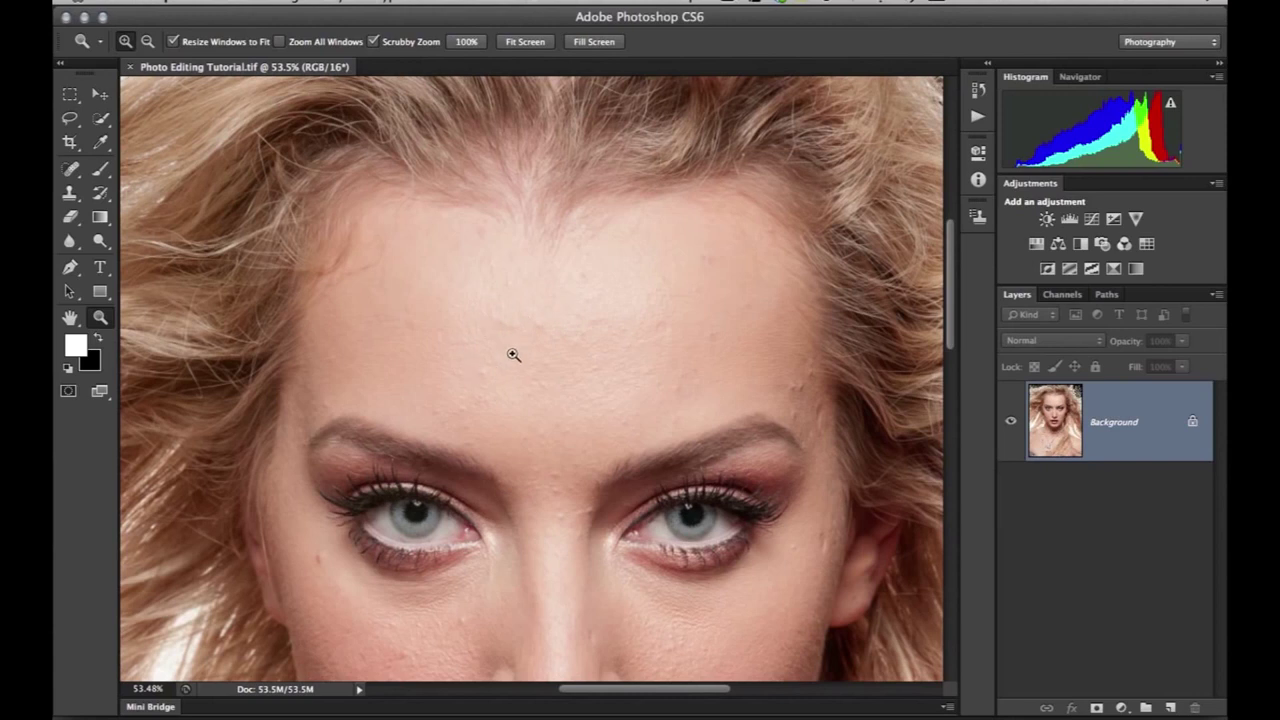
click(1166, 708)
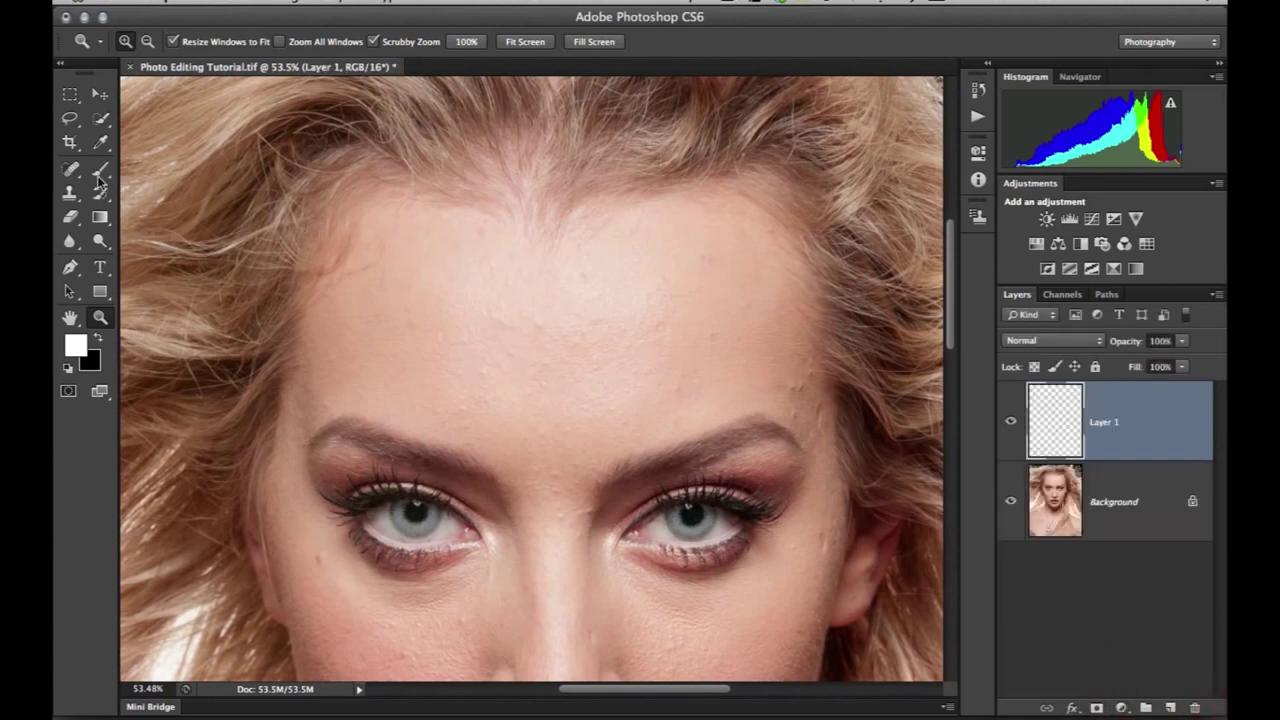
click(68, 170)
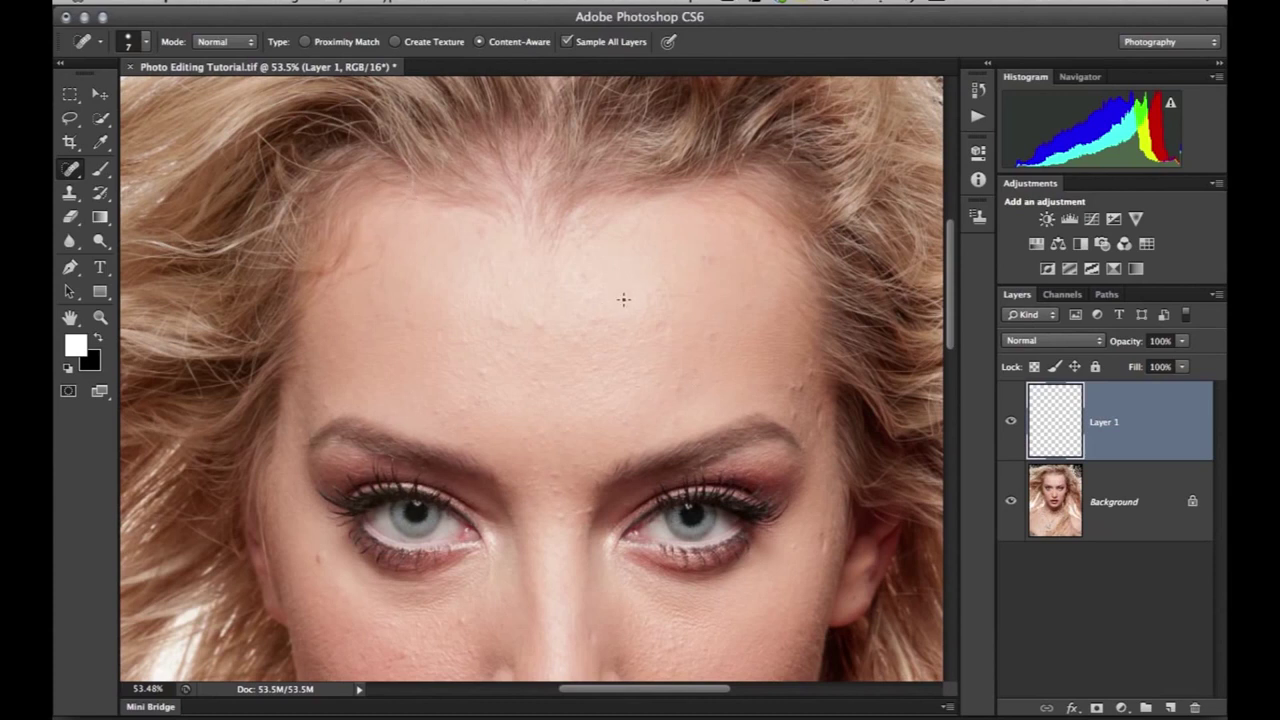
drag(1032, 420, 1194, 707)
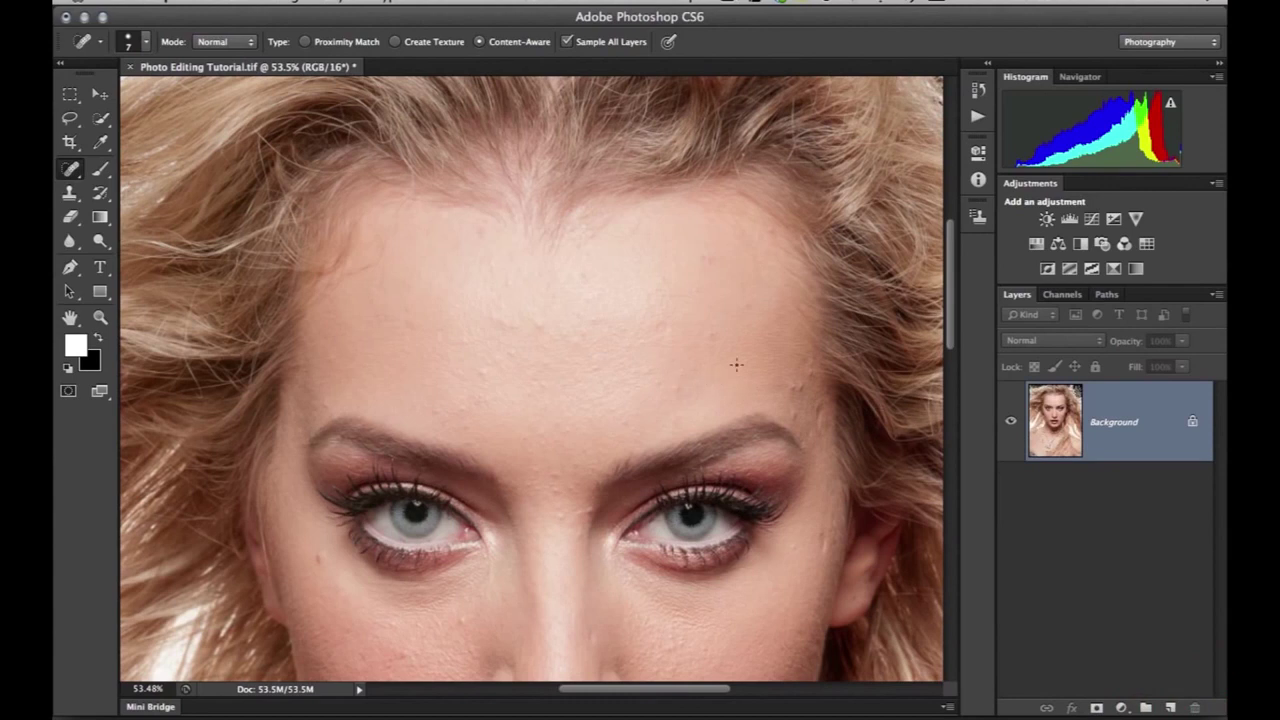
Step: Check the document's color mode and bits-per-channel setting without changing it
click(290, 2)
mouse_move(358, 17)
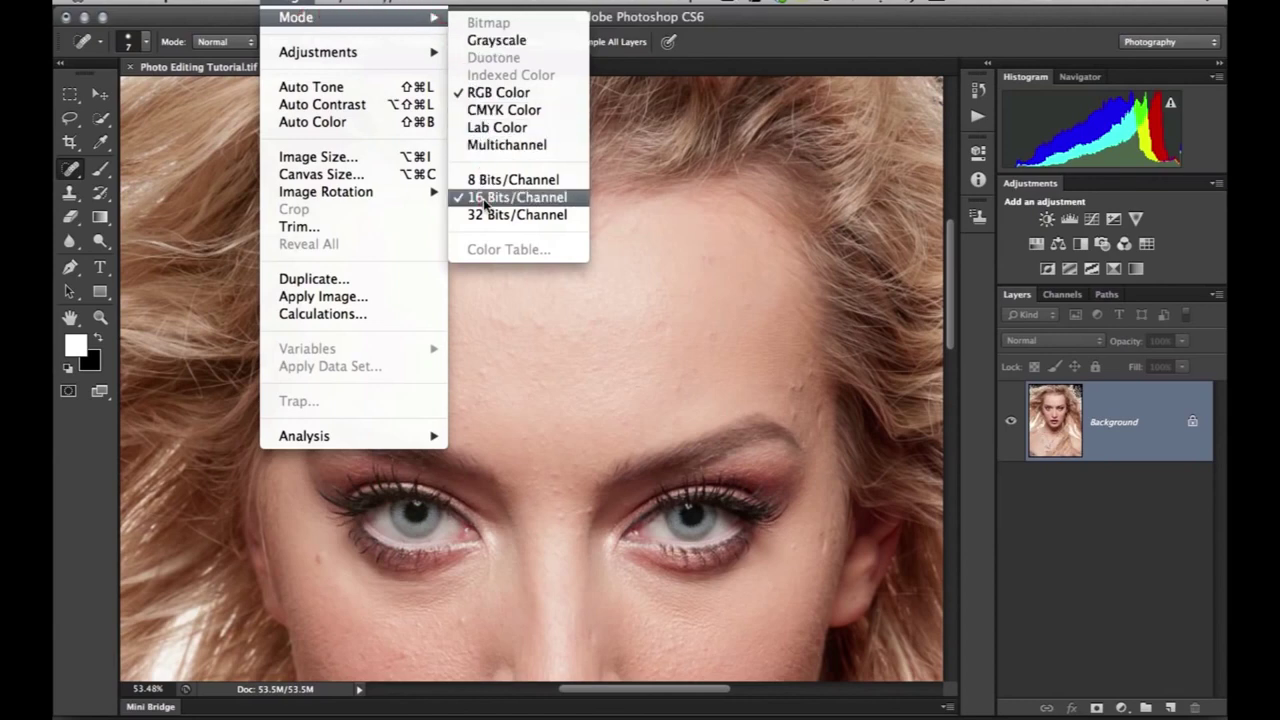
click(711, 288)
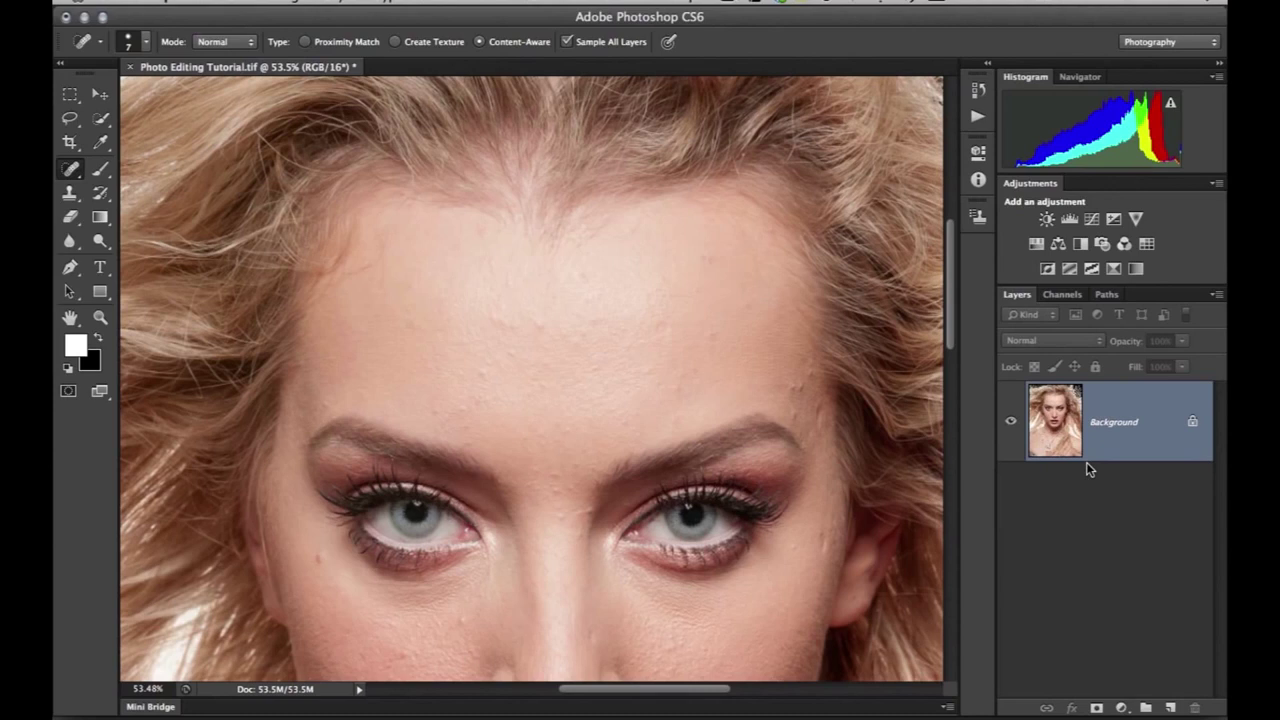
Step: Duplicate the Background layer twice and rename the lower copy "low tones"
key(ctrl+j)
key(ctrl+j)
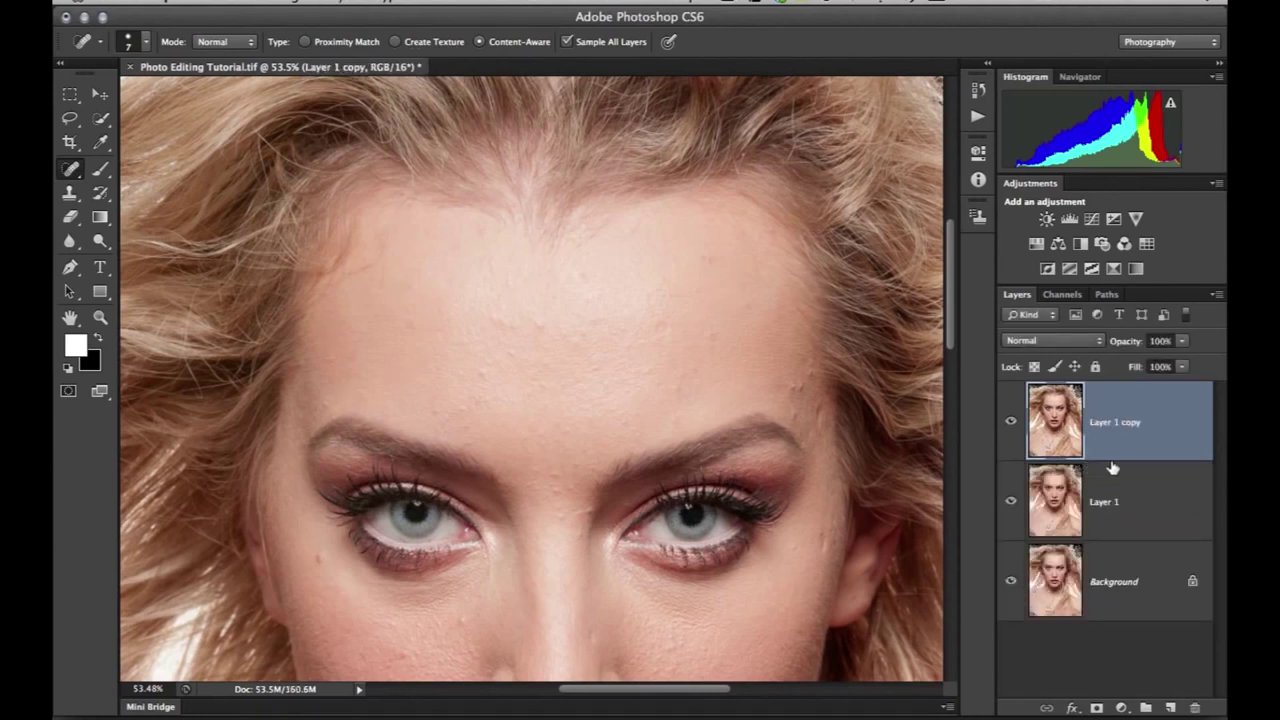
click(1103, 502)
double_click(1103, 502)
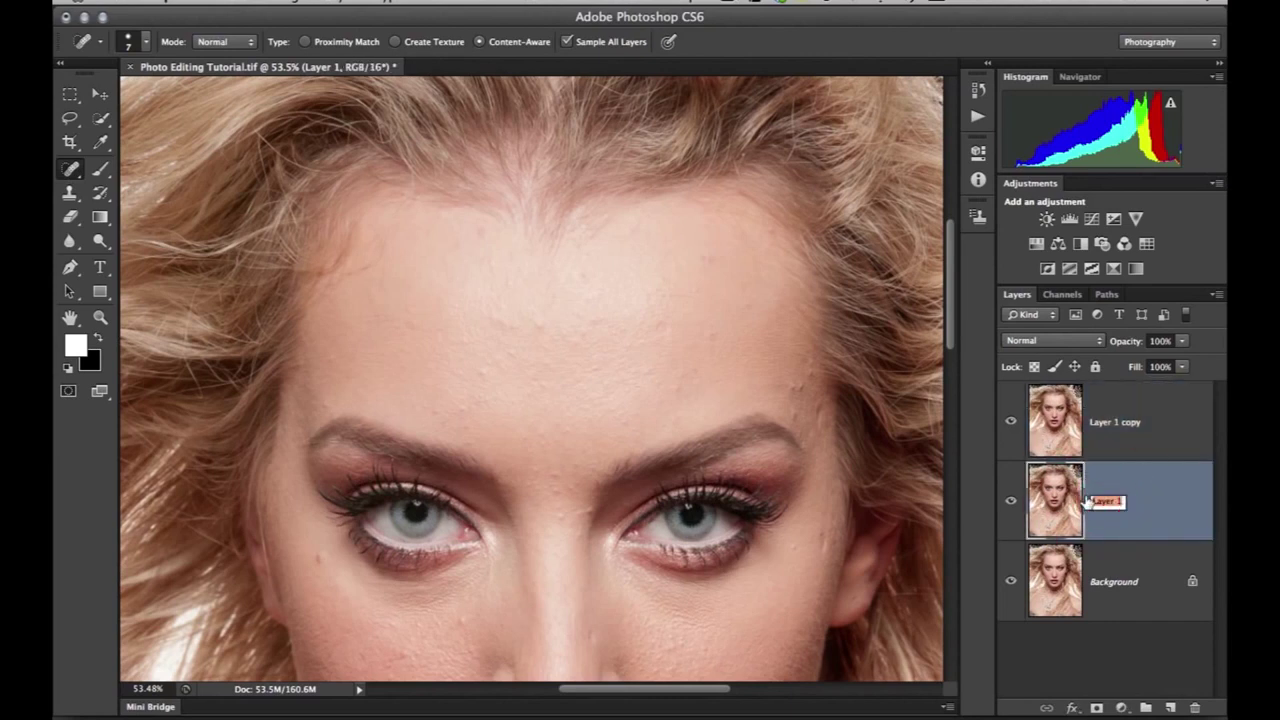
key(BackSpace)
Step: Rename the topmost duplicate layer "high texture"
click(1098, 422)
double_click(1101, 420)
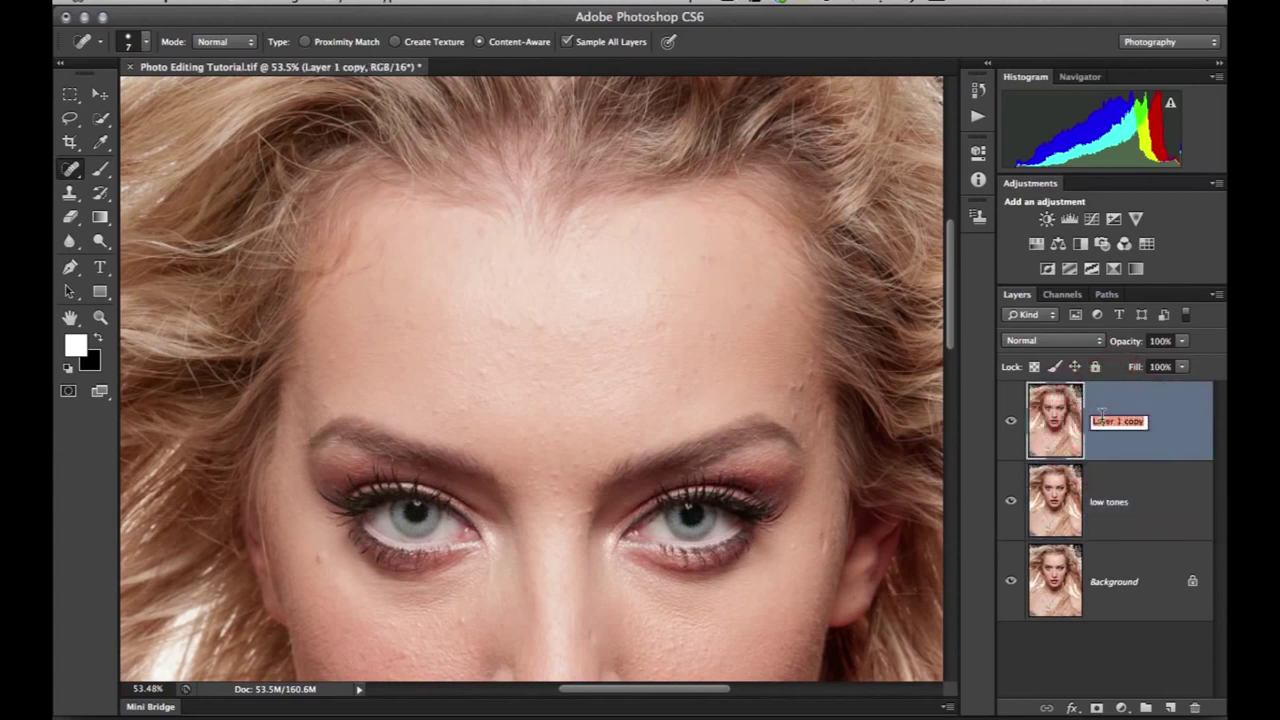
text(high texture)
key(Return)
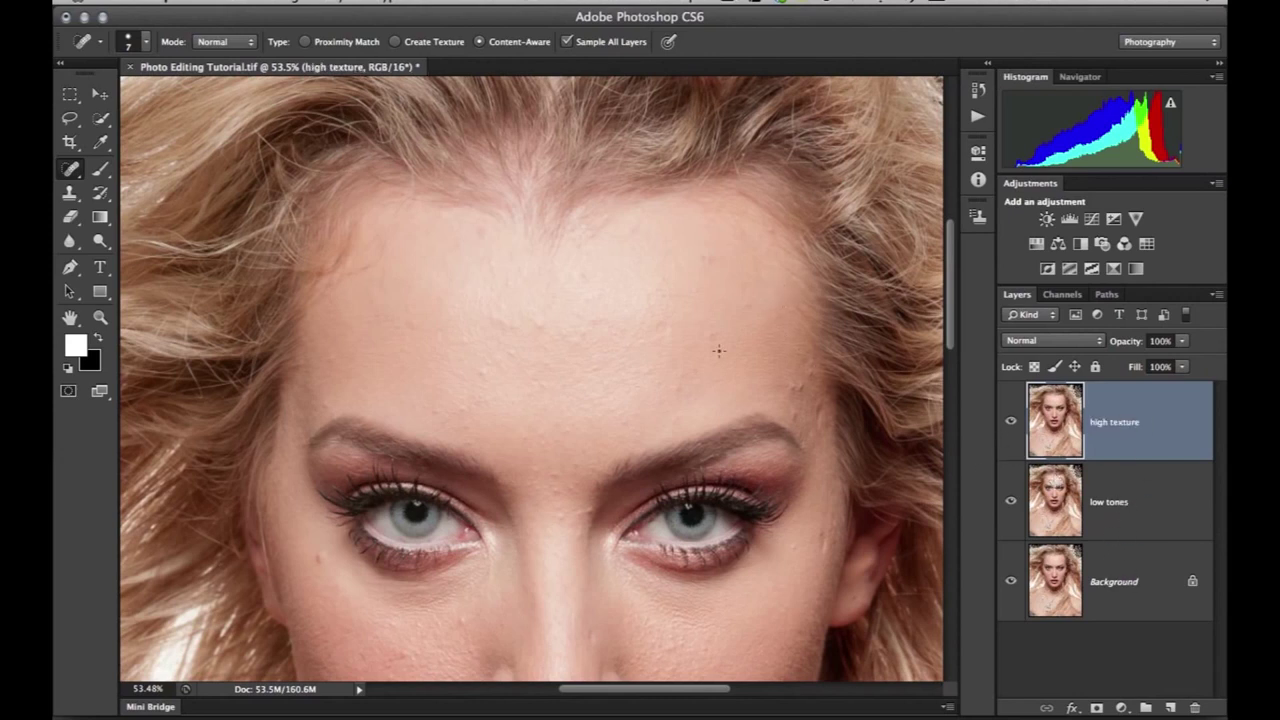
Step: Group the high texture and low tones layers, name the group "retouch", and toggle its visibility off and on
shift+click(1116, 490)
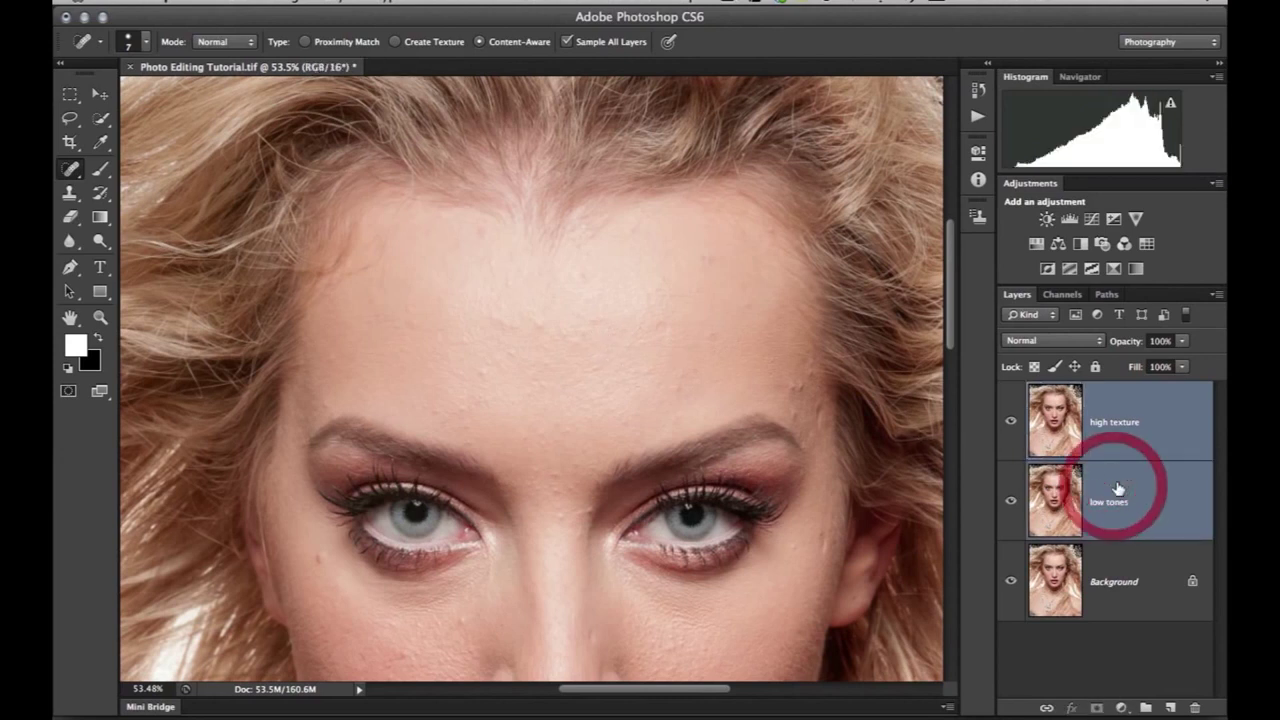
key(super+g)
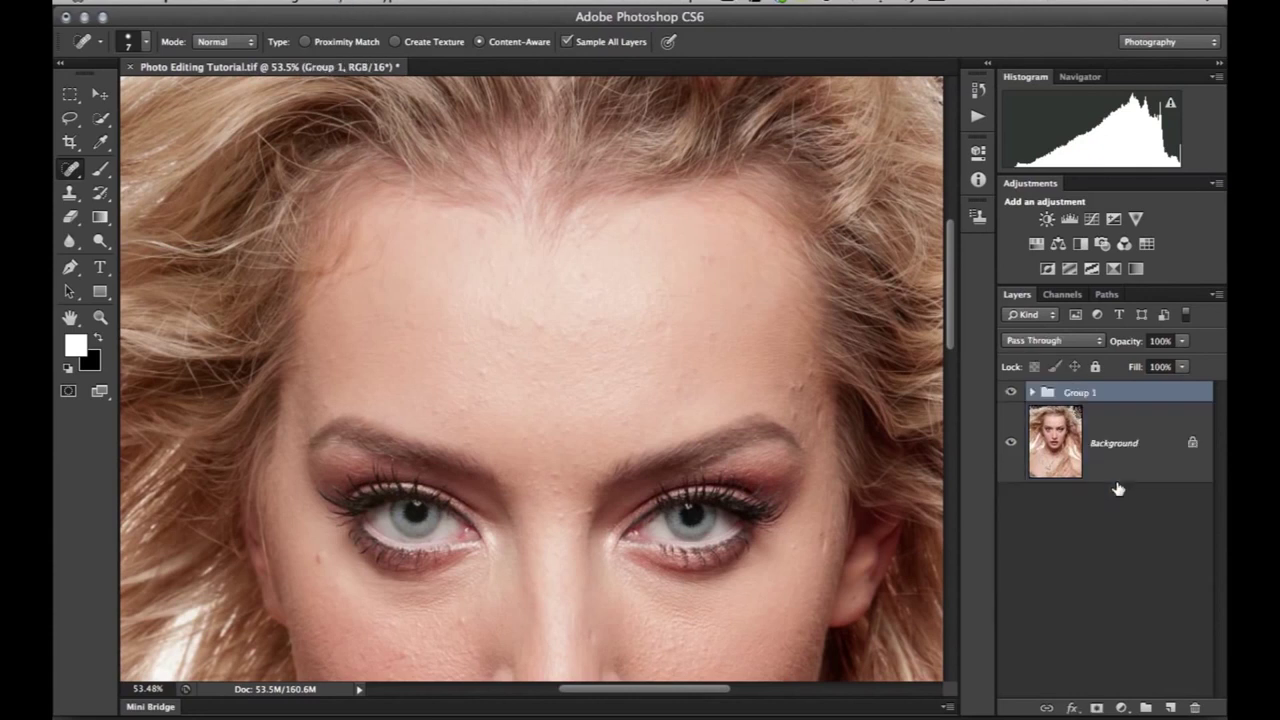
double_click(1075, 392)
text(re)
text(touch)
key(Return)
click(1011, 394)
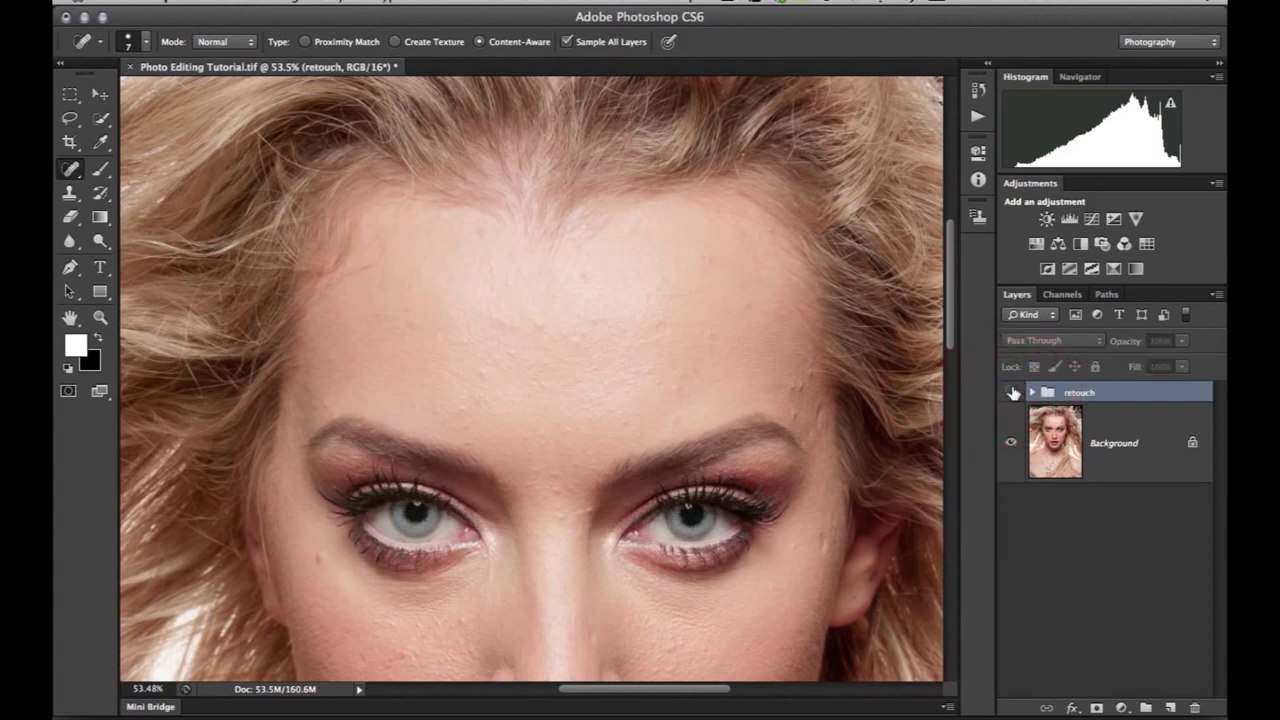
click(1011, 393)
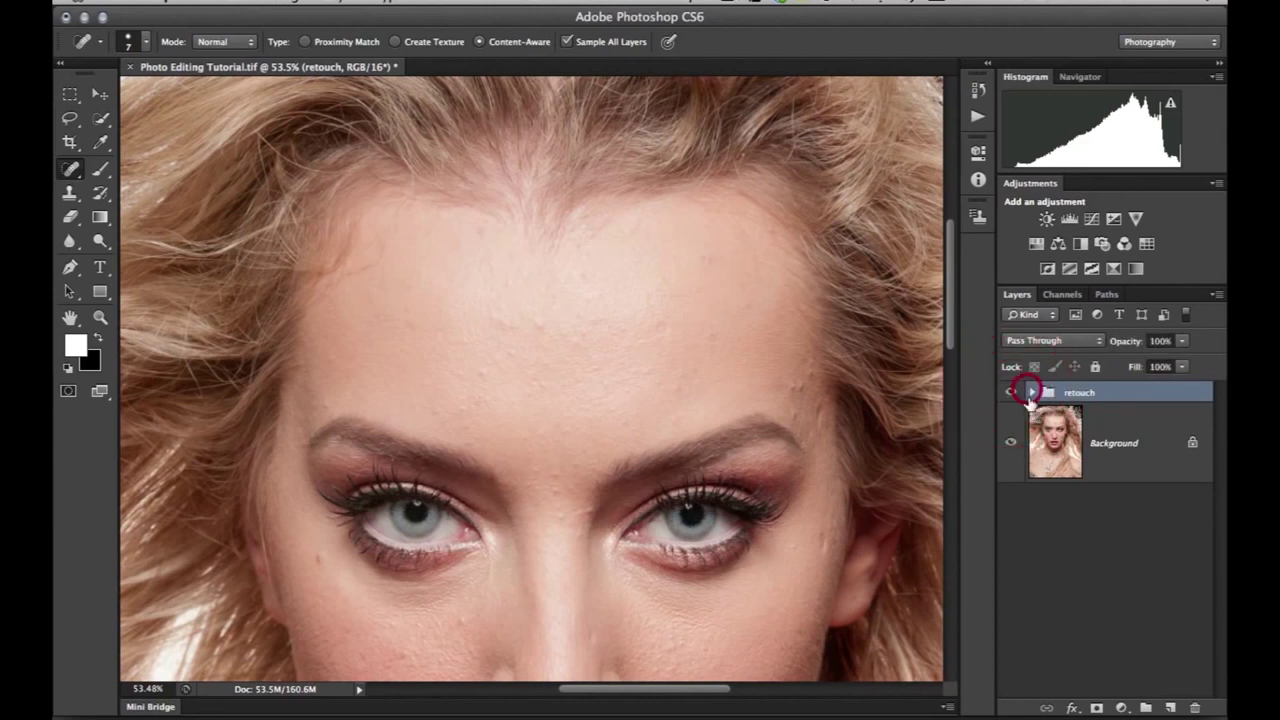
Step: Expand the retouch group, hide the high texture layer and select the low tones layer
click(1031, 392)
click(1010, 442)
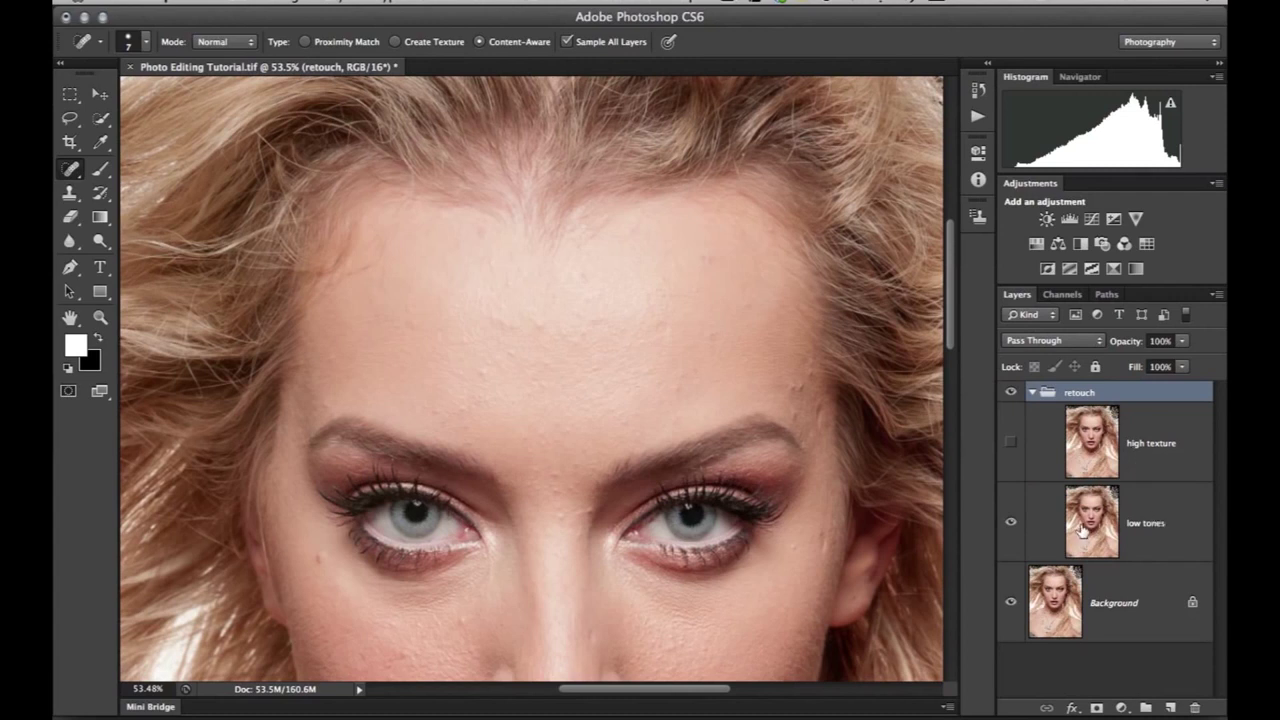
click(1087, 528)
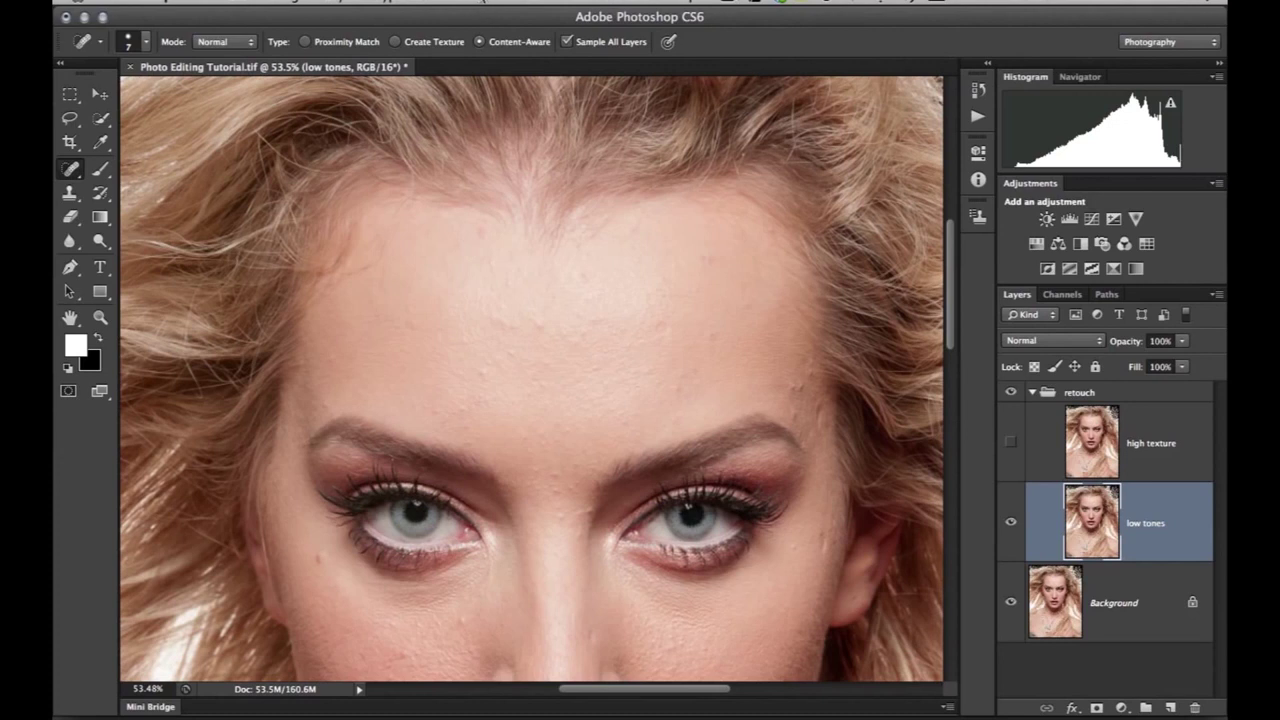
Step: Start the Dust & Scratches noise filter on the low tones layer and set its radius to 26 pixels
click(466, 8)
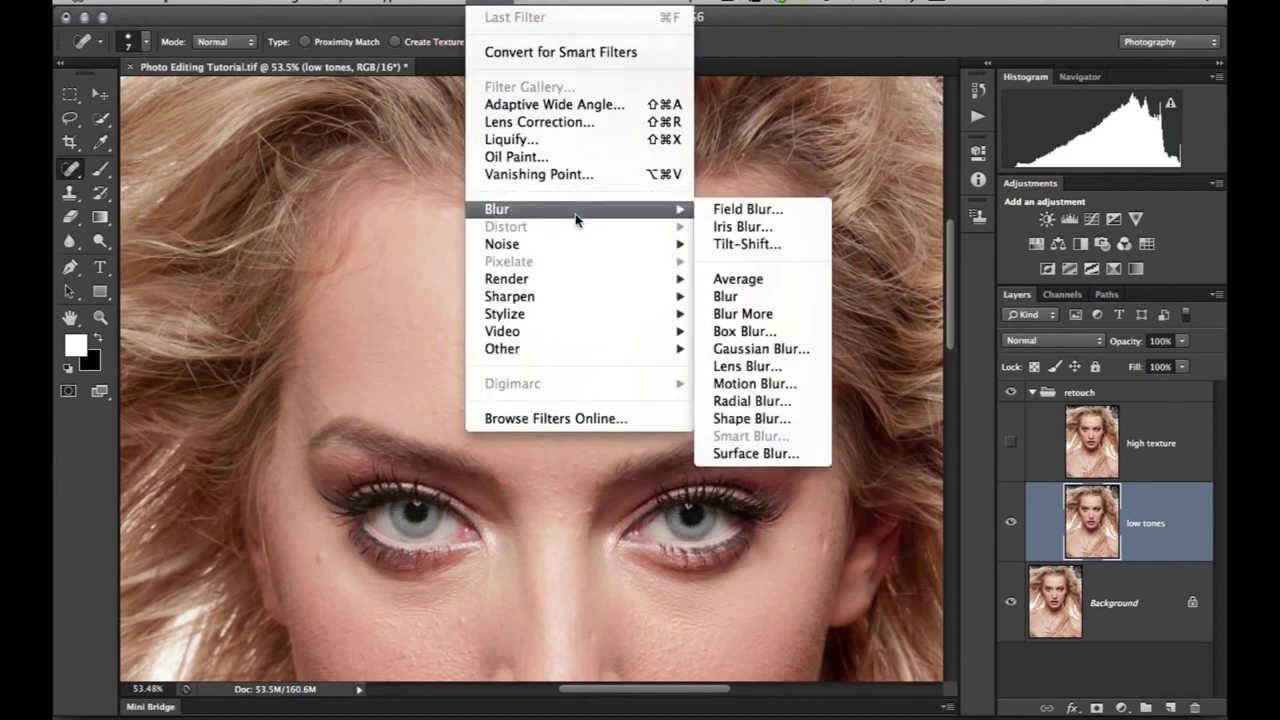
mouse_move(678, 212)
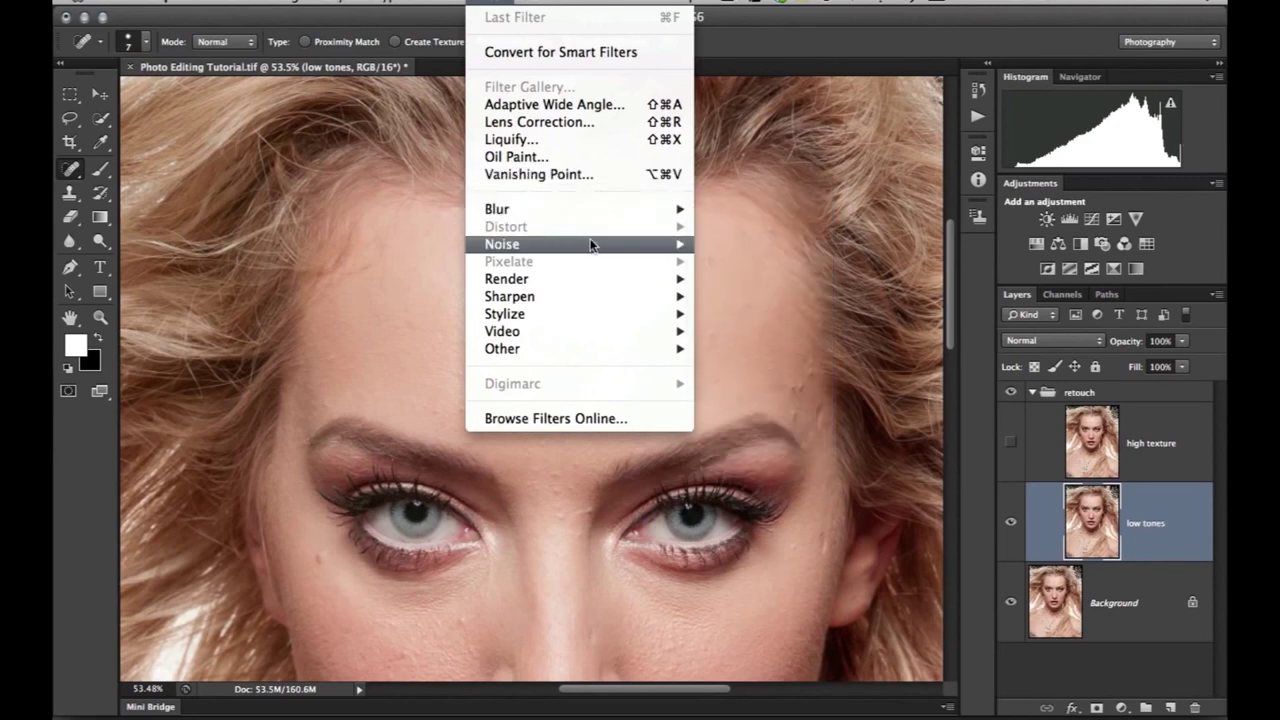
mouse_move(660, 245)
click(727, 280)
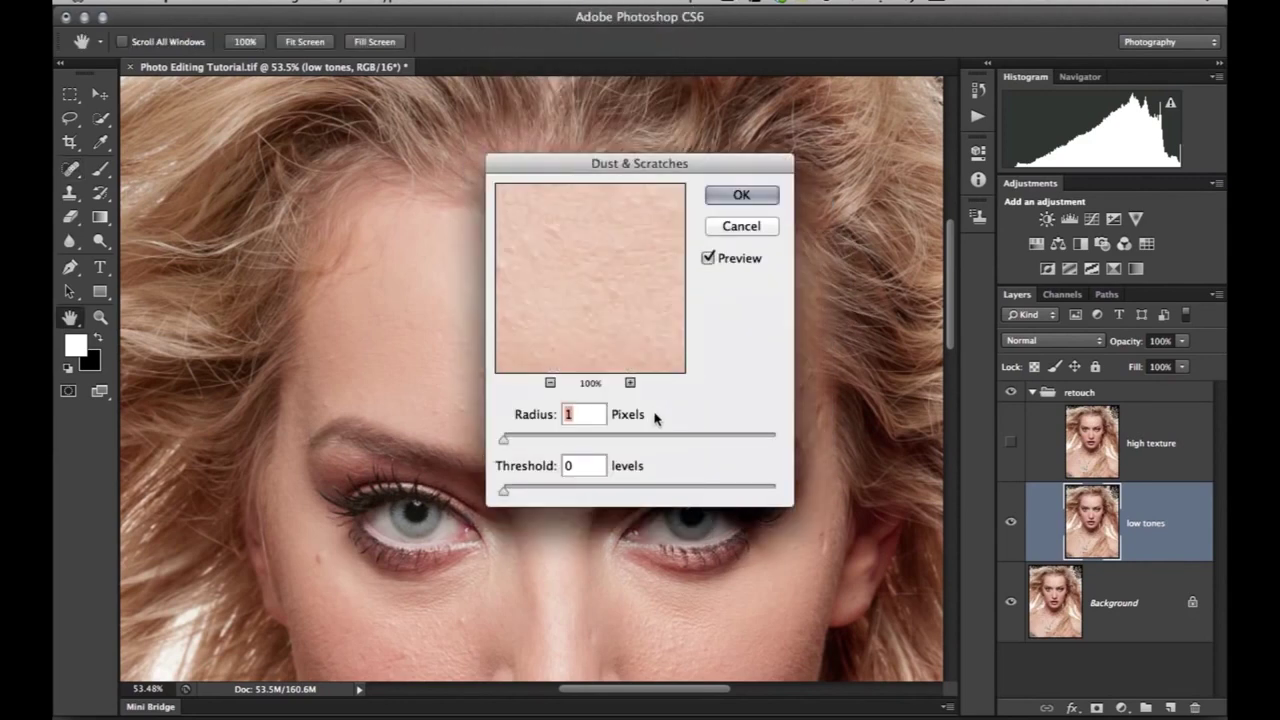
drag(652, 310, 586, 300)
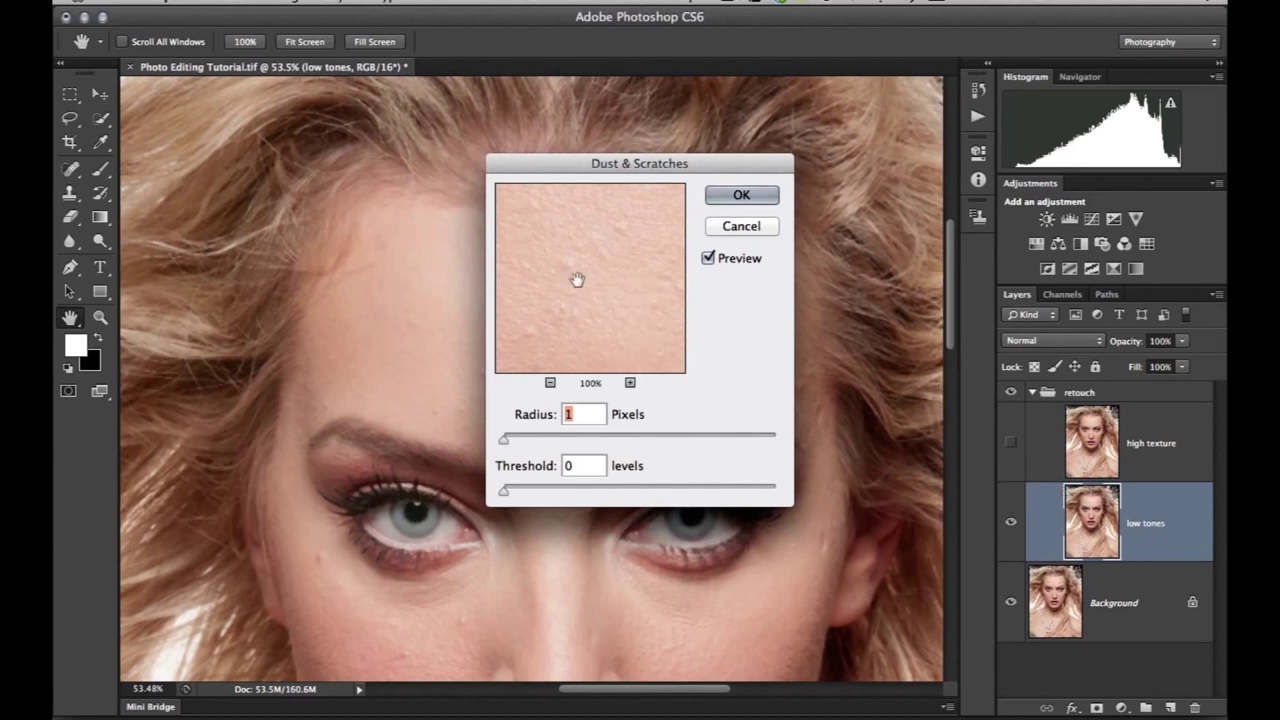
click(548, 385)
click(548, 385)
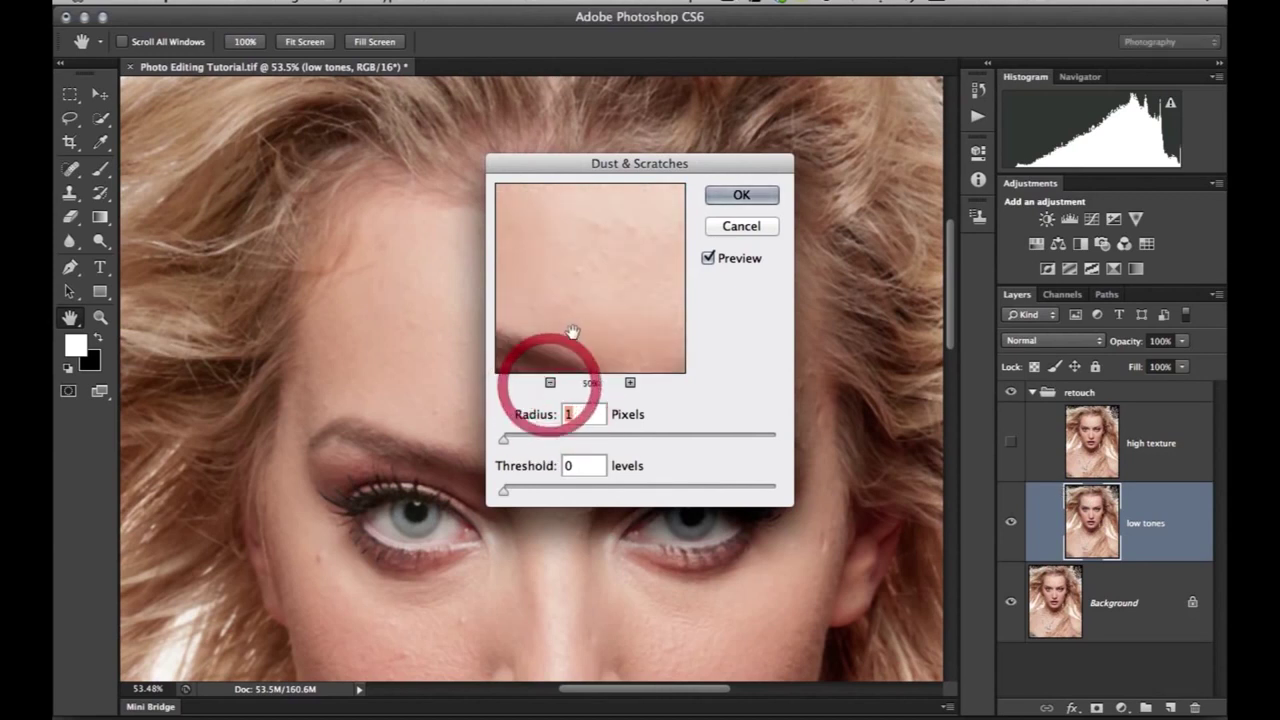
drag(620, 316, 608, 250)
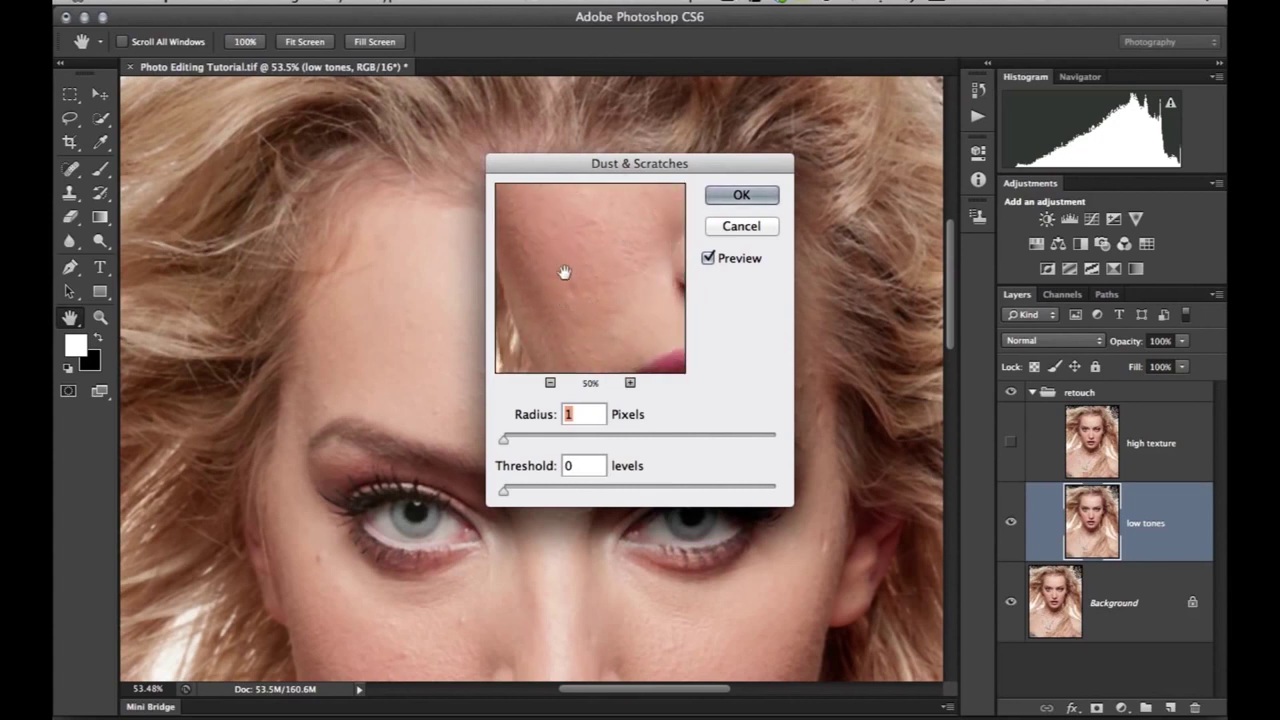
drag(580, 343, 571, 291)
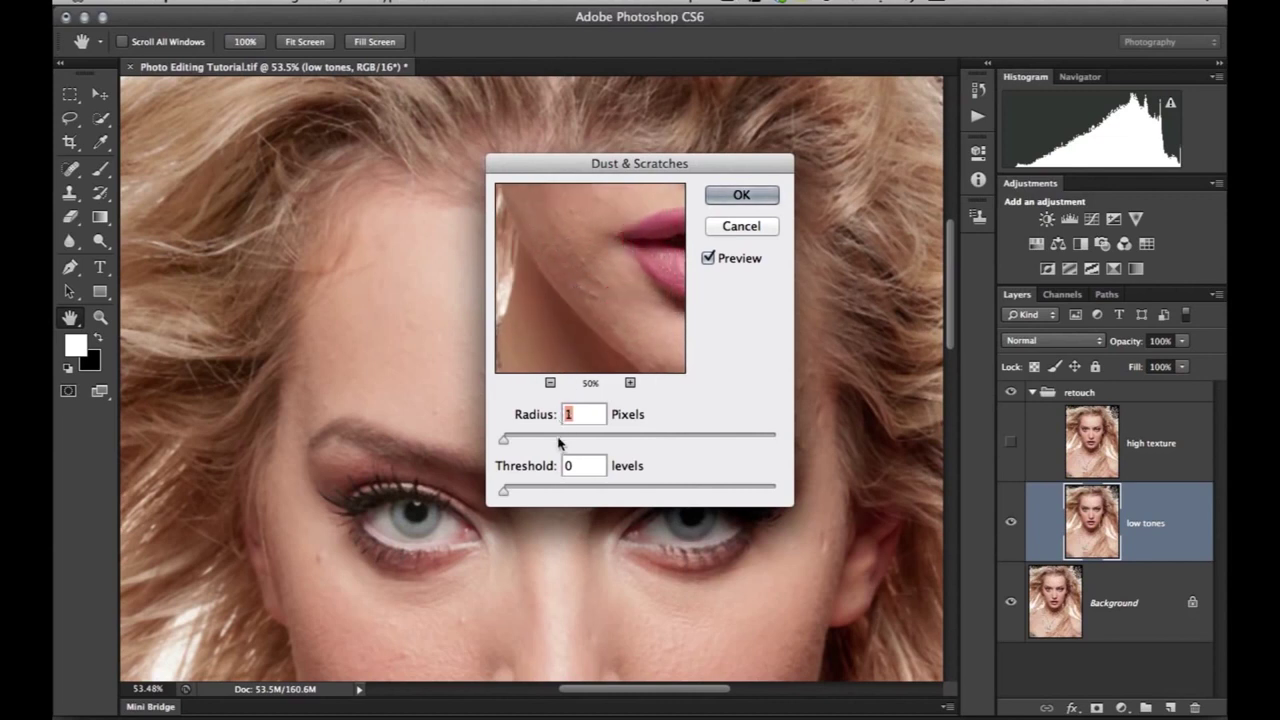
drag(513, 445, 553, 441)
drag(543, 441, 530, 441)
Step: Examine the smoothing of the cheek, eye and forehead skin in the filter preview at 33% zoom
drag(600, 286, 604, 346)
click(549, 383)
click(642, 292)
drag(573, 304, 618, 290)
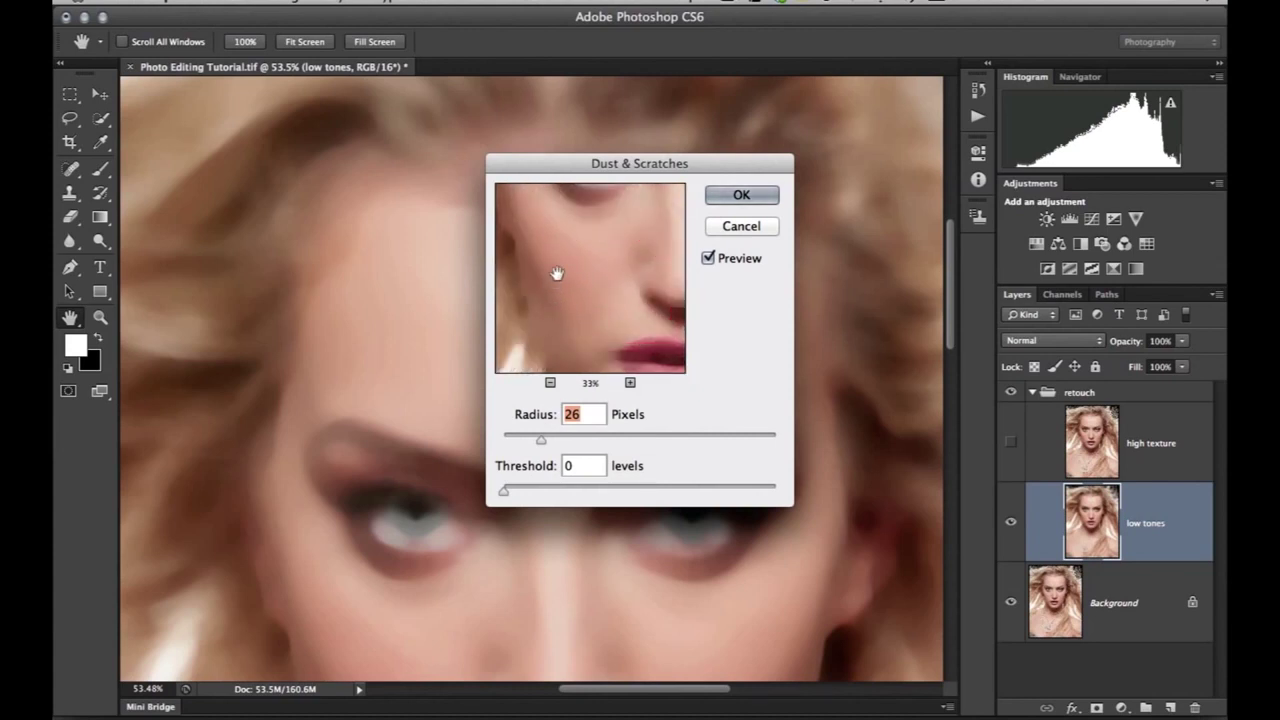
drag(588, 272, 582, 316)
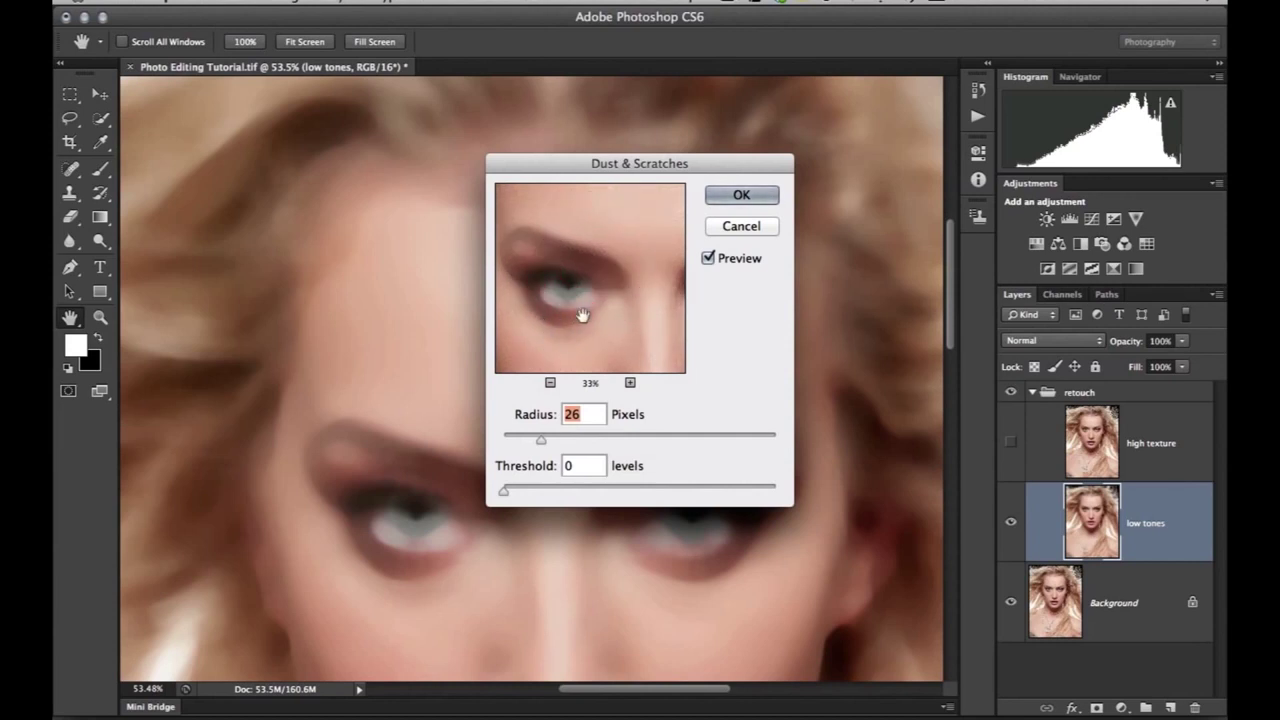
drag(629, 243, 591, 323)
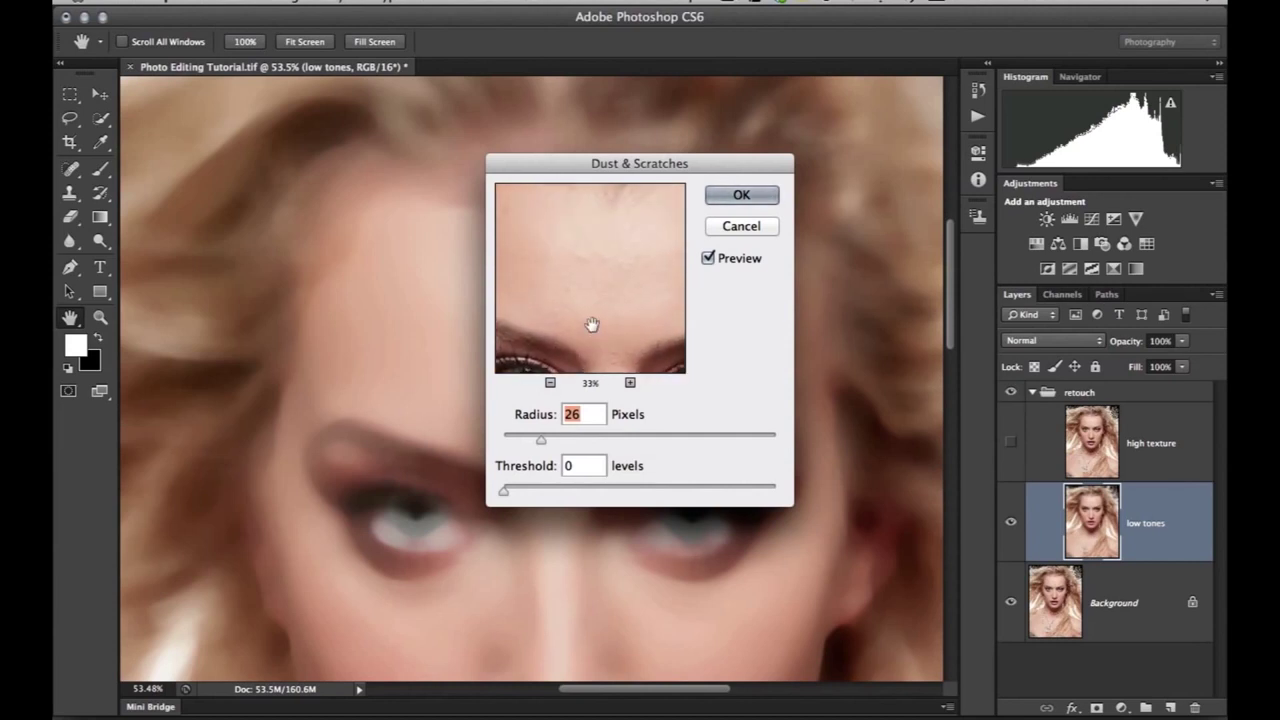
drag(529, 280, 580, 257)
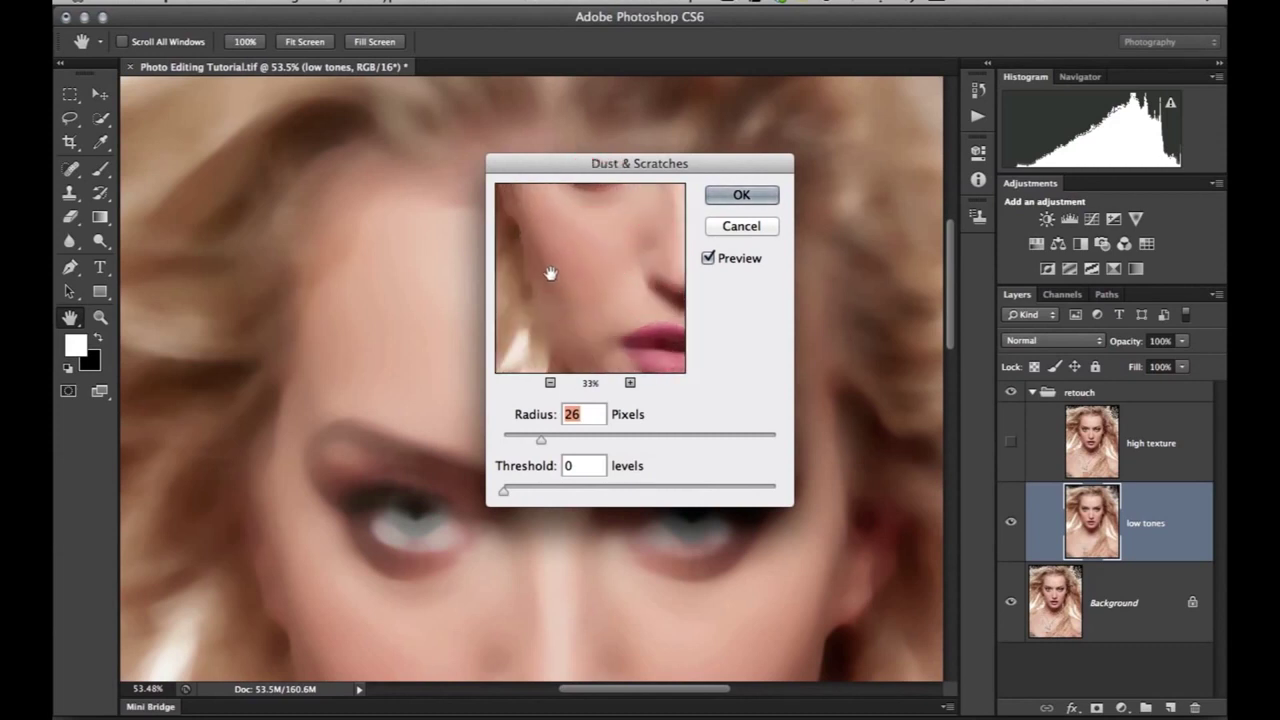
Step: Try a Dust & Scratches radius of 34 pixels on the cheek and restore it to 26 pixels
drag(546, 441, 552, 440)
drag(586, 331, 574, 325)
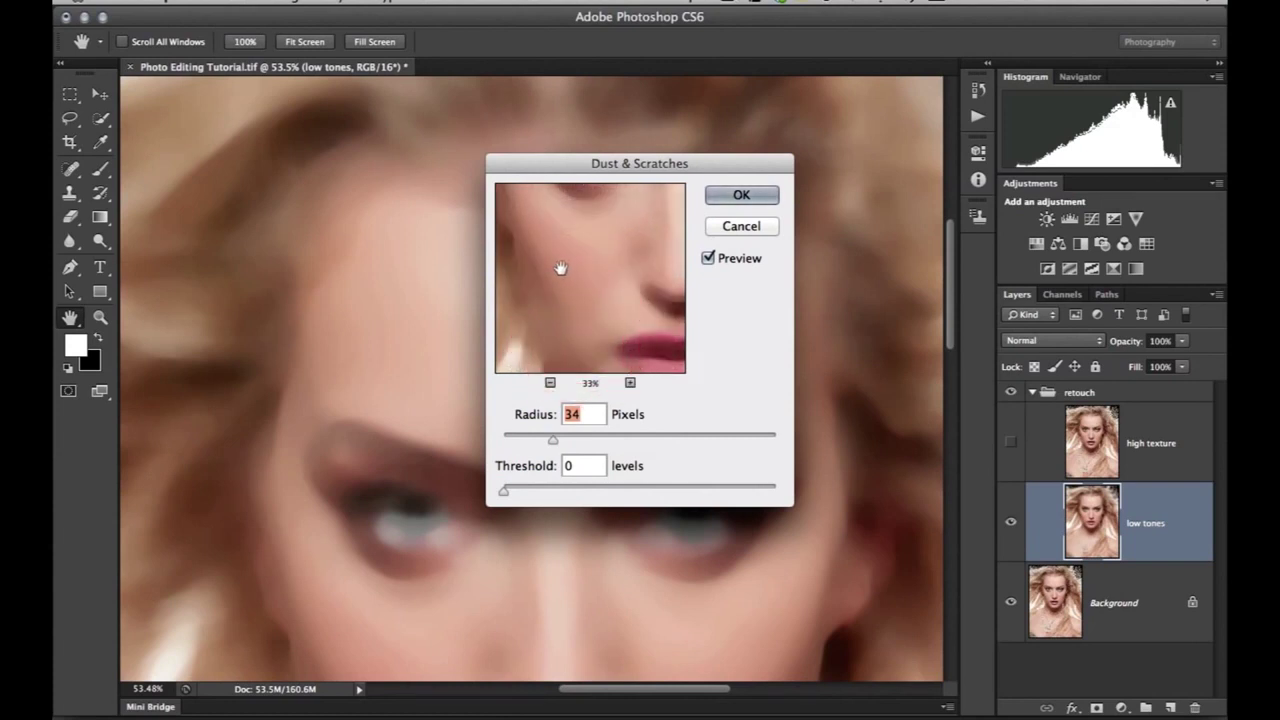
drag(563, 271, 551, 294)
drag(551, 443, 540, 440)
drag(569, 315, 612, 285)
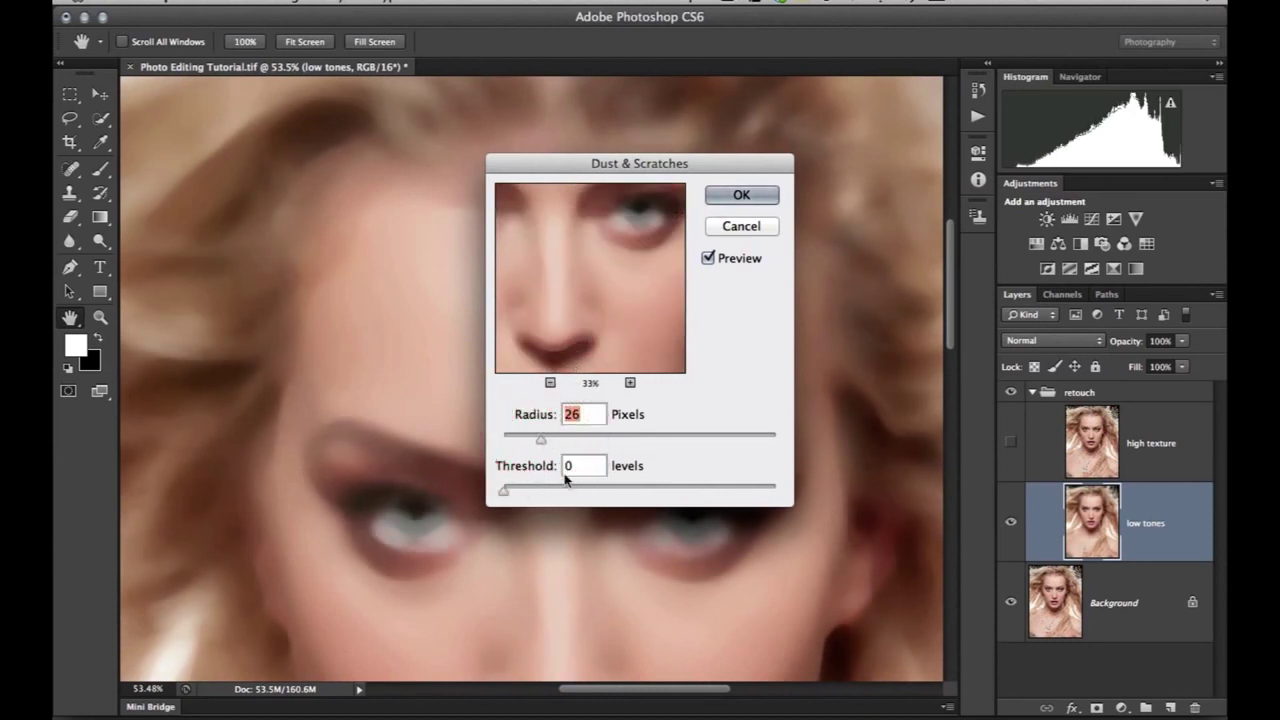
Step: Try a Dust & Scratches threshold of 41 levels and reset it to 0
drag(506, 491, 565, 494)
drag(551, 349, 634, 286)
mouse_move(573, 313)
mouse_down()
mouse_move(583, 277)
mouse_move(543, 286)
mouse_move(571, 317)
mouse_up()
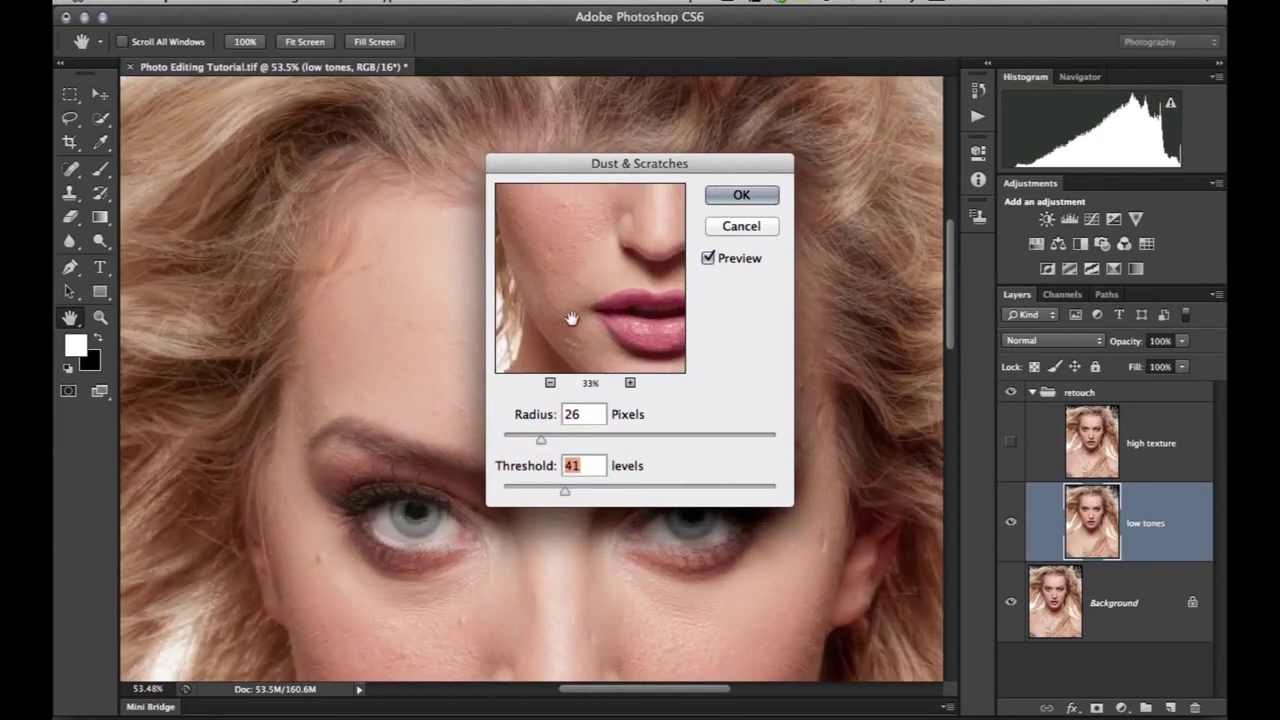
drag(565, 491, 504, 491)
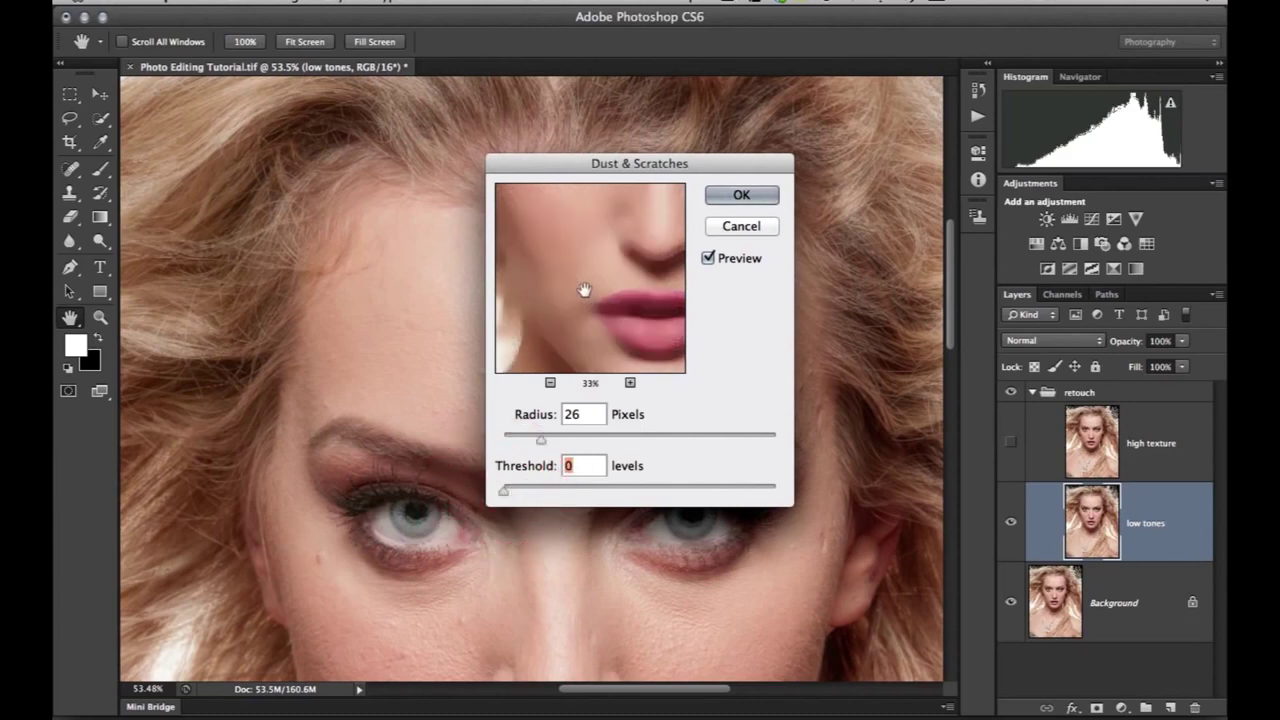
Step: Check the nose and forehead in the preview and apply the Dust & Scratches filter to the low tones layer
drag(585, 290, 546, 354)
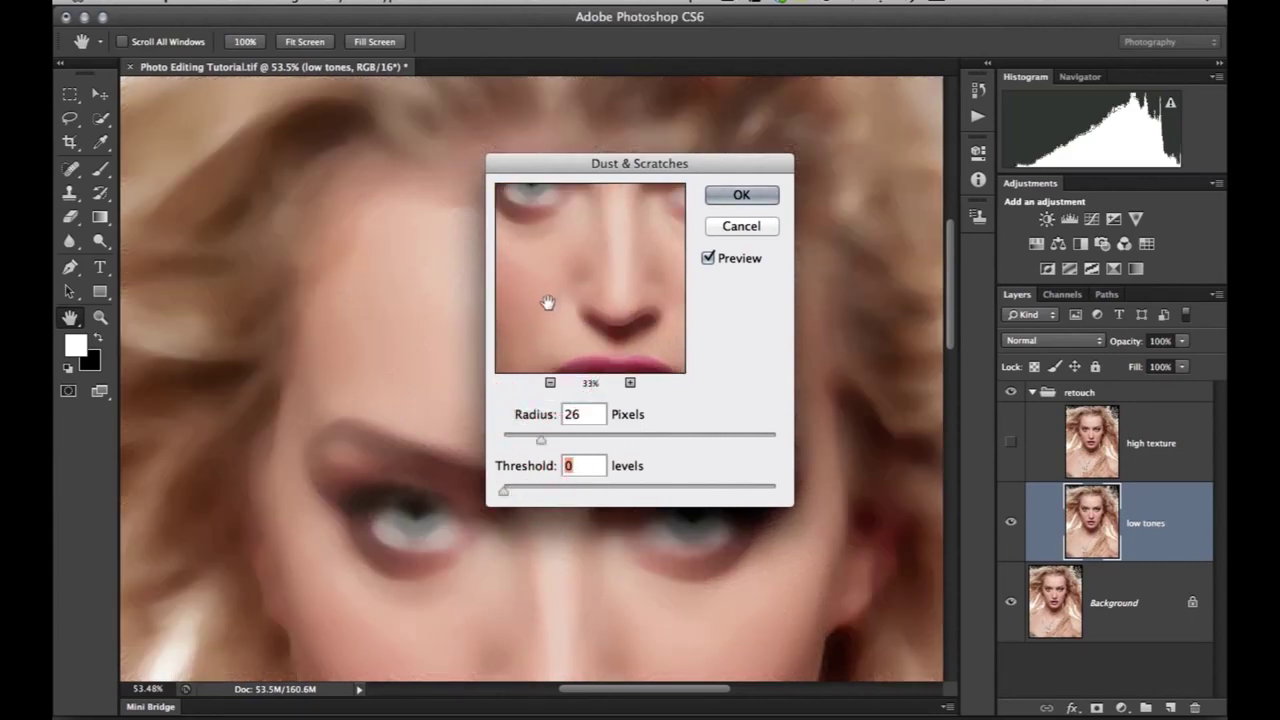
mouse_move(566, 274)
mouse_down()
mouse_move(551, 323)
mouse_move(548, 290)
mouse_move(575, 351)
mouse_move(569, 274)
mouse_move(557, 286)
mouse_up()
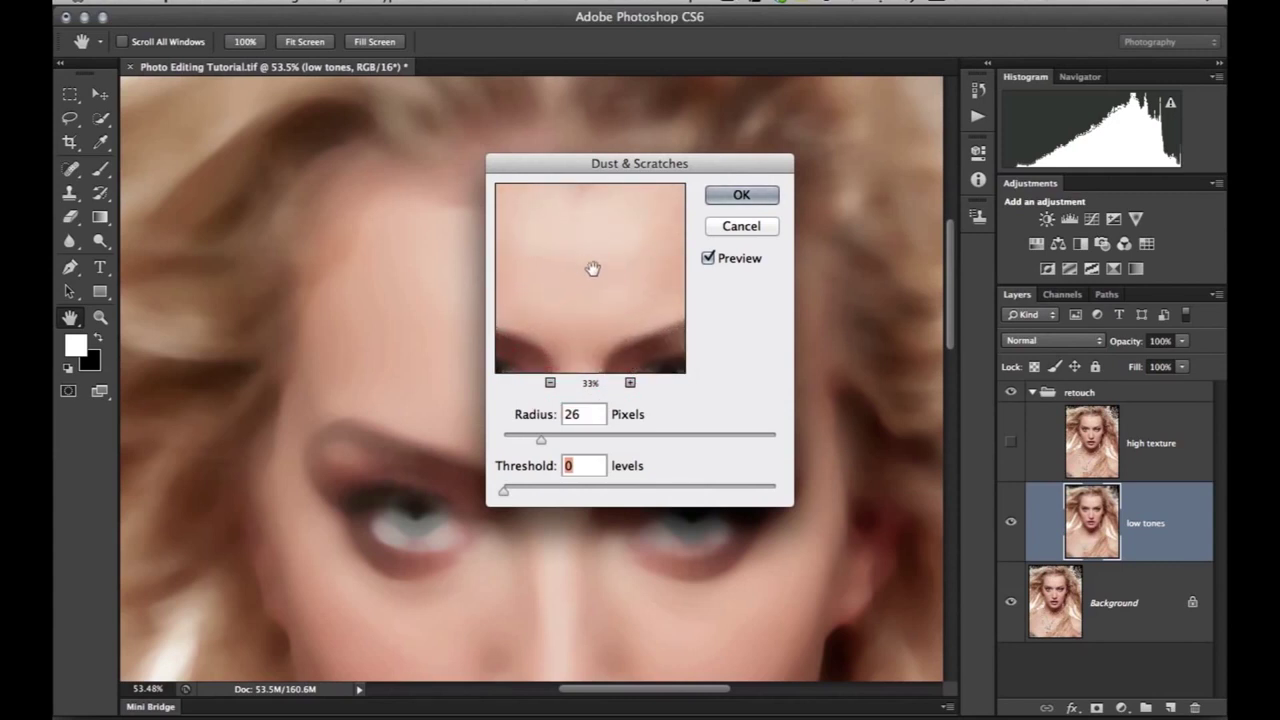
click(741, 194)
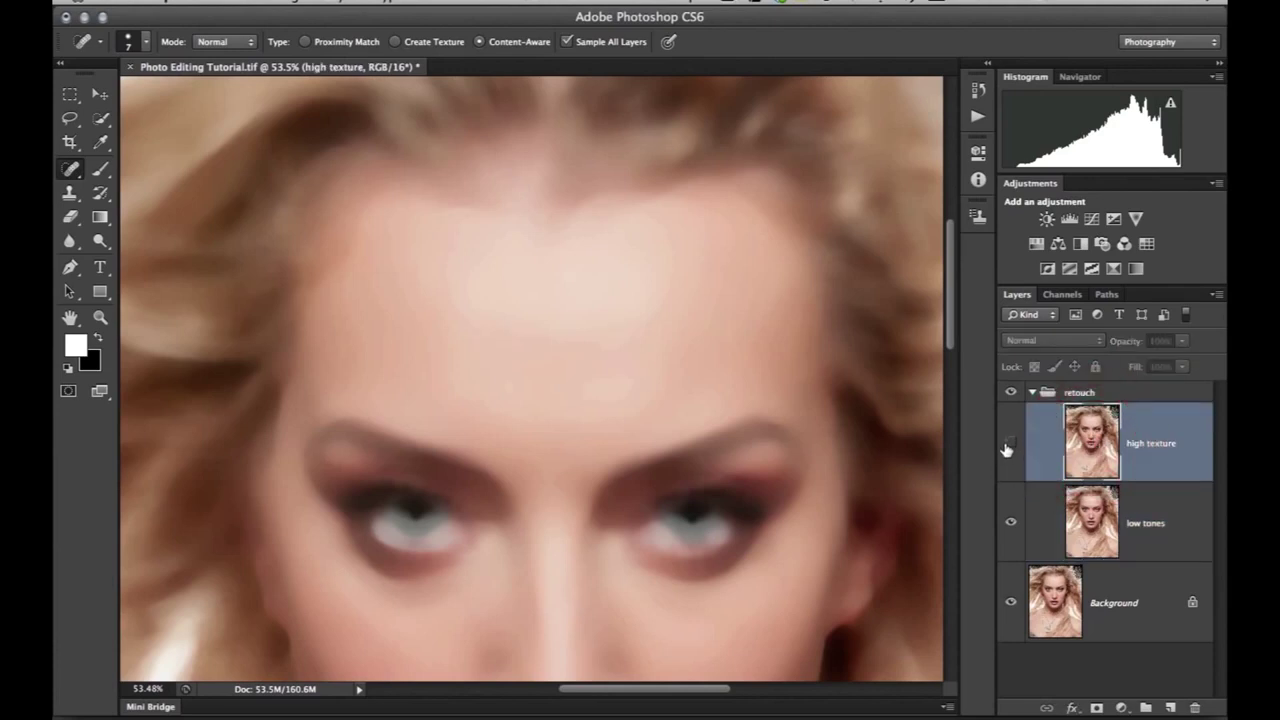
Step: Show the high texture layer and start Apply Image on it with low tones as the source layer
click(1009, 445)
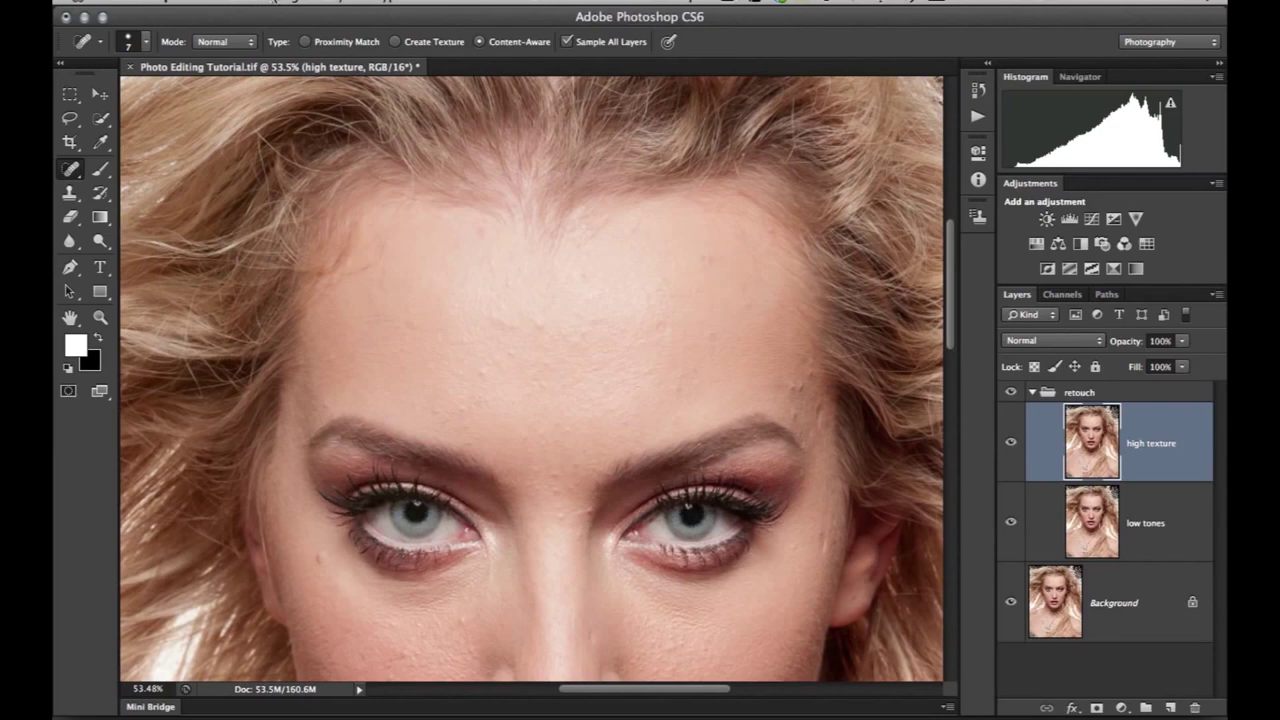
click(279, 3)
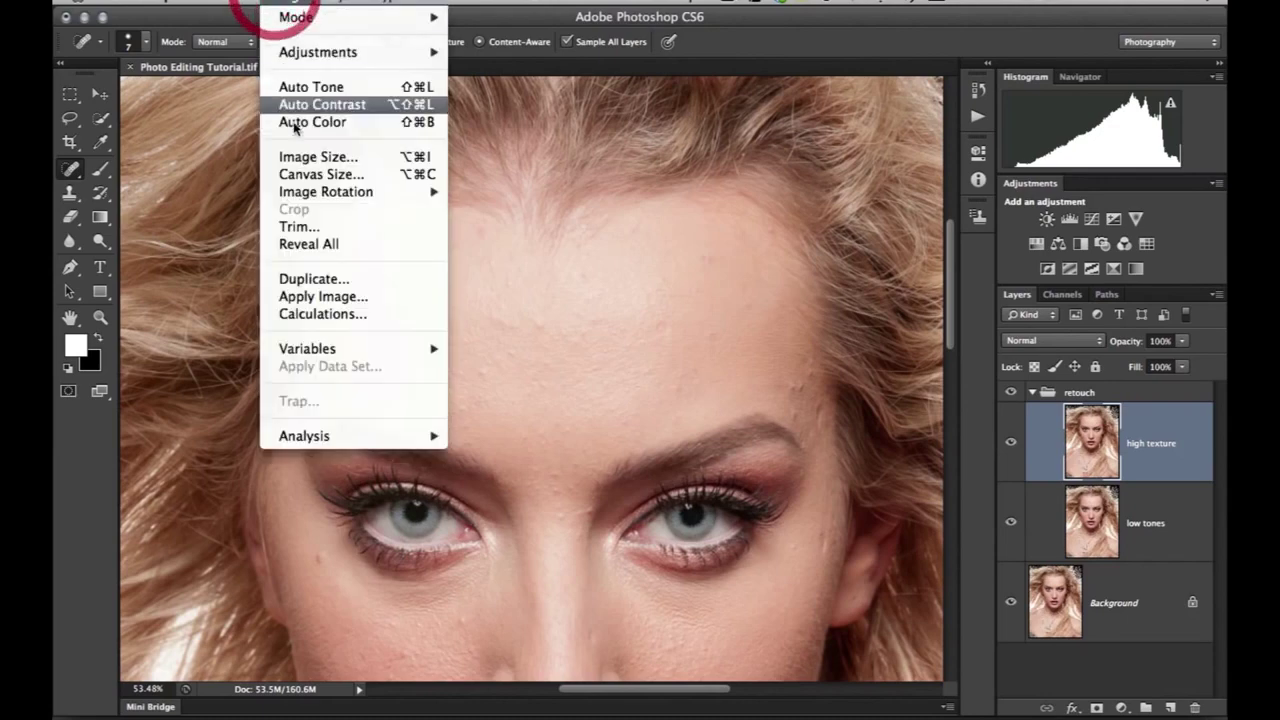
click(296, 295)
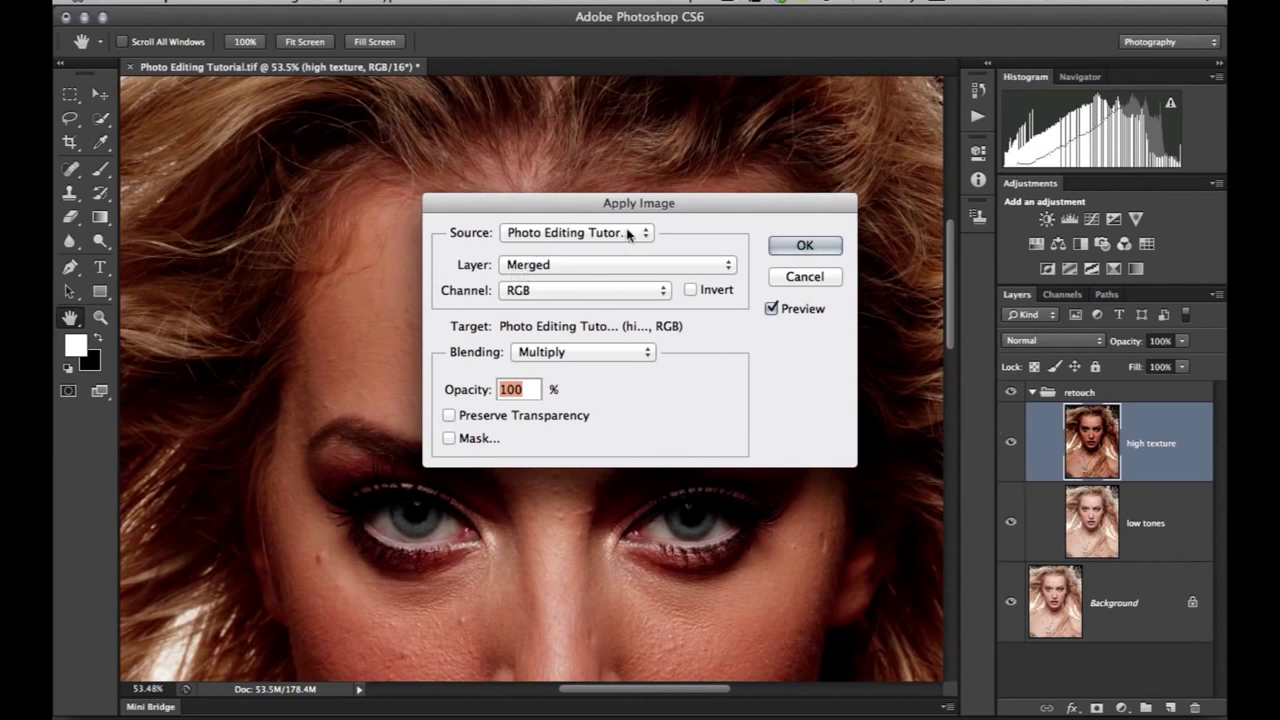
click(565, 264)
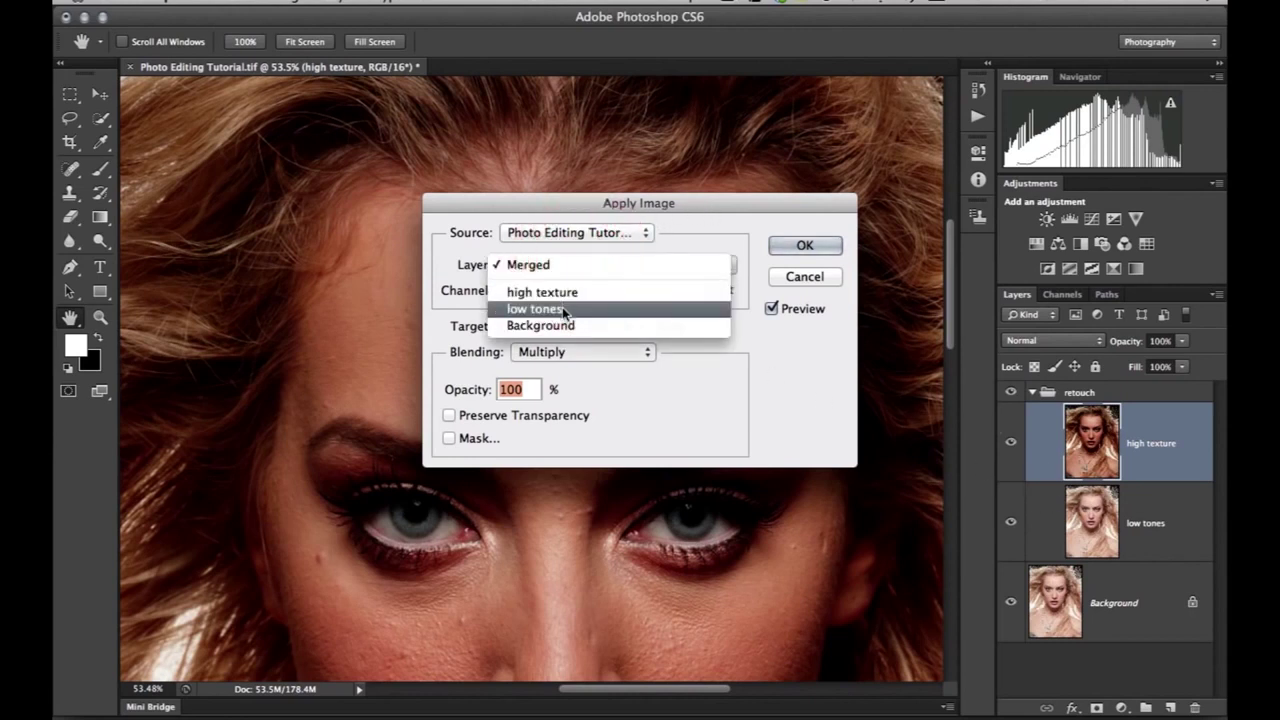
click(560, 306)
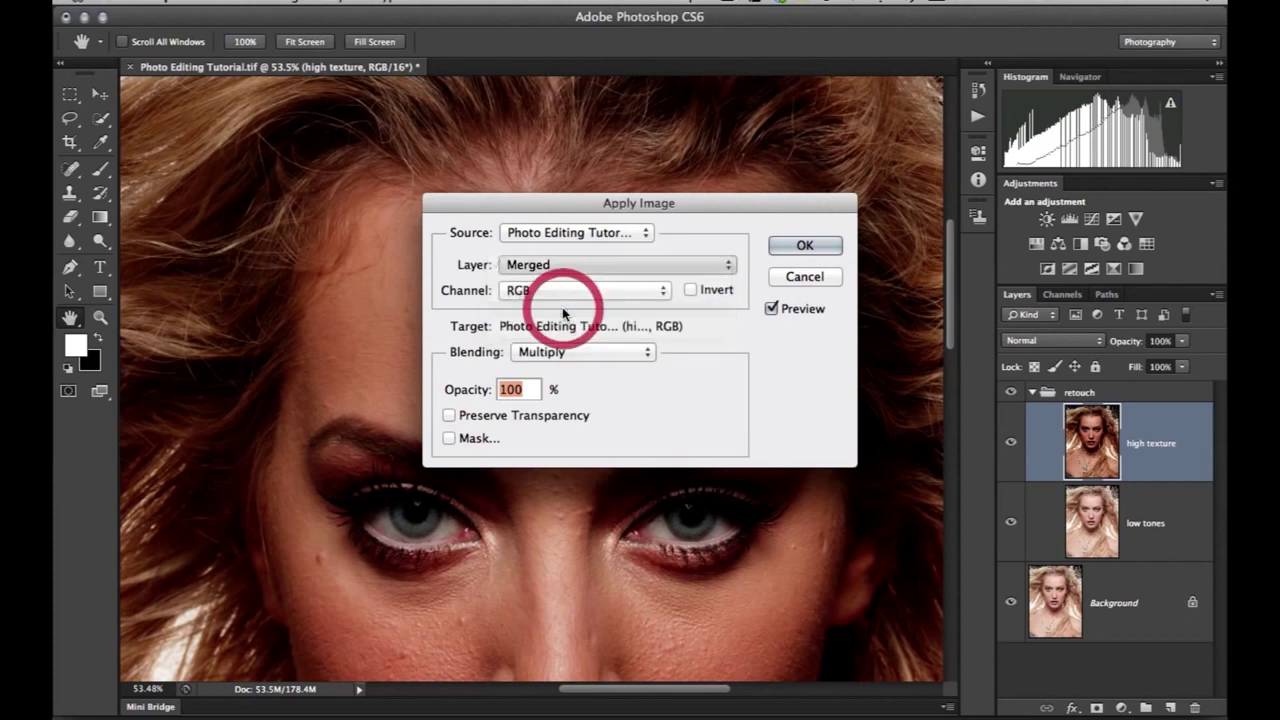
Step: Apply the inverted low tones source to the high texture layer with Add blending and a scale of 2
click(525, 352)
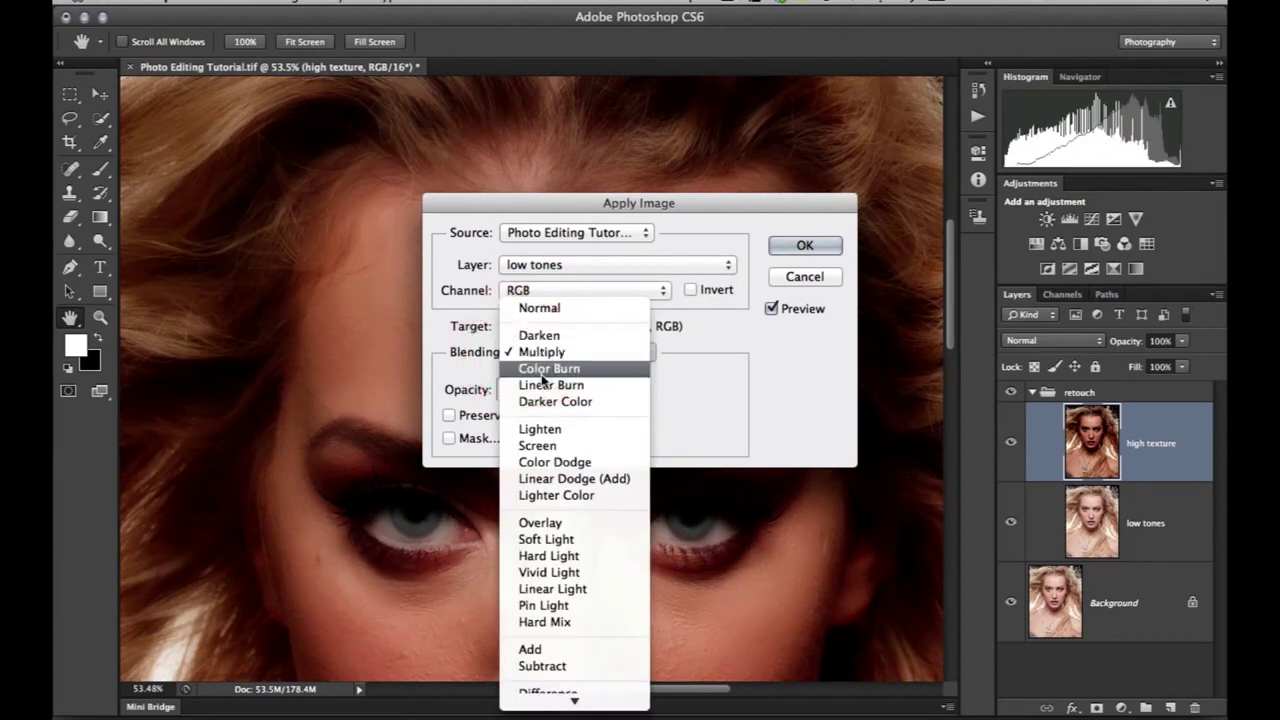
click(530, 621)
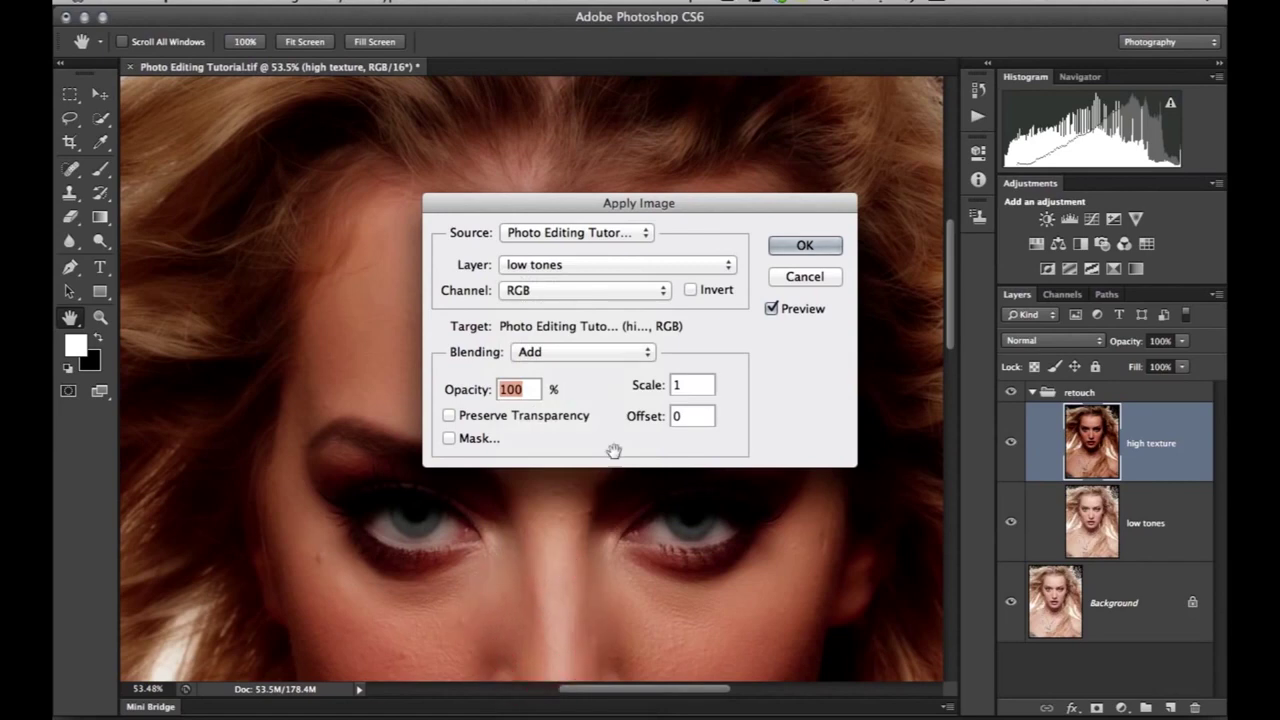
click(659, 386)
text(2)
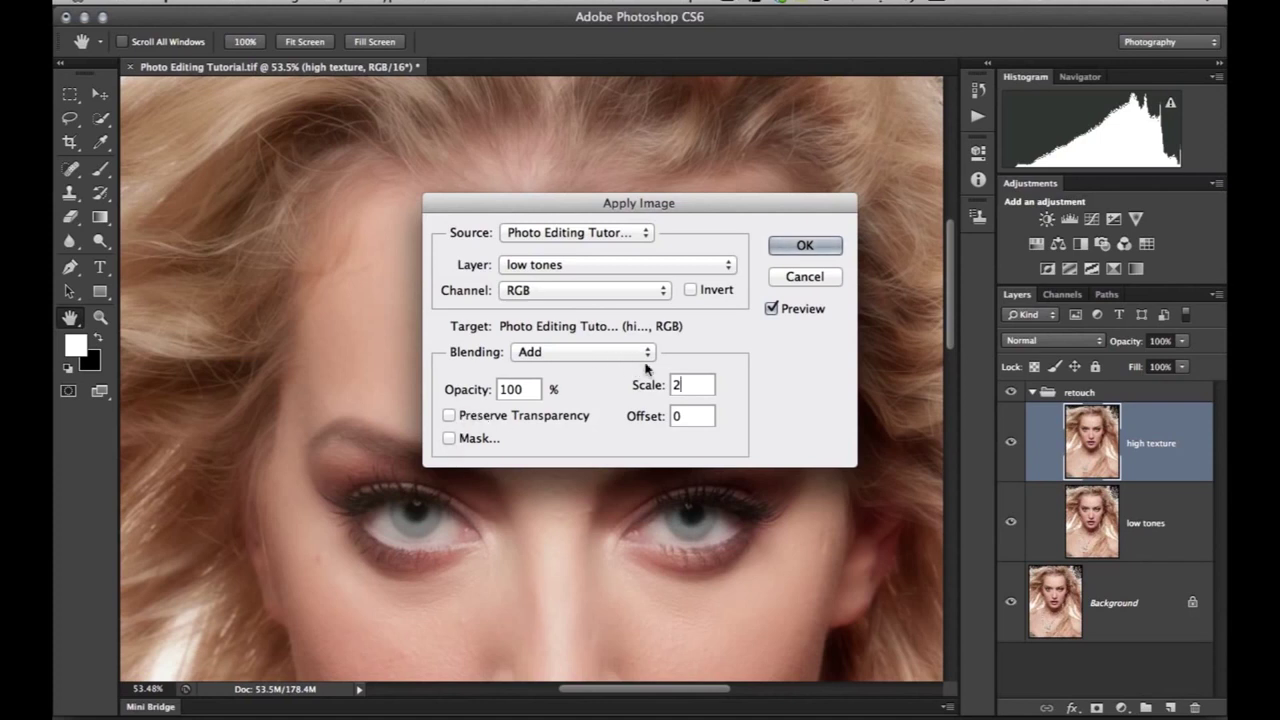
click(690, 289)
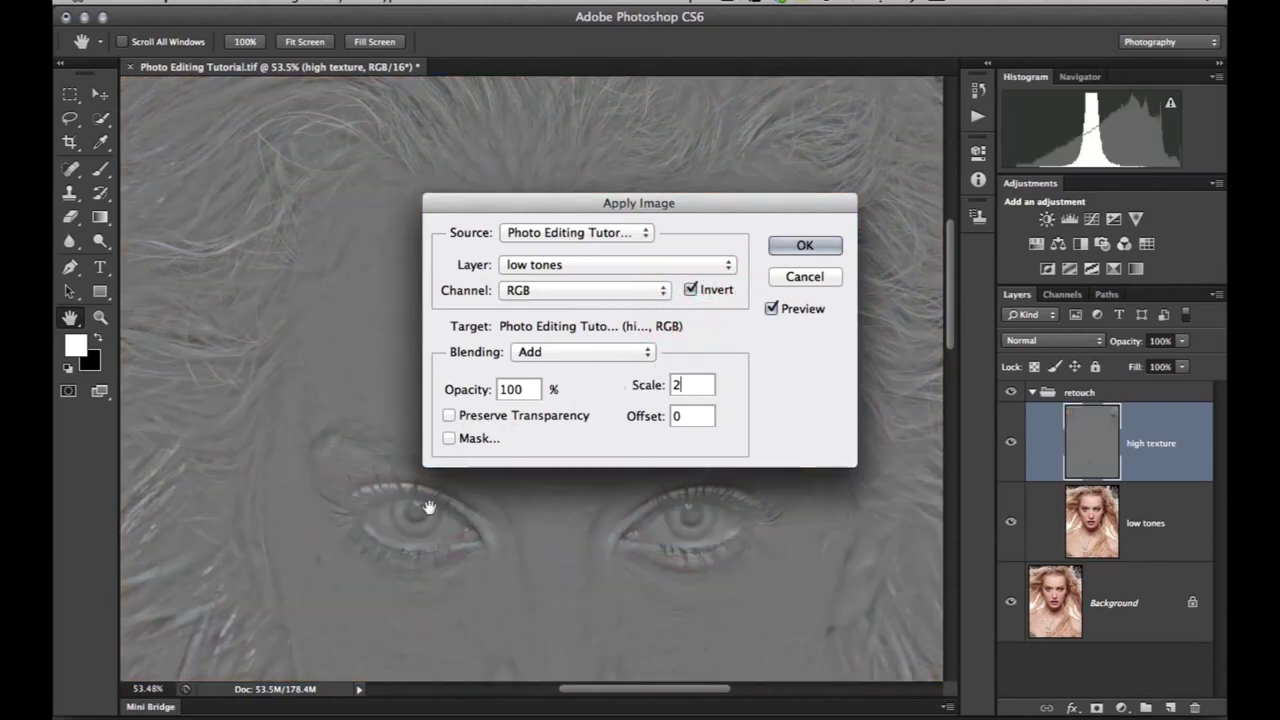
drag(633, 213, 612, 175)
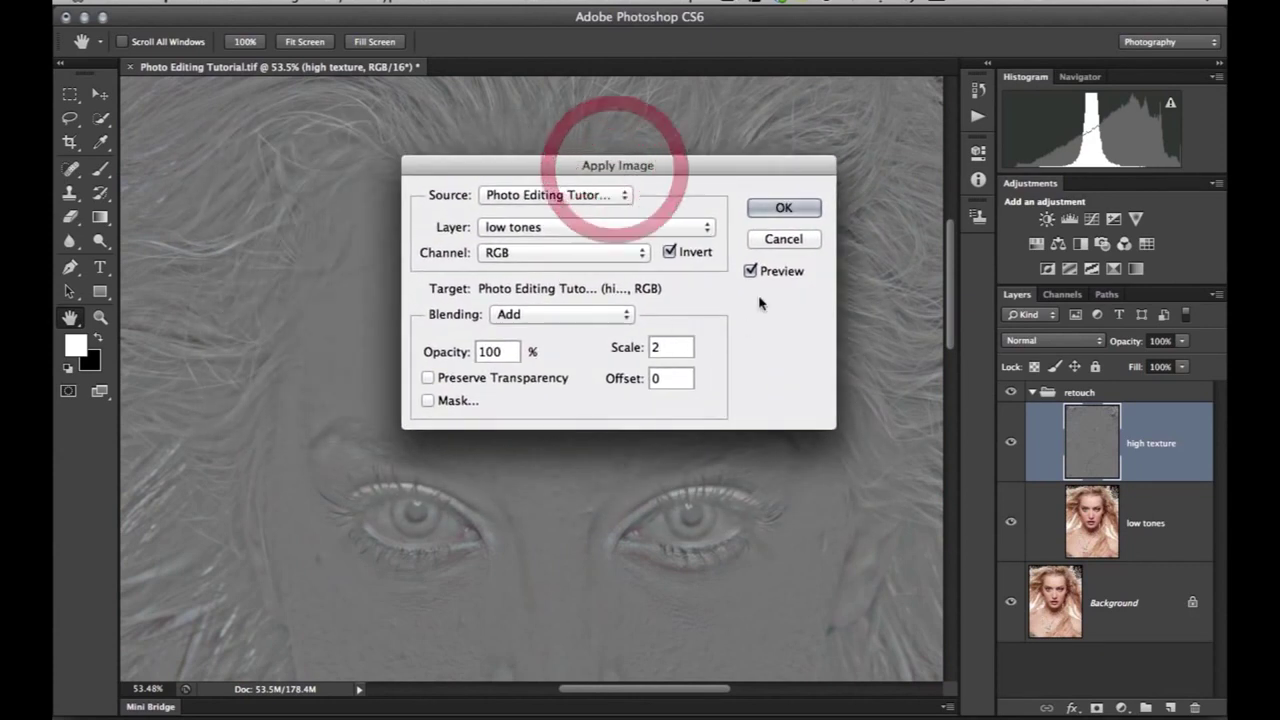
click(781, 209)
Step: Inspect the gray texture around the eyes and forehead and set the high texture layer's blend mode to Linear Light
key(j)
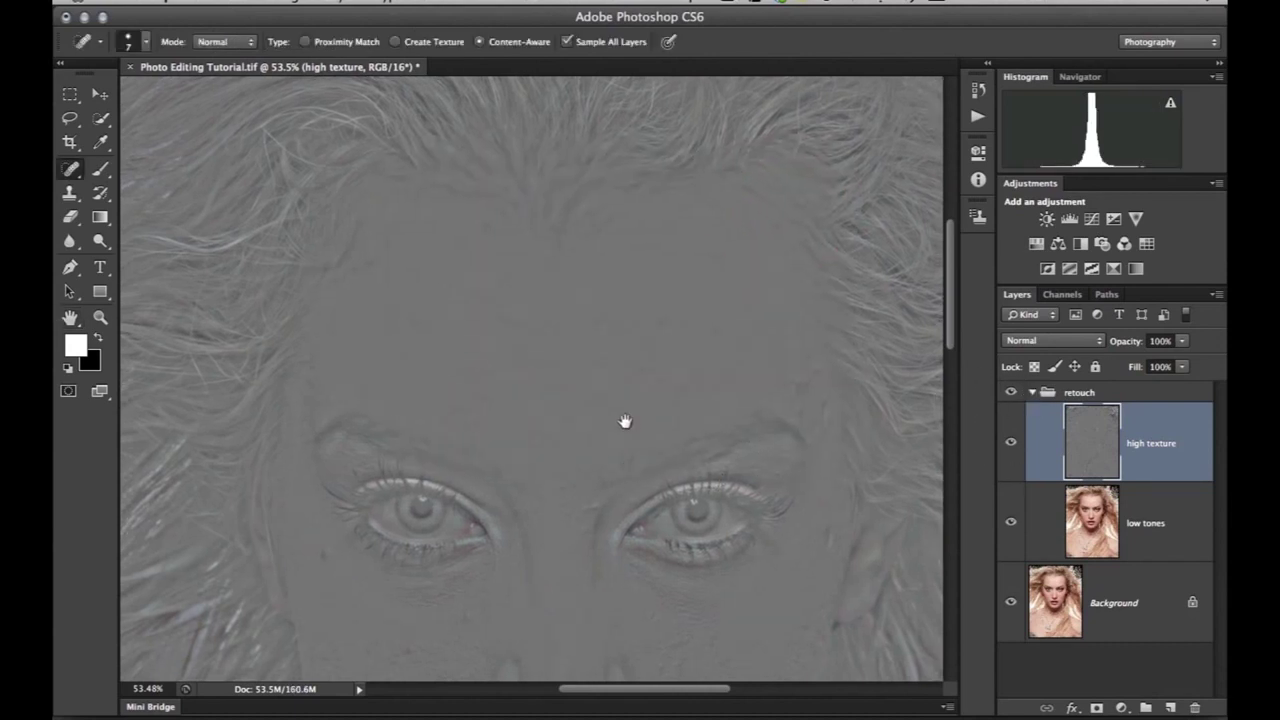
drag(617, 449, 669, 251)
drag(600, 485, 550, 342)
drag(589, 263, 600, 423)
drag(591, 294, 586, 423)
drag(630, 345, 636, 425)
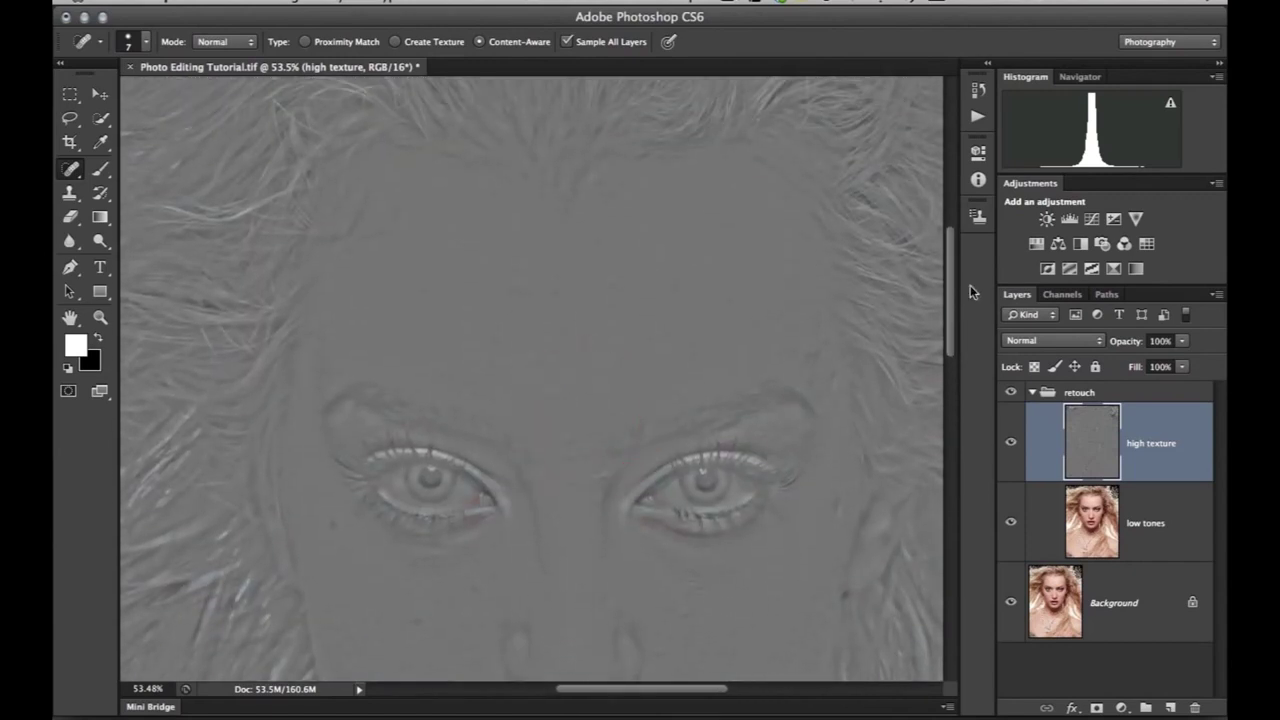
click(1027, 345)
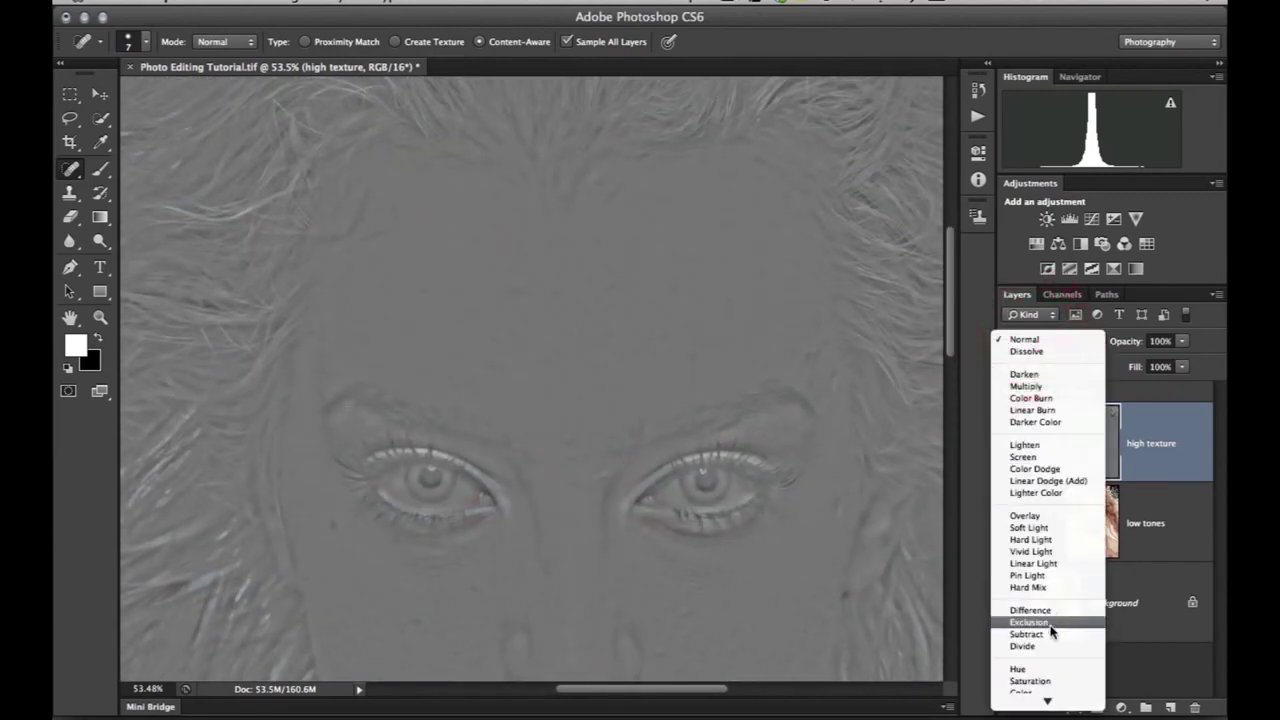
click(1036, 560)
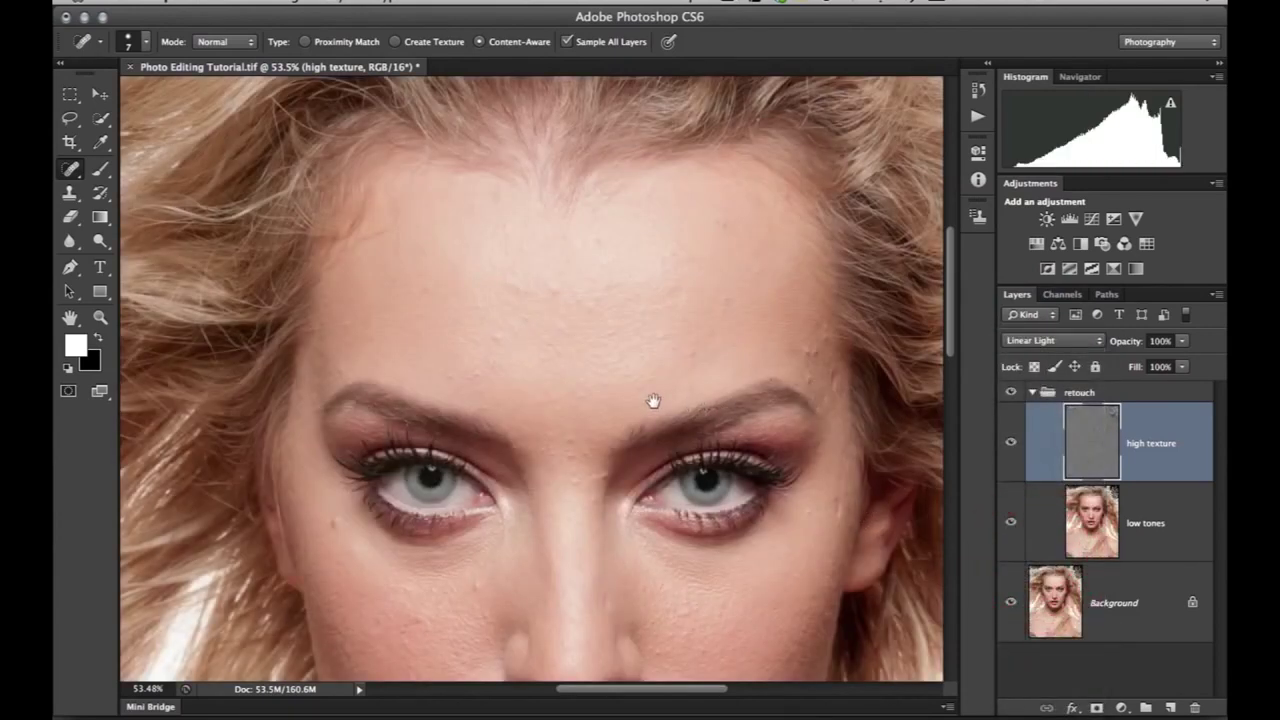
Step: Examine the skin texture and blemishes across the forehead, eyes, cheeks, nose and chin at closer zoom
scroll(586, 374, right, 5)
drag(638, 341, 697, 345)
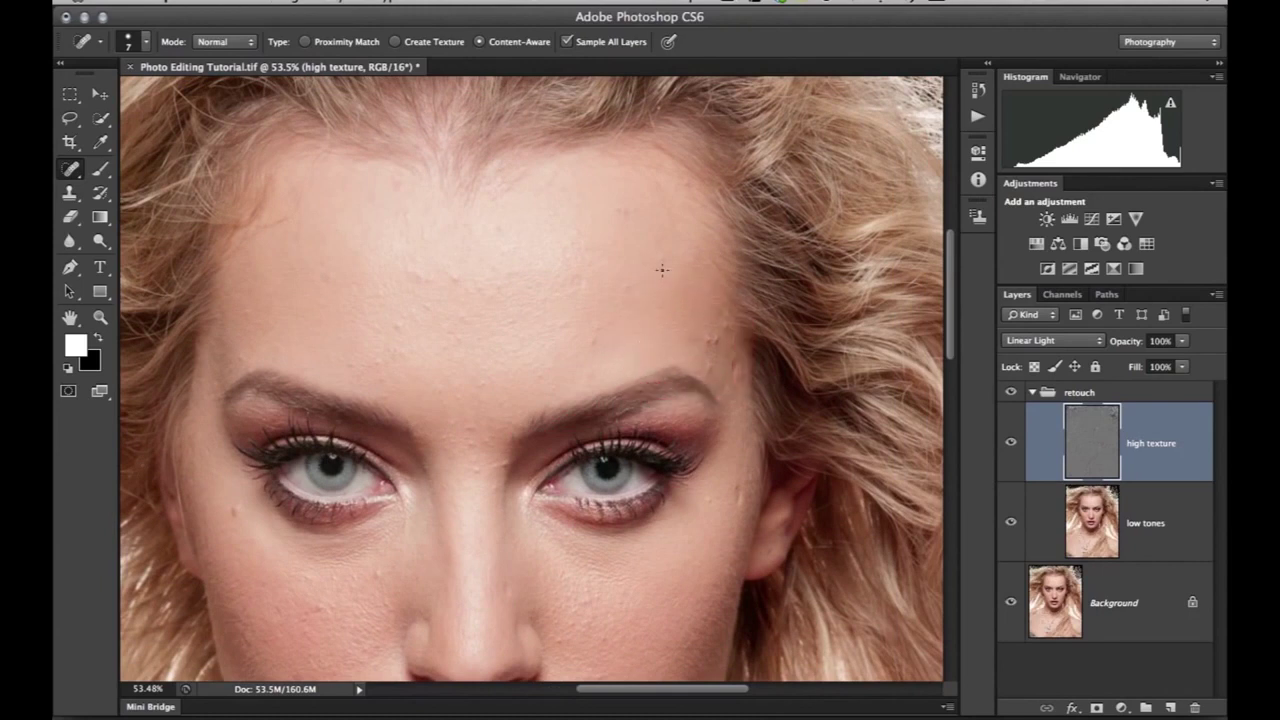
drag(570, 343, 657, 334)
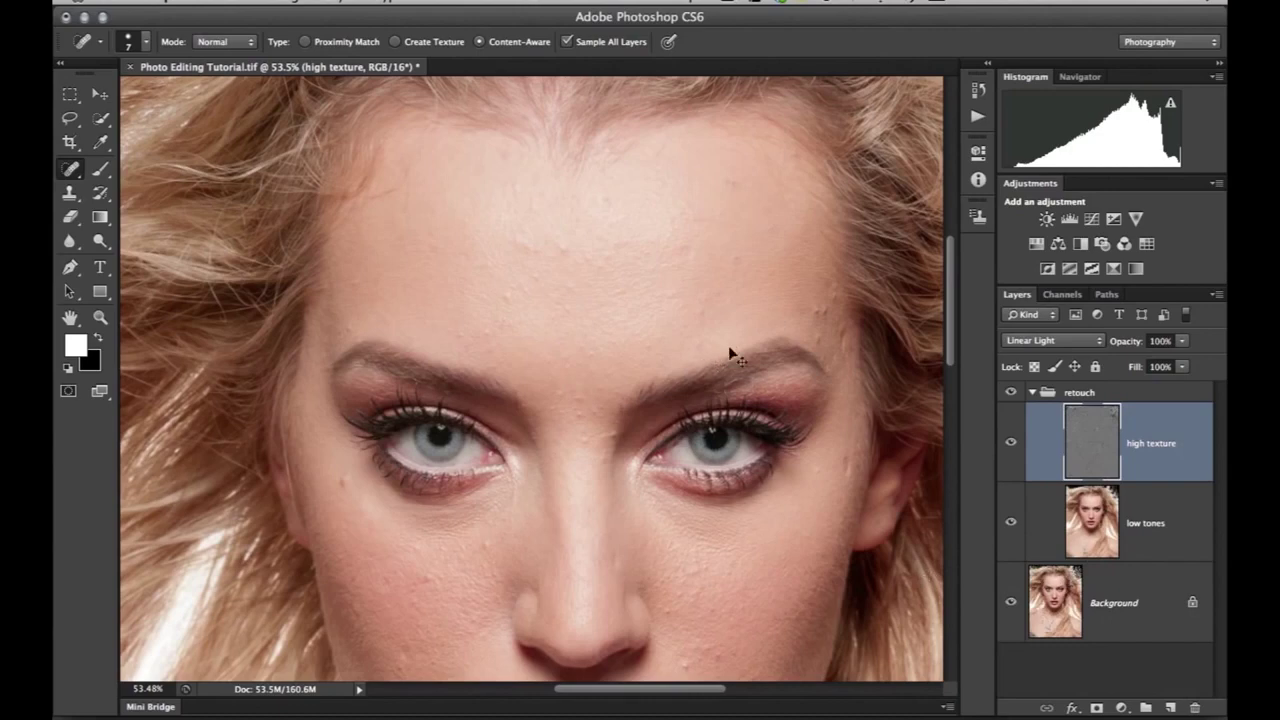
key(ctrl+plus)
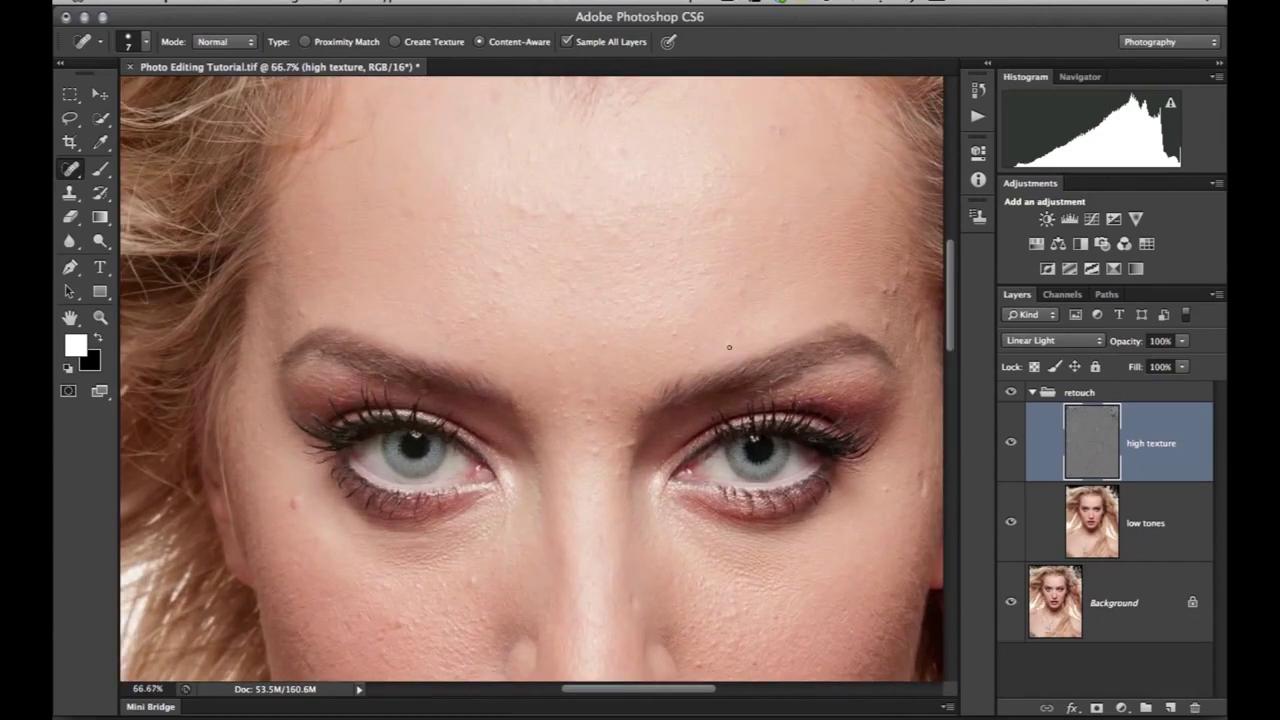
scroll(520, 351, up, 5)
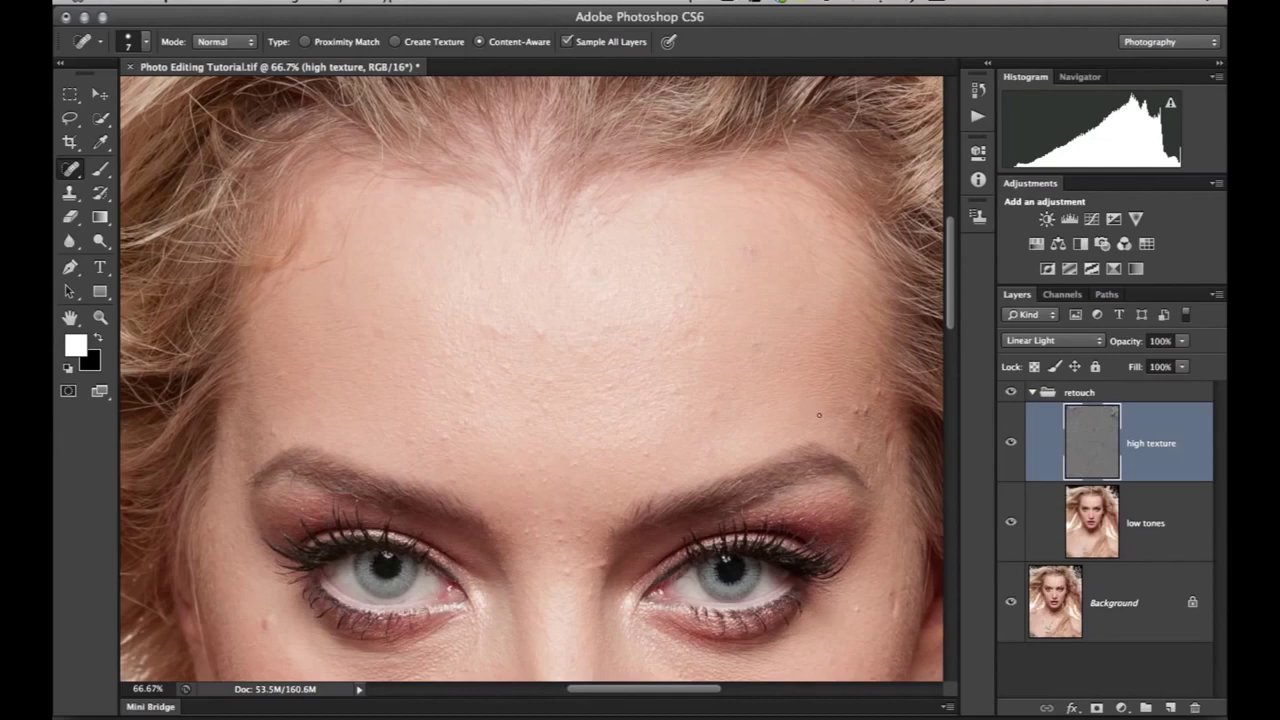
scroll(549, 417, down, 10)
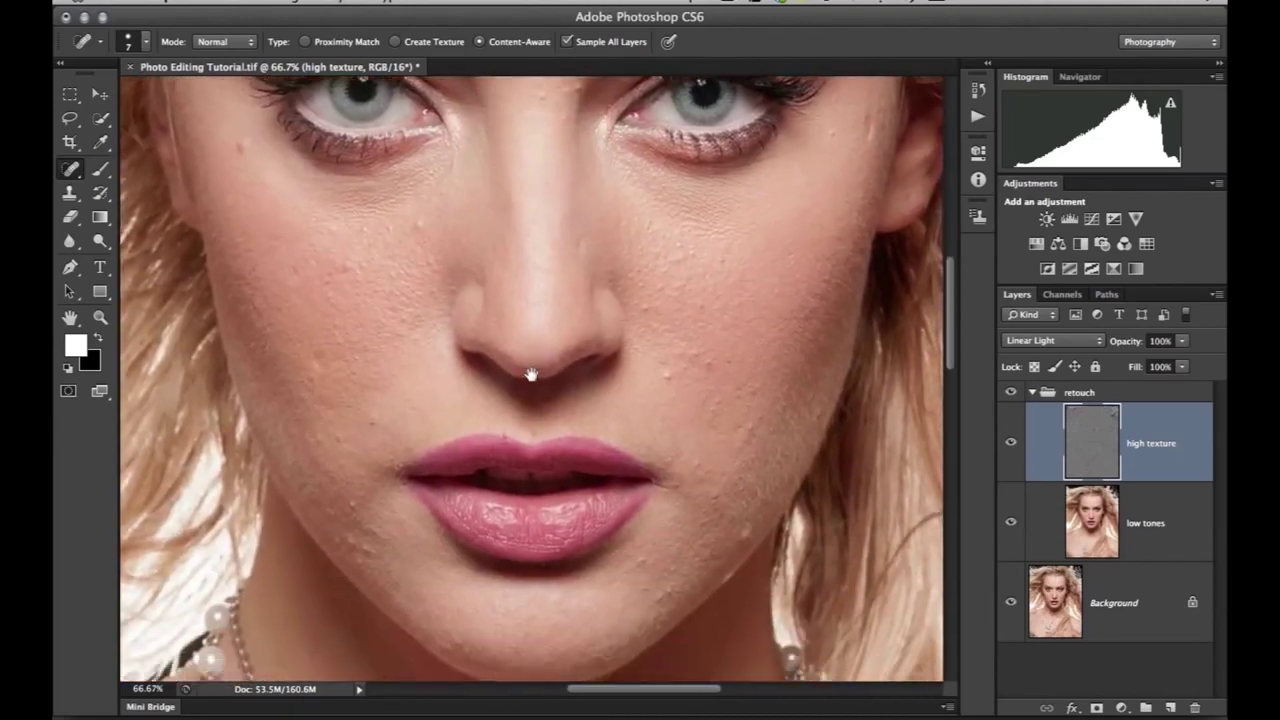
scroll(557, 436, down, 2)
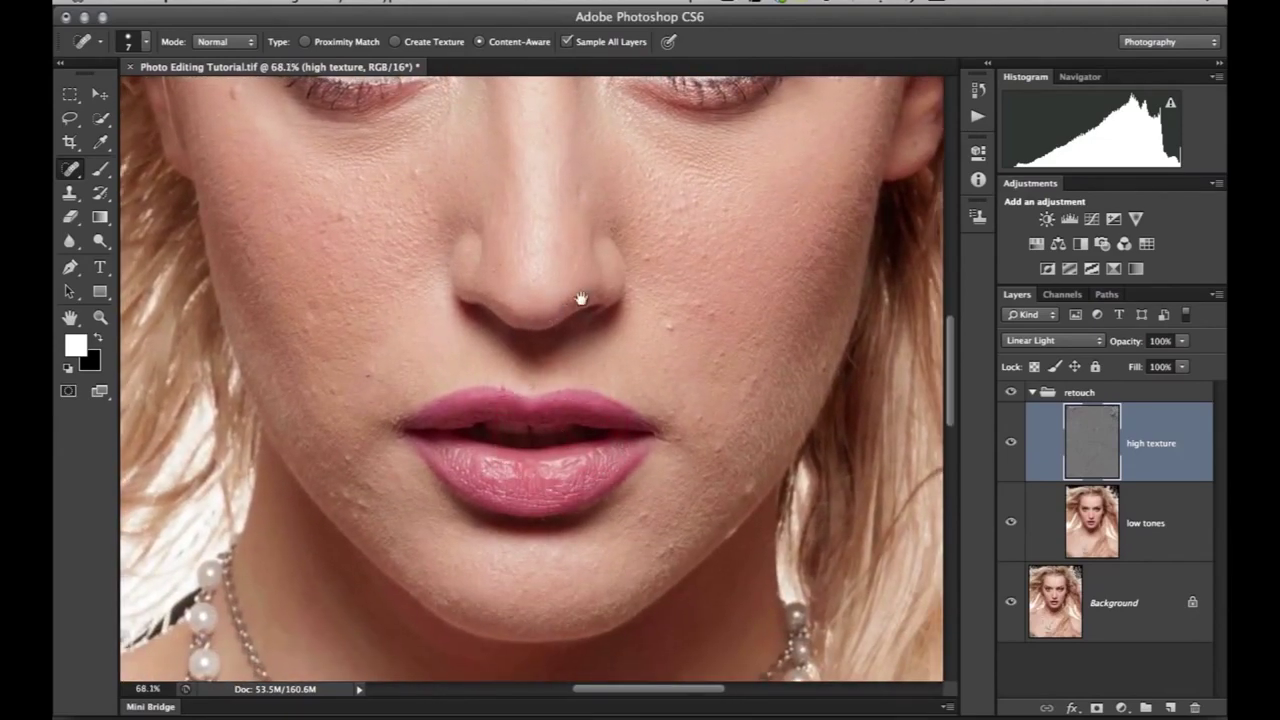
scroll(586, 297, up, 2)
drag(586, 297, 598, 396)
drag(539, 228, 566, 366)
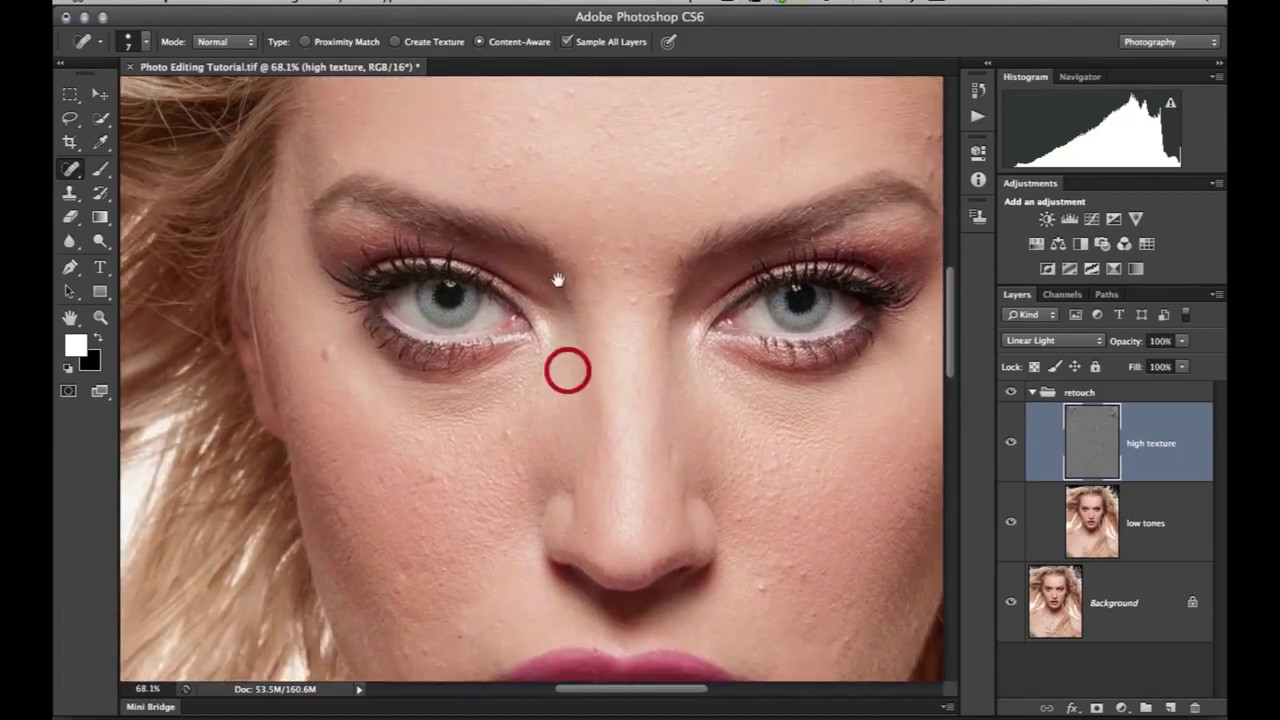
scroll(531, 360, up, 5)
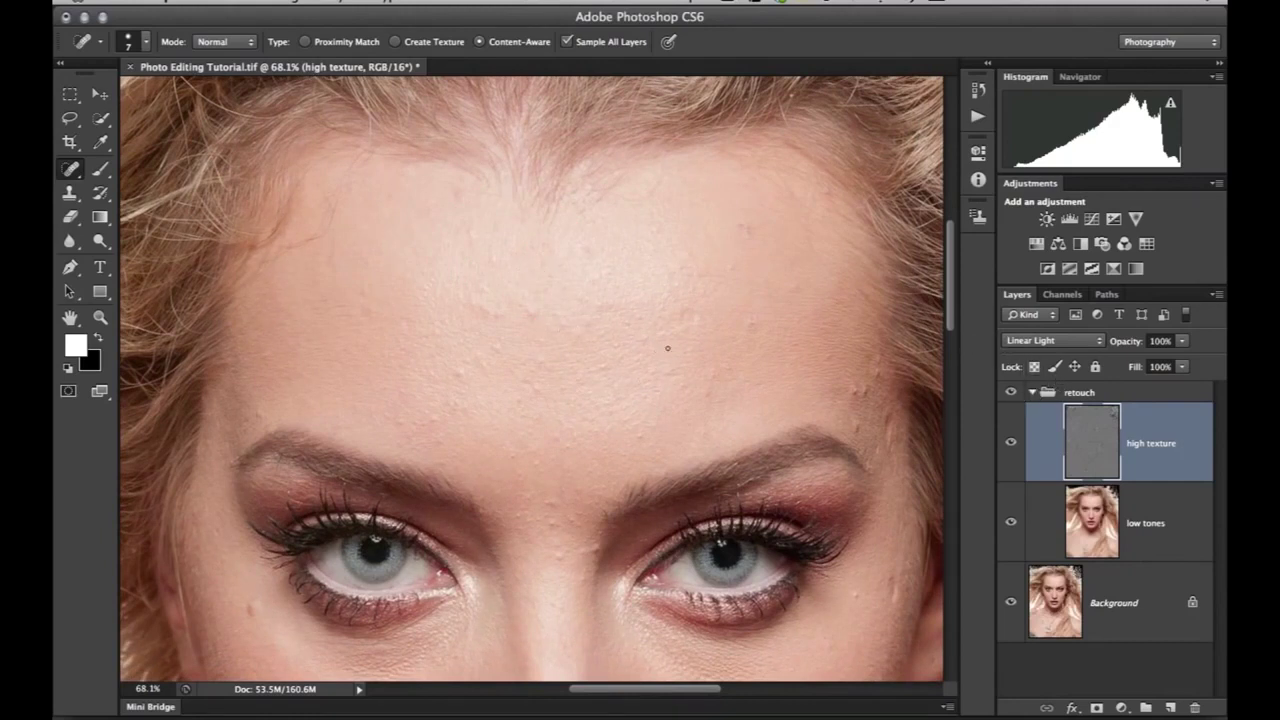
Step: Collapse the retouch group and add a Black & White adjustment layer above it
click(1033, 393)
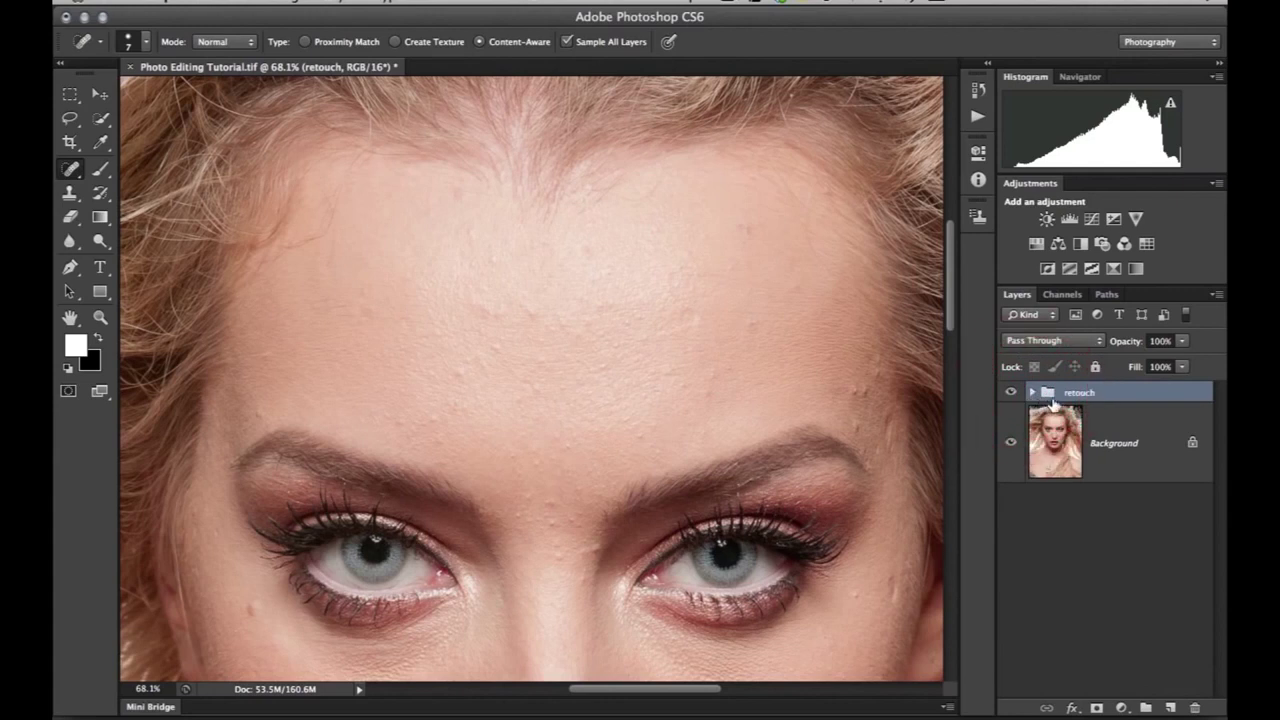
click(1032, 393)
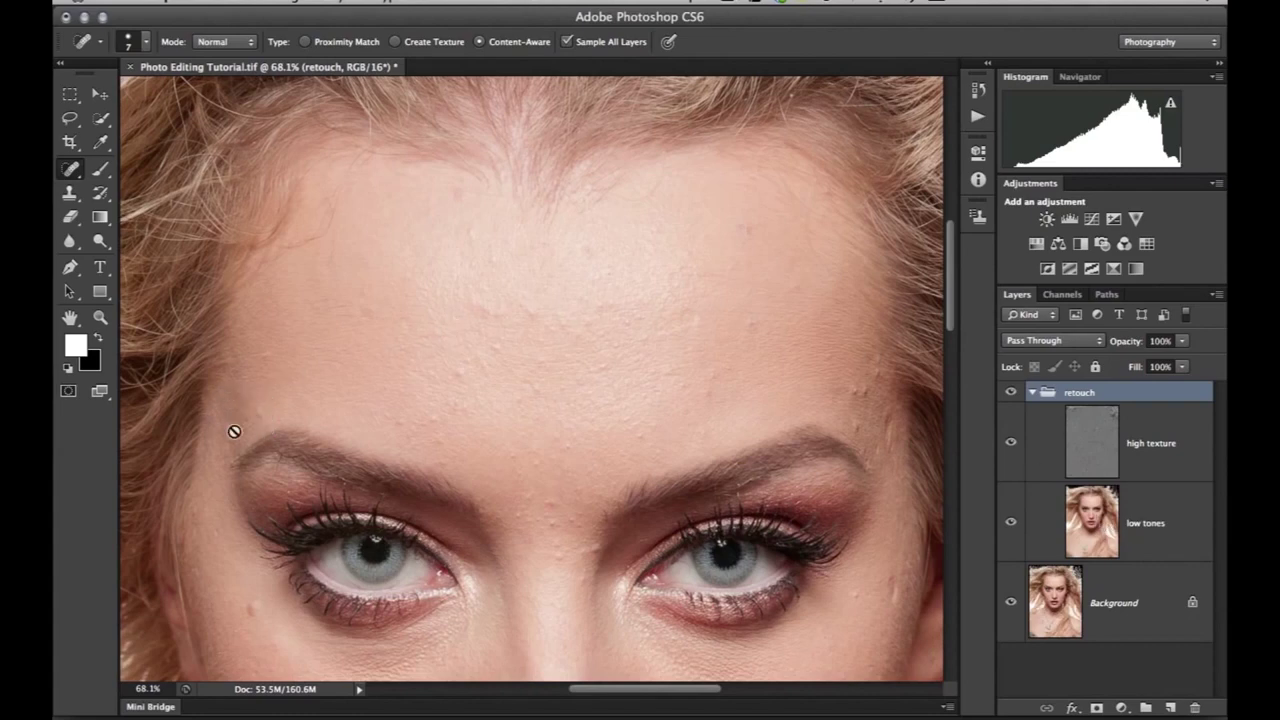
click(1031, 393)
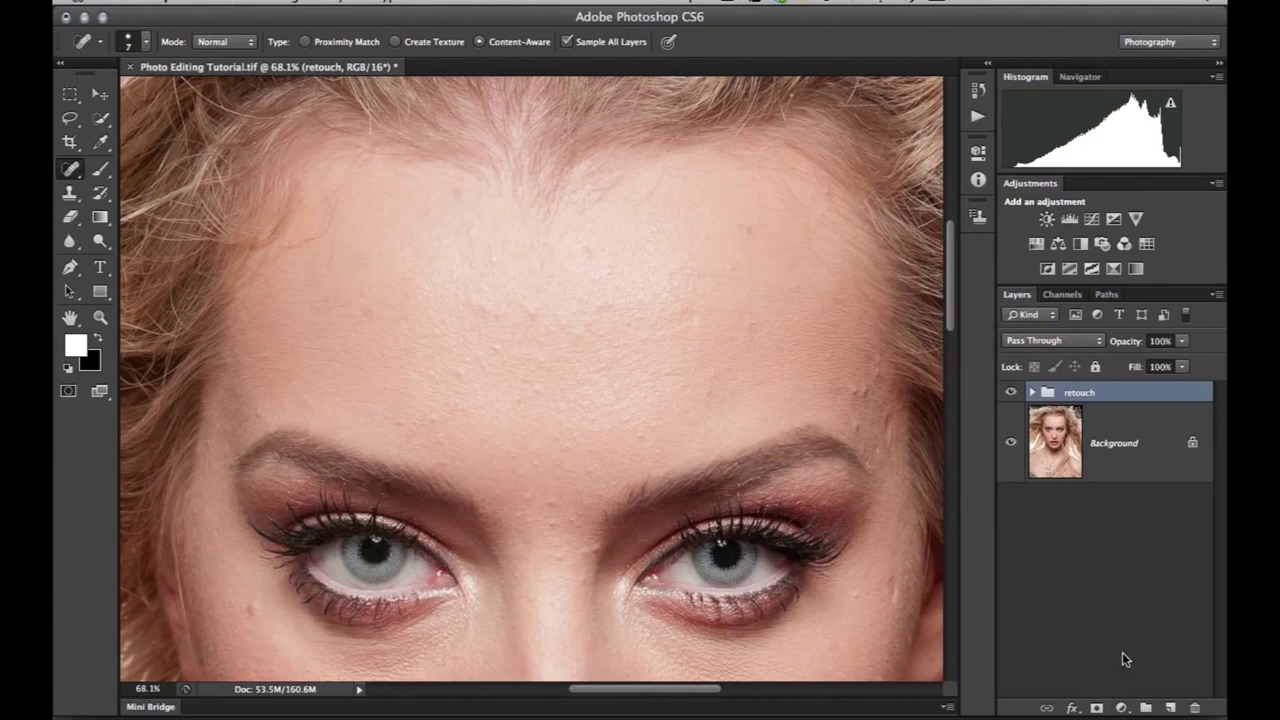
click(1121, 707)
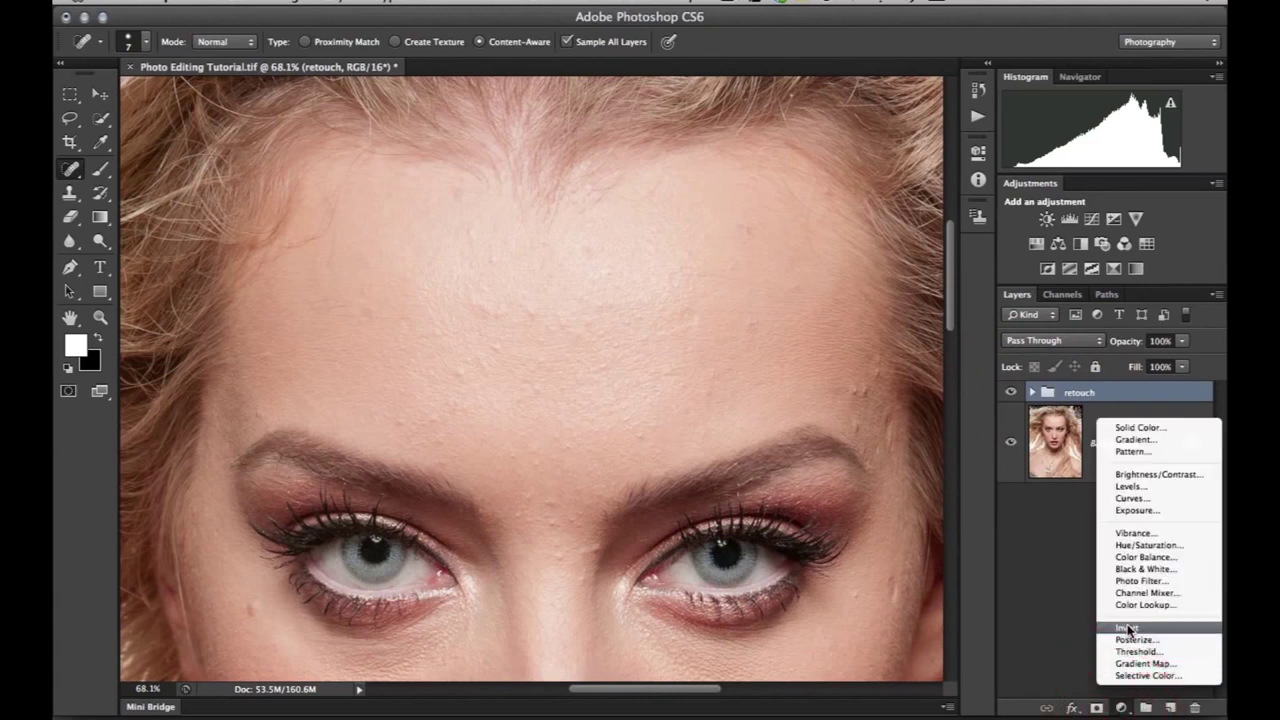
click(1128, 569)
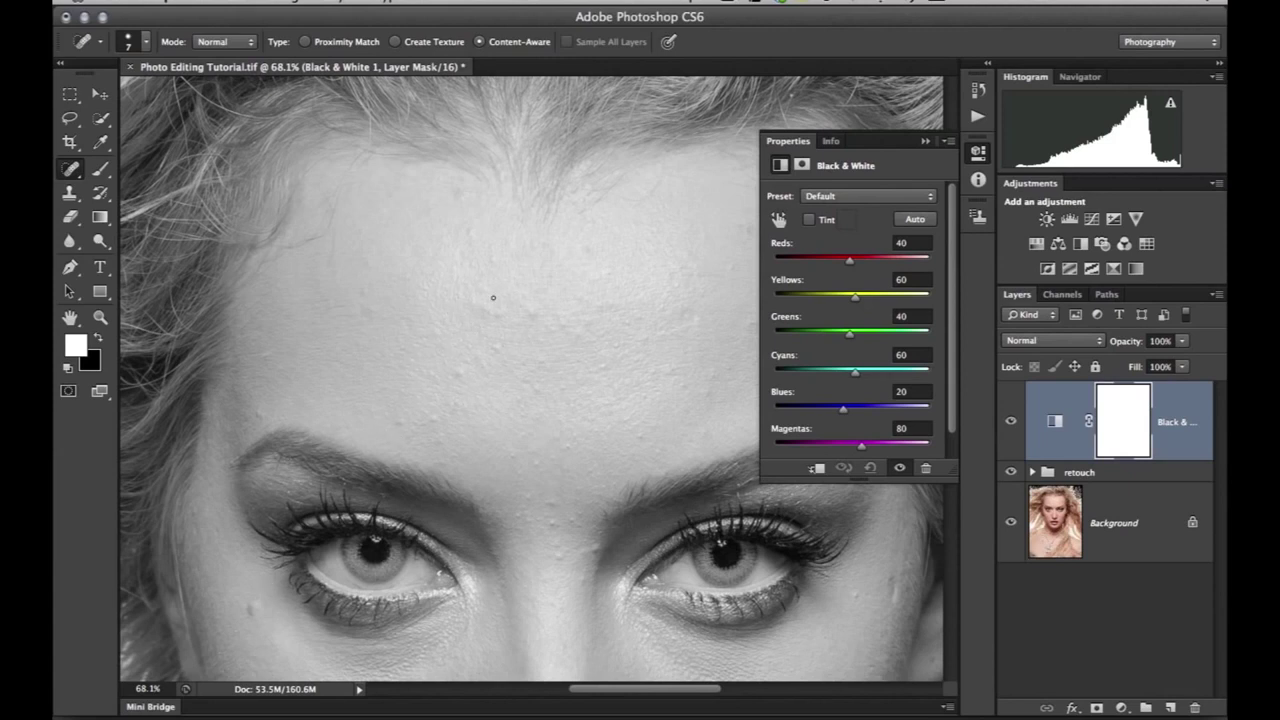
Step: Compare the portrait with and without the Black & White adjustment and lower its Reds to -200
click(1010, 422)
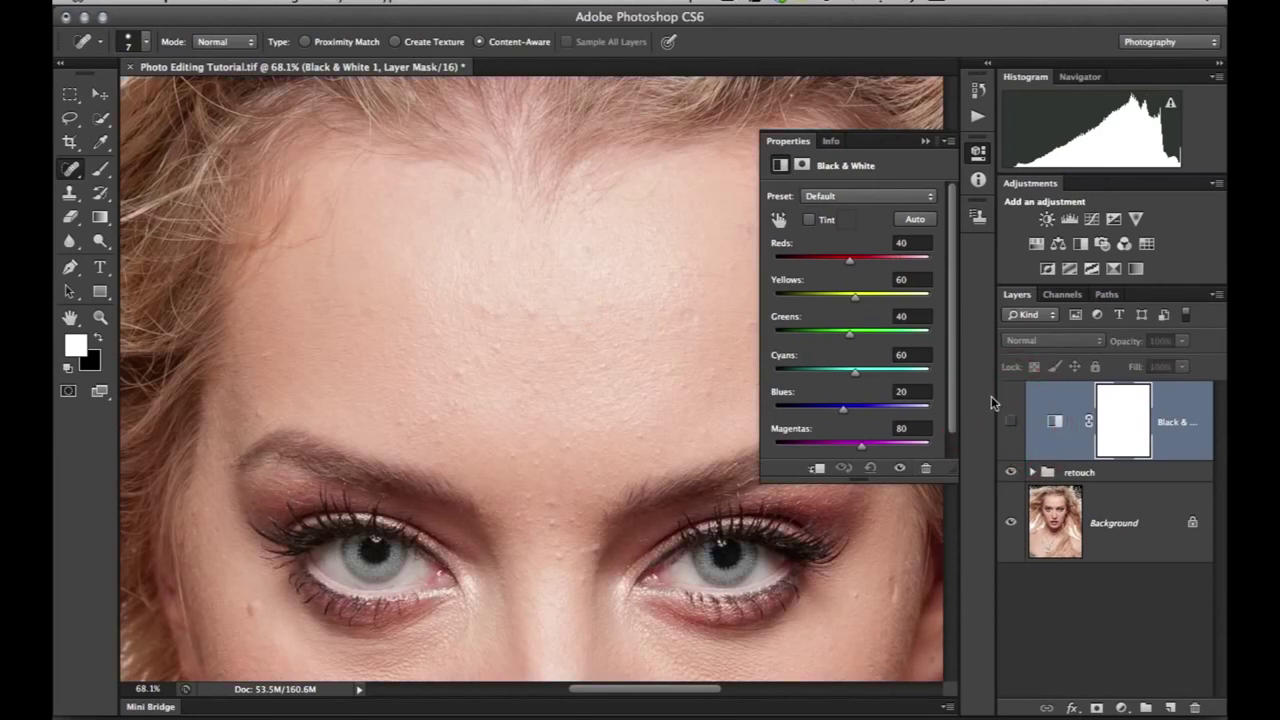
click(1010, 422)
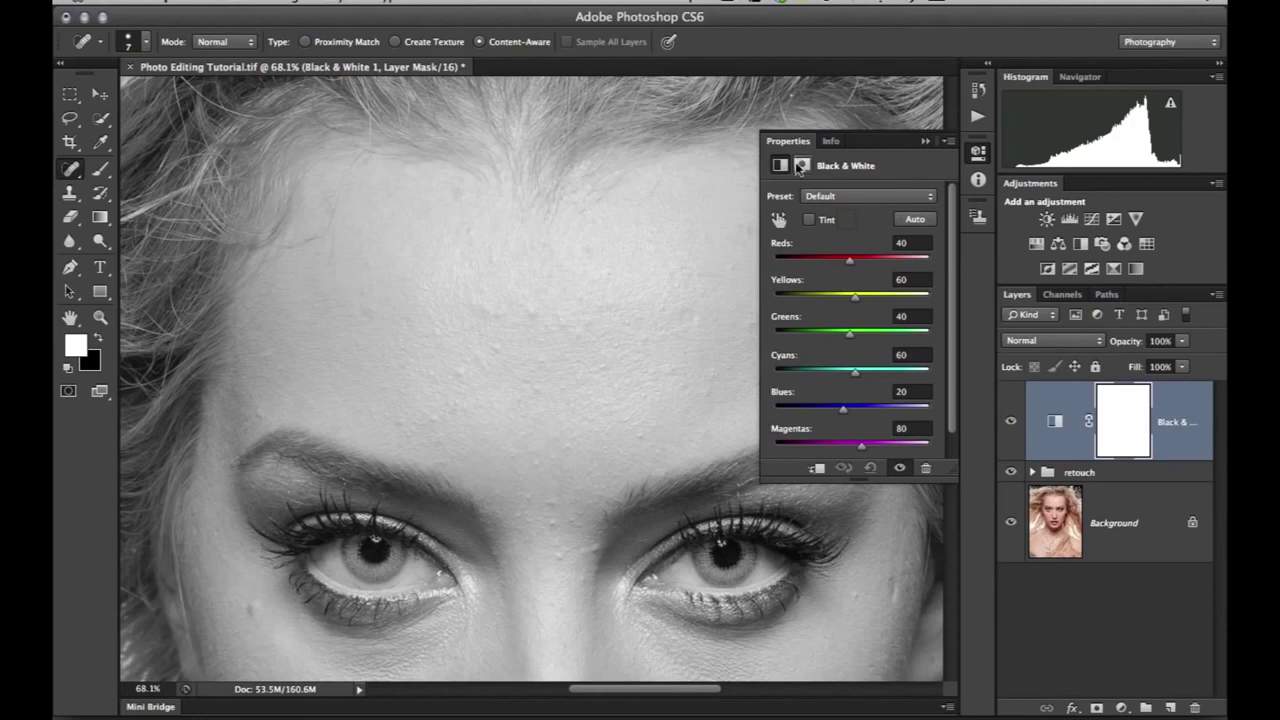
drag(846, 259, 775, 260)
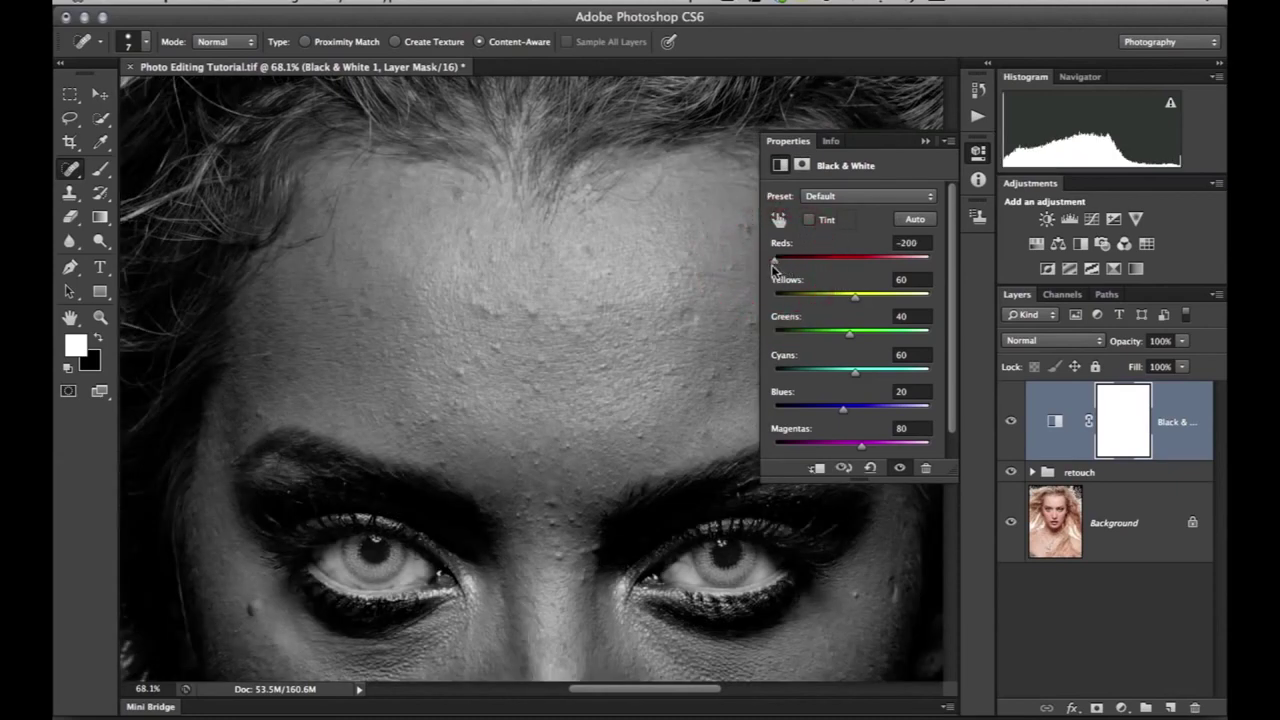
Step: Compare the darkened black-and-white view with the color image and examine the blemishes on the forehead, nose and cheeks
click(1010, 421)
click(1010, 421)
drag(499, 421, 466, 249)
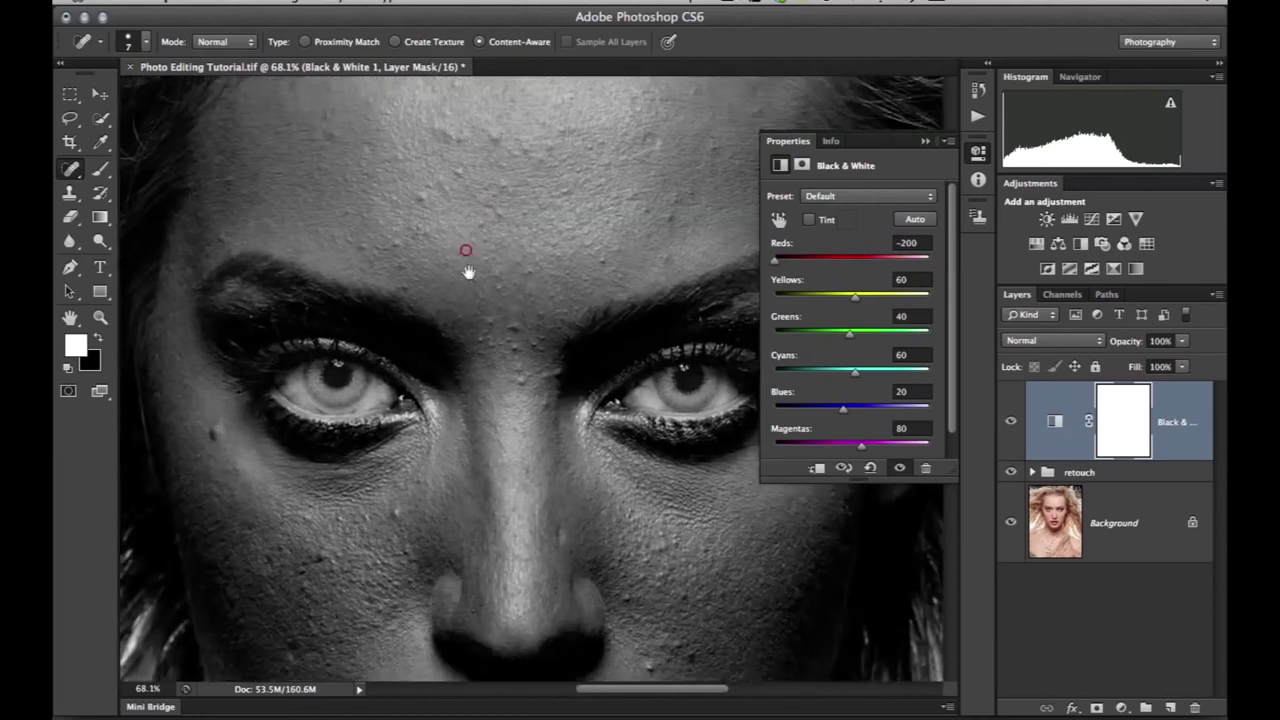
drag(486, 376, 498, 240)
drag(463, 383, 449, 549)
drag(500, 443, 429, 335)
drag(484, 262, 503, 334)
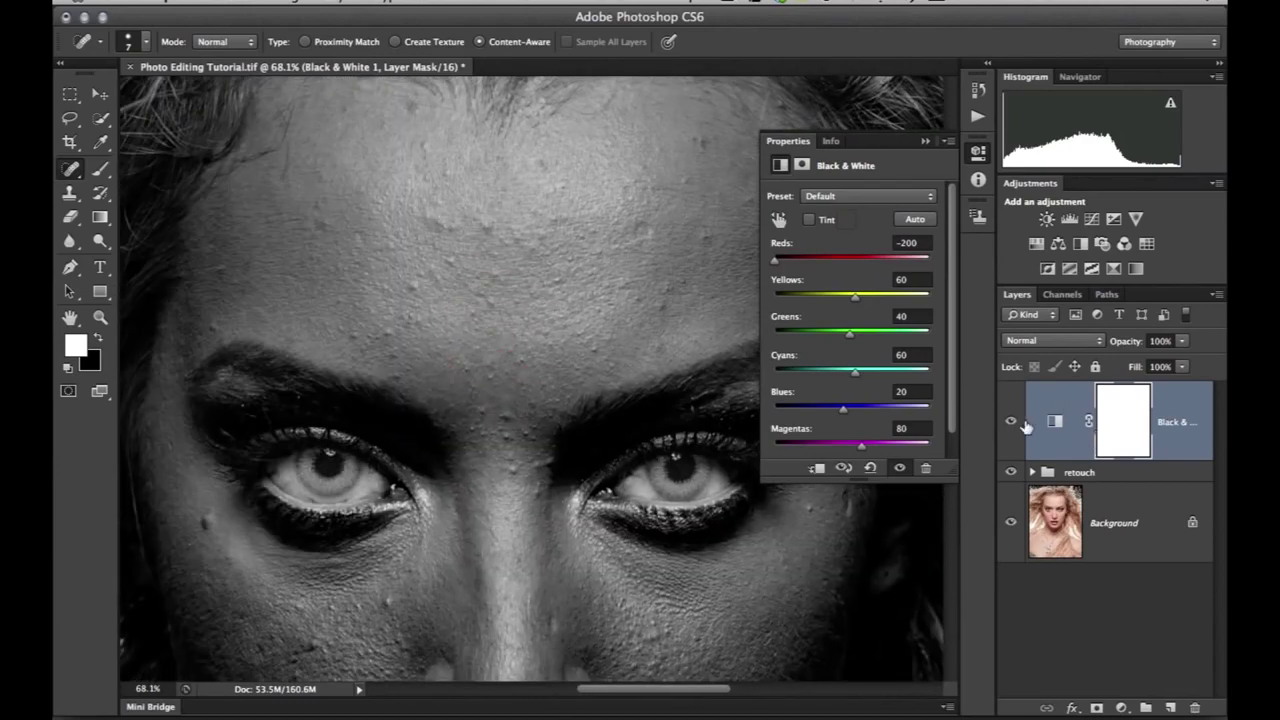
Step: Hide the Black & White adjustment layer and add a Curves adjustment layer above it
click(1011, 424)
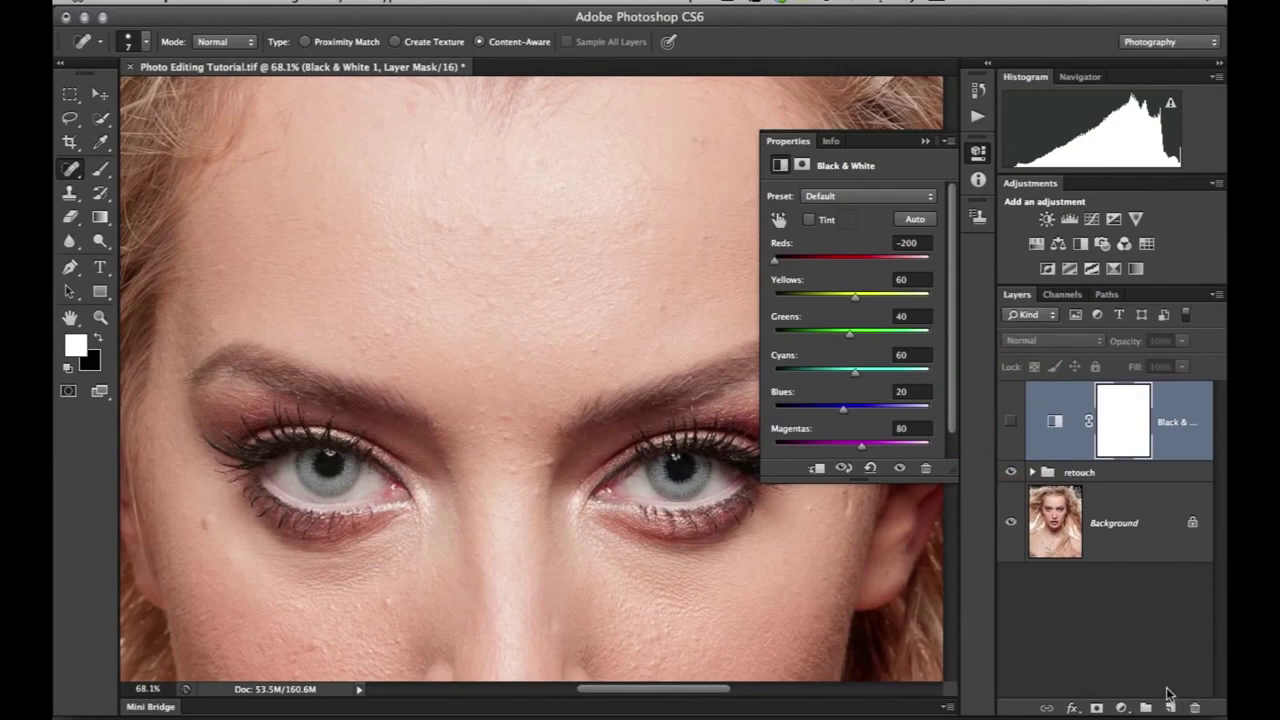
click(1121, 707)
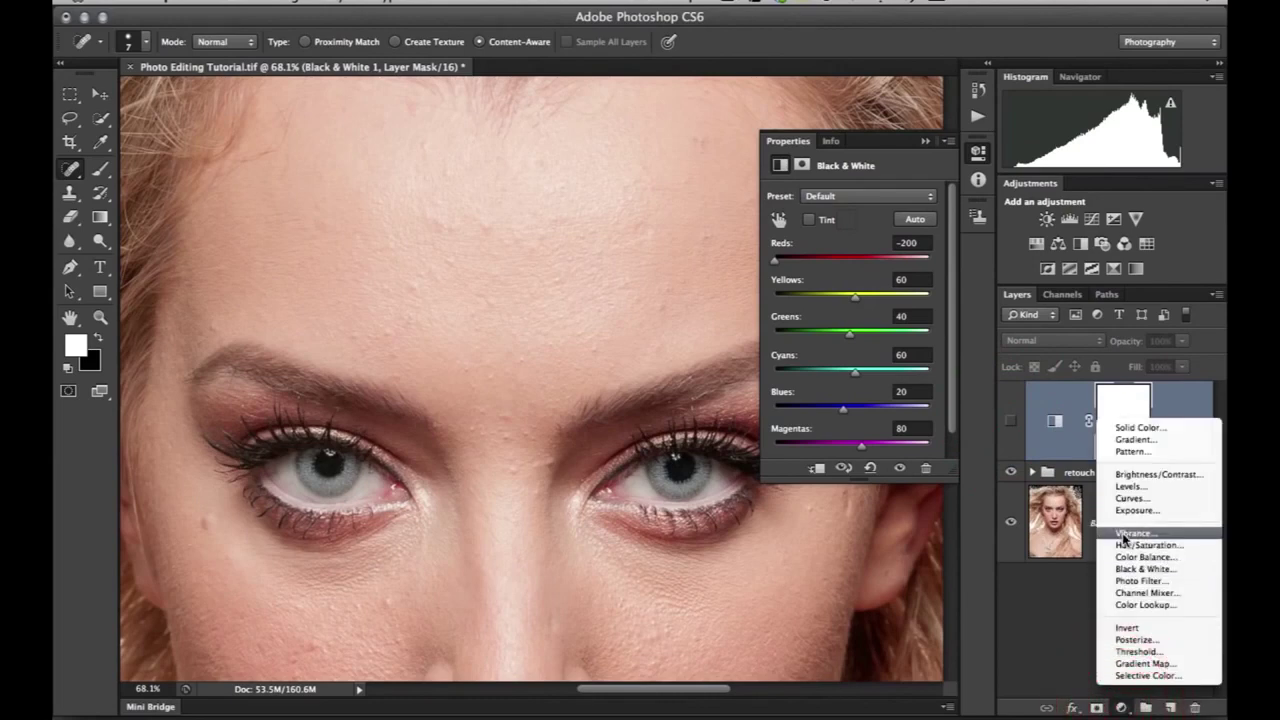
click(1128, 497)
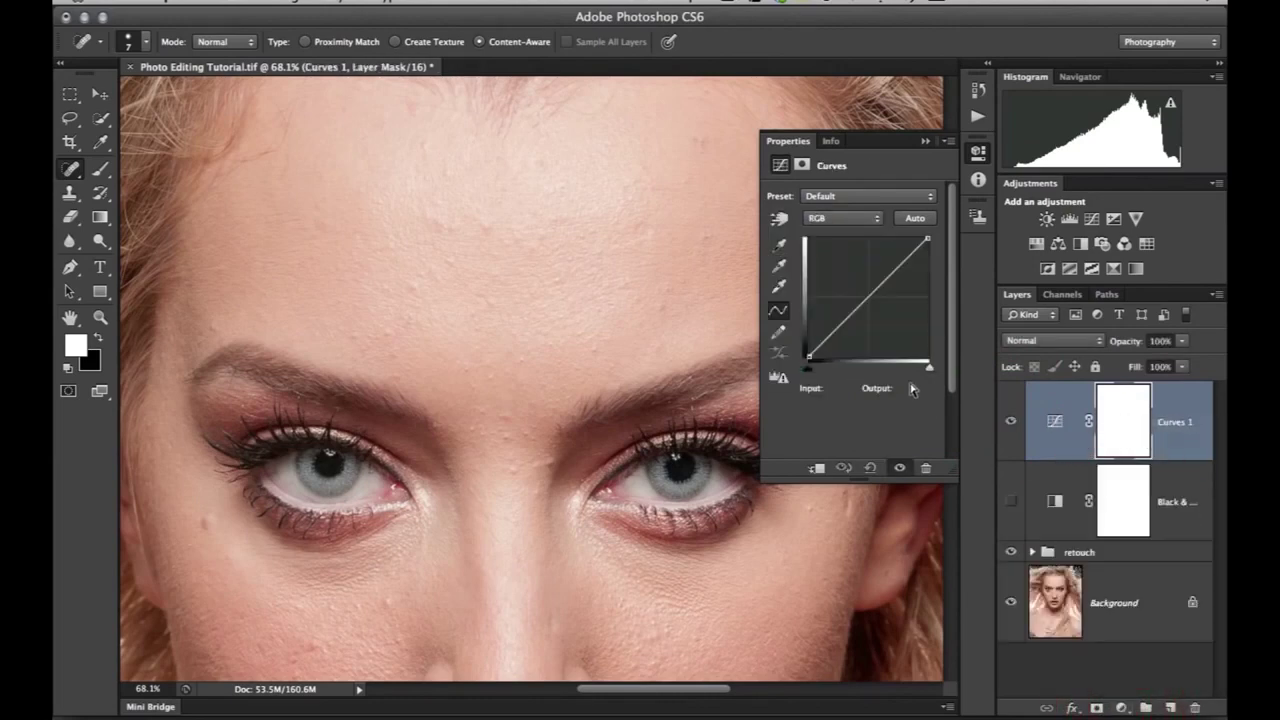
Step: Bend the Curves 1 curve into steep alternating peaks and dips through the darker tones, with points near 40/236 and 55/14
click(809, 357)
drag(809, 357, 859, 344)
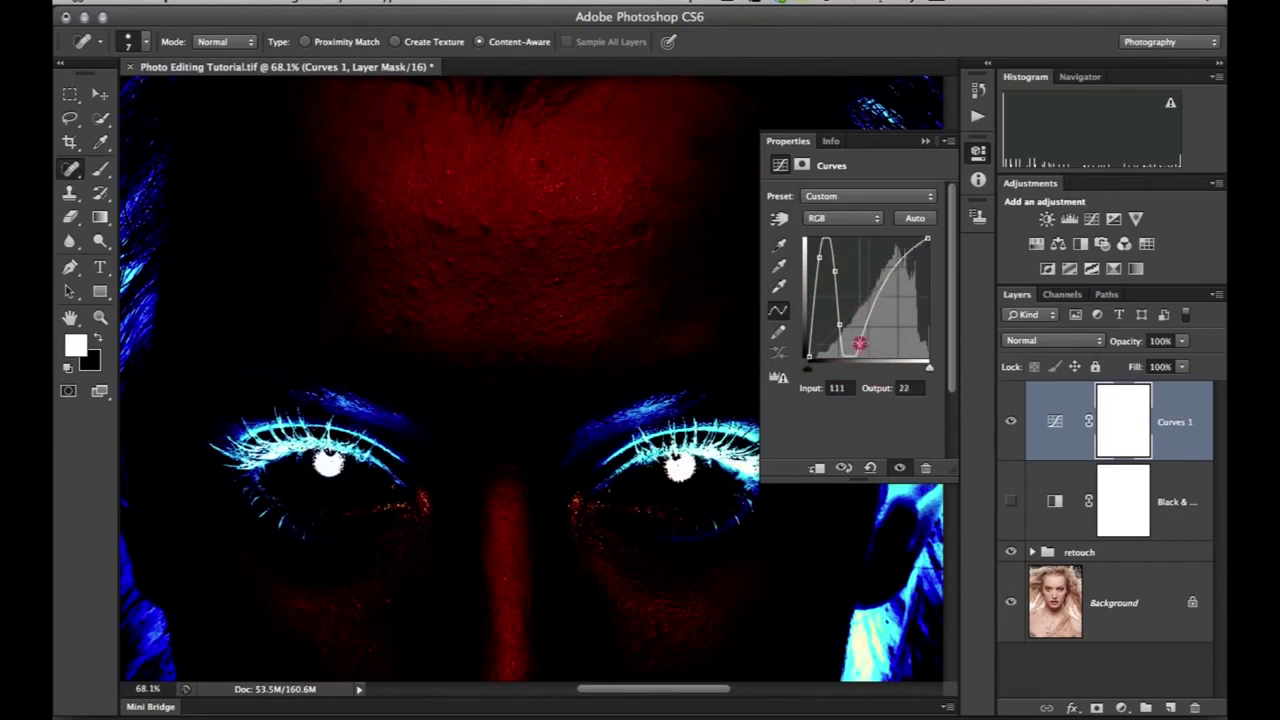
drag(855, 299, 849, 266)
mouse_move(840, 325)
mouse_down()
mouse_move(838, 336)
mouse_move(837, 325)
mouse_up()
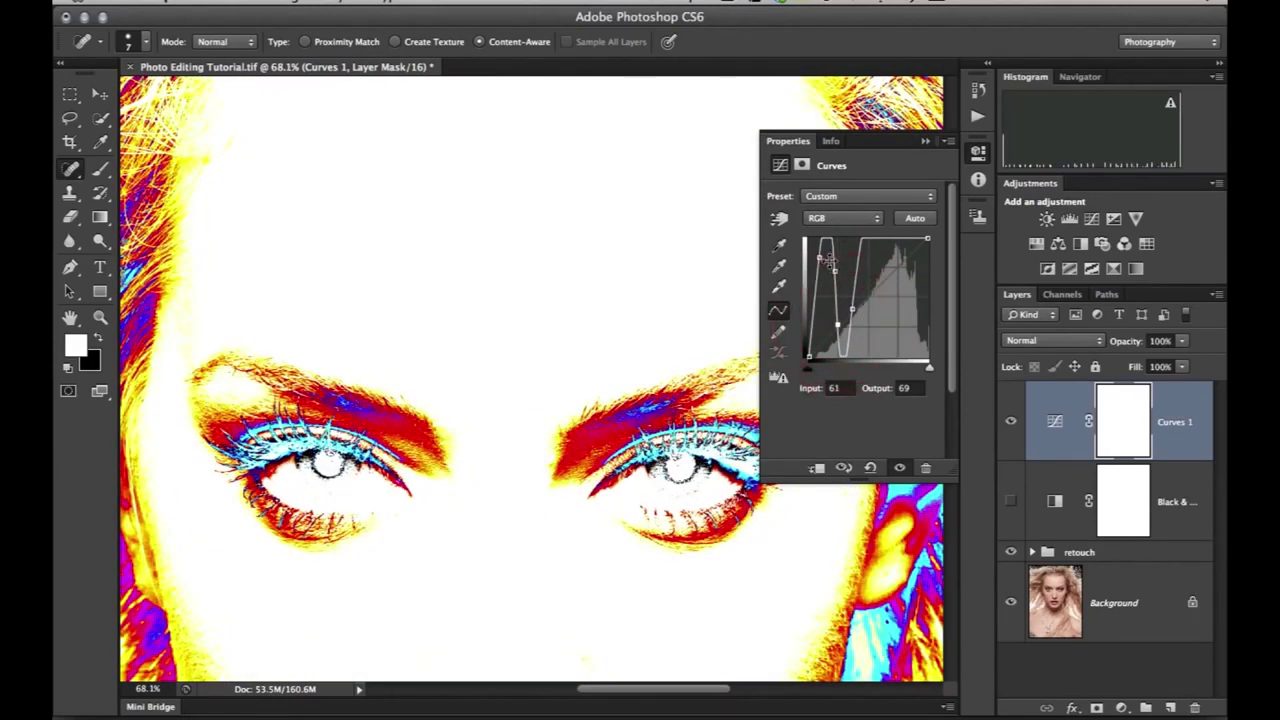
drag(823, 262, 875, 261)
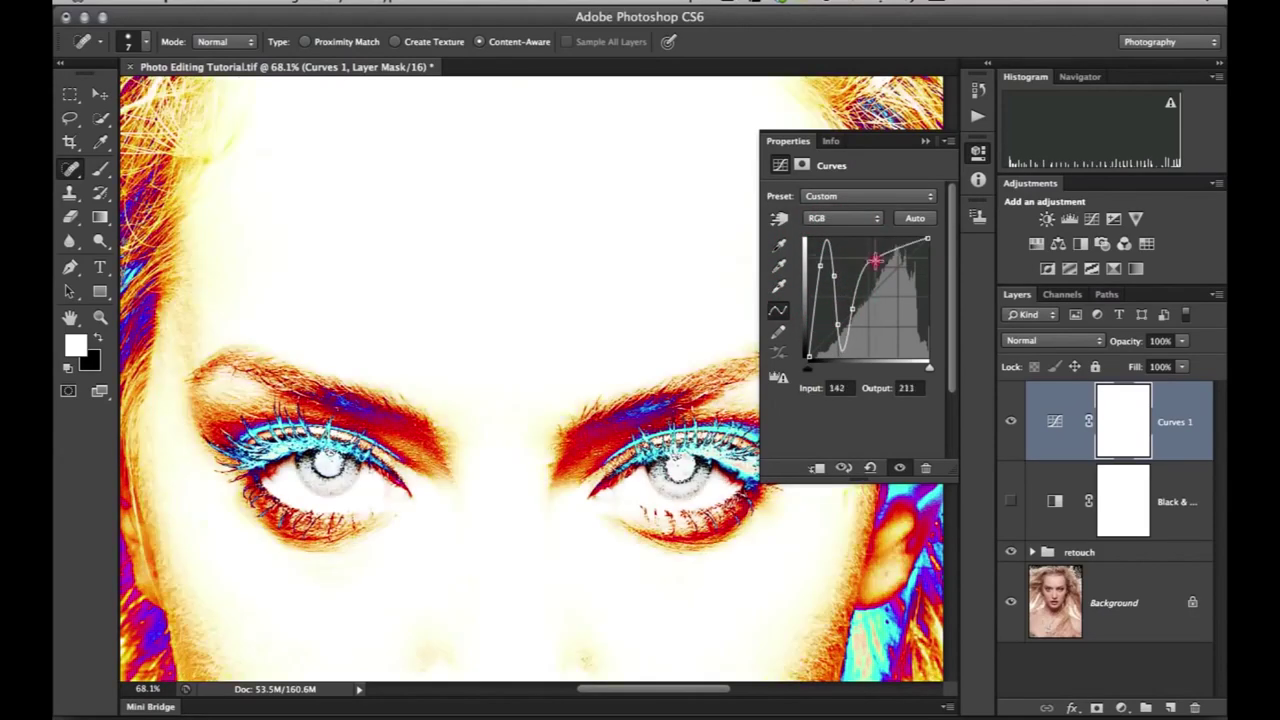
drag(866, 312, 855, 249)
click(838, 326)
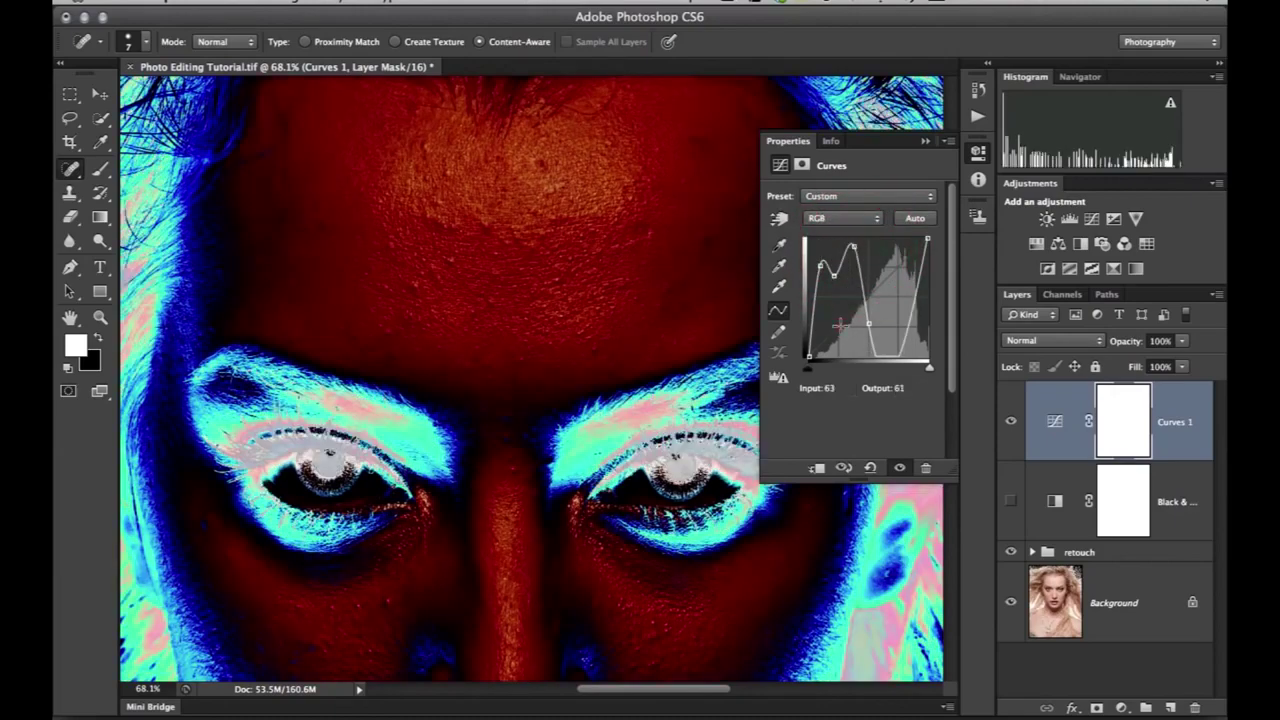
drag(838, 302, 821, 266)
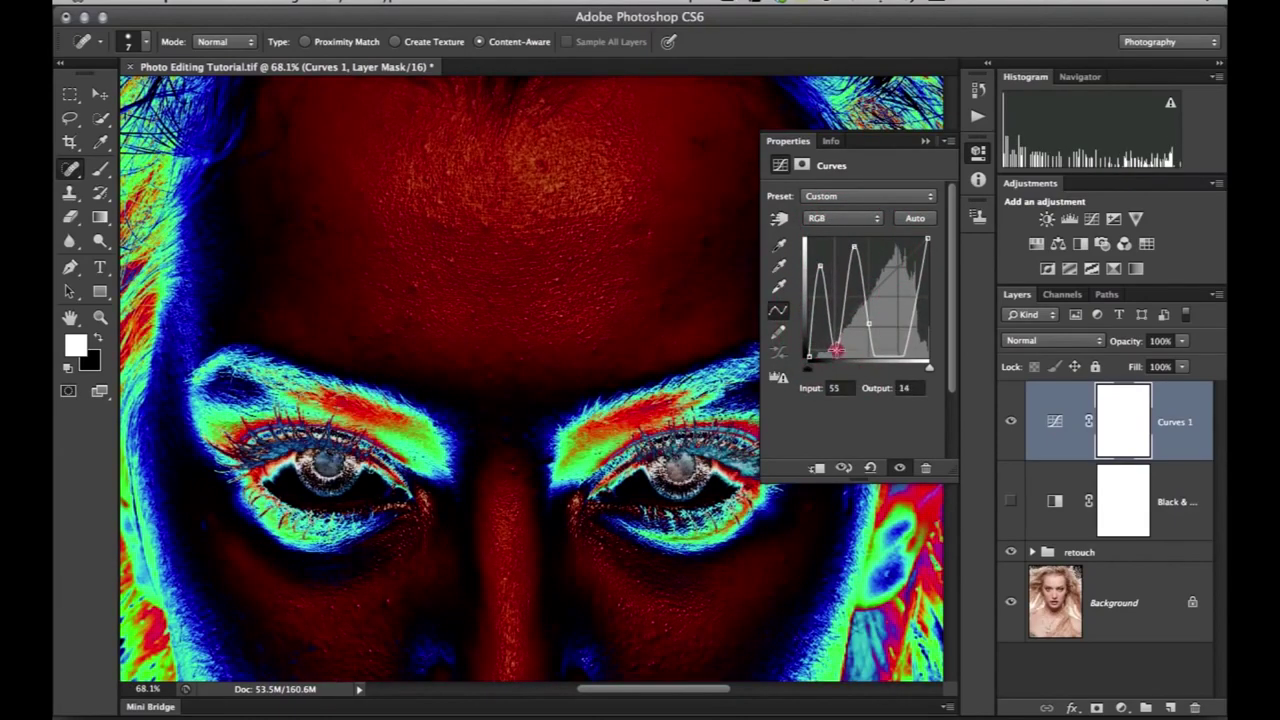
drag(827, 246, 830, 249)
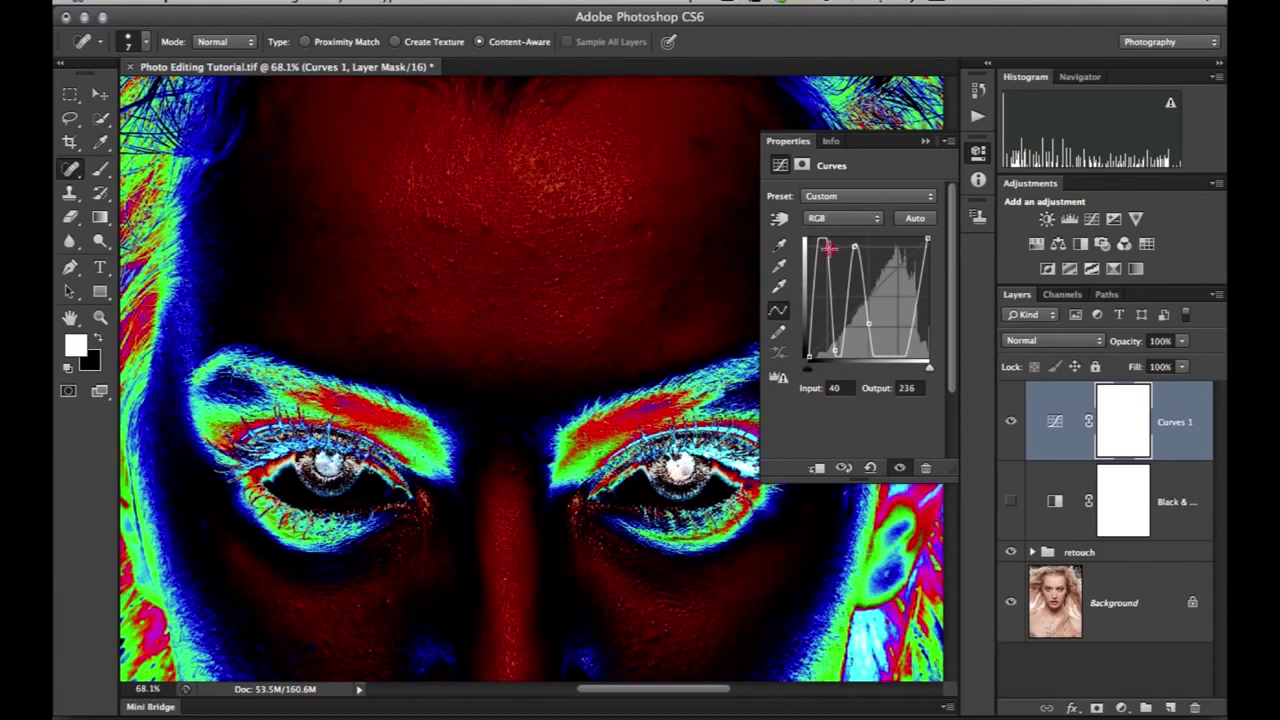
Step: Extend the solarizing wave into the brighter tones with points near 105/245, 152/30 and 196/61, and adjust the shadow dip to 57/18
click(866, 324)
drag(866, 324, 892, 304)
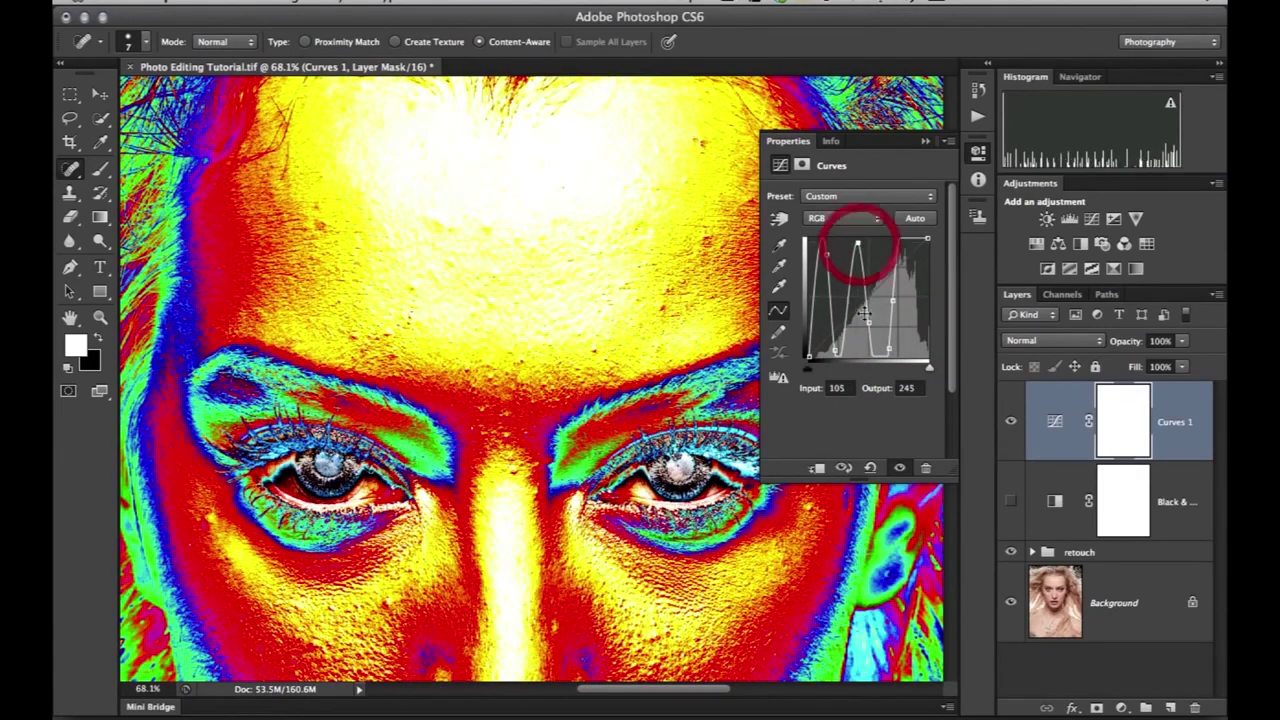
drag(867, 321, 880, 345)
click(903, 247)
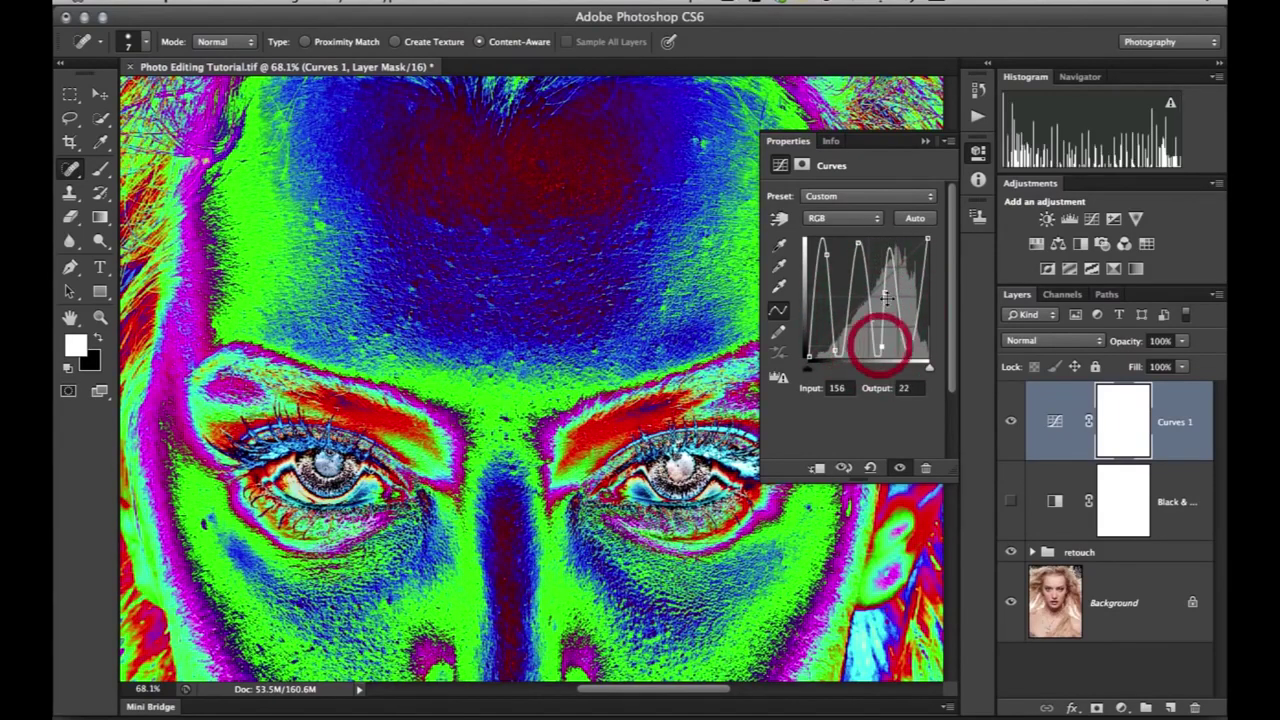
click(900, 331)
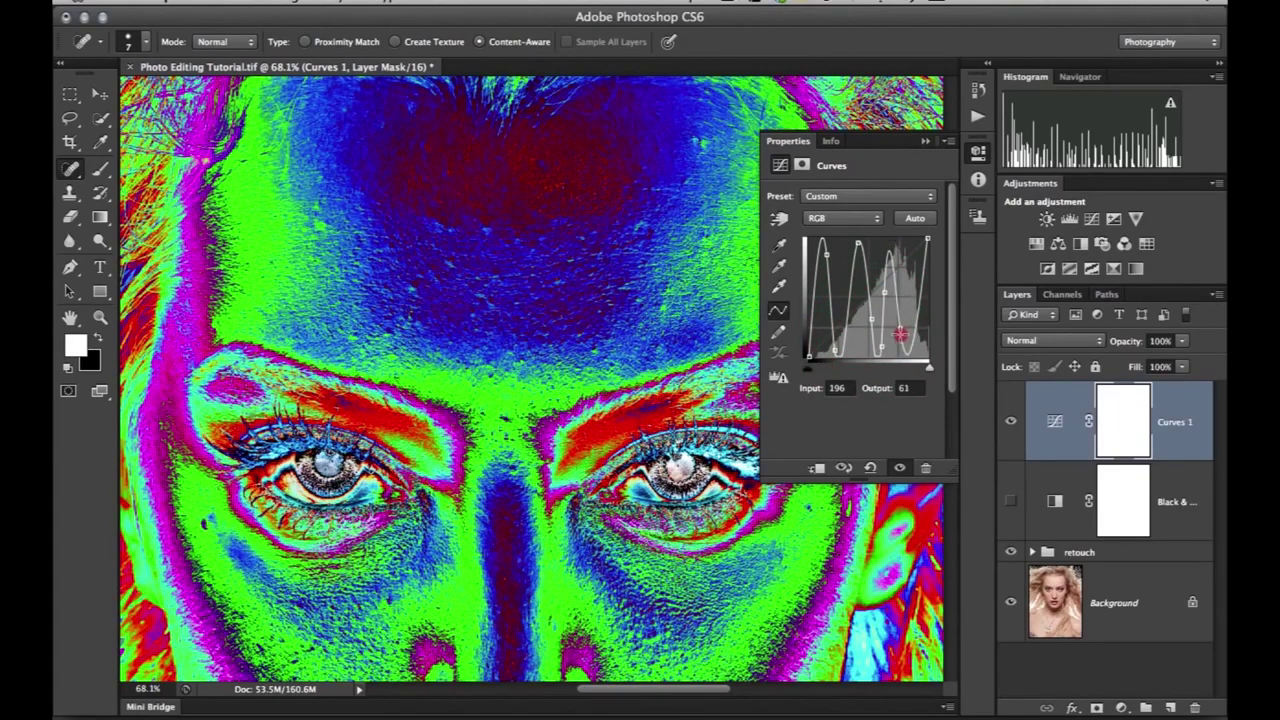
drag(890, 260, 893, 254)
click(882, 342)
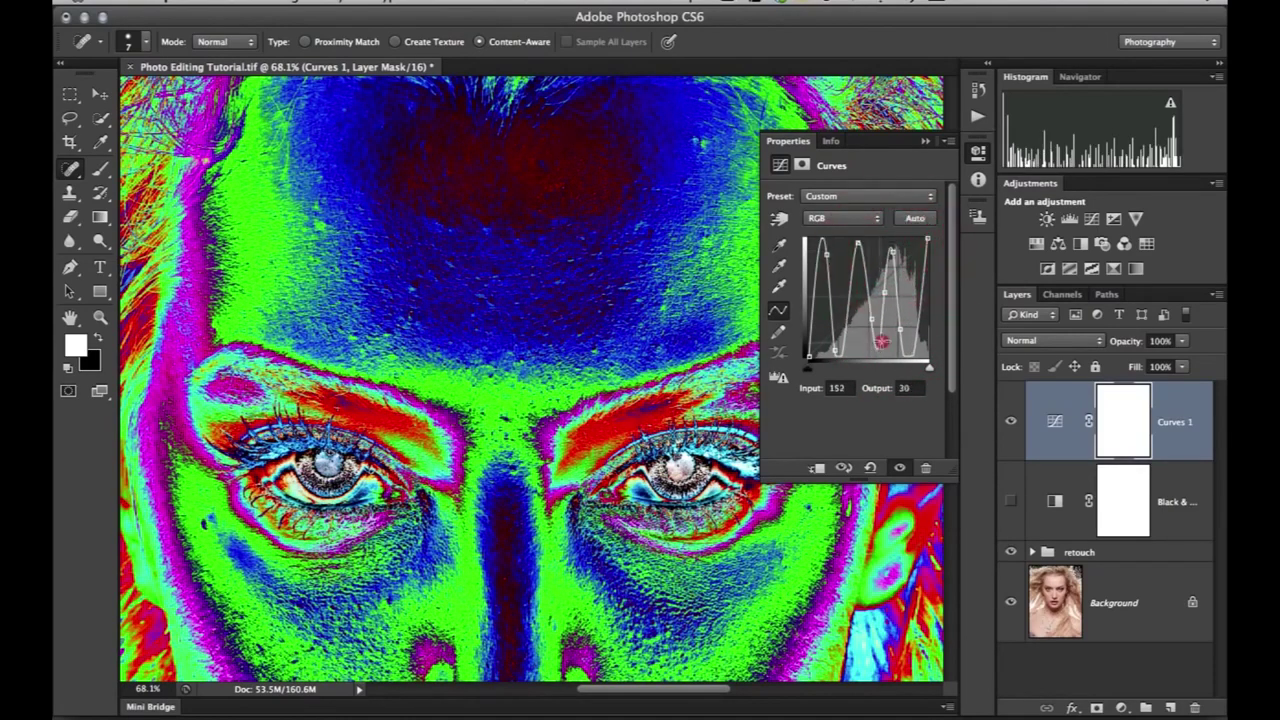
drag(899, 331, 837, 346)
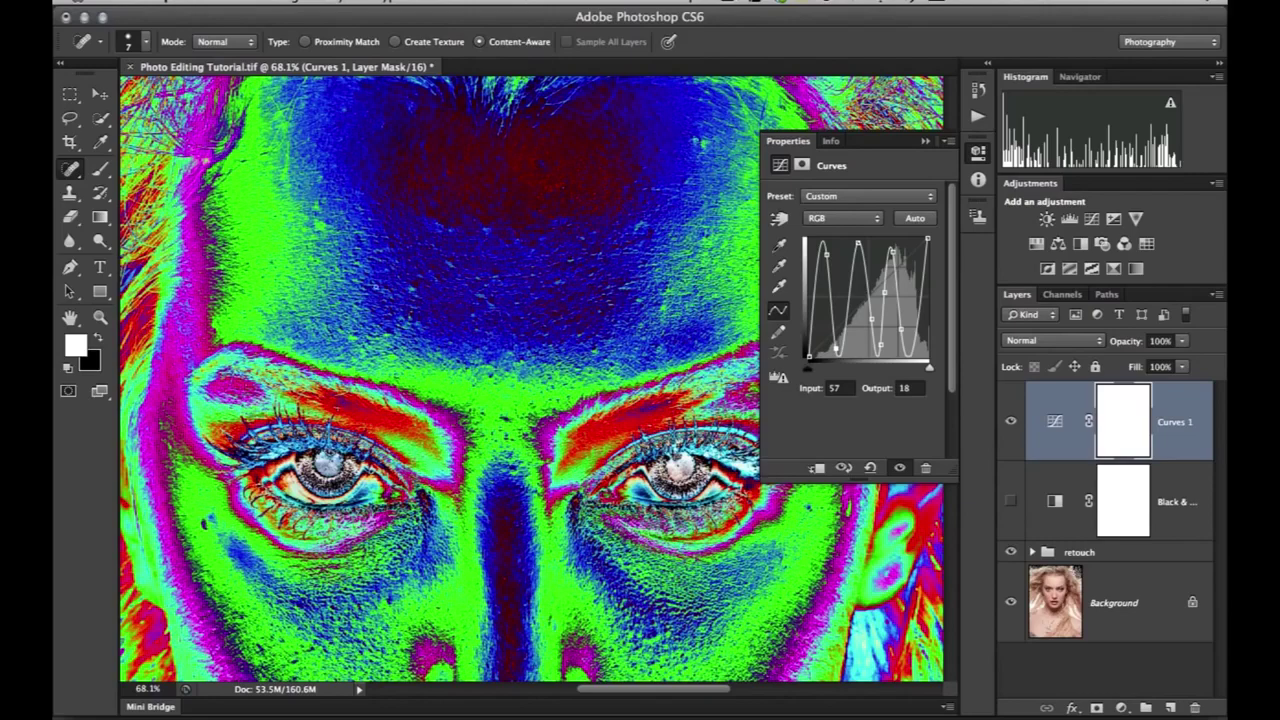
Step: Add a Curves adjustment above the Black & White layer with its black point output at 255 and blend mode set to Saturation
click(1122, 515)
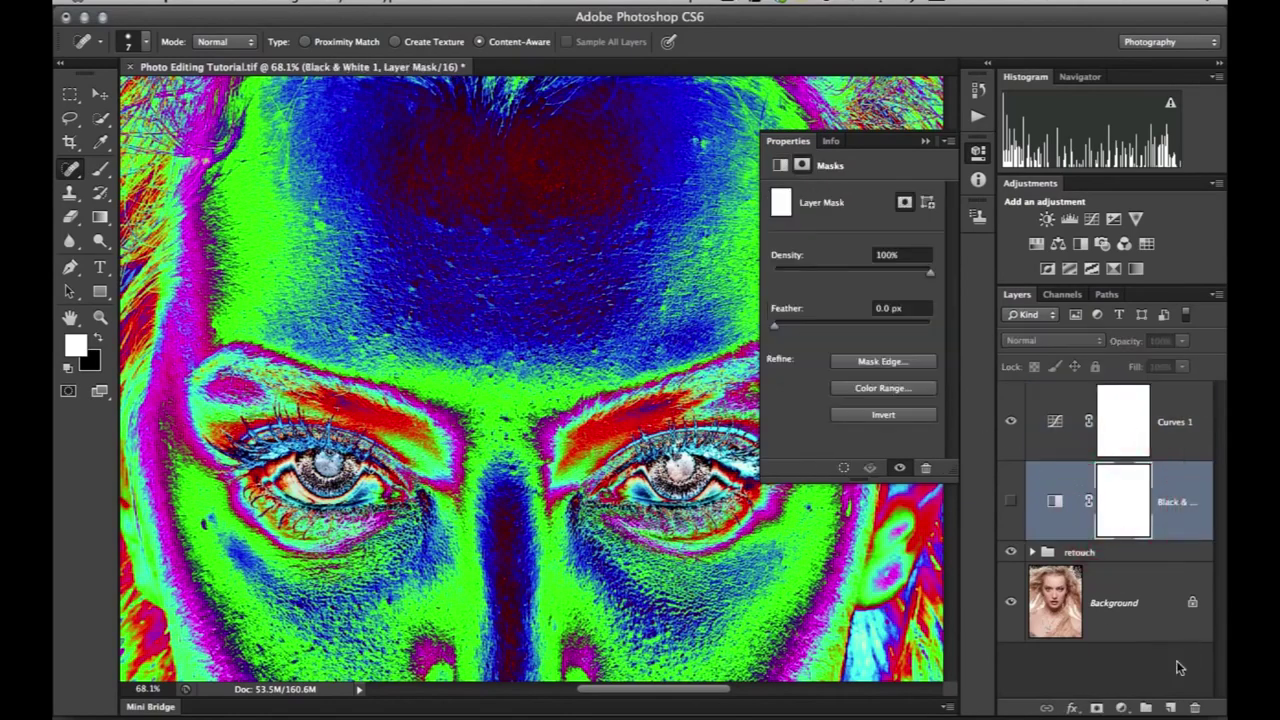
click(1121, 707)
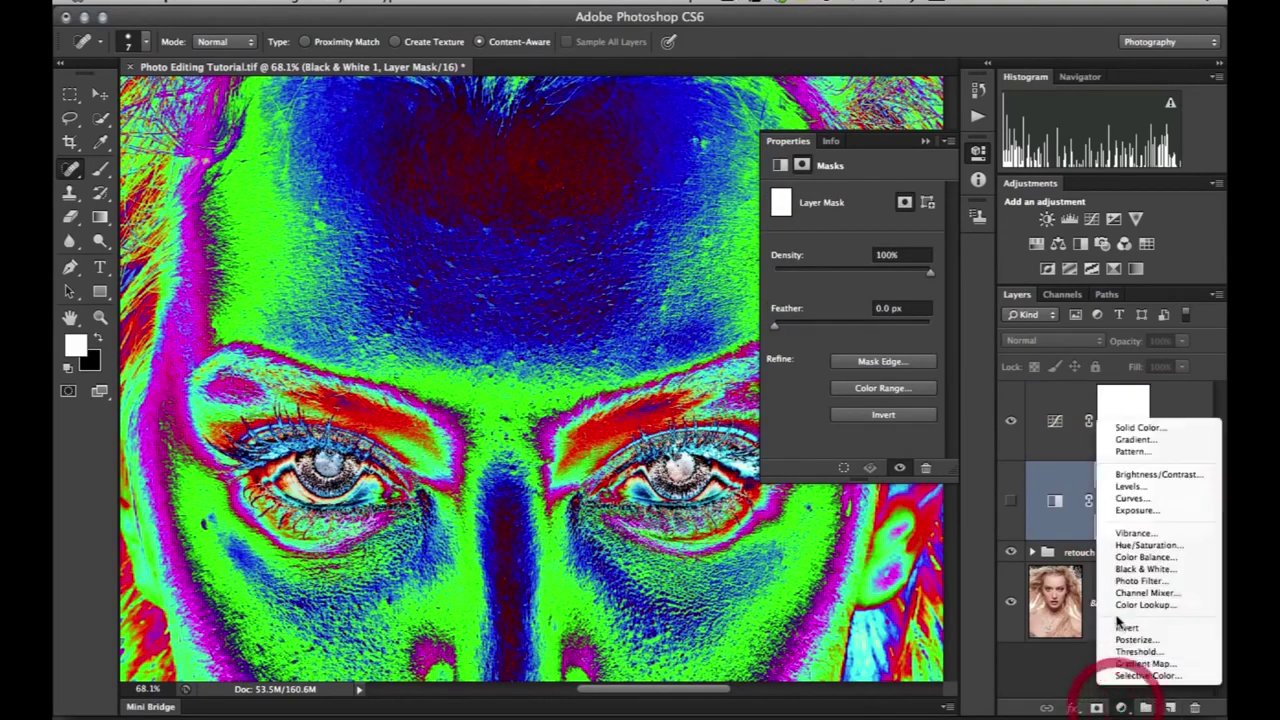
click(1122, 500)
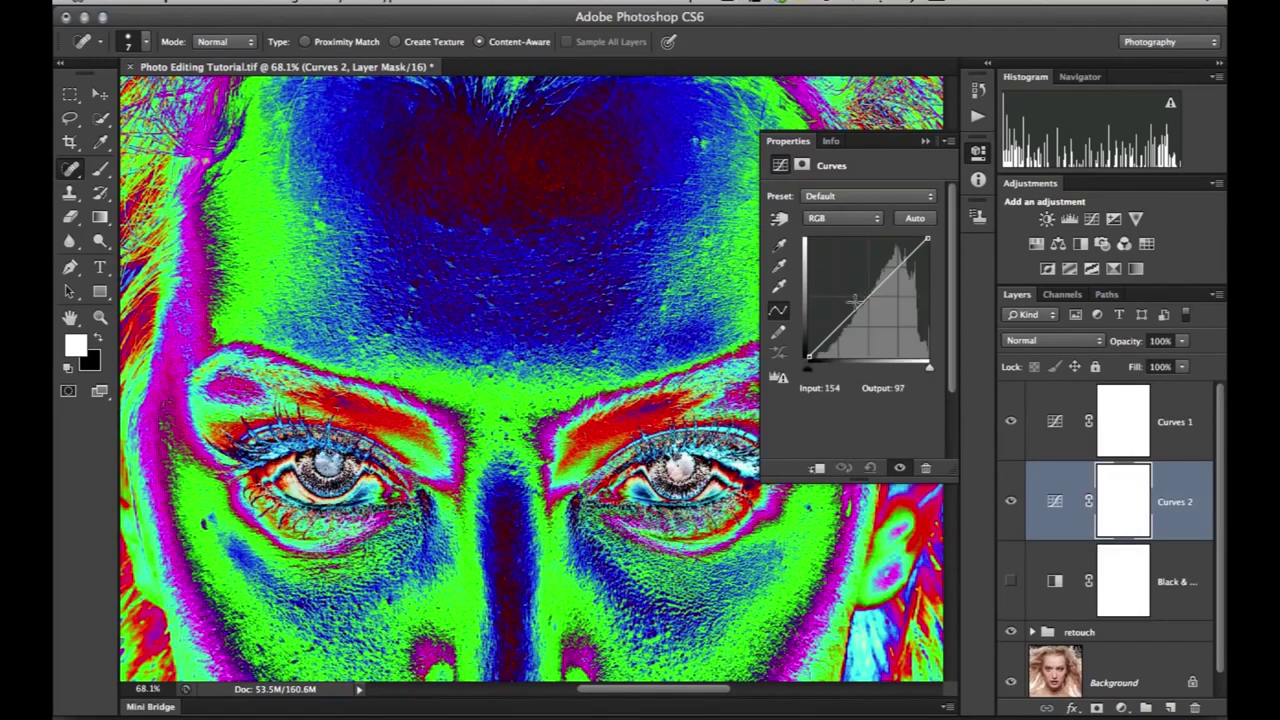
drag(808, 358, 805, 232)
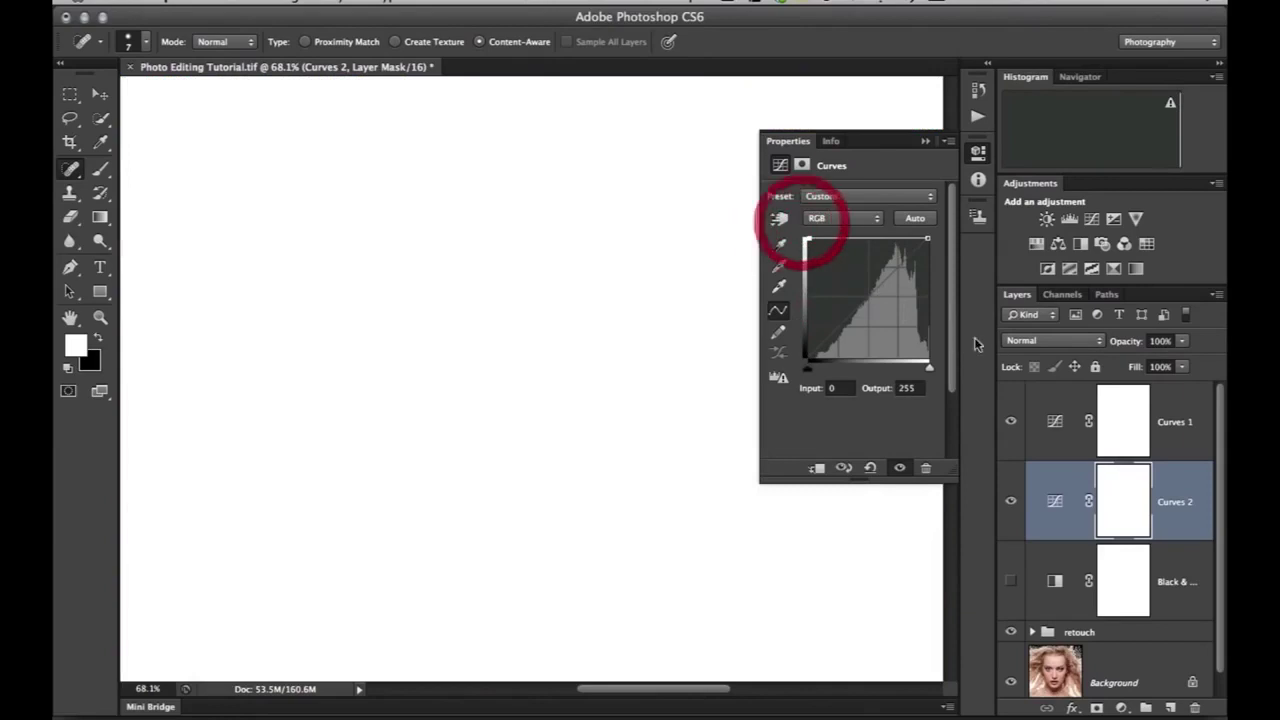
click(1027, 341)
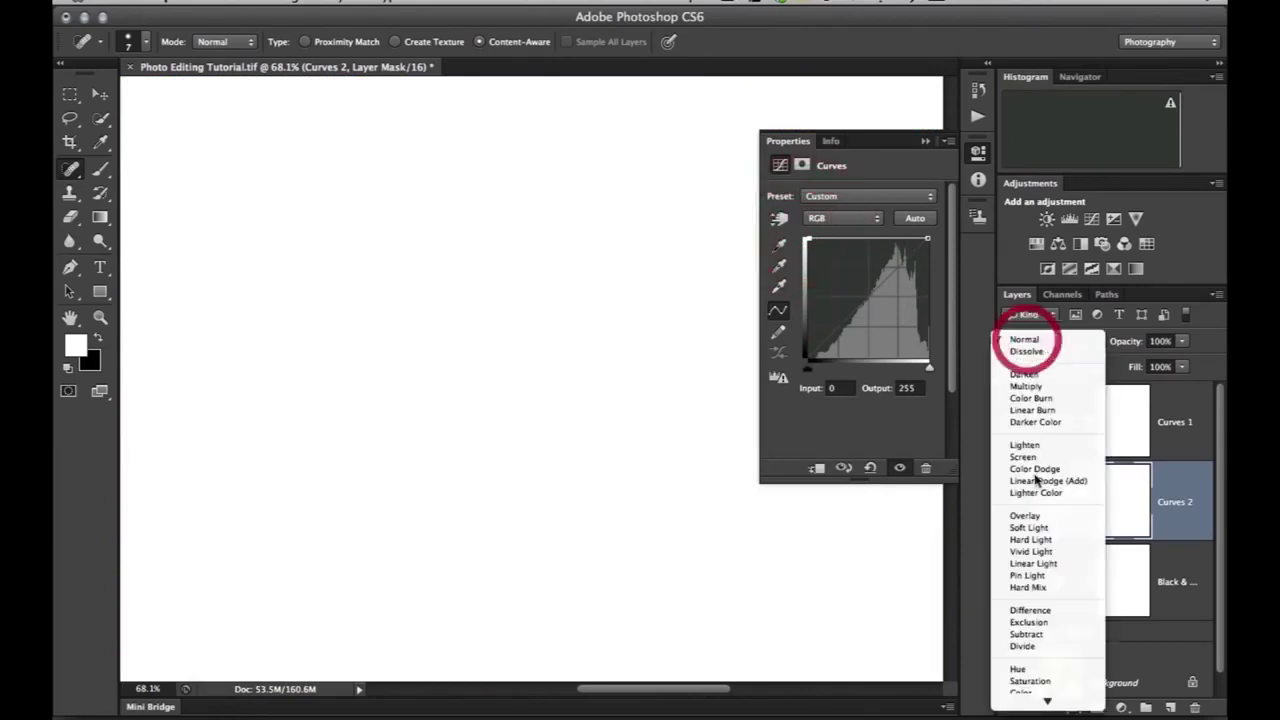
click(1030, 681)
Step: Rename the Saturation-mode Curves layer as desat and the wave-shaped Curves layer above it as solar
double_click(1177, 502)
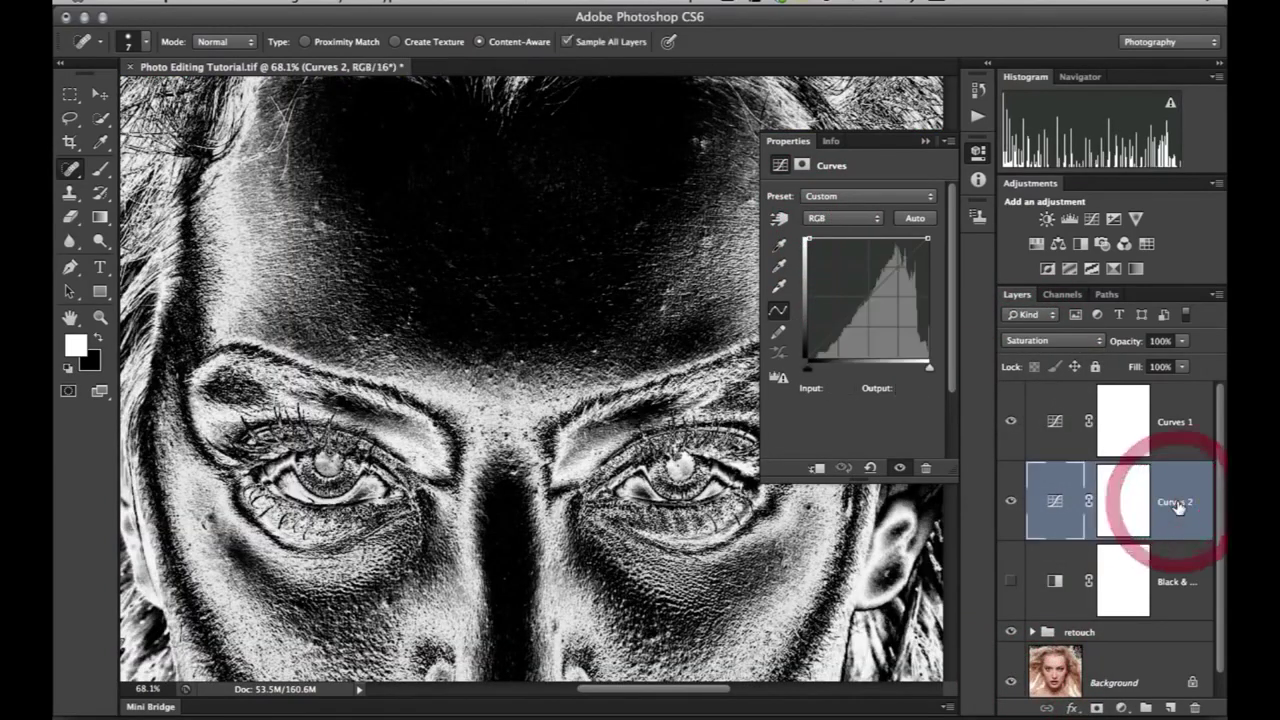
text(desat)
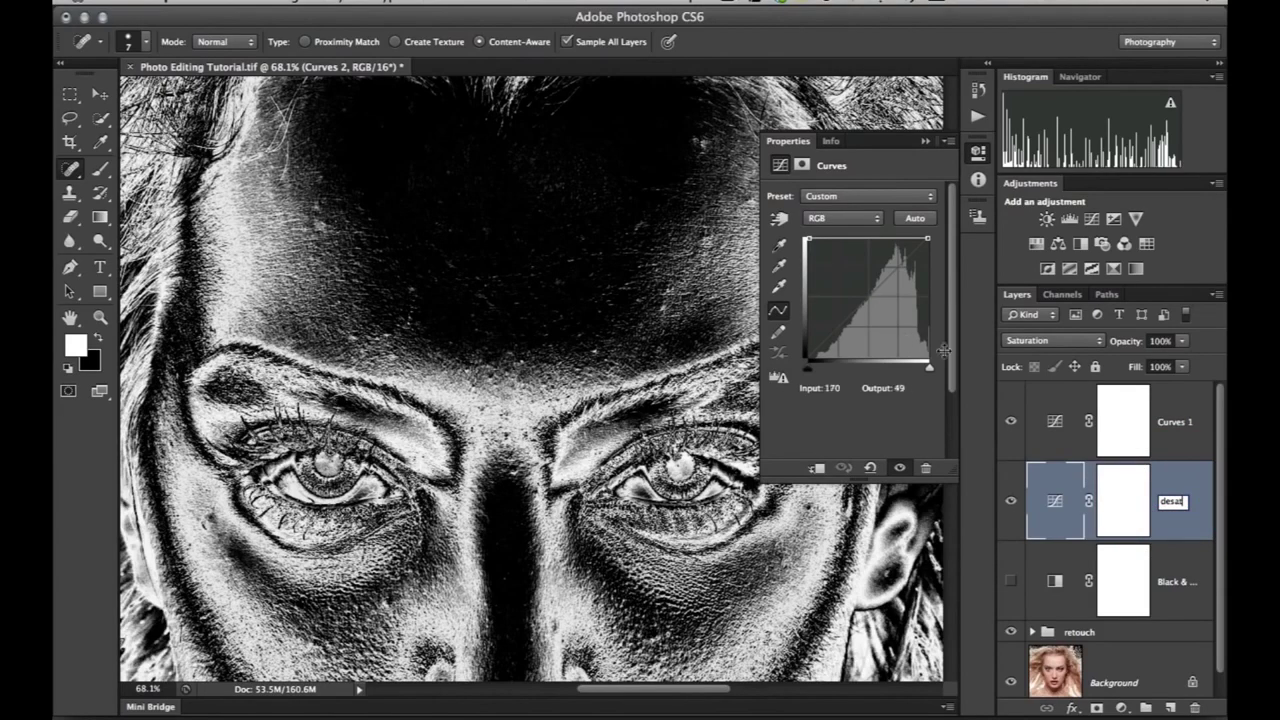
key(Return)
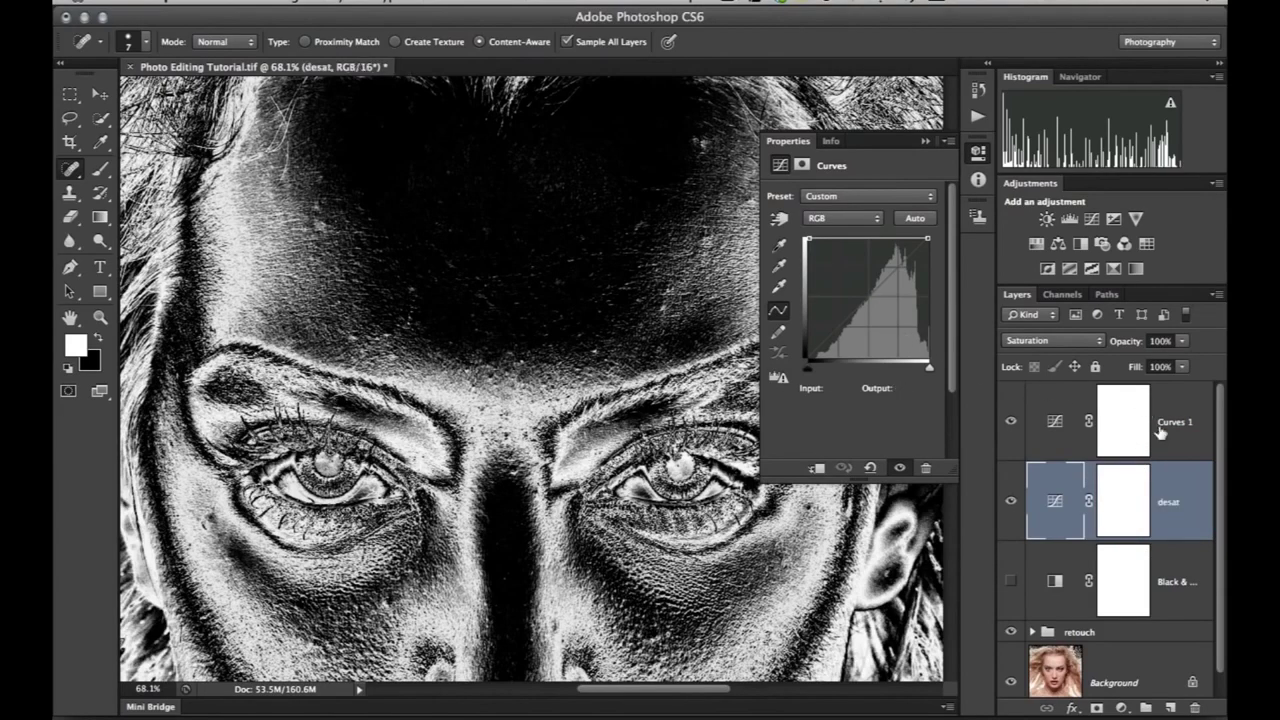
double_click(1170, 423)
text(c)
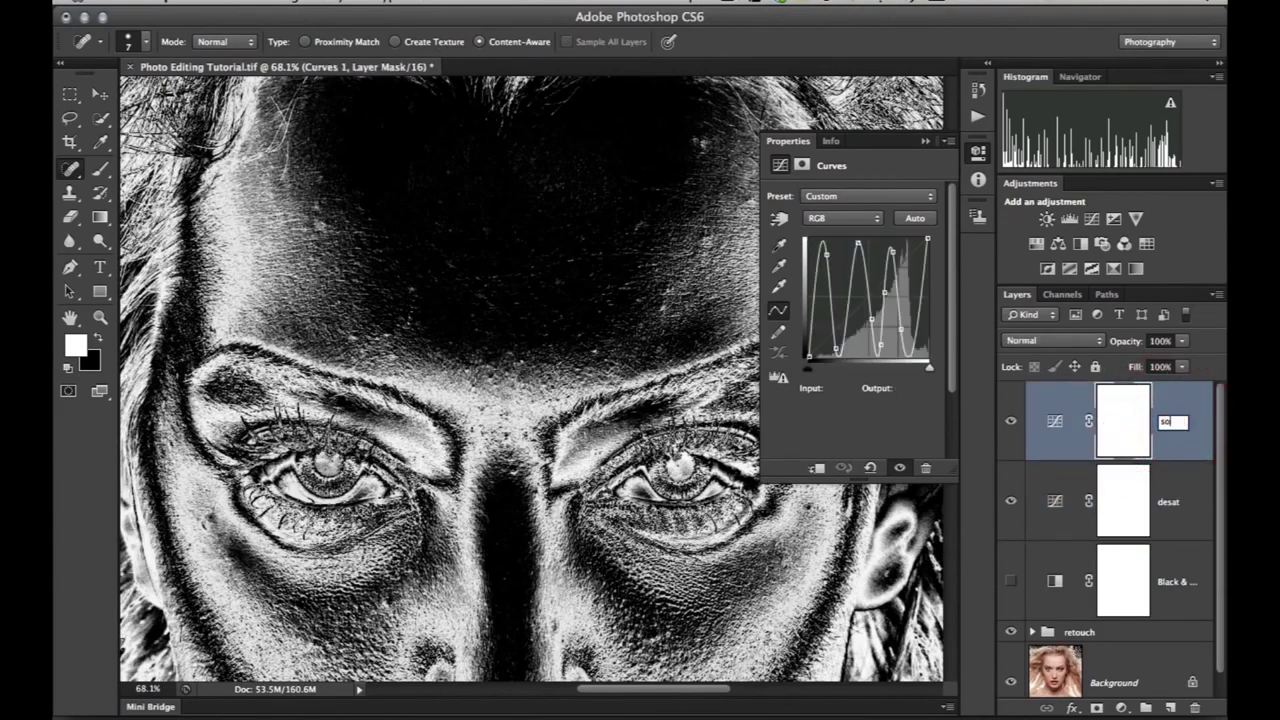
text(olar)
key(Return)
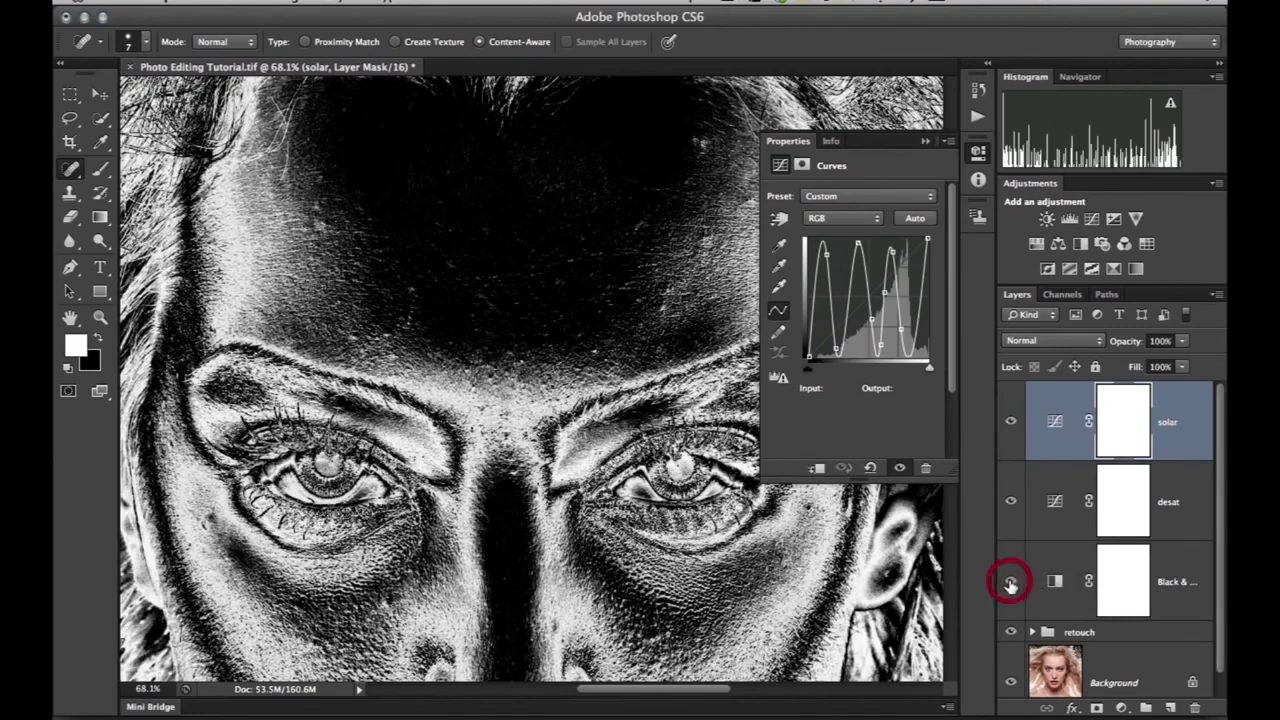
Step: Compare the solarized view with and without the Black & White layer, and the black-and-white view without the solar and desat curves
click(1010, 582)
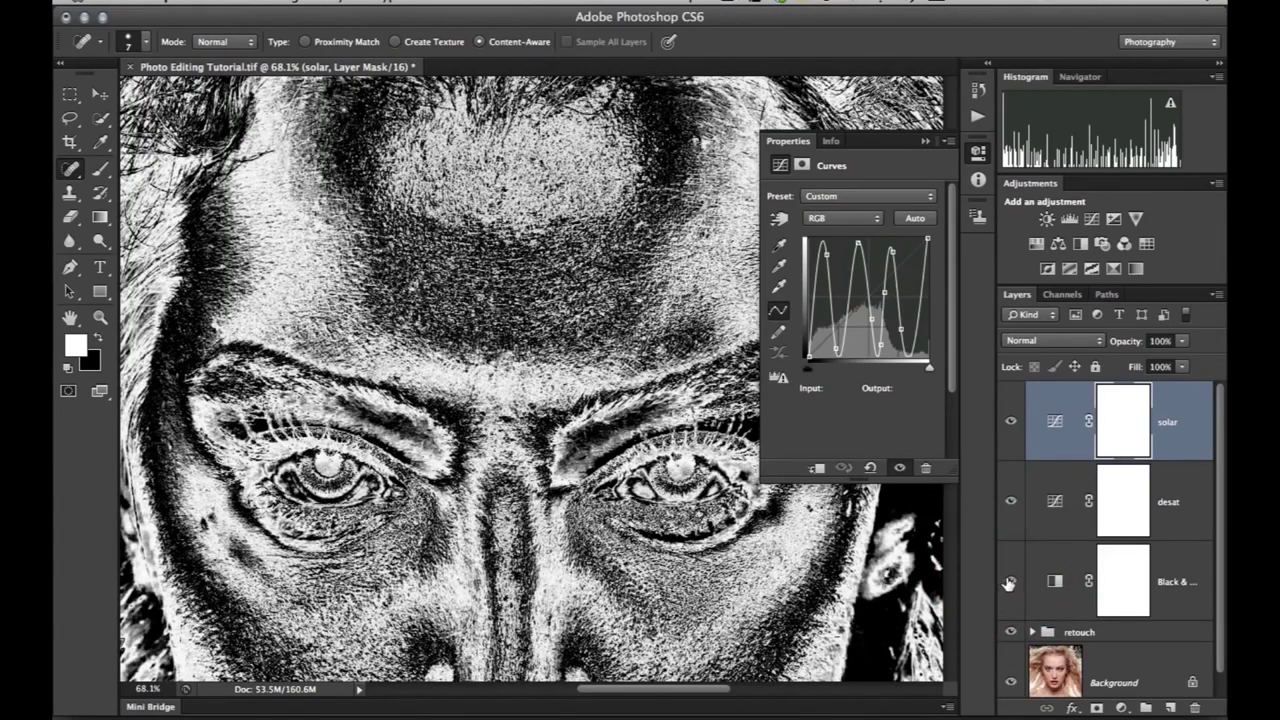
click(1010, 582)
click(1009, 582)
click(1008, 497)
click(1011, 421)
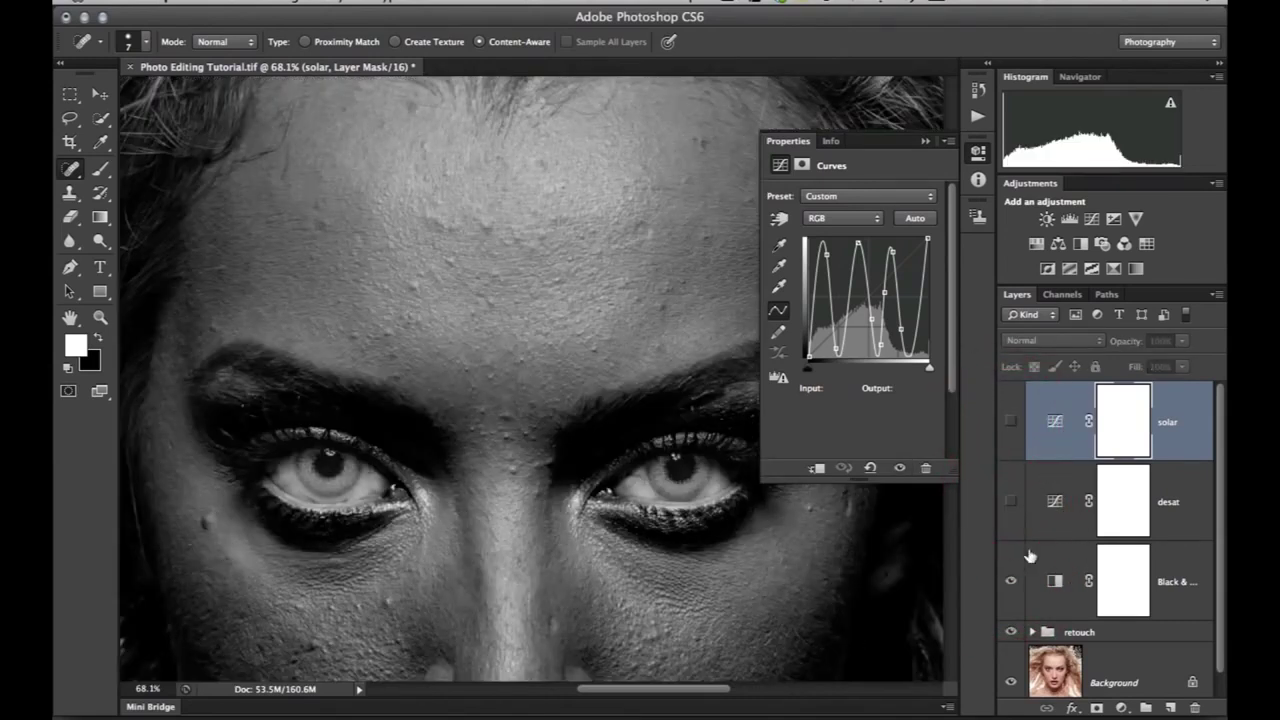
click(1010, 502)
click(1011, 422)
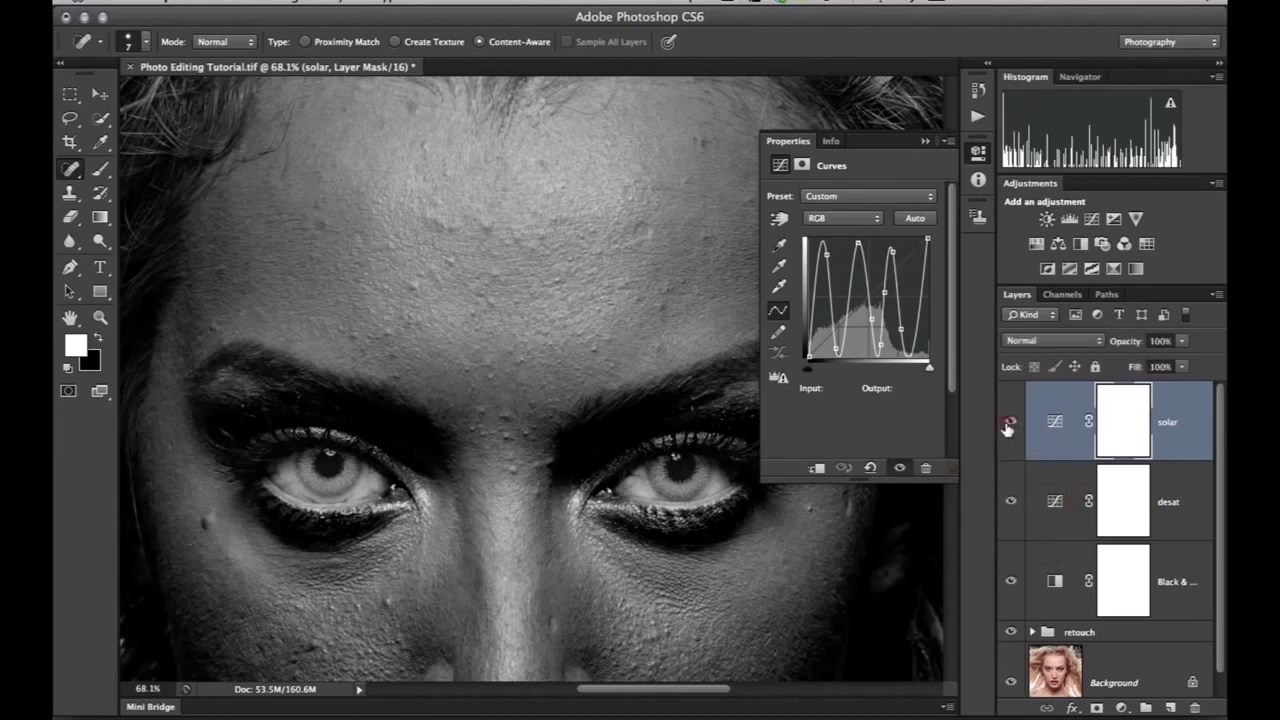
click(1010, 584)
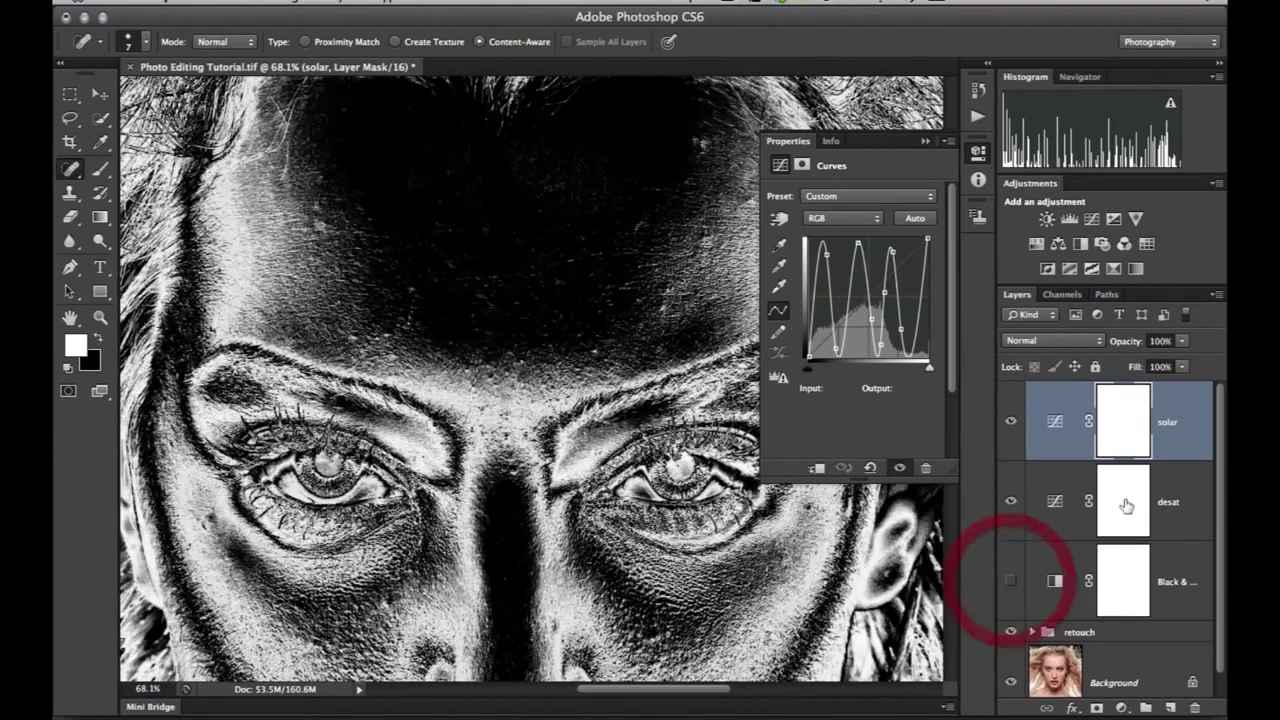
Step: Group the solar, desat and Black & White adjustment layers and name the group help
shift+click(1176, 588)
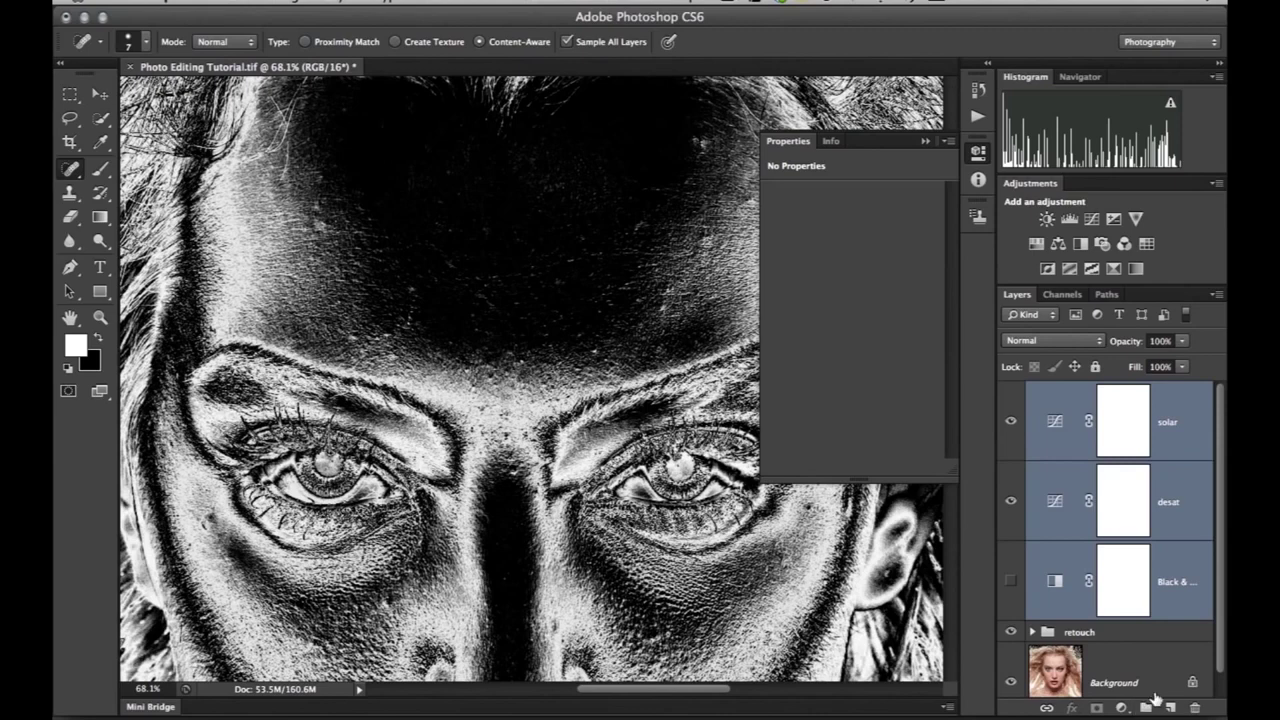
key(super+g)
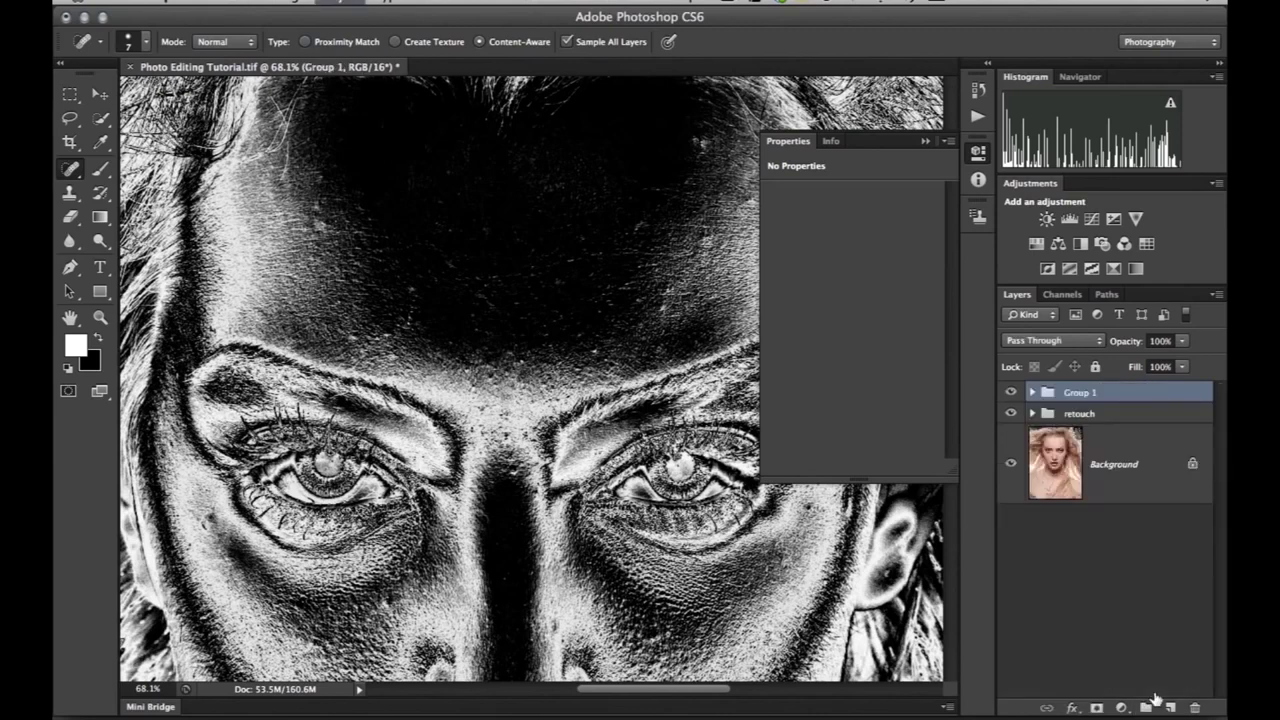
double_click(1081, 393)
text(N)
key(Return)
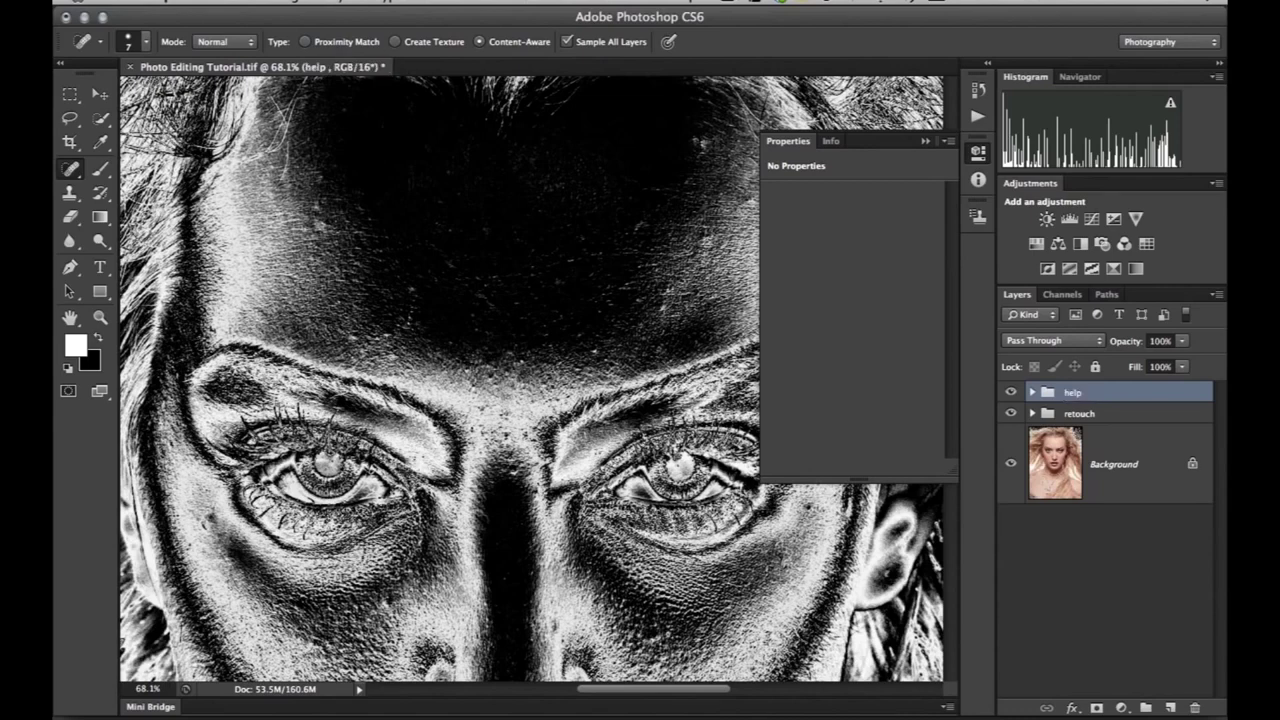
Step: Expand the help group, show its Black & White layer and hide the desat and solar curves
click(1032, 392)
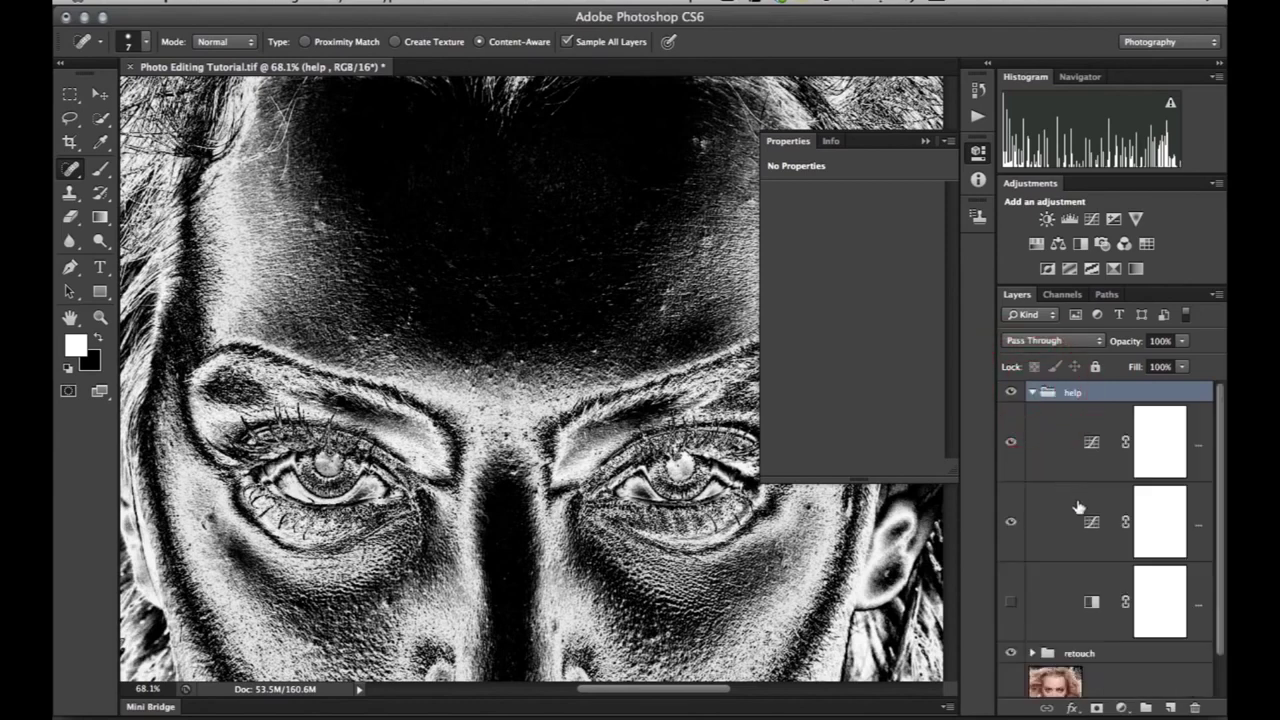
click(1010, 602)
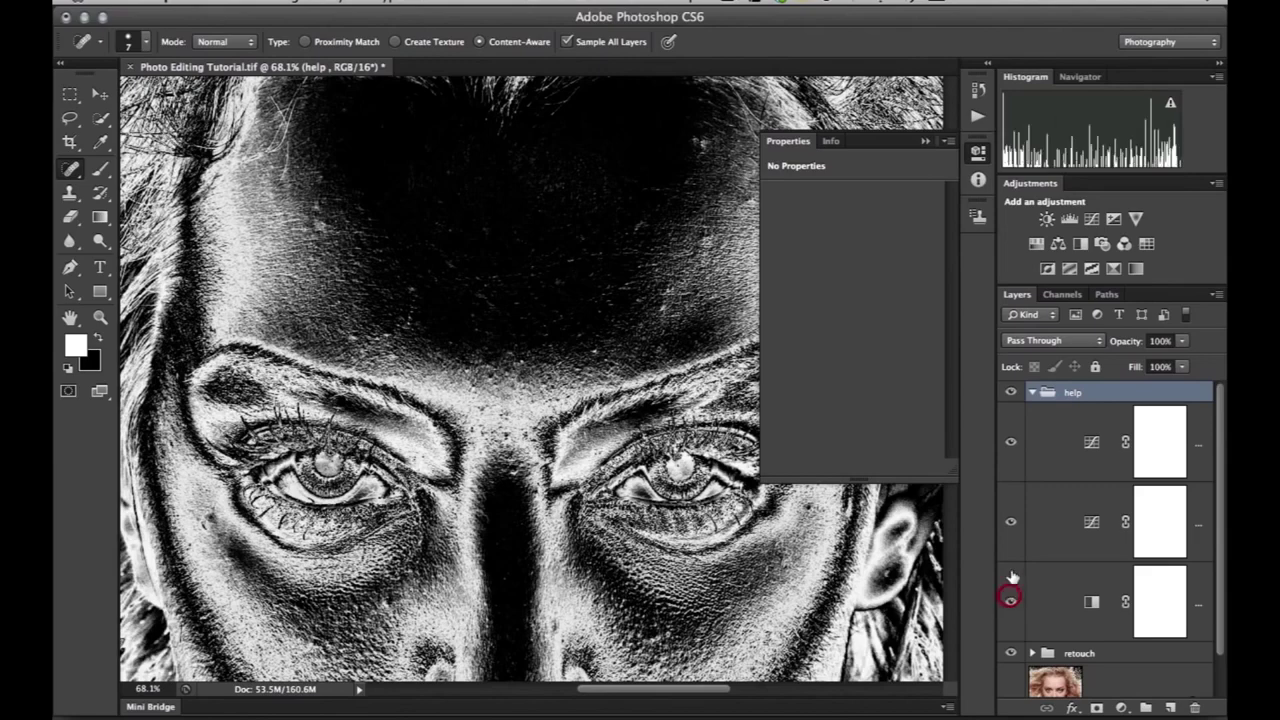
click(1010, 521)
click(1010, 442)
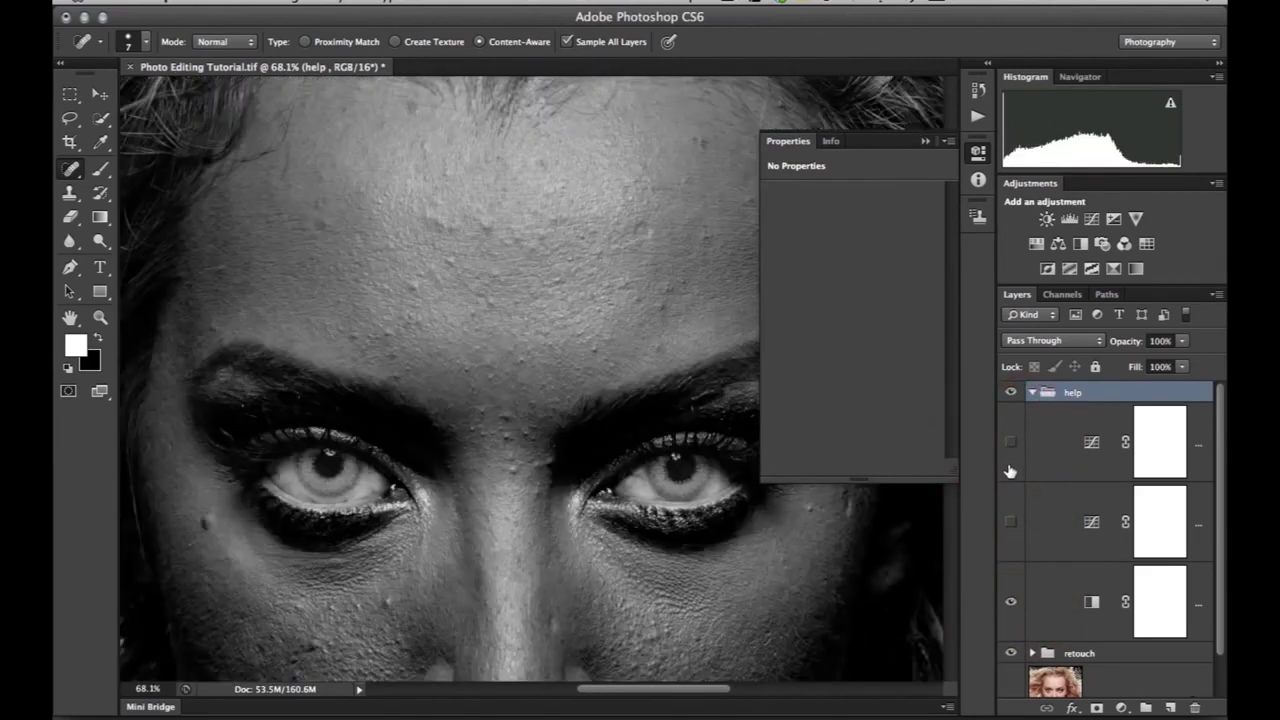
Step: Collapse the adjustment properties to clear the canvas, then hide the Black & White layer to compare the nose and cheeks in color
click(779, 142)
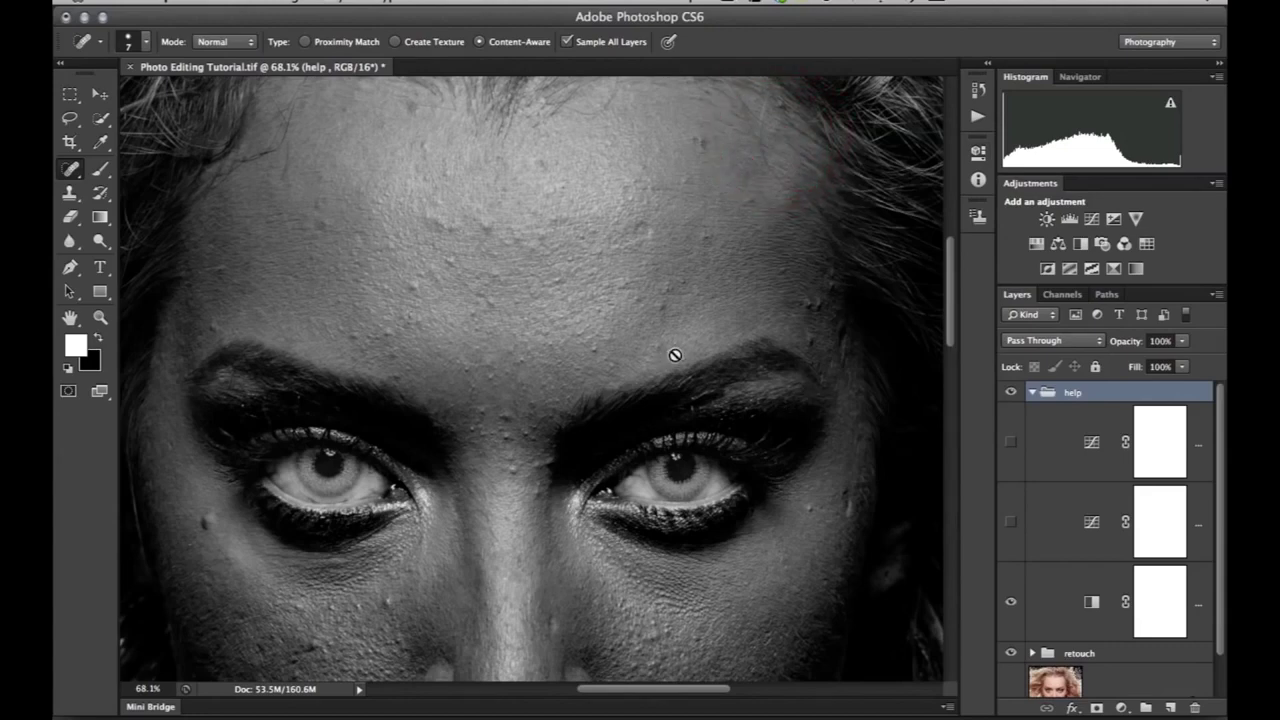
drag(604, 322, 680, 234)
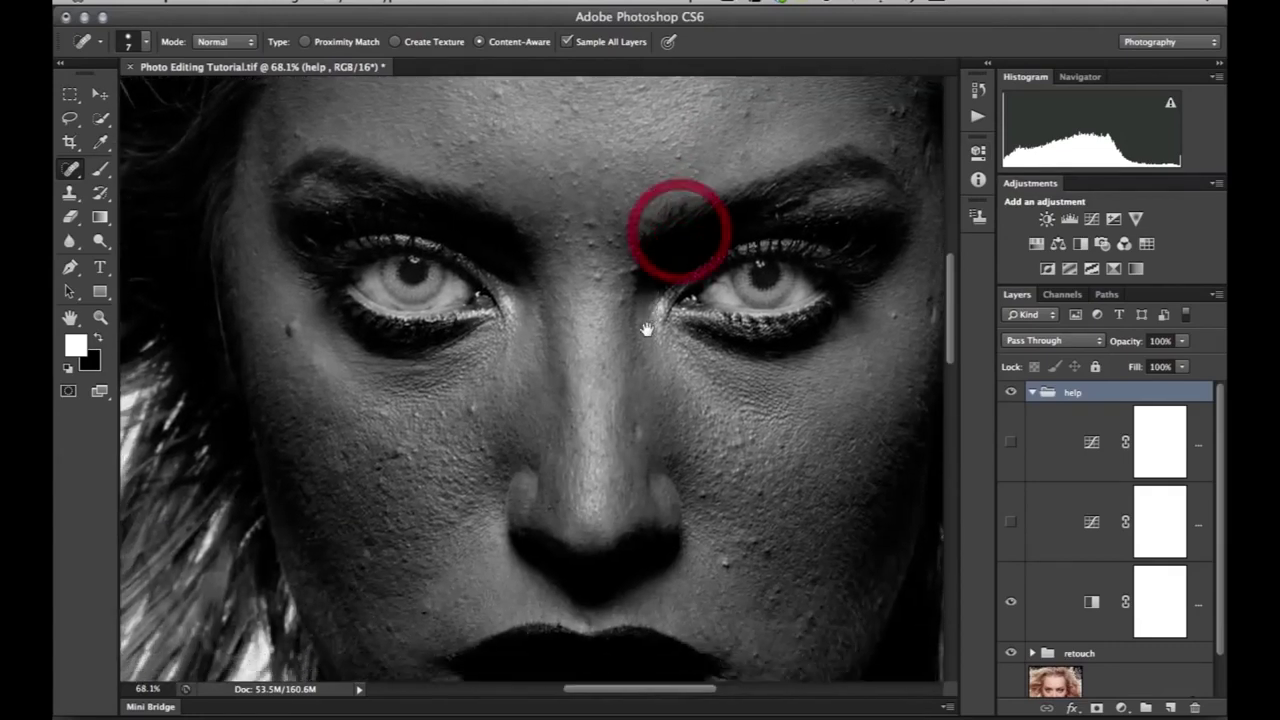
drag(646, 329, 649, 301)
click(1063, 594)
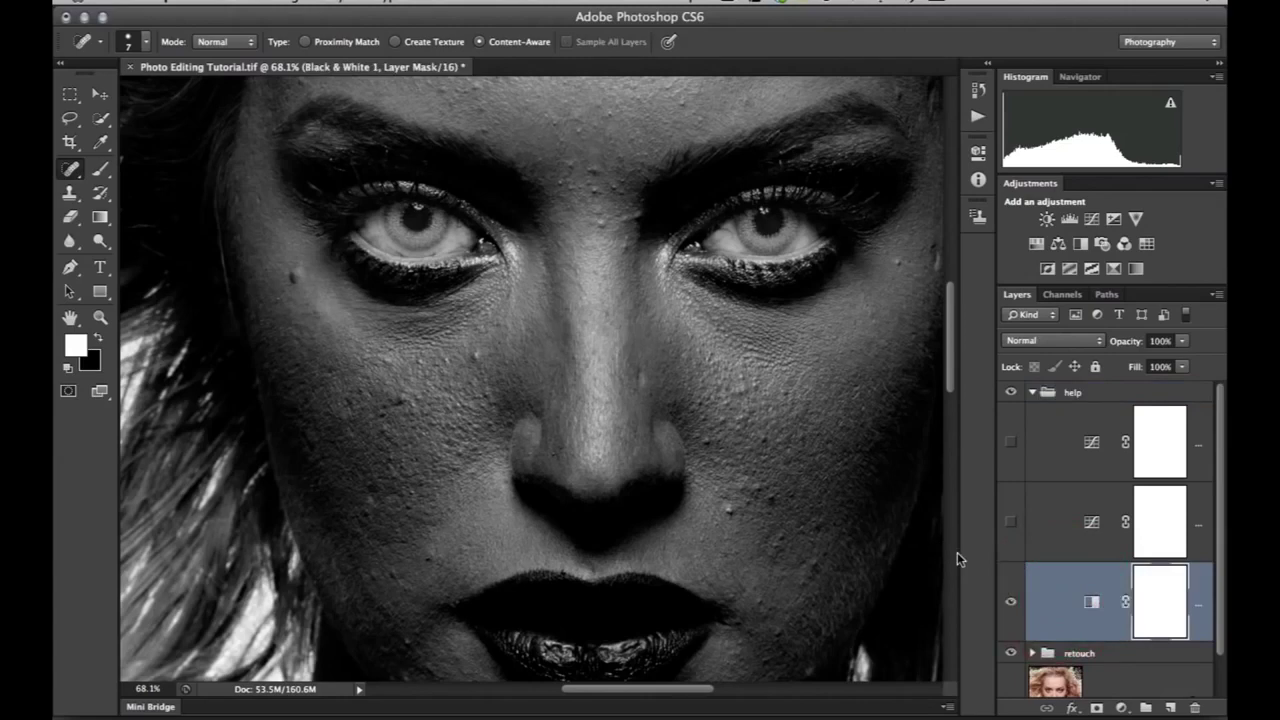
click(1010, 606)
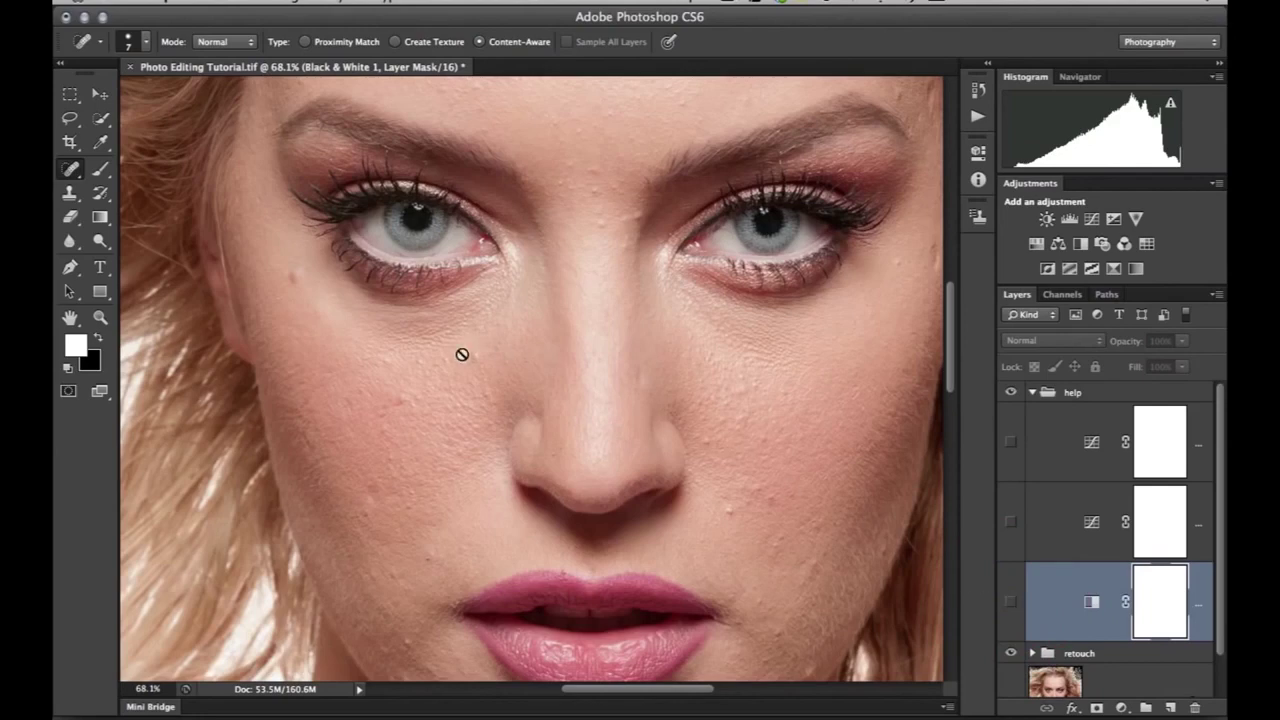
Step: Inspect the forehead and lower face in color, and show the Black & White layer again
drag(580, 234, 578, 432)
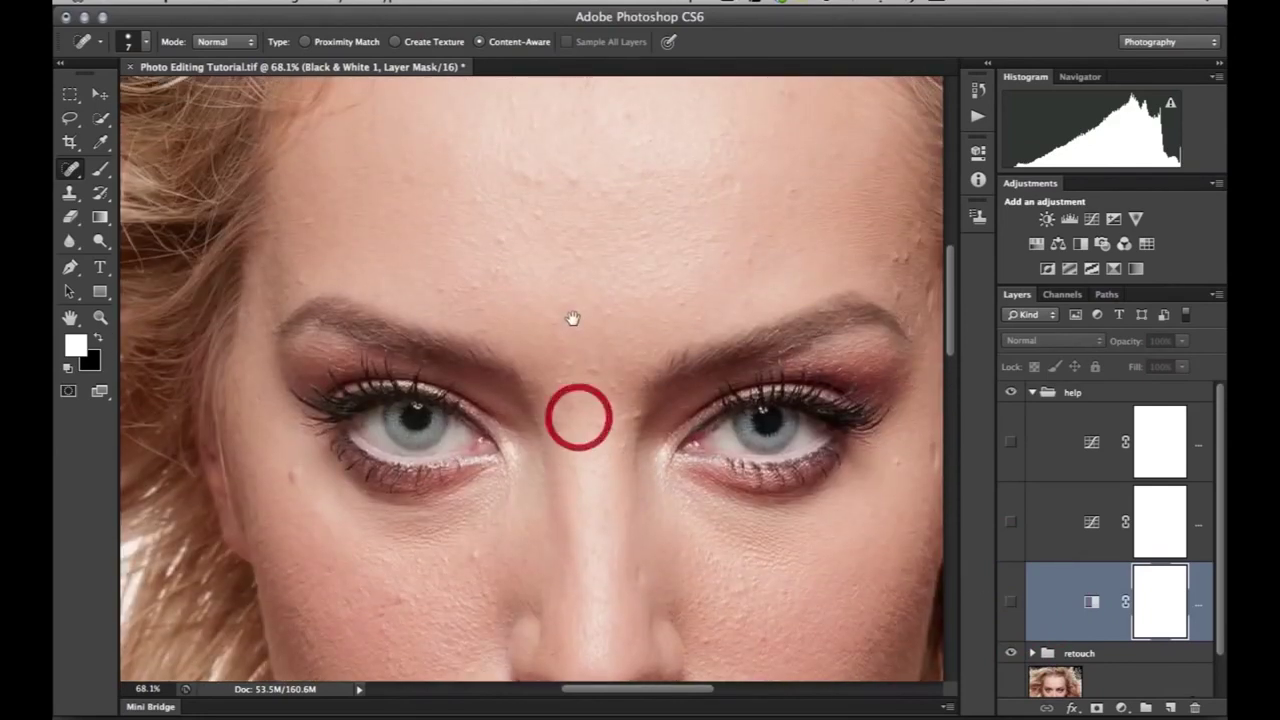
scroll(567, 291, down, 5)
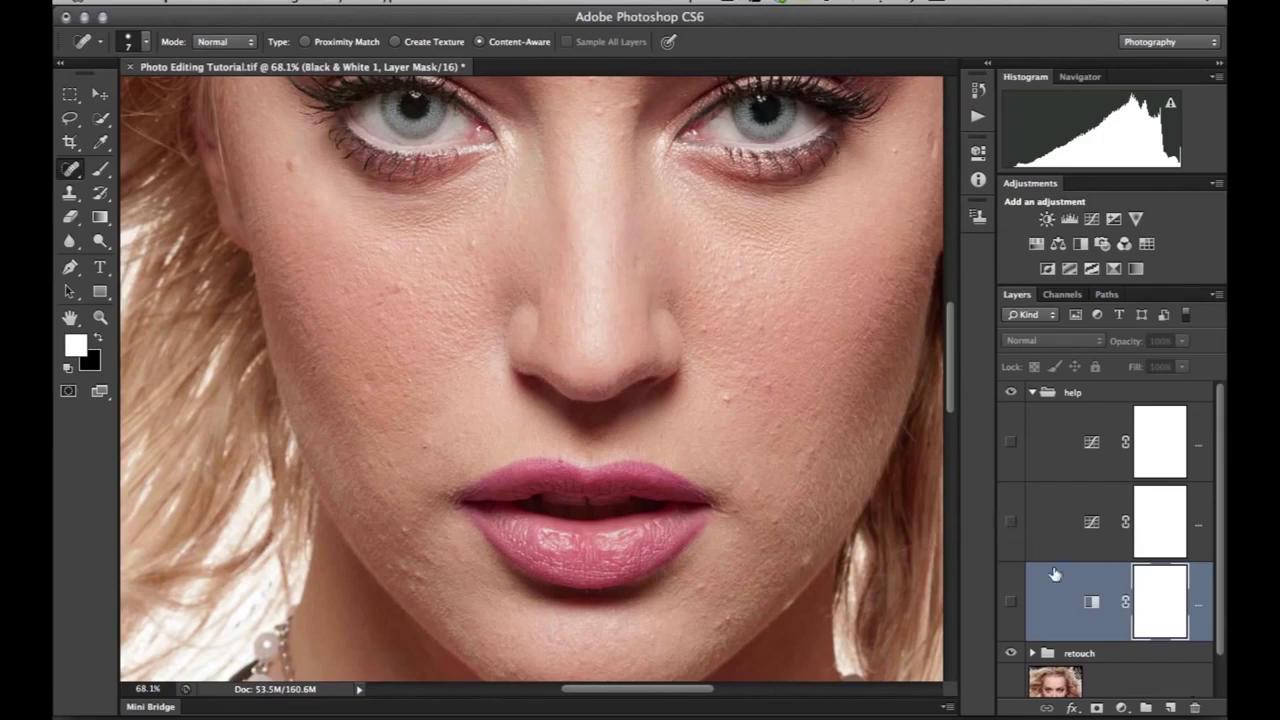
click(1011, 602)
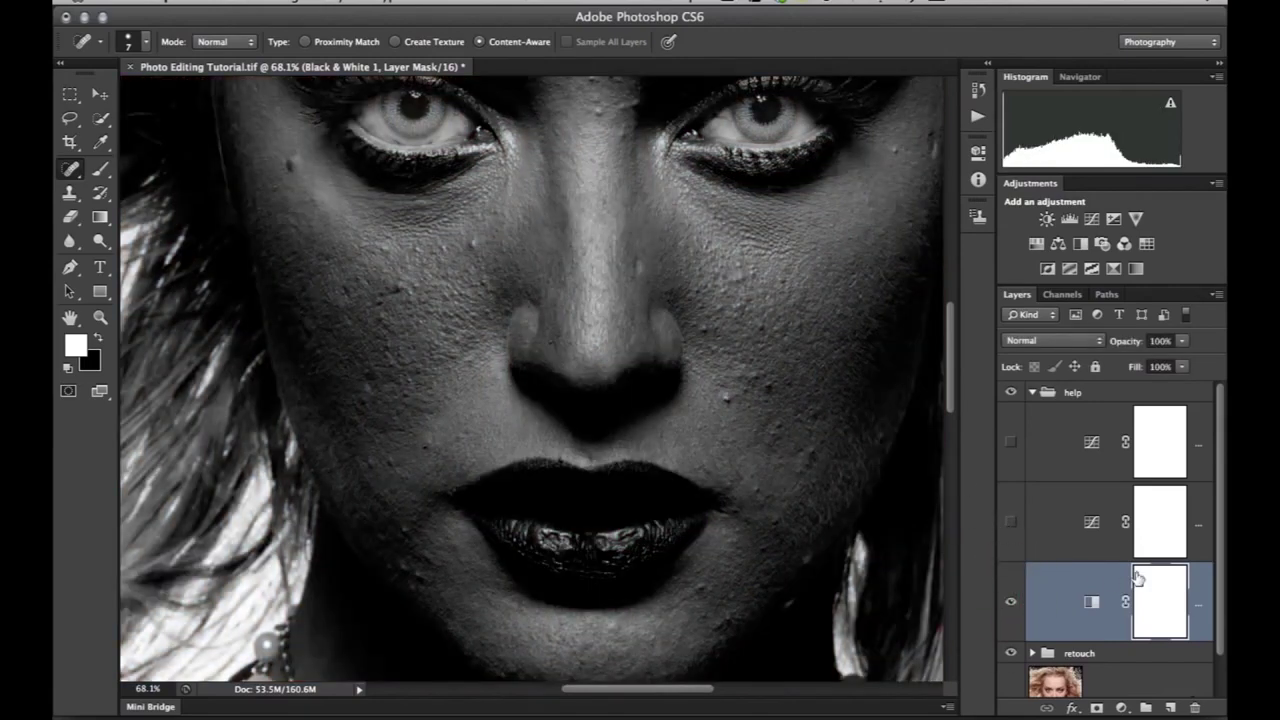
Step: Expand the retouch group and collapse the help group in the layer stack
drag(1220, 562, 1218, 610)
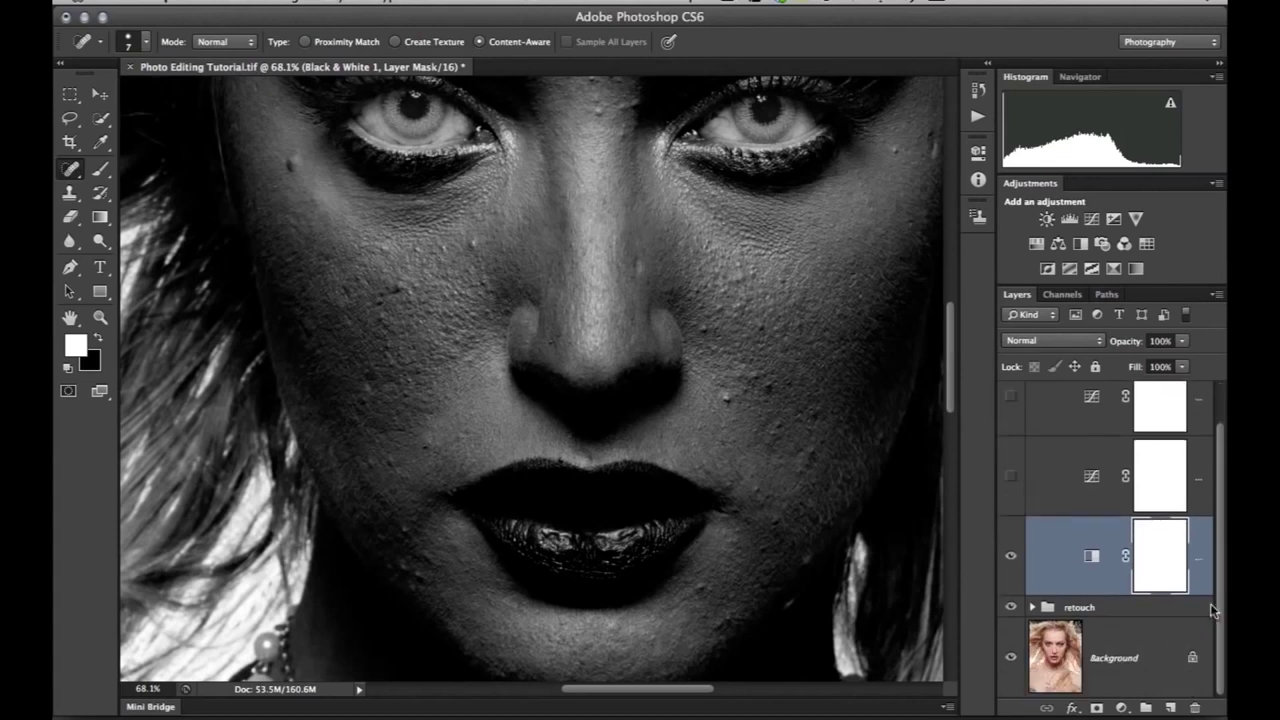
click(1038, 604)
click(1033, 606)
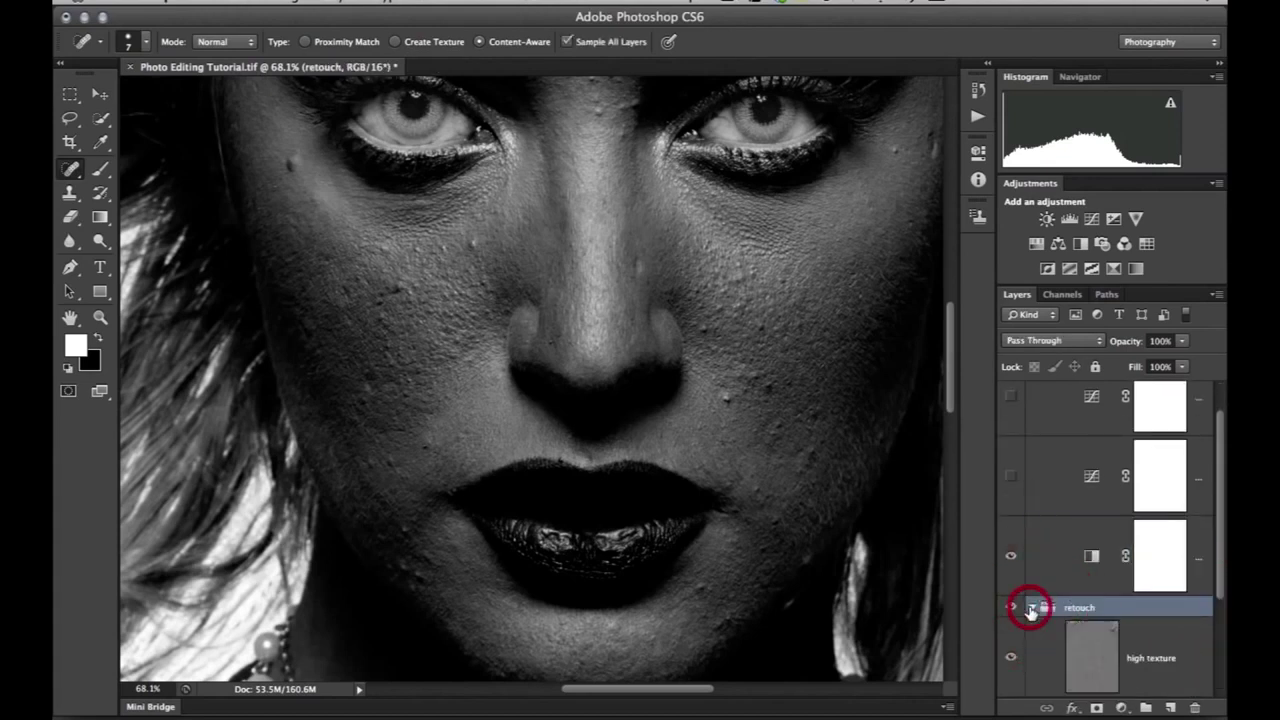
drag(1218, 468, 1222, 420)
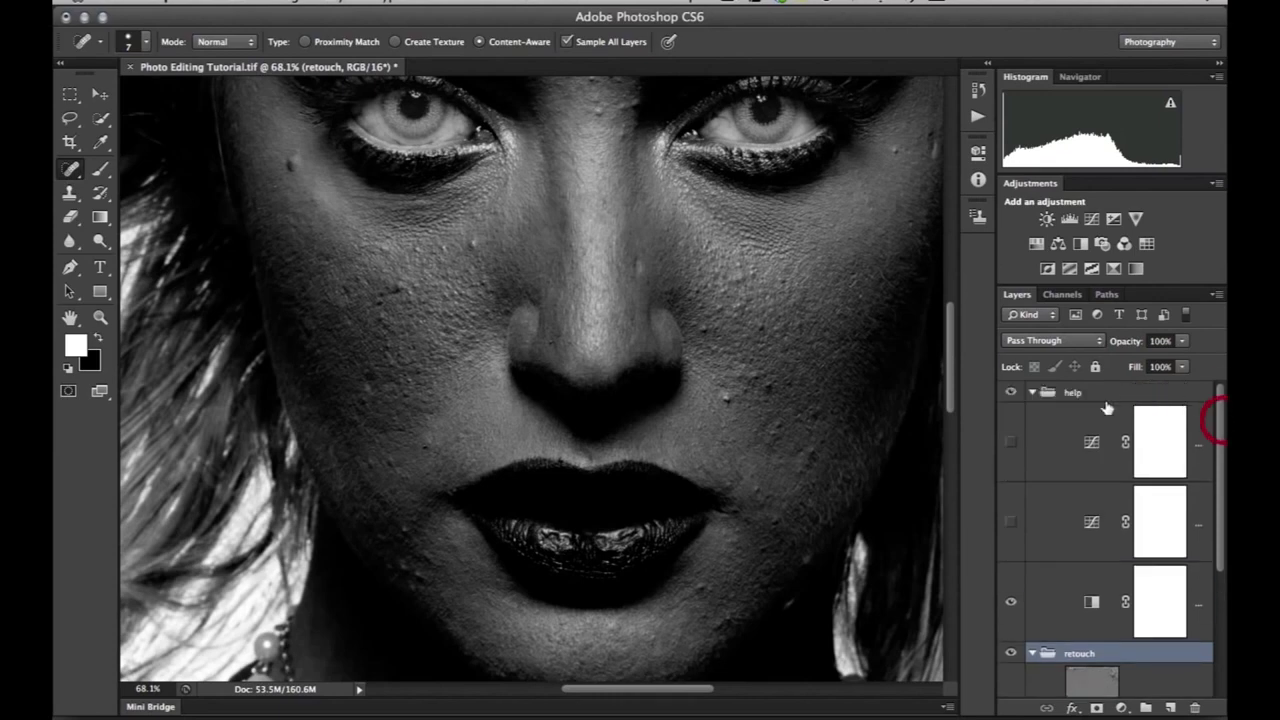
click(1032, 392)
double_click(1032, 392)
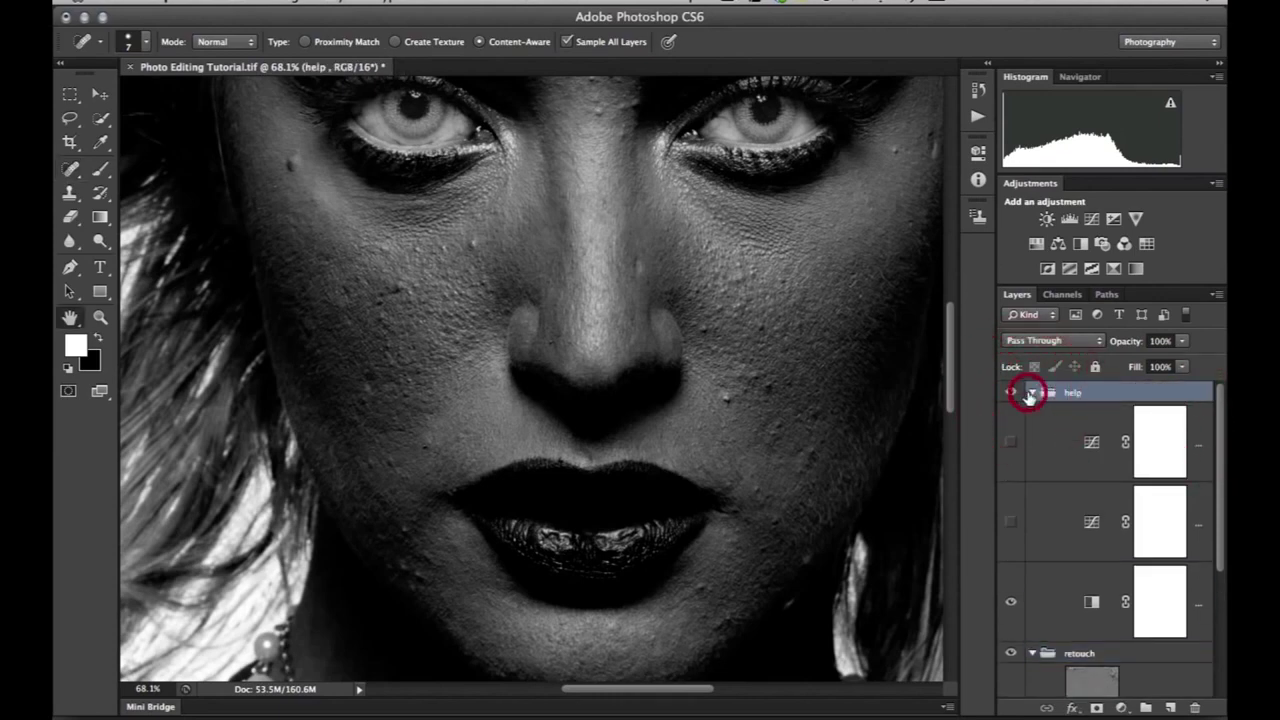
click(886, 154)
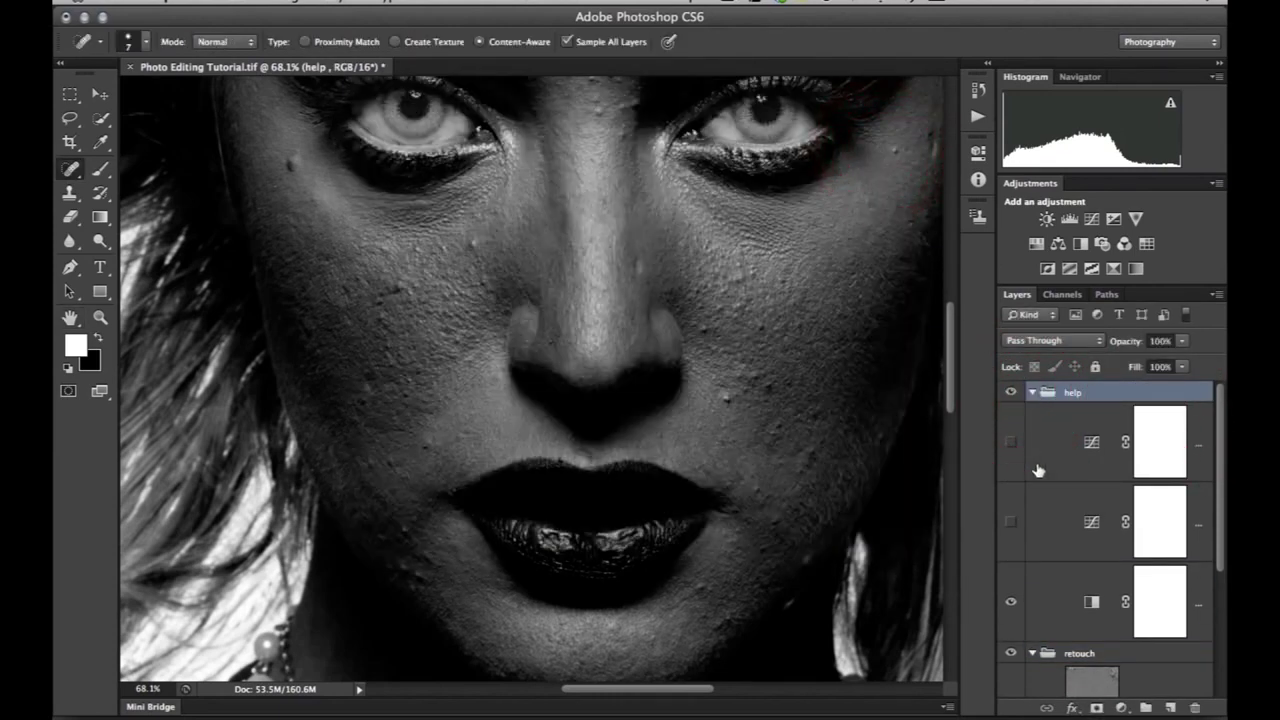
click(1034, 392)
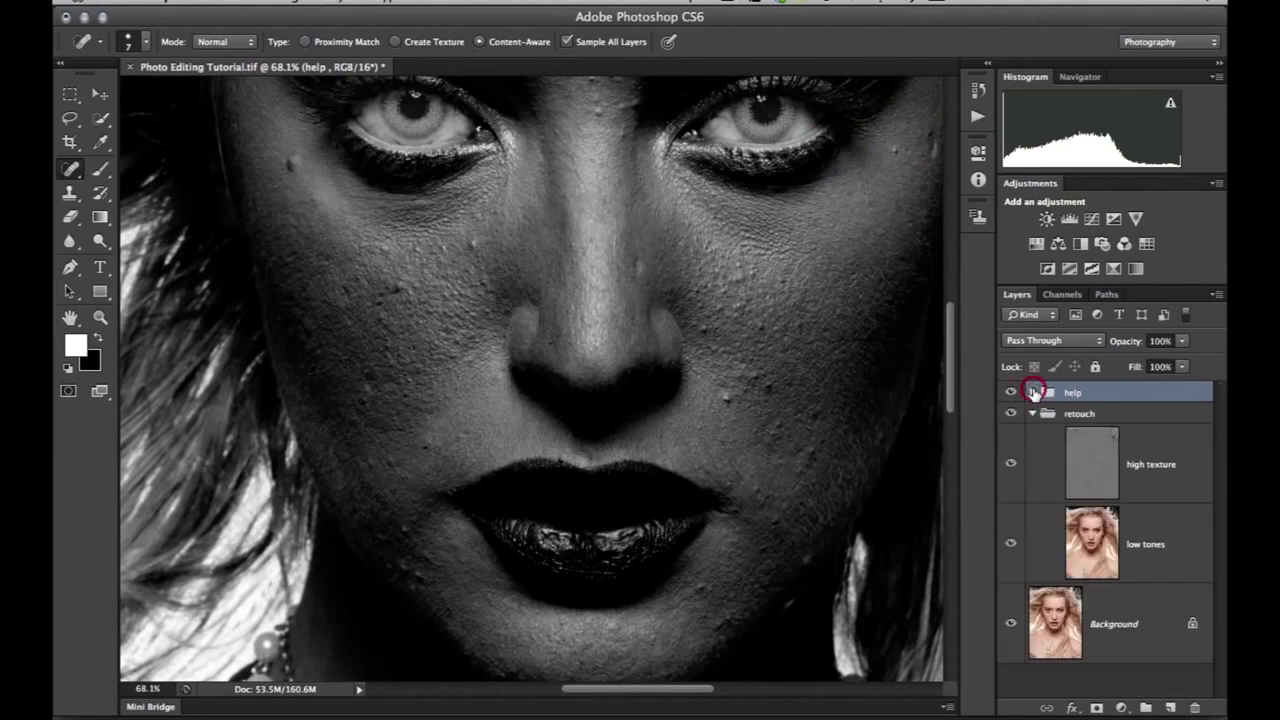
Step: On the high texture layer, switch to the Healing Brush with a 7 px tip and size controlled by Pen Pressure
click(1132, 452)
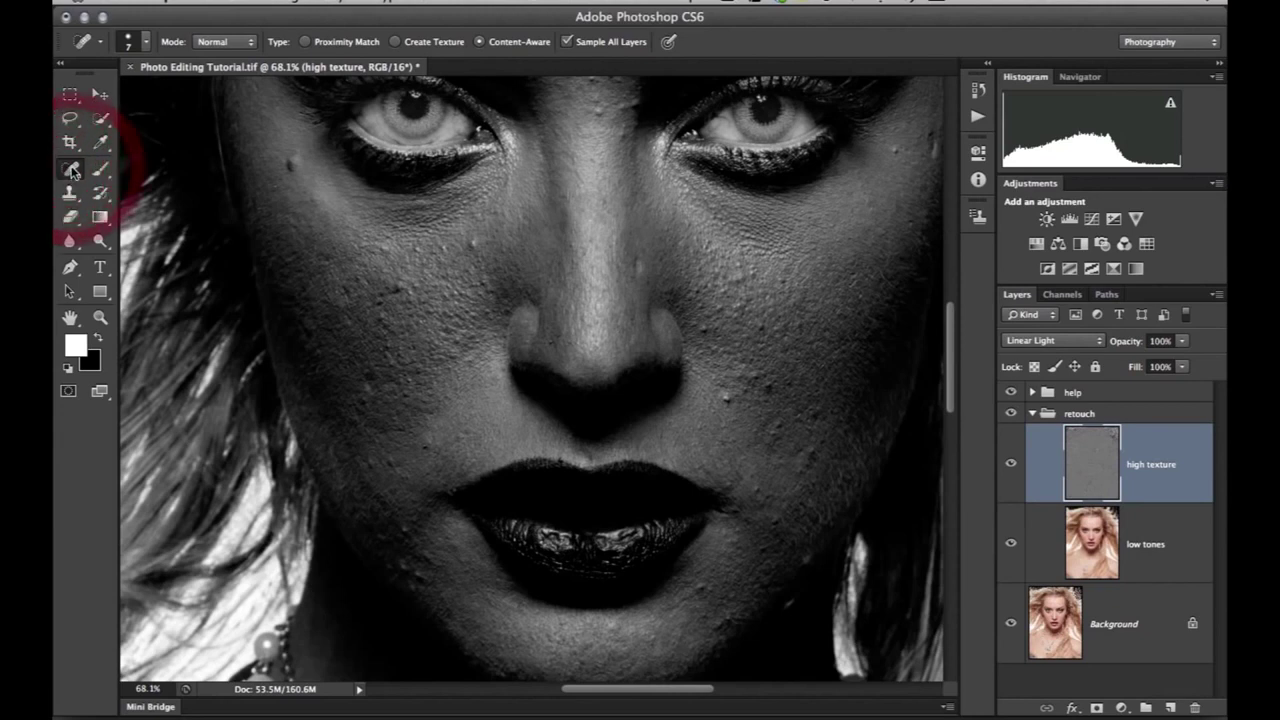
alt+click(72, 168)
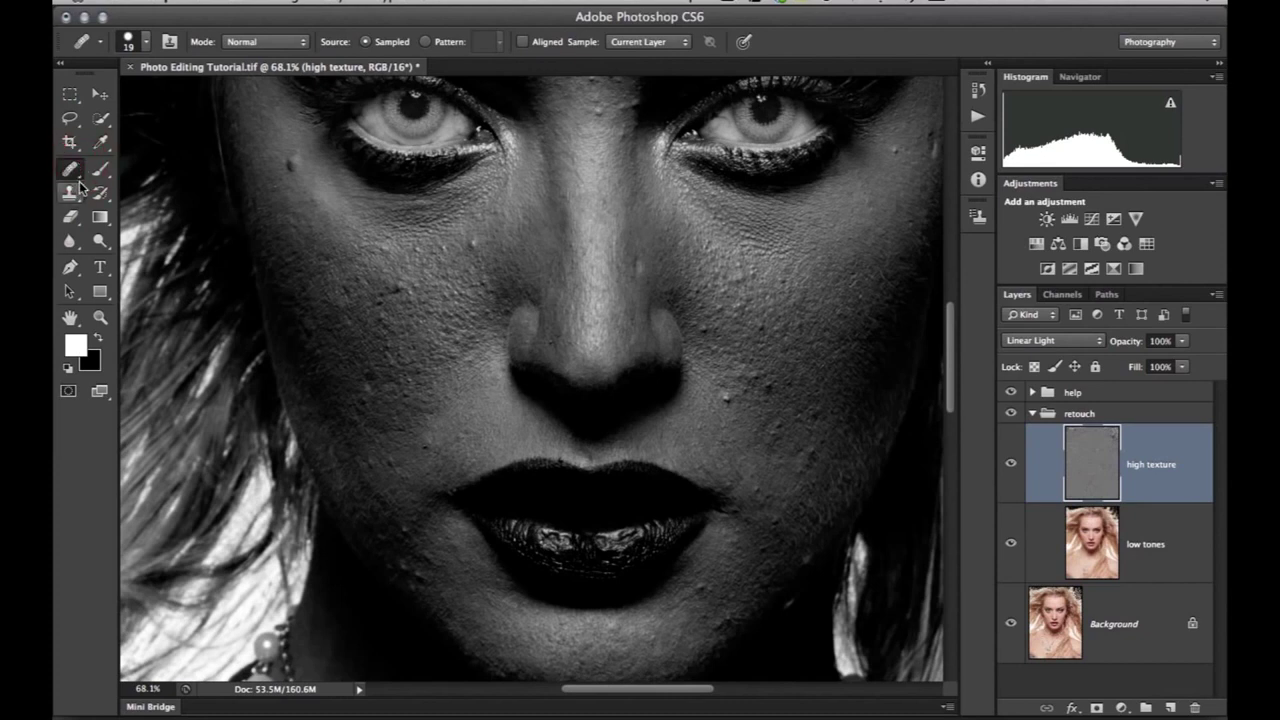
click(146, 42)
drag(99, 92, 88, 96)
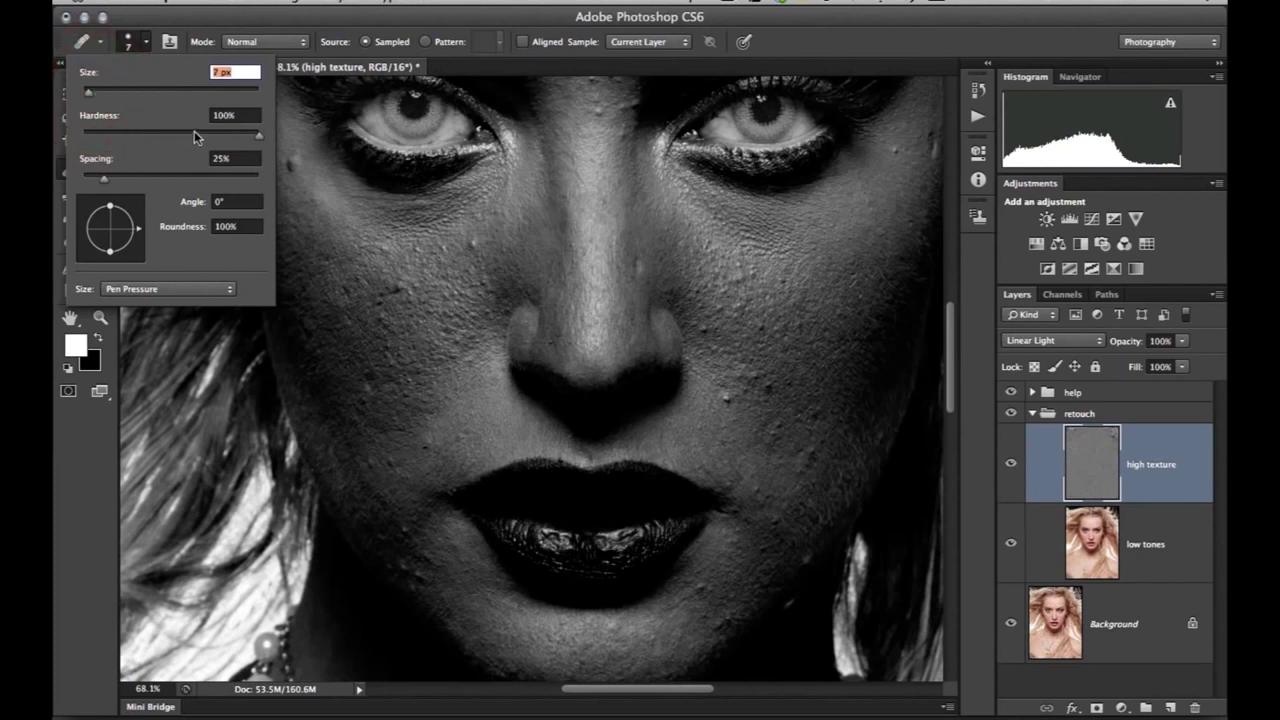
click(158, 289)
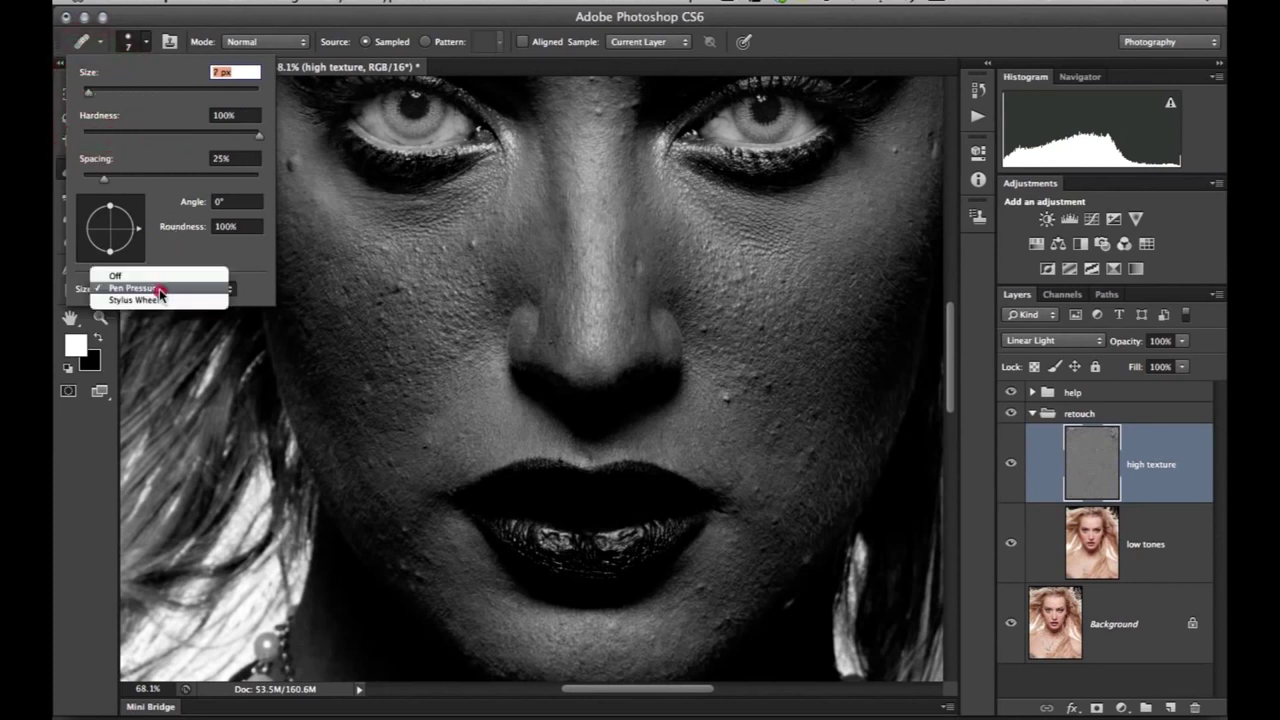
click(161, 289)
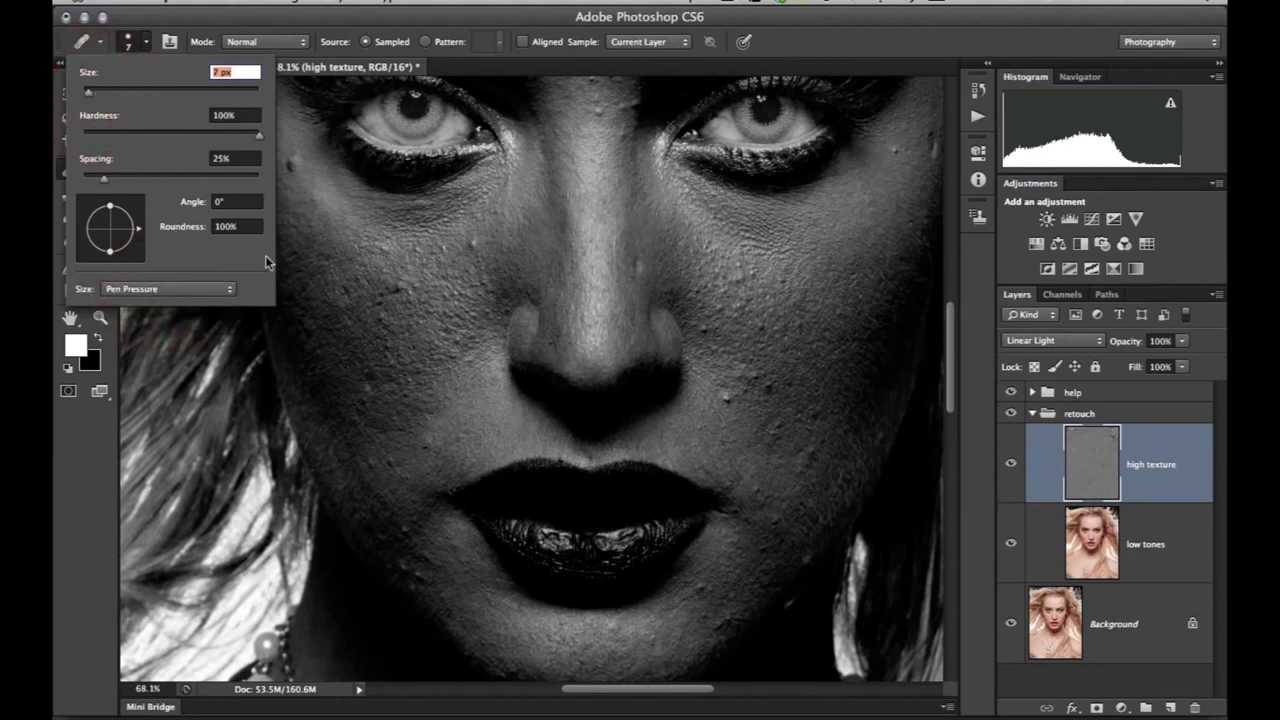
Step: Set the healing brush tip to angle 77°, roundness 20%, hardness 0% and spacing 1%
mouse_move(136, 231)
mouse_down()
mouse_move(112, 213)
mouse_move(114, 228)
mouse_move(118, 211)
mouse_move(113, 230)
mouse_up()
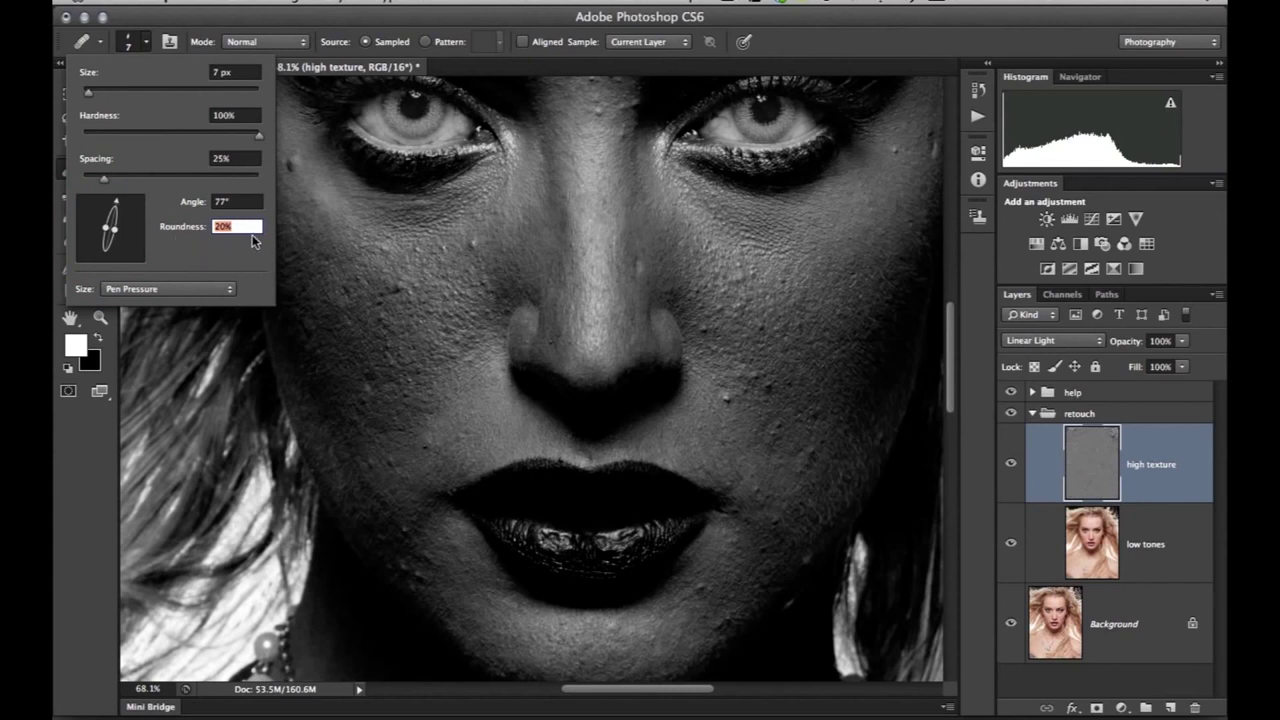
drag(257, 140, 82, 138)
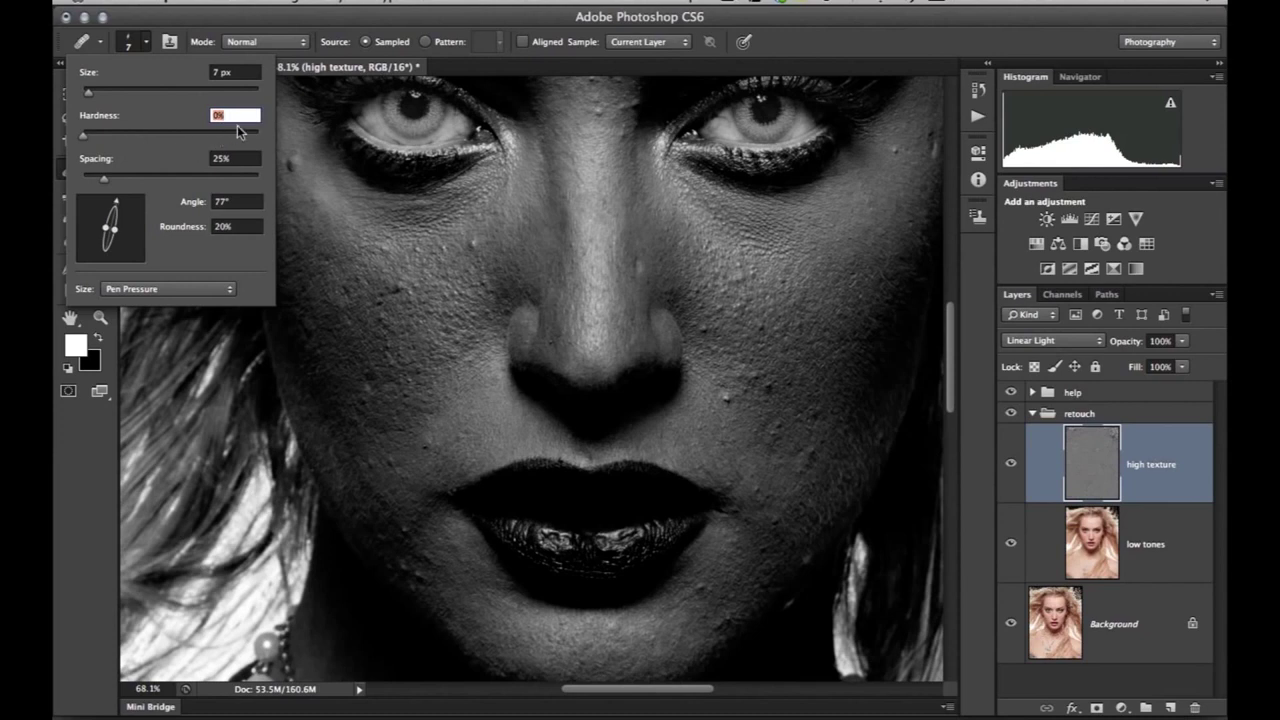
drag(104, 178, 74, 181)
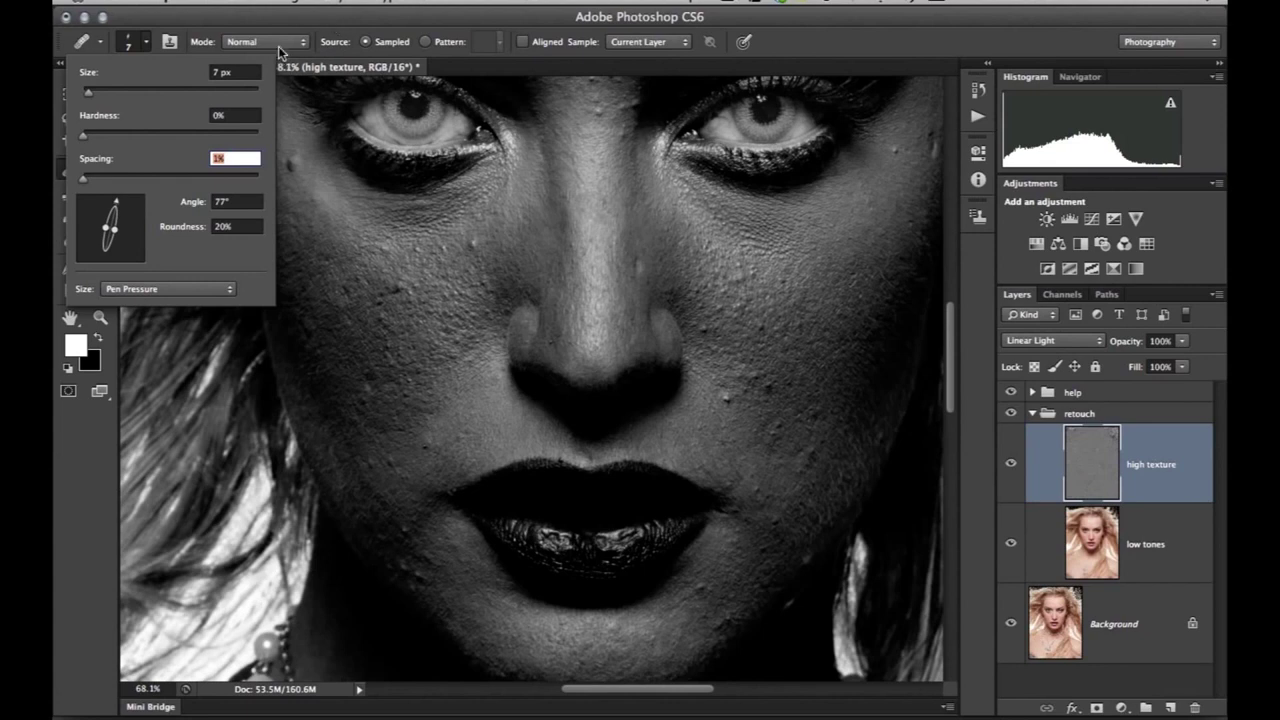
Step: Keep the healing brush in Normal mode with sampling limited to the Current Layer
click(276, 42)
click(258, 50)
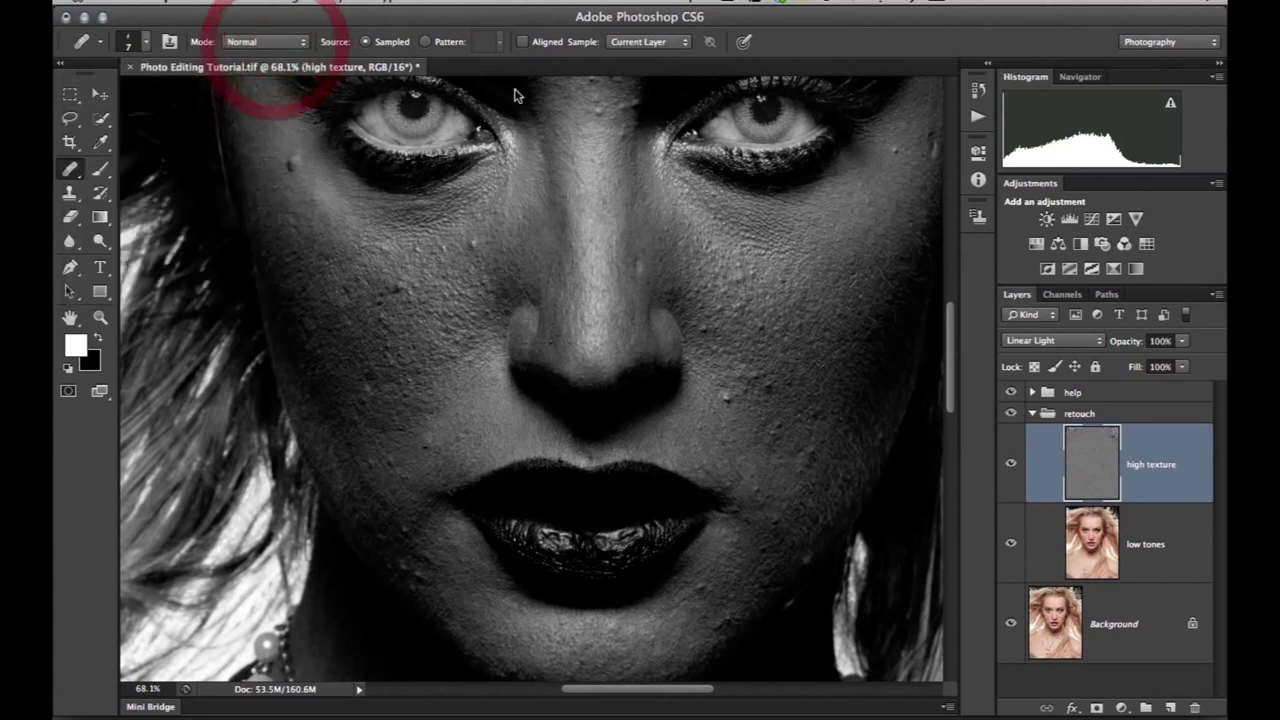
click(640, 42)
click(642, 48)
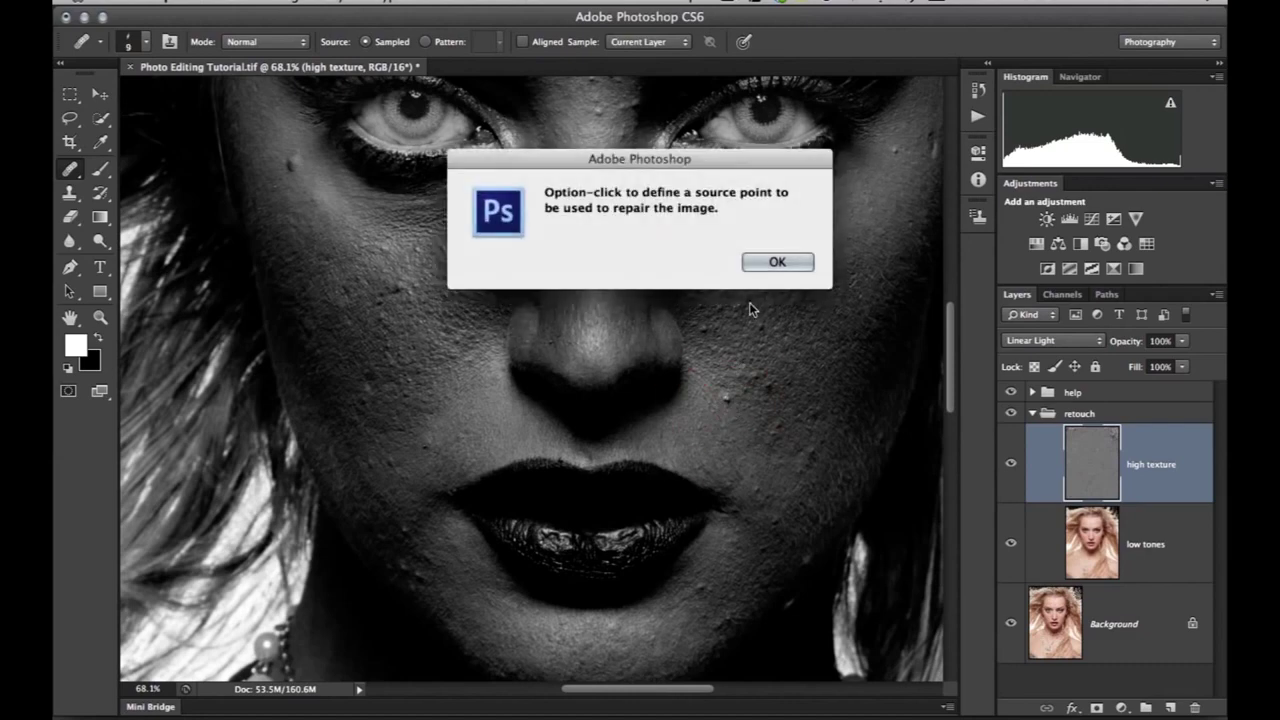
Step: Heal the bright blemish on the cheek beside the nose from nearby sampled skin, using a 30 px brush
click(775, 259)
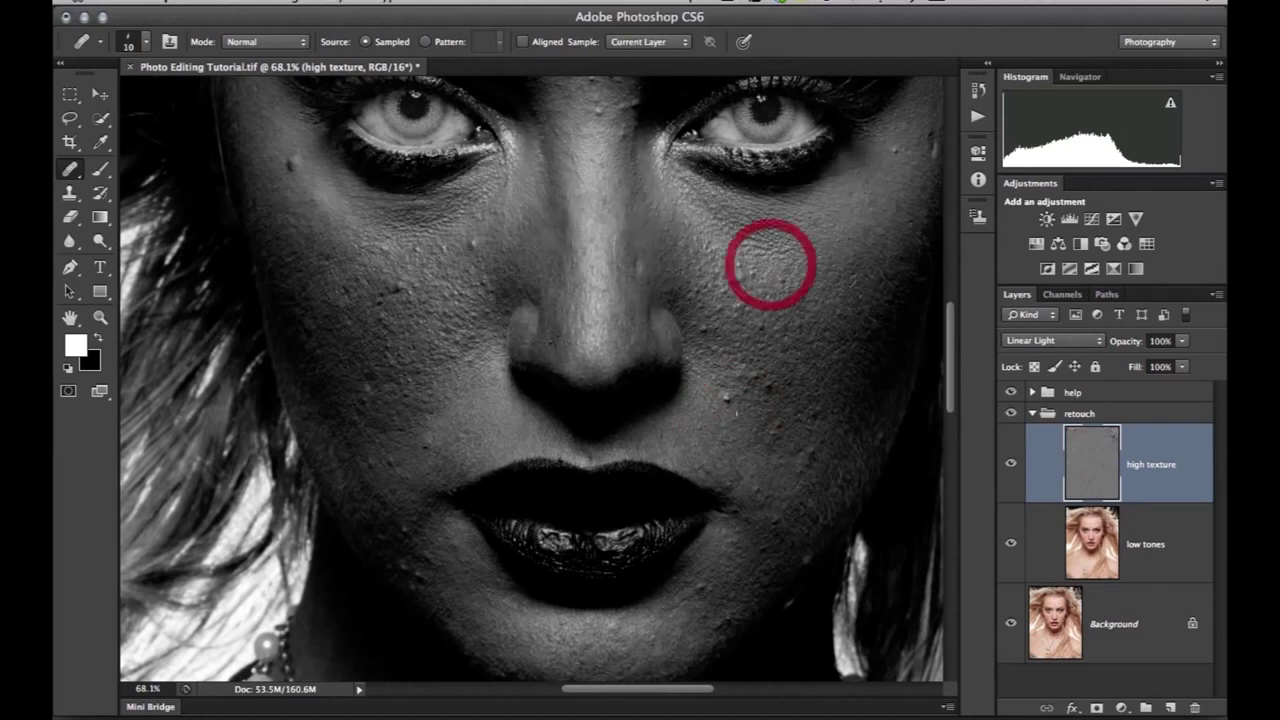
alt+click(729, 393)
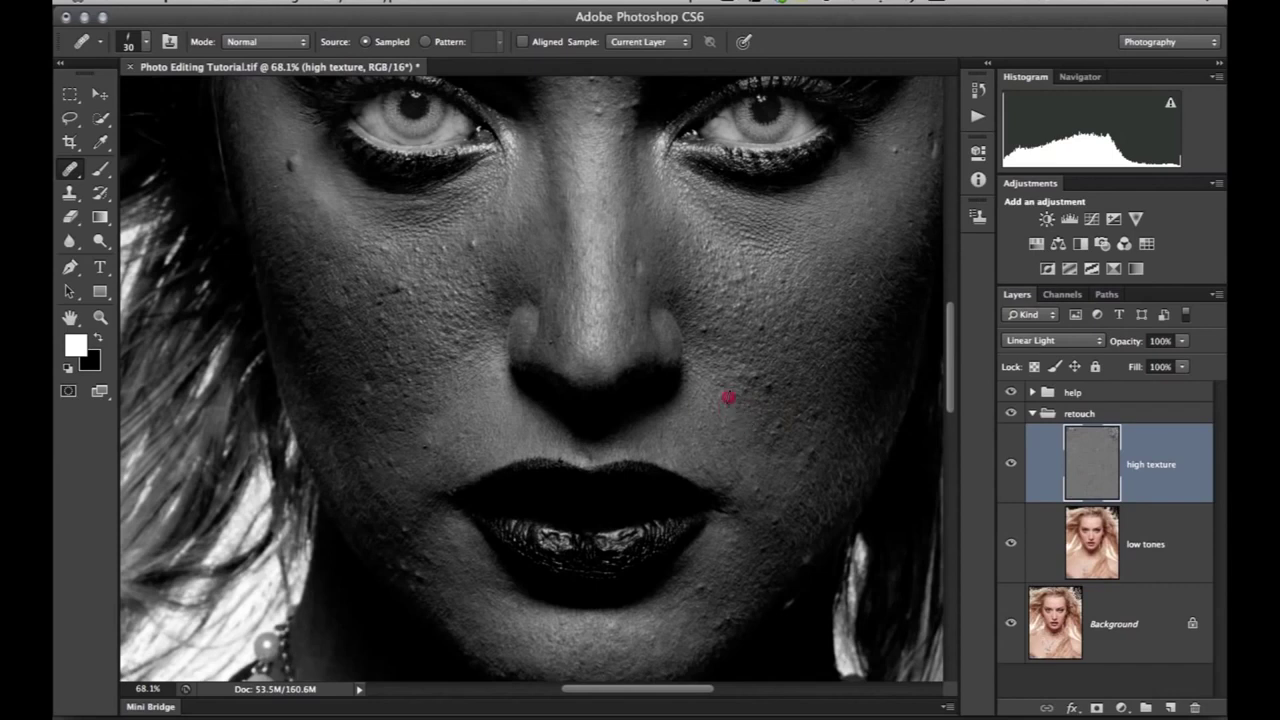
click(729, 414)
click(724, 398)
Step: Heal the bumps on the upper left forehead below the hairline, sampling clean texture close to each one
mouse_move(646, 374)
mouse_down()
mouse_move(638, 438)
mouse_move(651, 511)
mouse_up()
drag(611, 289, 600, 271)
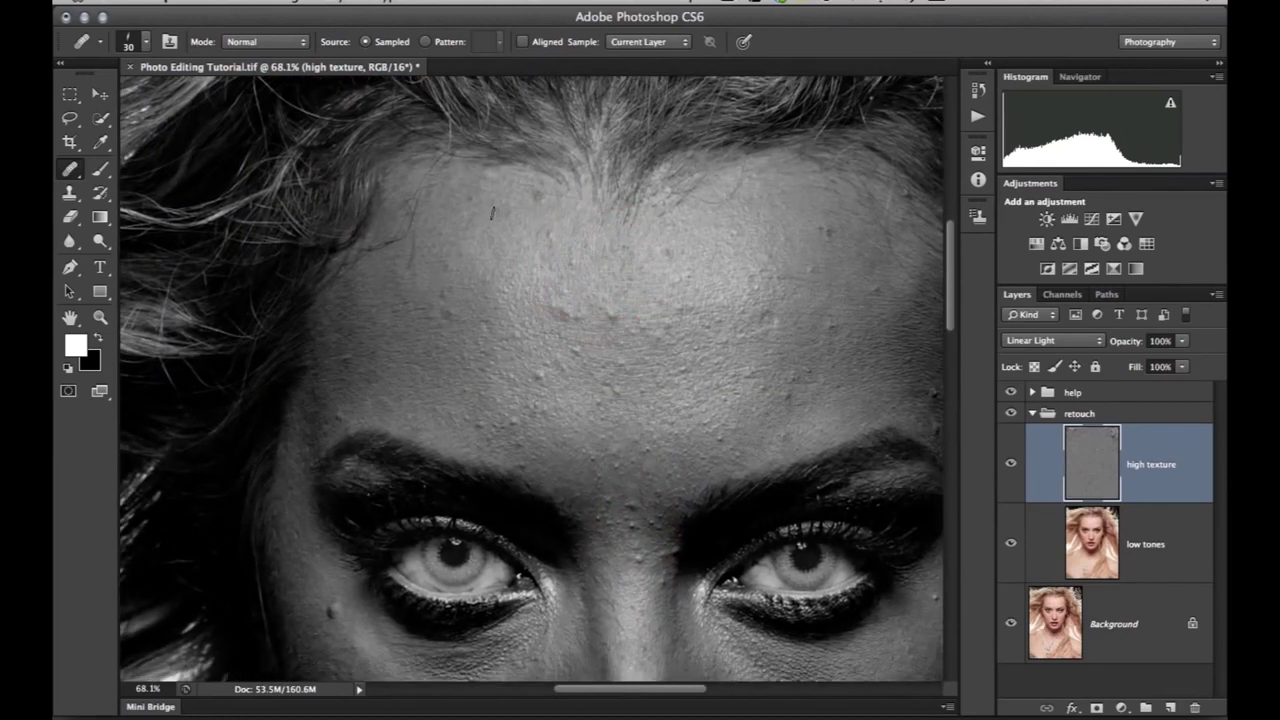
alt+click(539, 214)
click(520, 220)
click(465, 195)
alt+click(445, 251)
alt+click(407, 280)
alt+click(407, 284)
click(397, 271)
click(445, 261)
Step: Heal the bumps on the left side of the forehead toward the temple
click(443, 290)
click(442, 340)
click(444, 336)
click(408, 311)
click(396, 340)
click(372, 367)
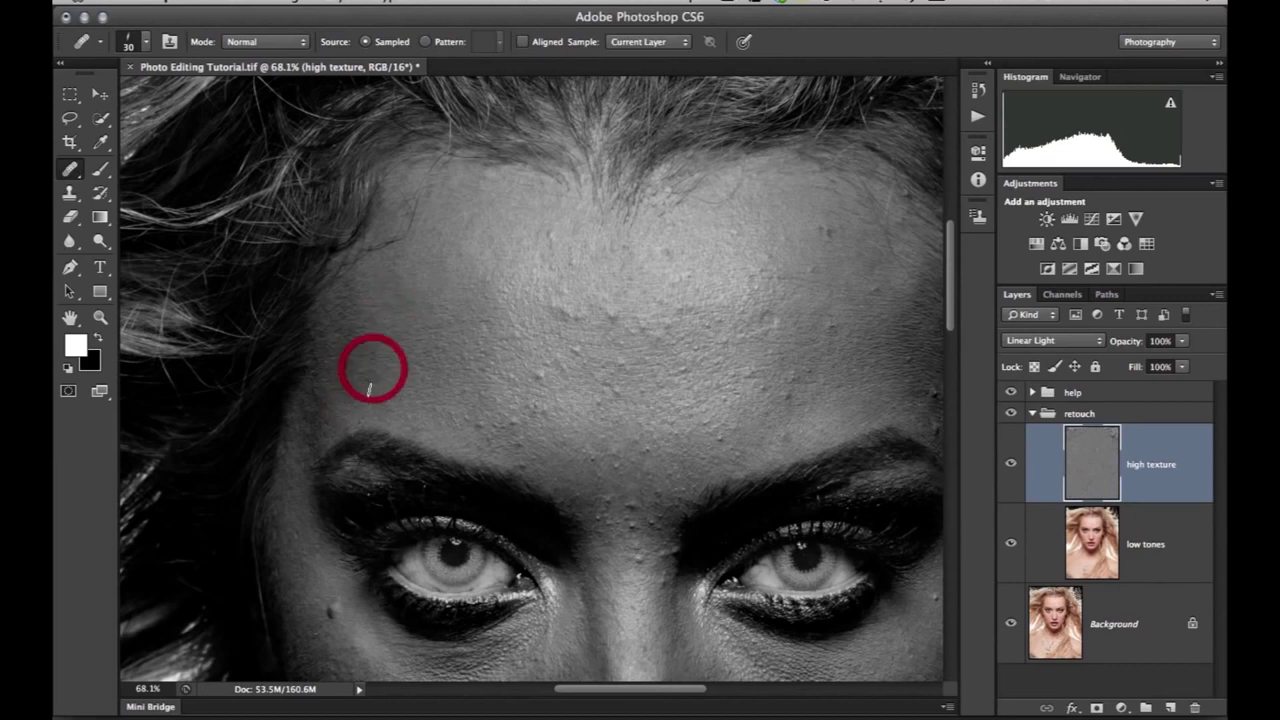
click(372, 365)
click(424, 297)
click(415, 324)
click(435, 303)
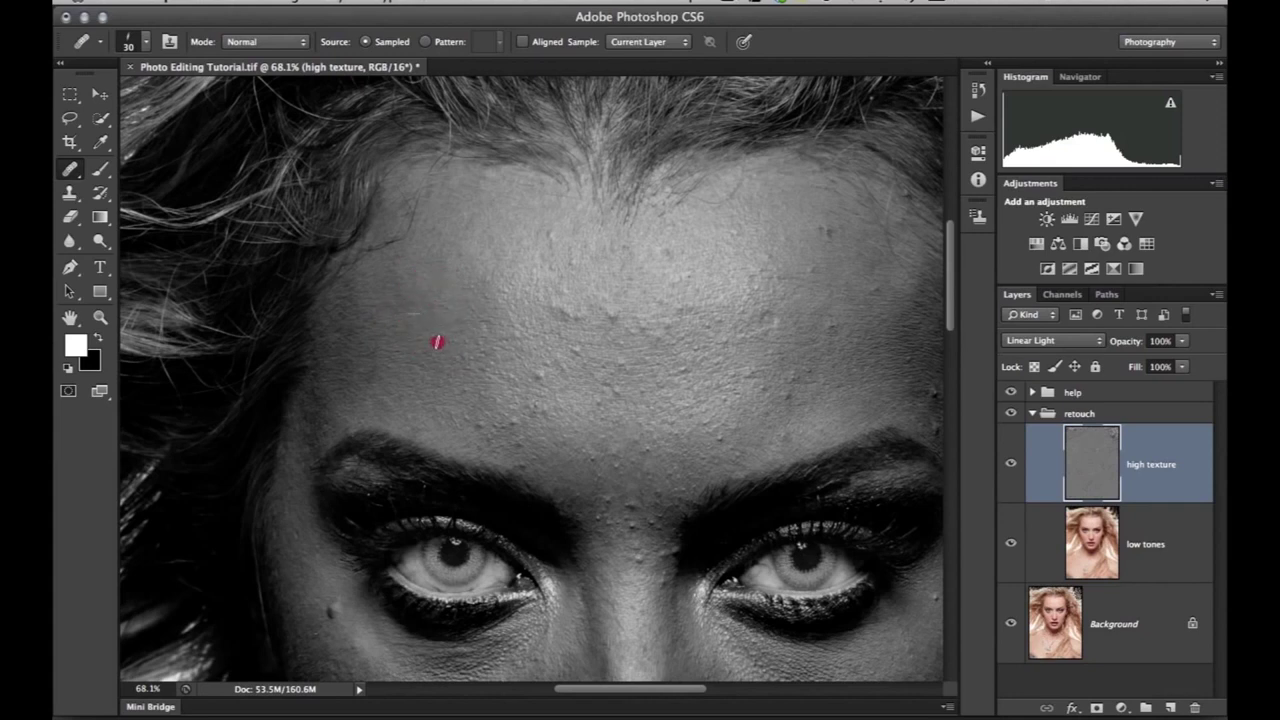
Step: Heal the small bumps on the forehead above the left eyebrow
click(424, 380)
click(417, 391)
click(401, 383)
click(438, 378)
click(451, 379)
click(463, 364)
click(413, 348)
click(426, 369)
click(477, 334)
Step: Heal the bumps left of the forehead's center, from the bright area below the hairline down to mid-forehead
click(557, 310)
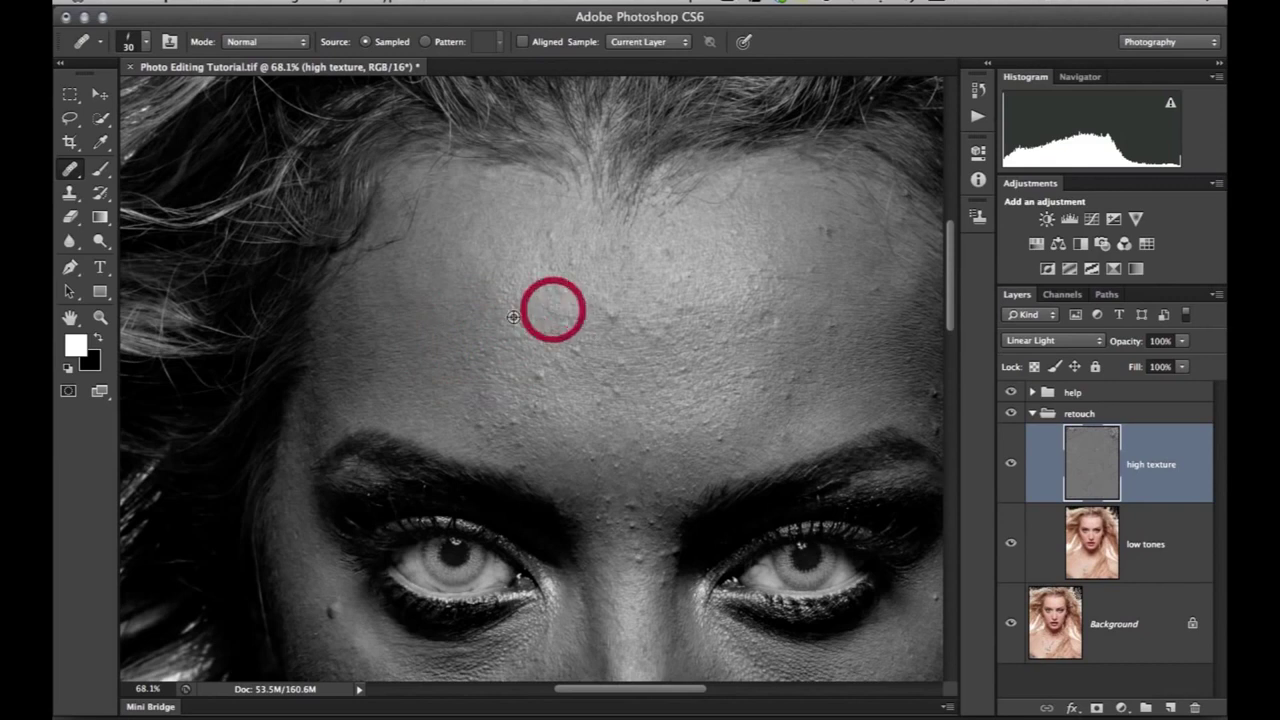
click(549, 292)
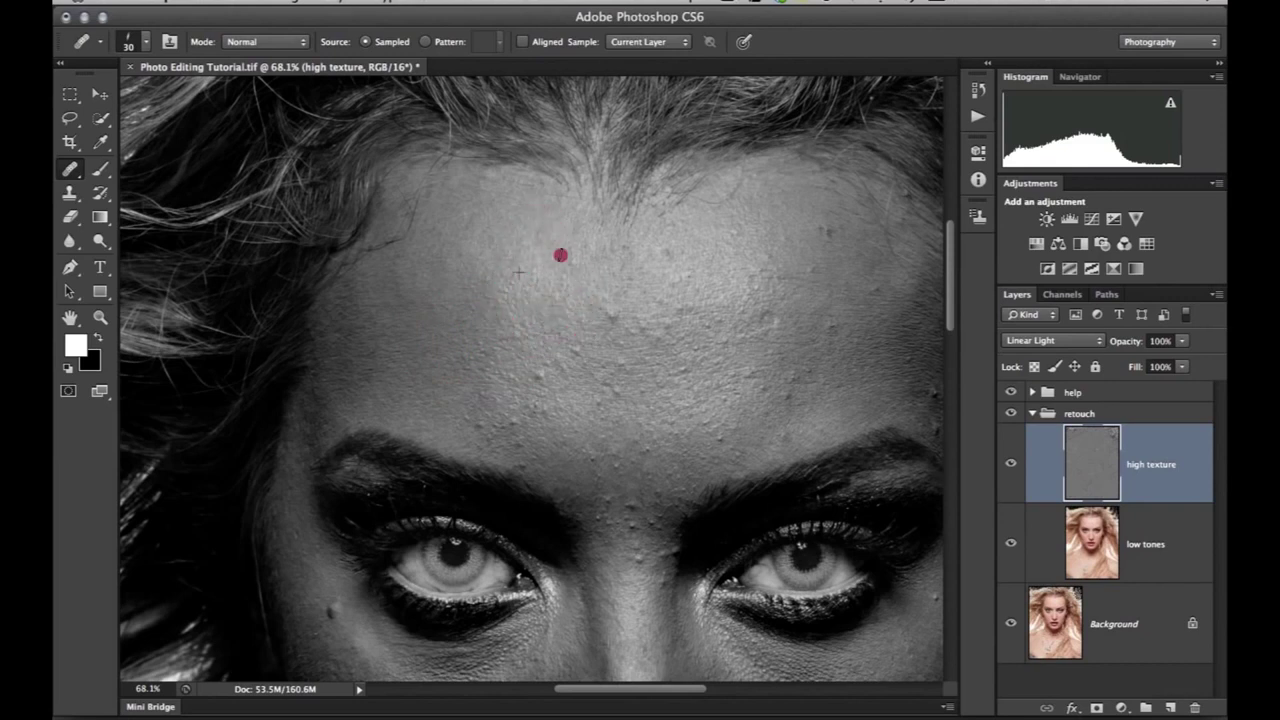
click(537, 290)
click(504, 294)
click(489, 303)
click(512, 346)
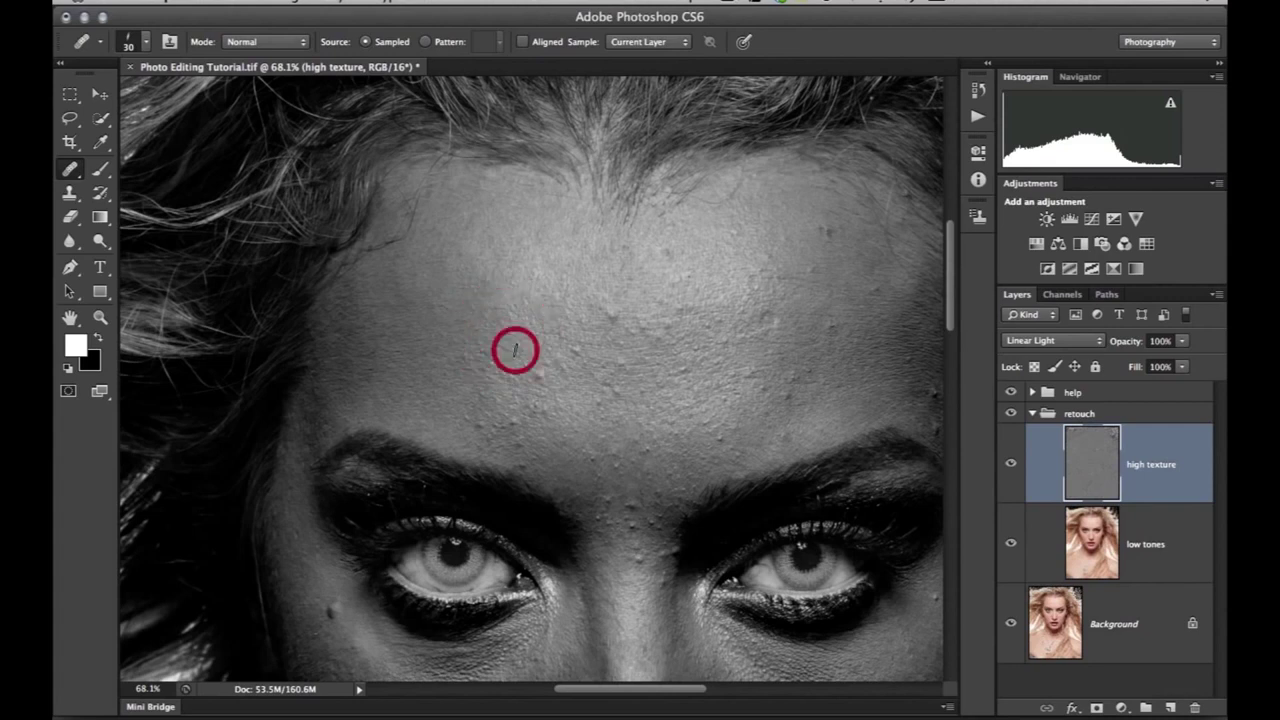
click(556, 378)
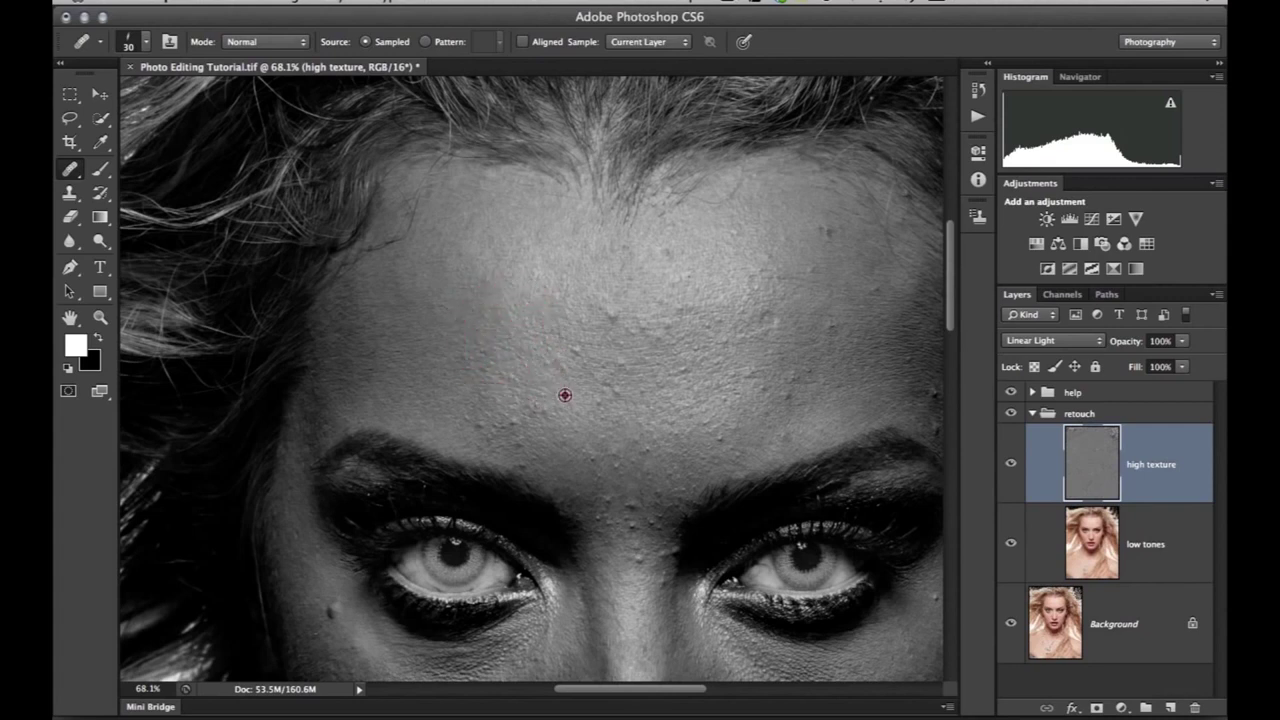
click(551, 386)
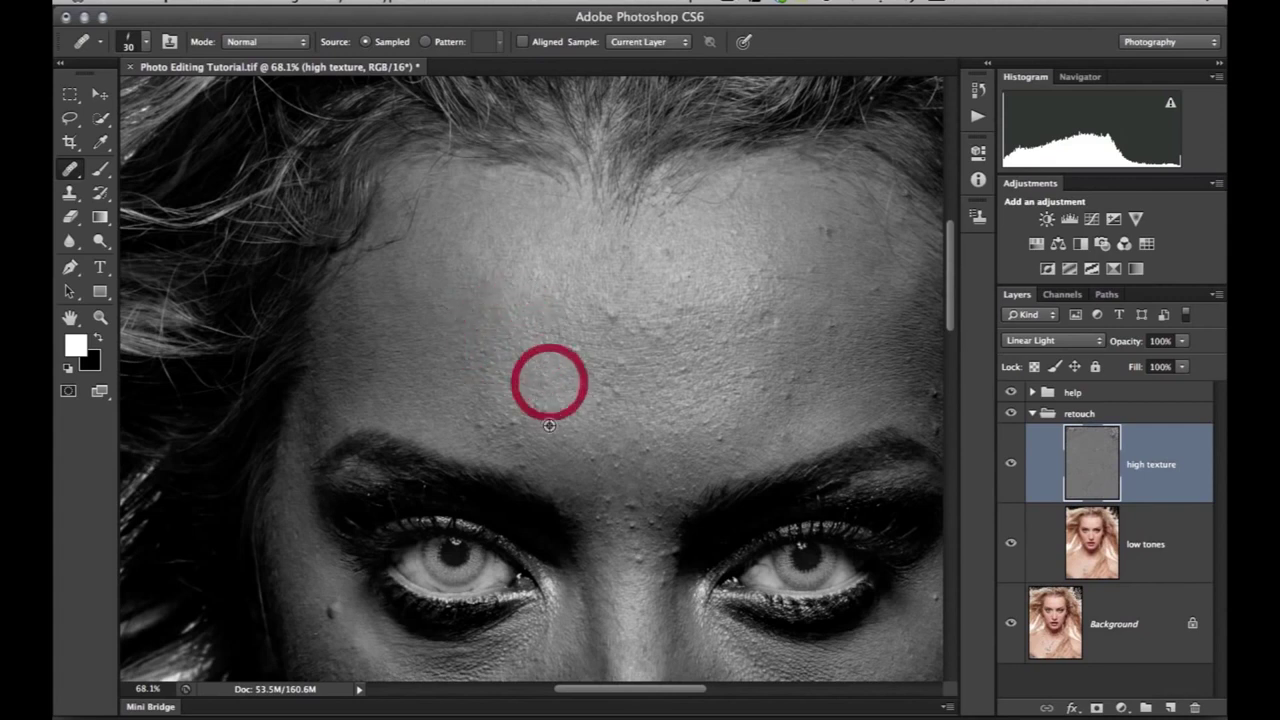
Step: At 100% view, heal the remaining bumps in the middle of the forehead and above the inner left eyebrow
key(super+plus)
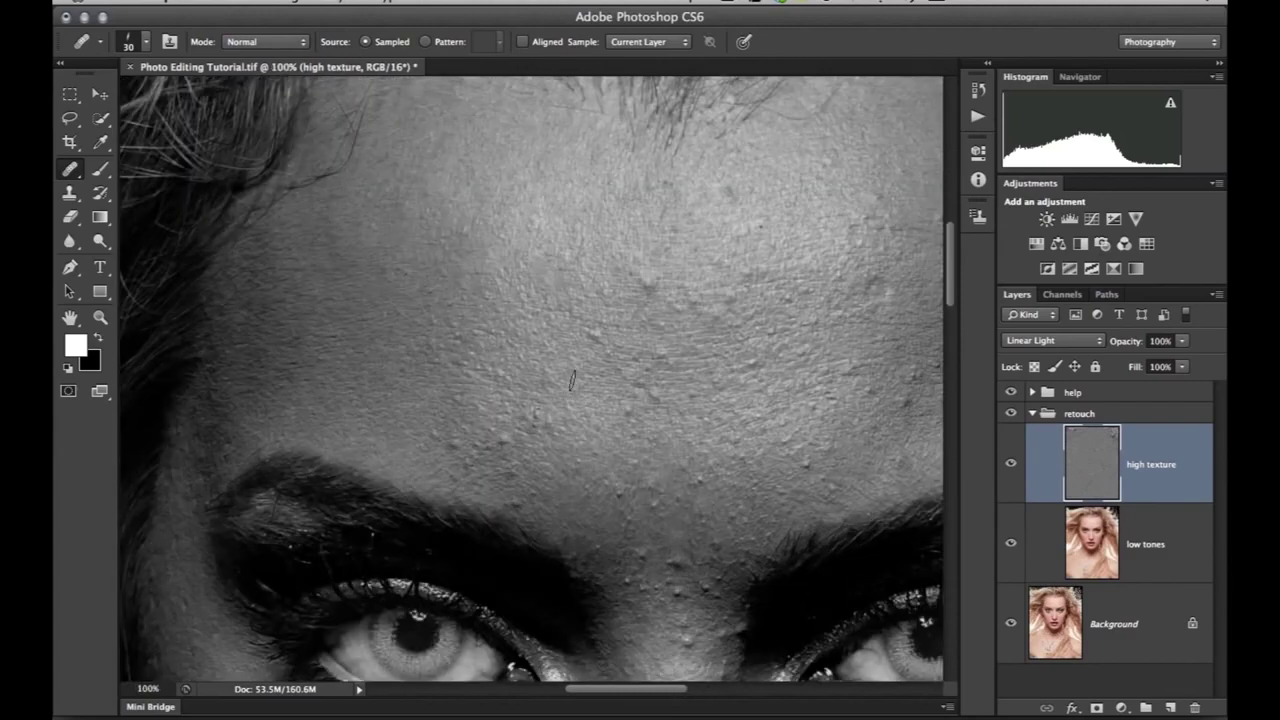
click(549, 432)
click(483, 386)
click(484, 344)
click(486, 457)
click(663, 271)
click(663, 320)
click(688, 465)
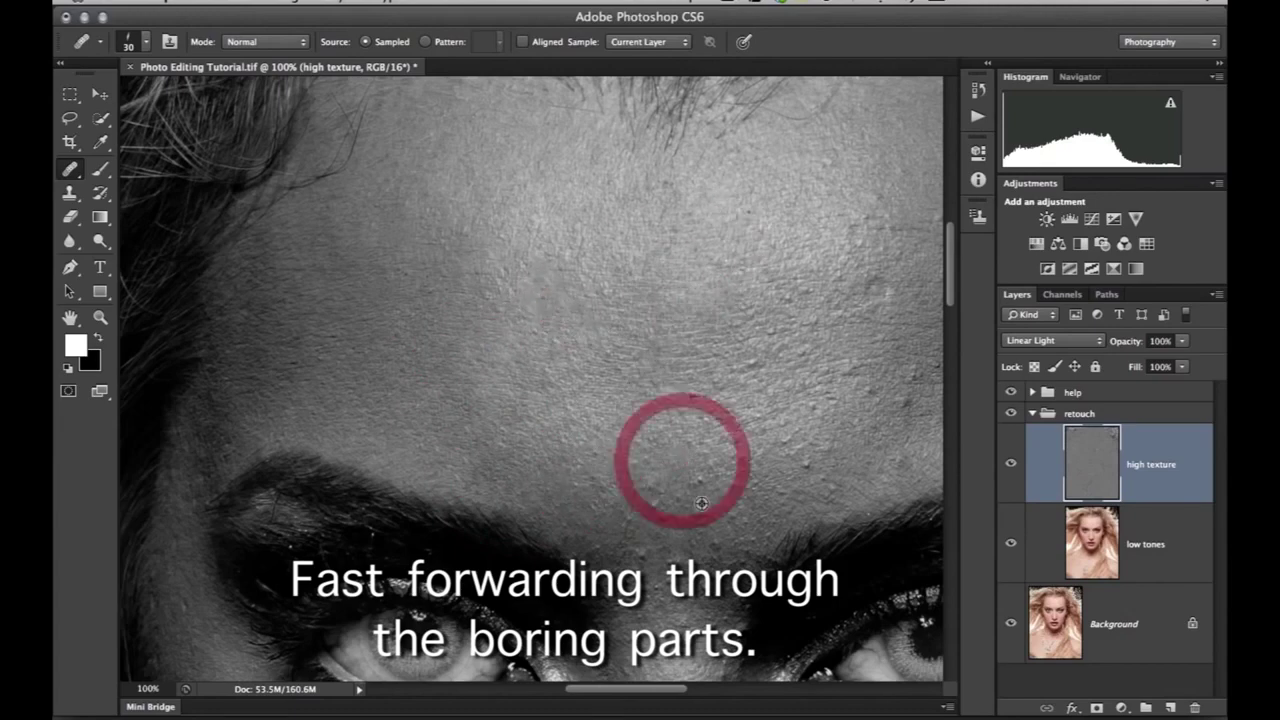
Step: Compare the skin with and without the retouch group, and heal the bumps on the center and right forehead
click(1010, 410)
click(1010, 410)
click(694, 386)
click(857, 391)
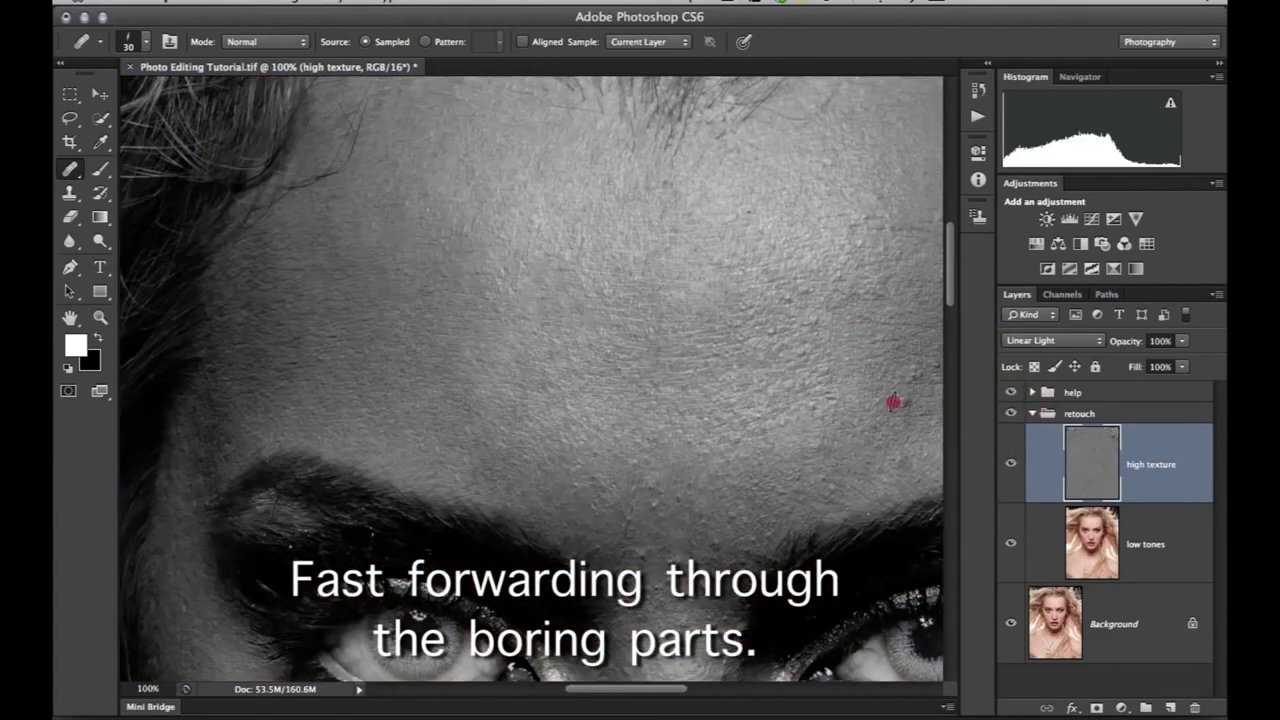
click(780, 294)
click(583, 249)
click(767, 253)
Step: Heal the bumps on the lower forehead and between the eyebrows
drag(774, 204, 646, 249)
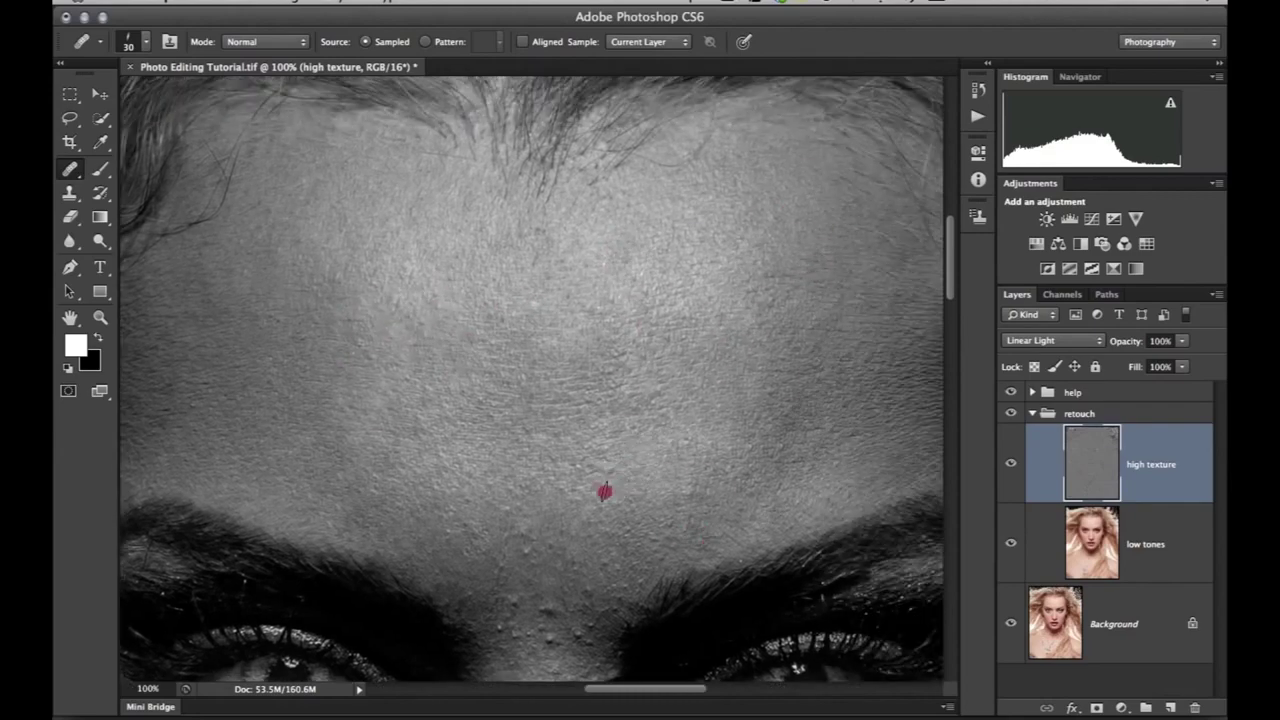
scroll(510, 383, down, 2)
click(640, 457)
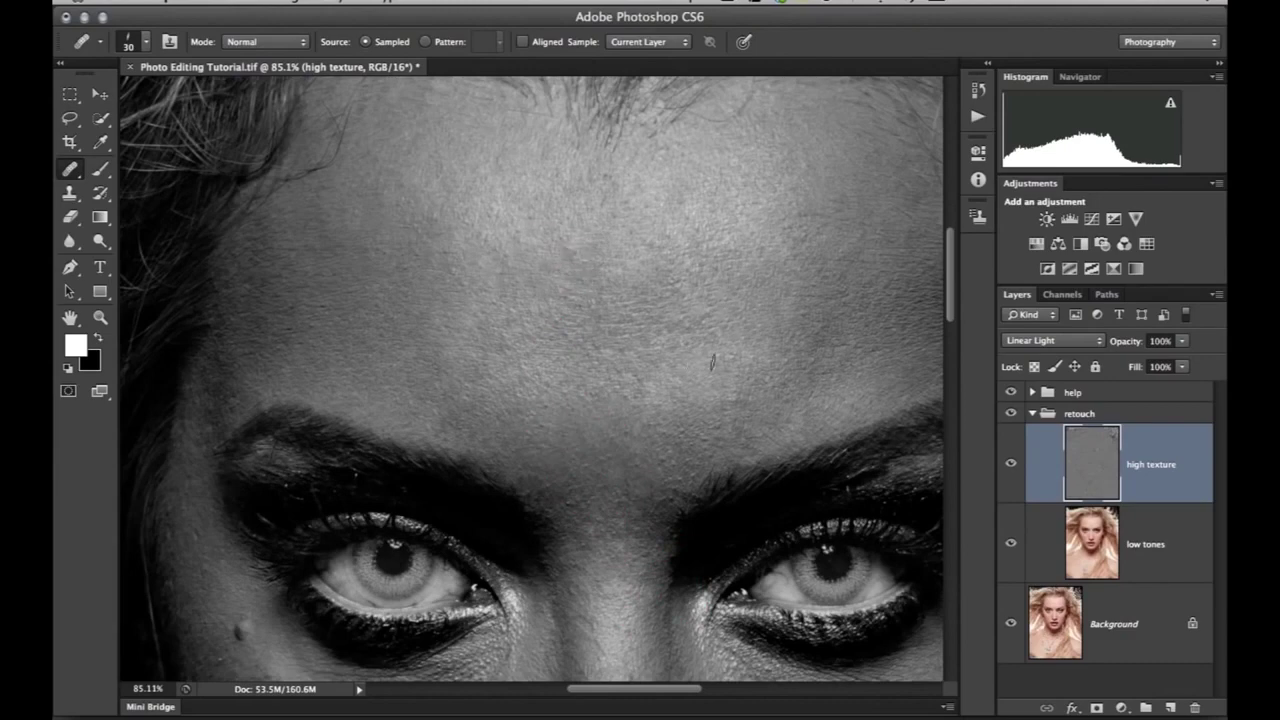
drag(626, 362, 569, 431)
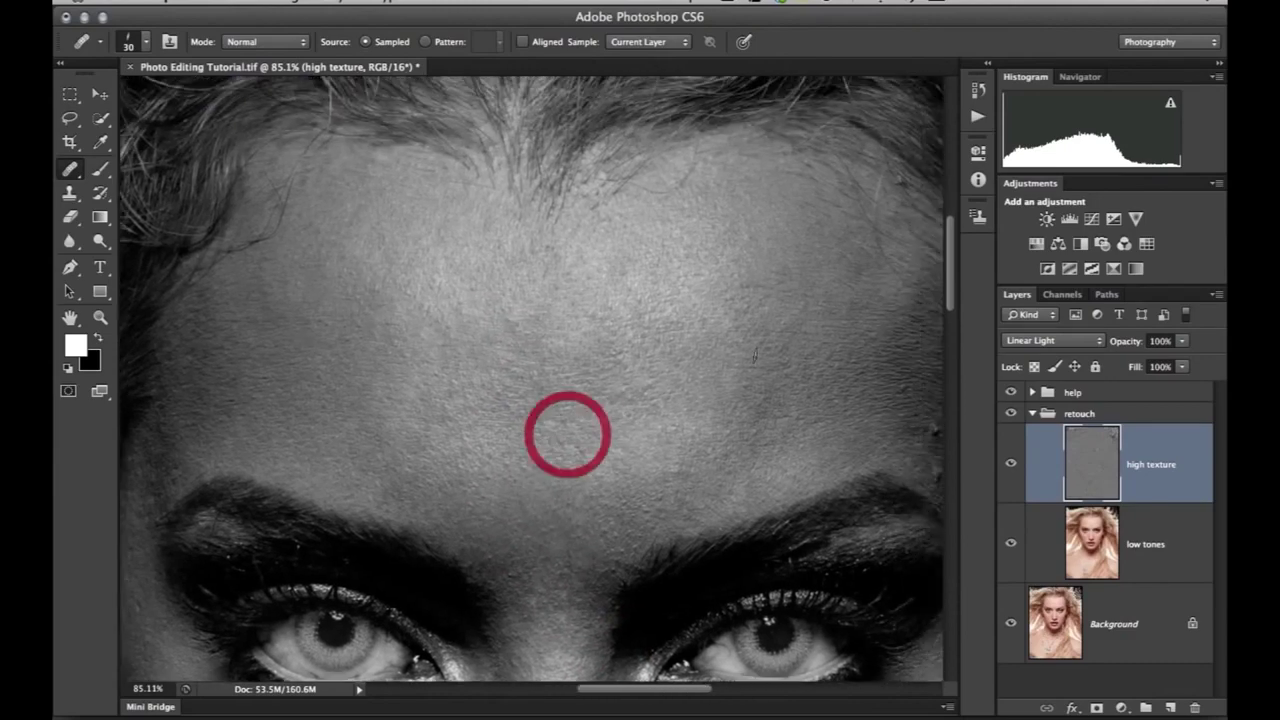
Step: Compare the forehead with and without the retouch group
click(1010, 416)
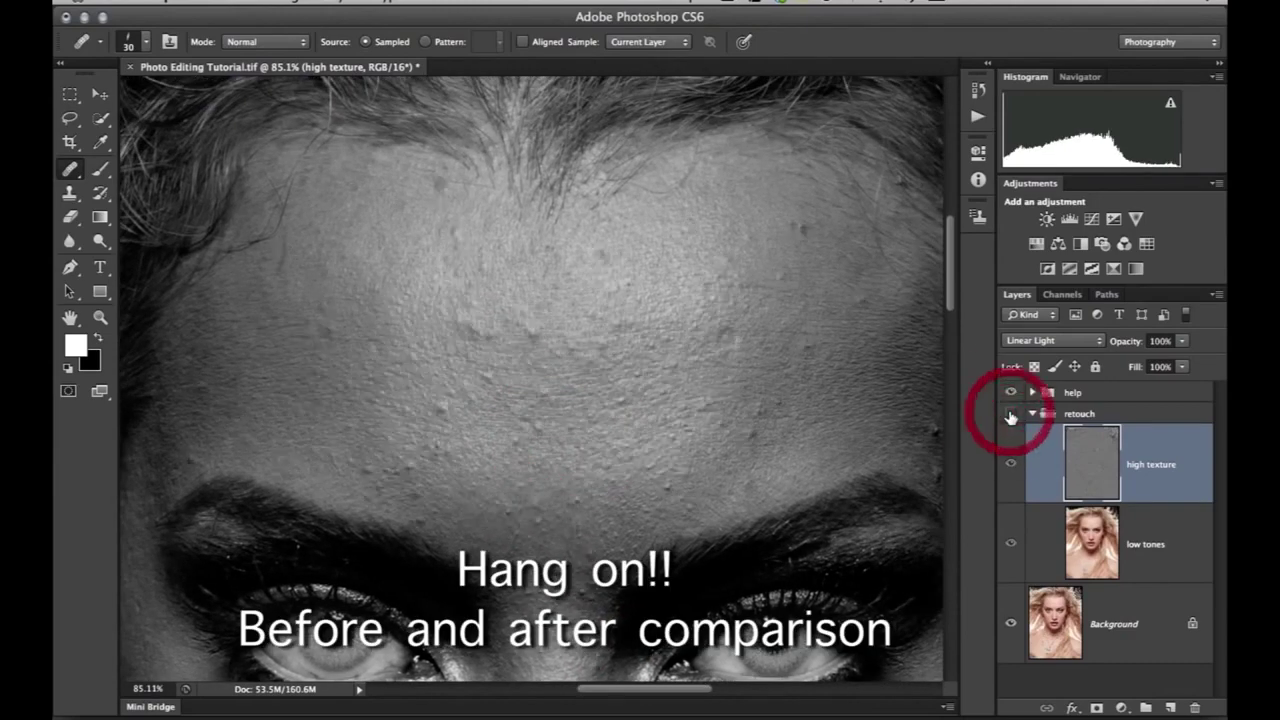
click(1011, 416)
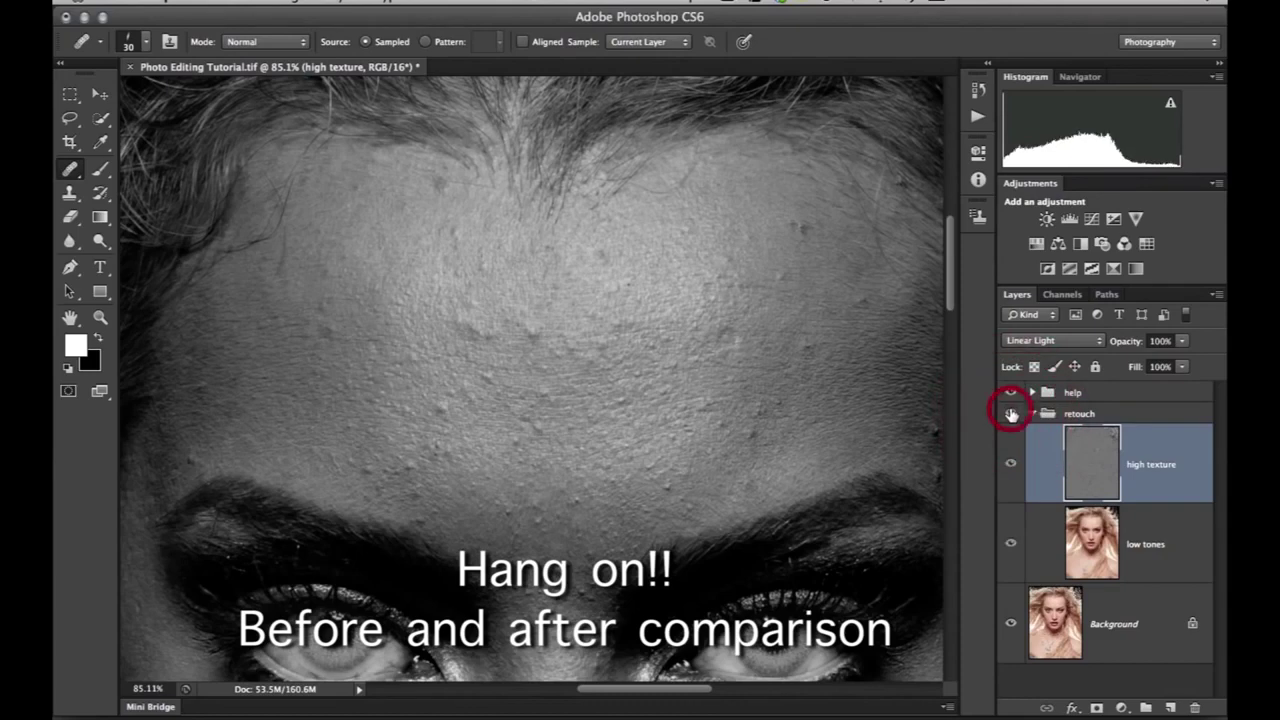
click(1011, 414)
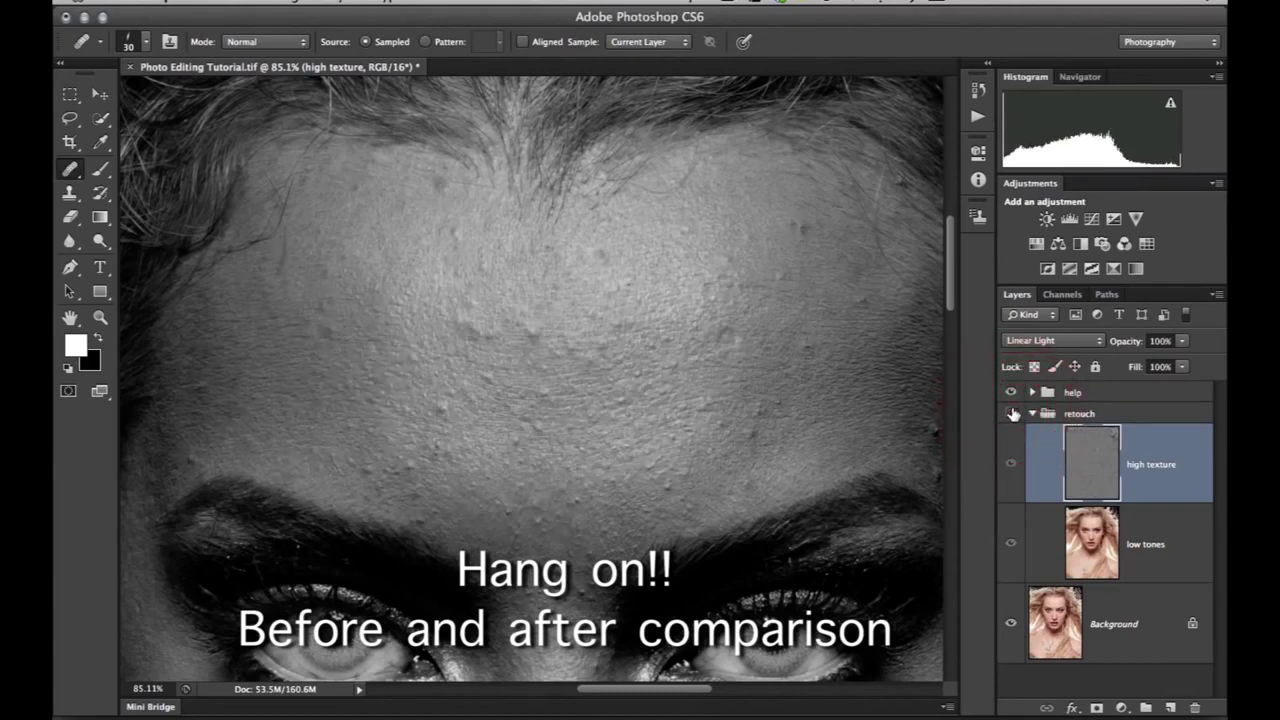
click(1011, 414)
Step: Heal the bumps on the left cheek, from beside the upper lip up to the area between nose and eye
scroll(785, 457, right, 5)
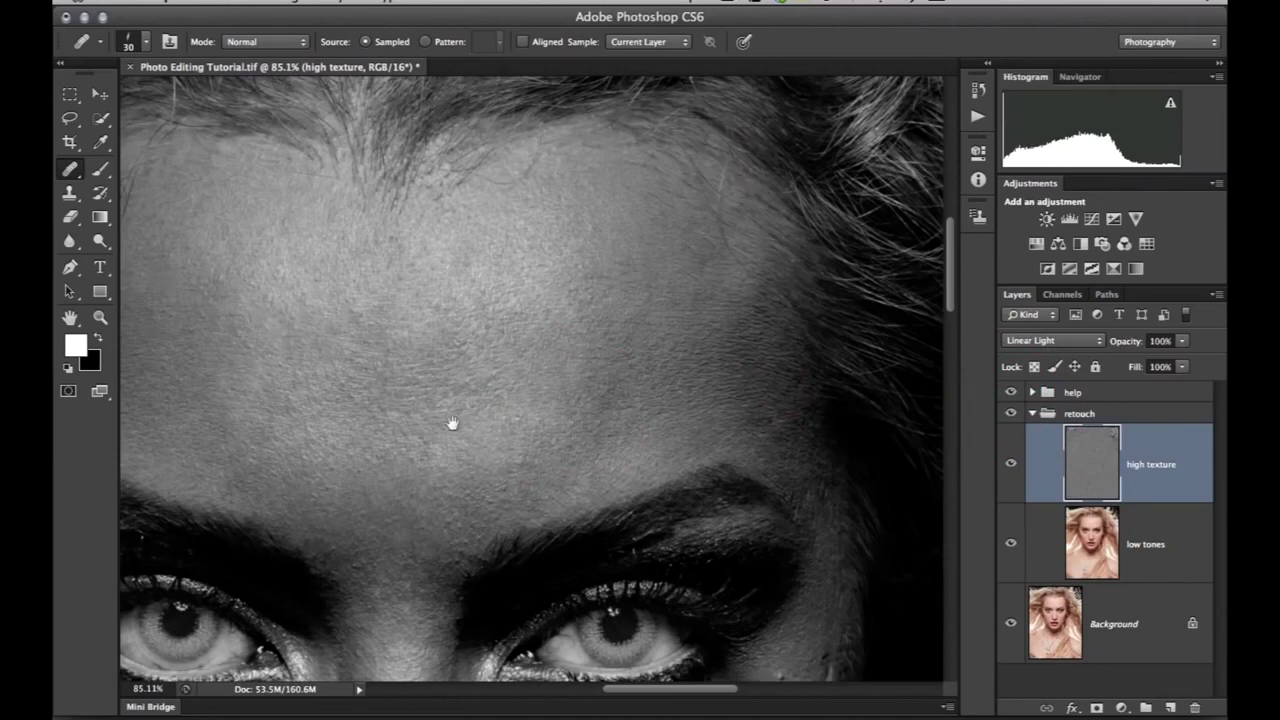
scroll(452, 423, down, 5)
scroll(452, 423, left, 4)
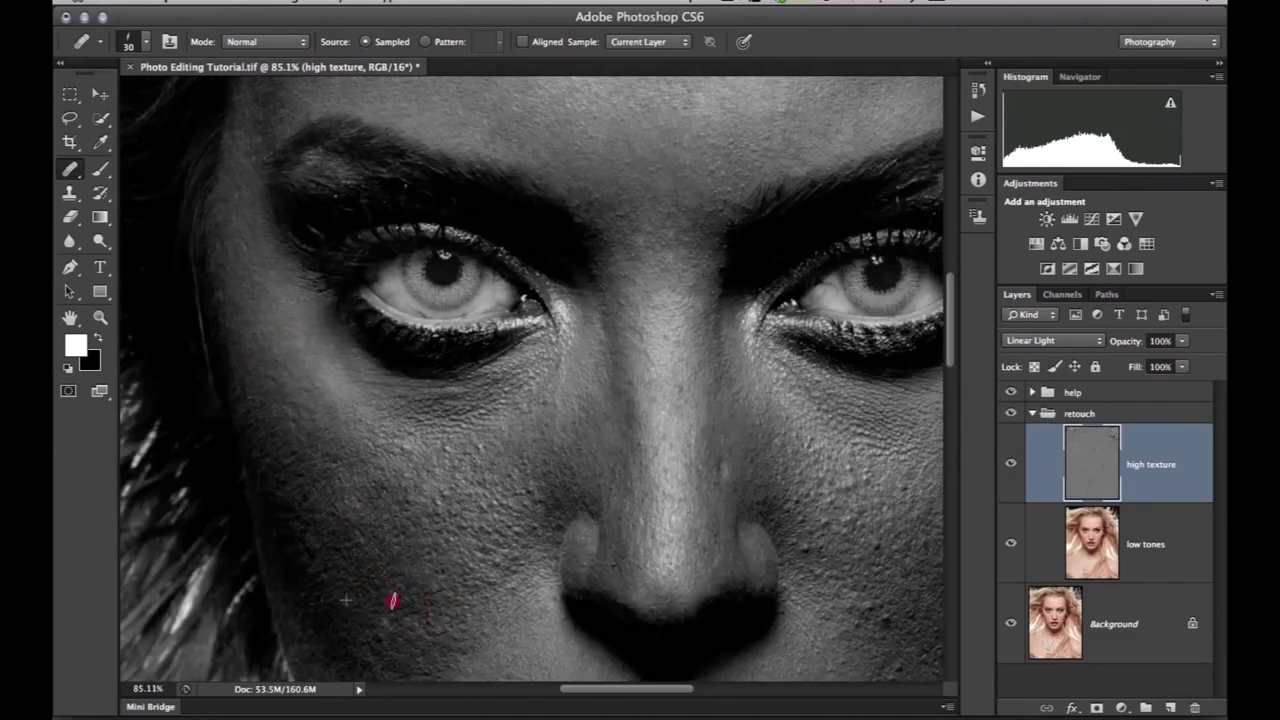
scroll(391, 600, down, 3)
scroll(391, 600, left, 1)
click(543, 543)
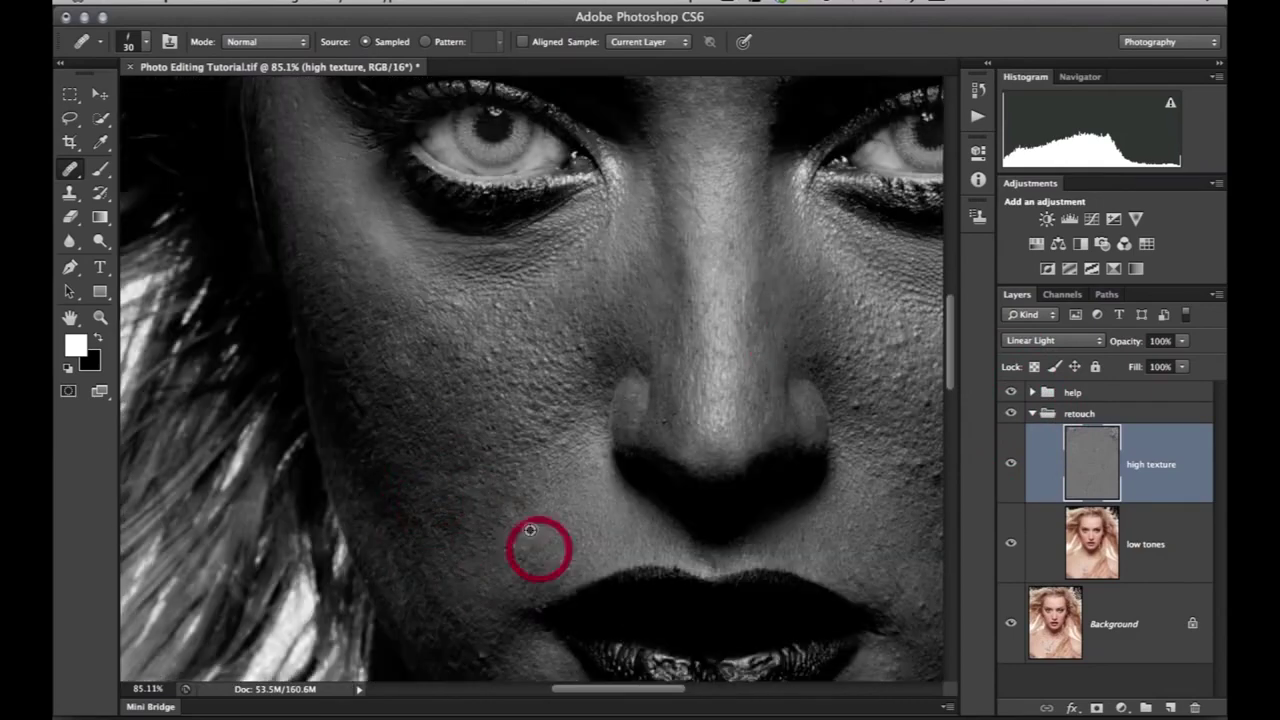
click(457, 423)
click(623, 160)
key(F5)
key(F5)
click(535, 443)
click(551, 357)
scroll(548, 320, up, 2)
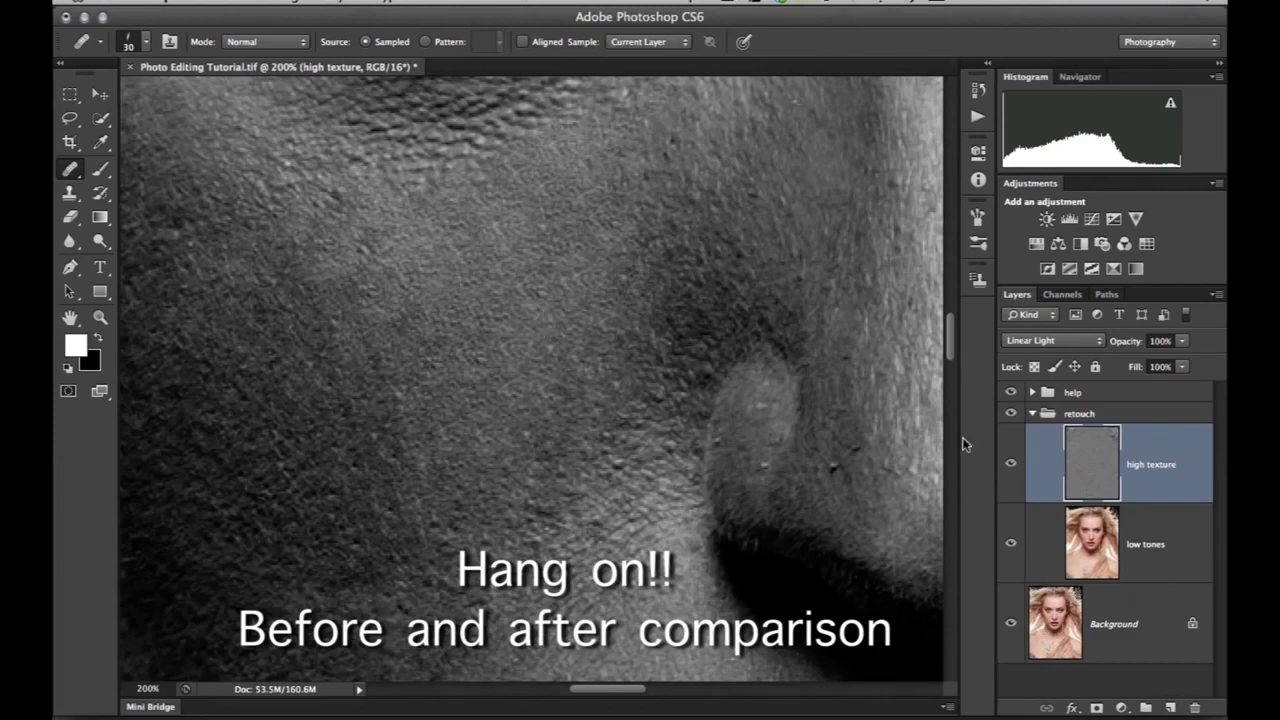
Step: Compare the left cheek with and without the retouch group, both in black and white and in color
click(1009, 414)
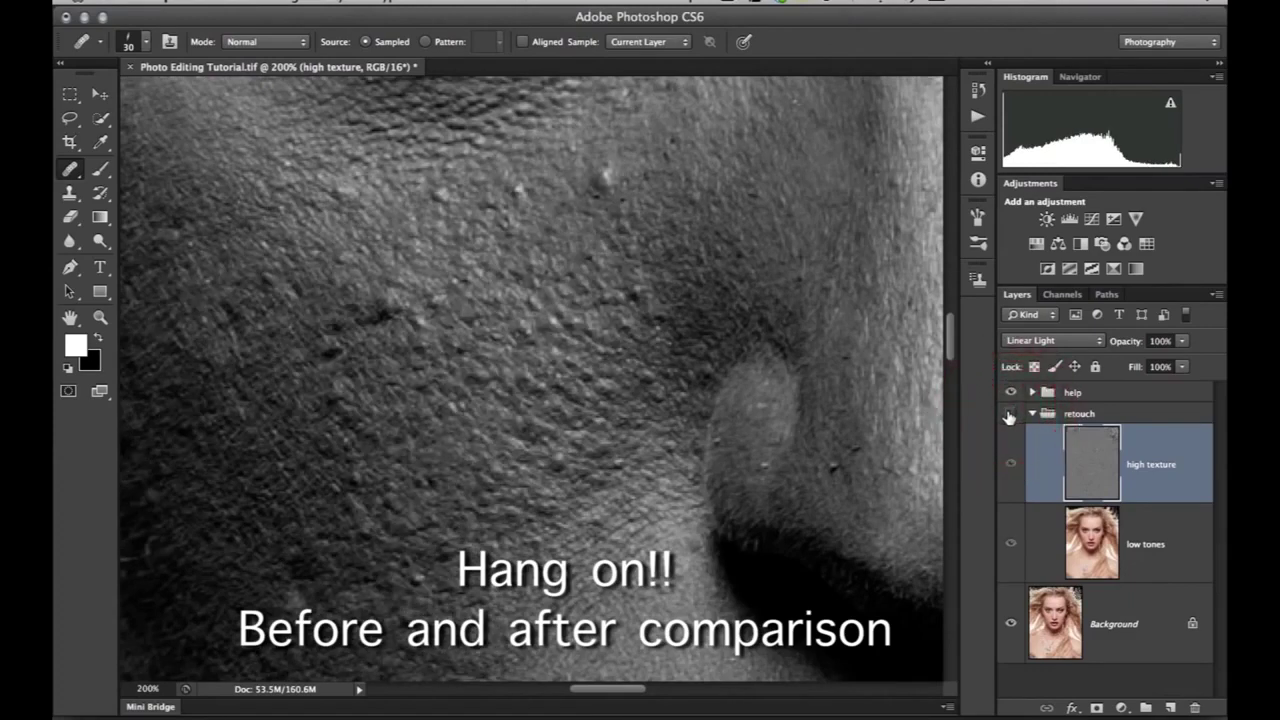
click(1009, 414)
click(1010, 392)
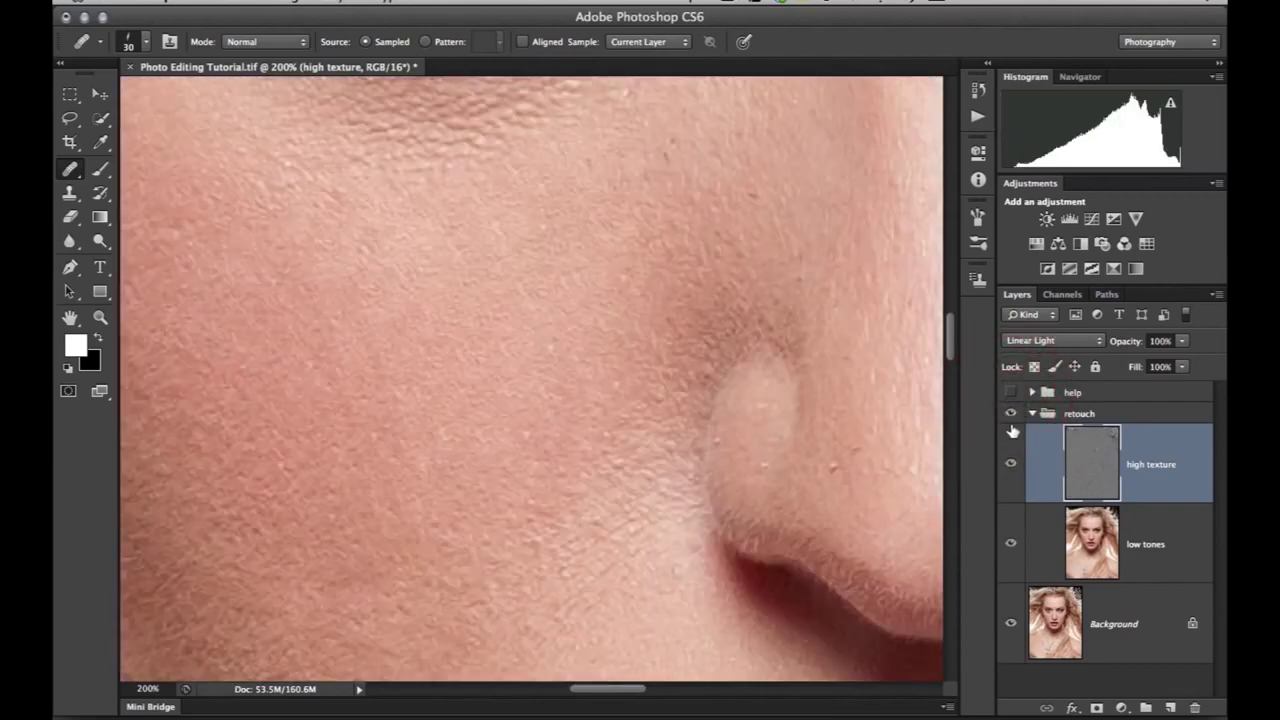
click(1010, 415)
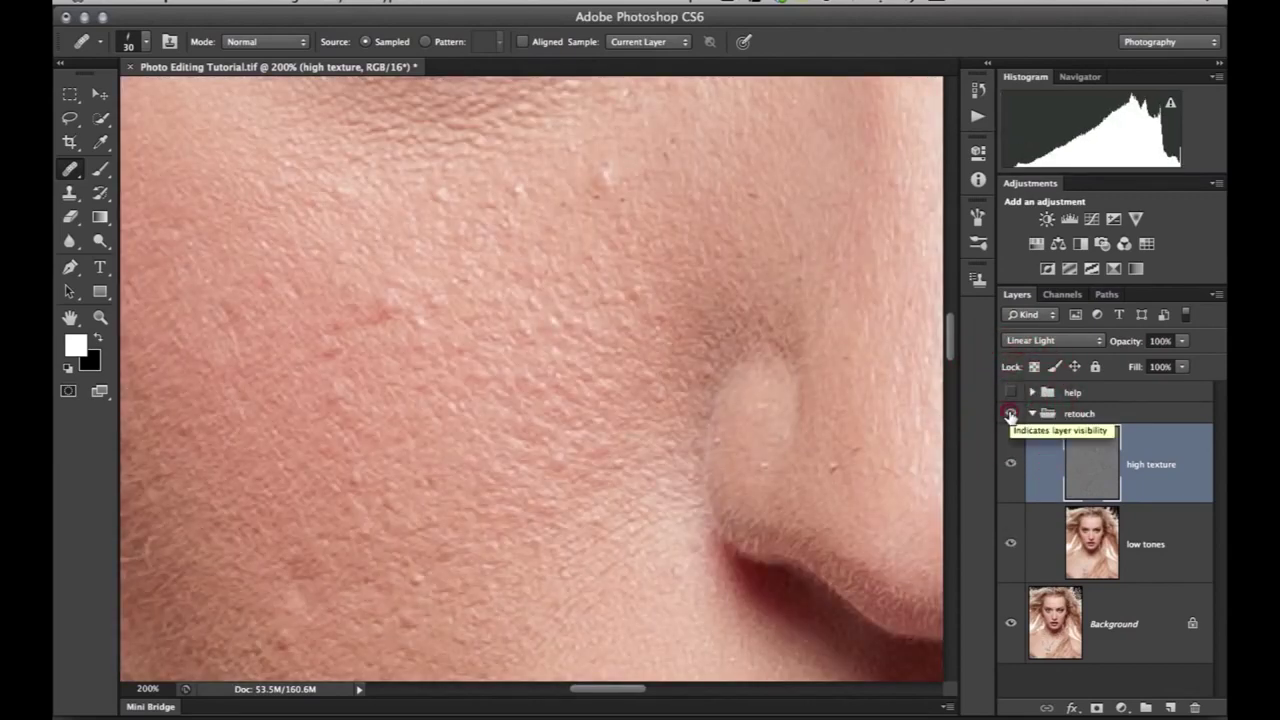
click(1010, 415)
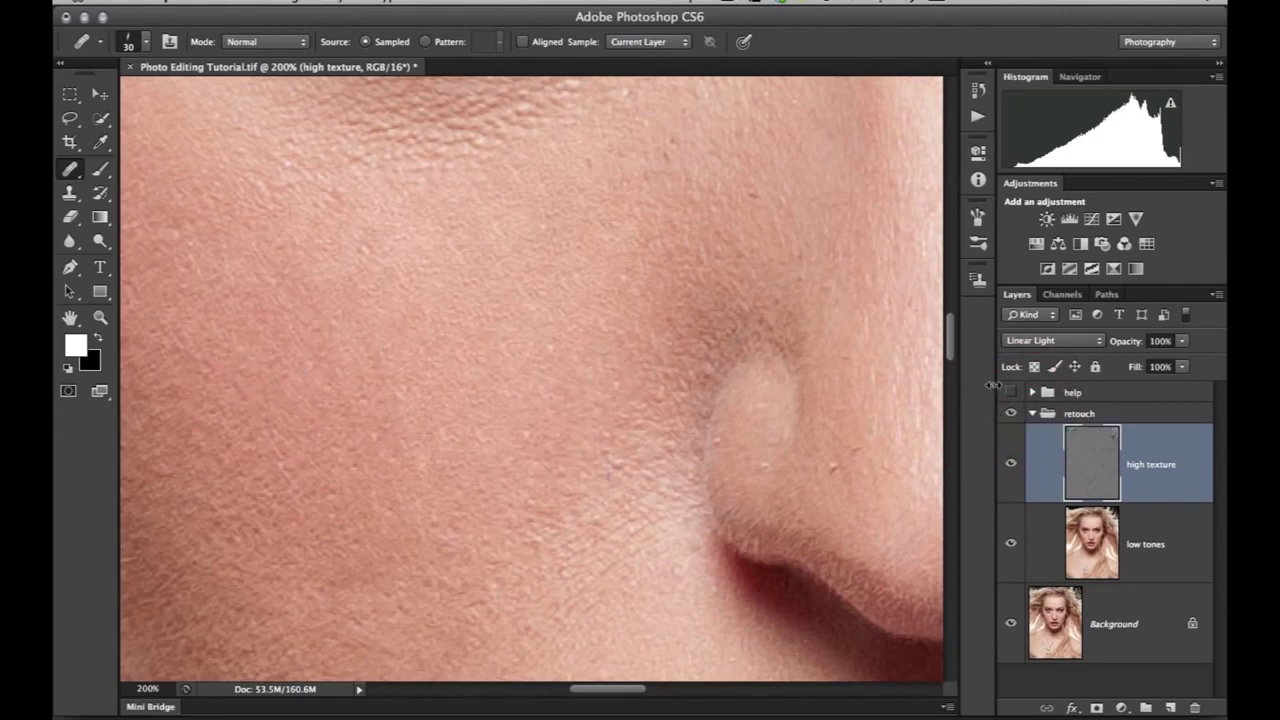
click(1010, 392)
Step: With a size 15 healing brush, heal the dark bumps on the right cheek beside the nose and upper lip
scroll(757, 567, up, 2)
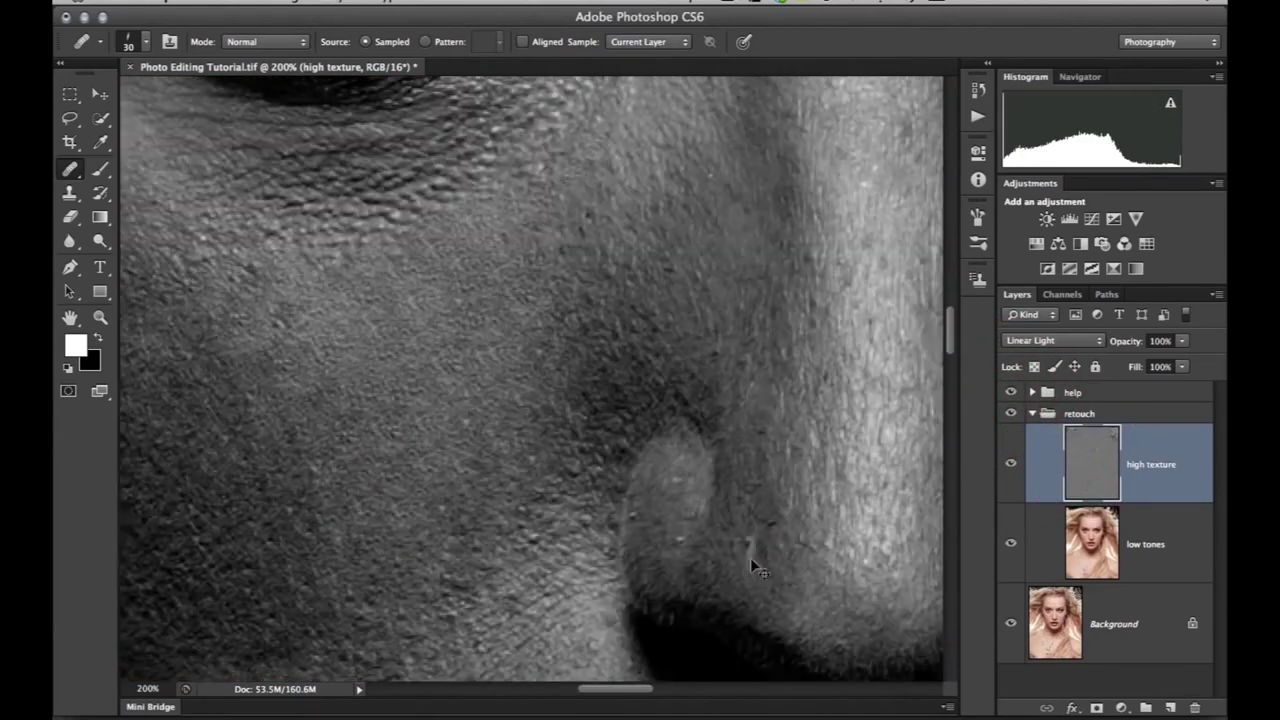
scroll(571, 536, up, 5)
key(super+0)
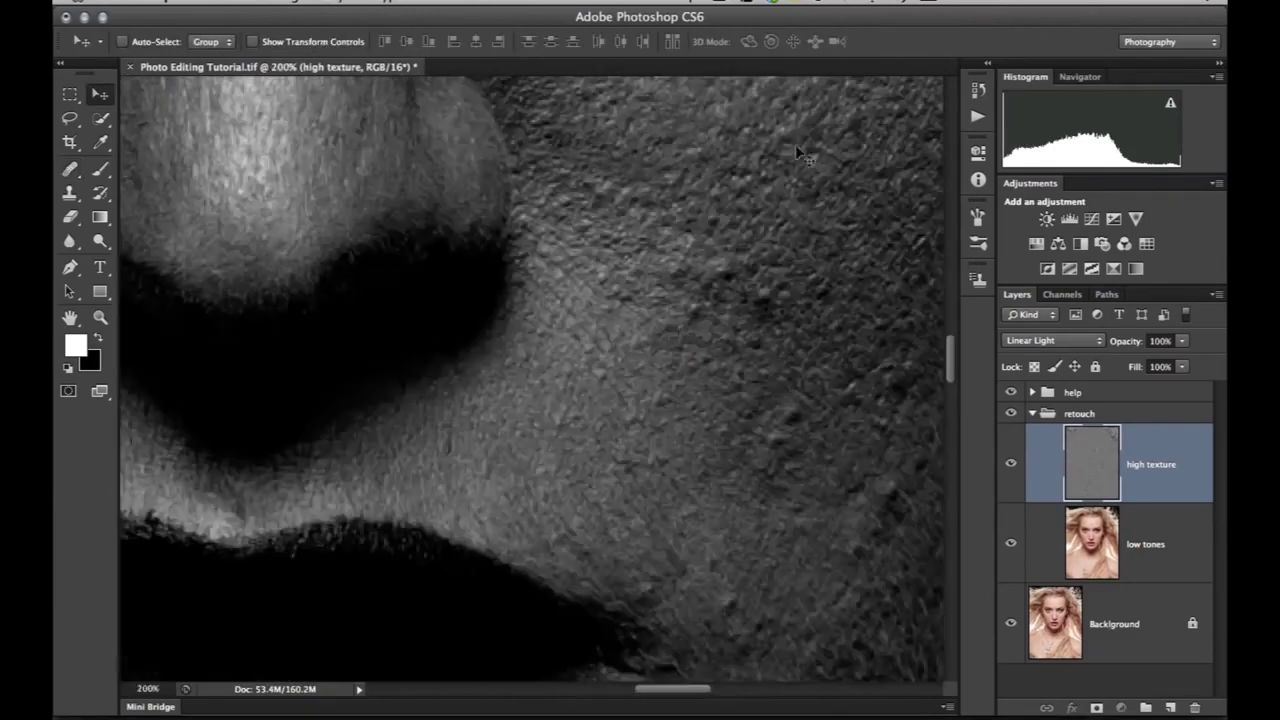
click(755, 309)
click(772, 466)
click(781, 443)
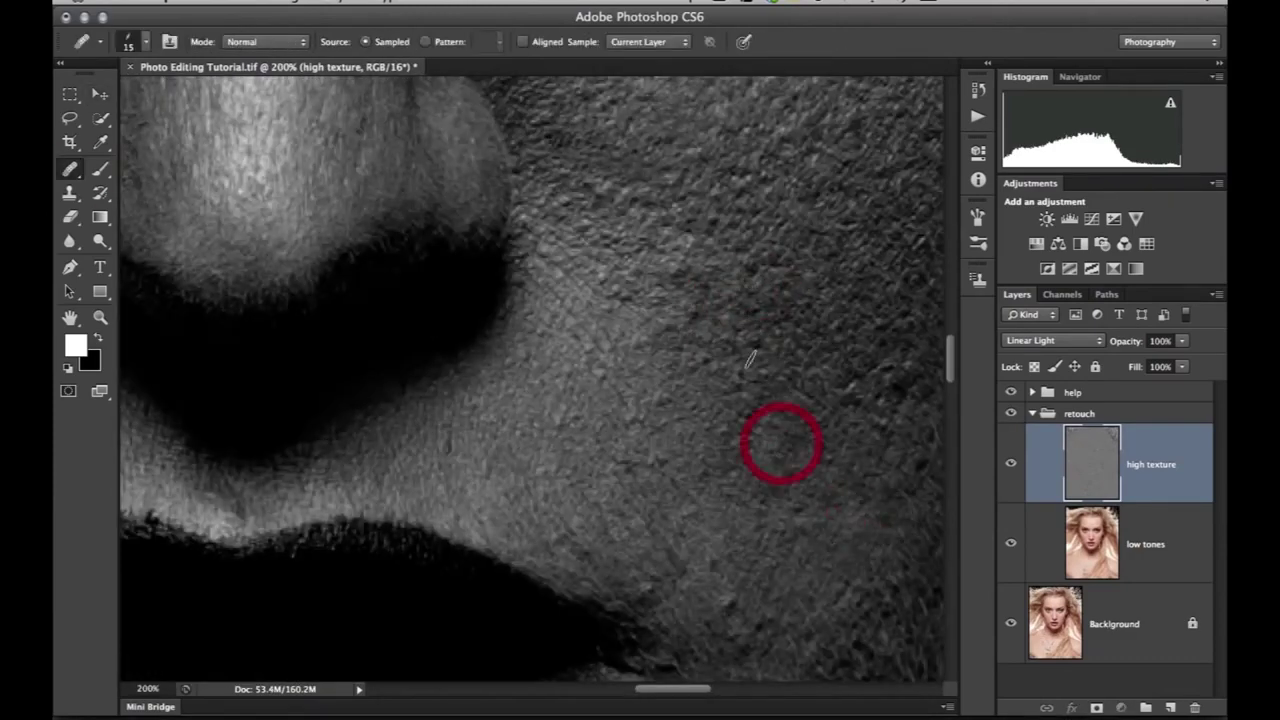
Step: Heal the bumps on the right cheek from beside the nostril up to below the eye
click(554, 366)
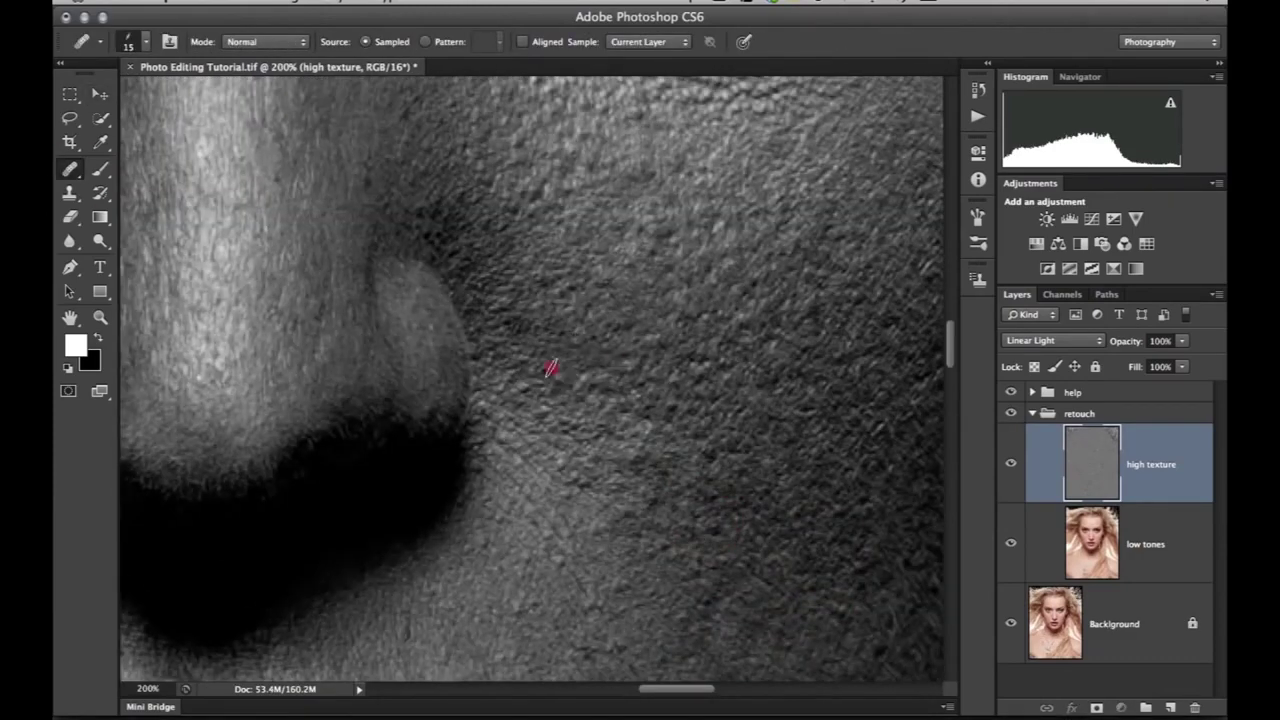
click(580, 517)
click(614, 300)
click(648, 443)
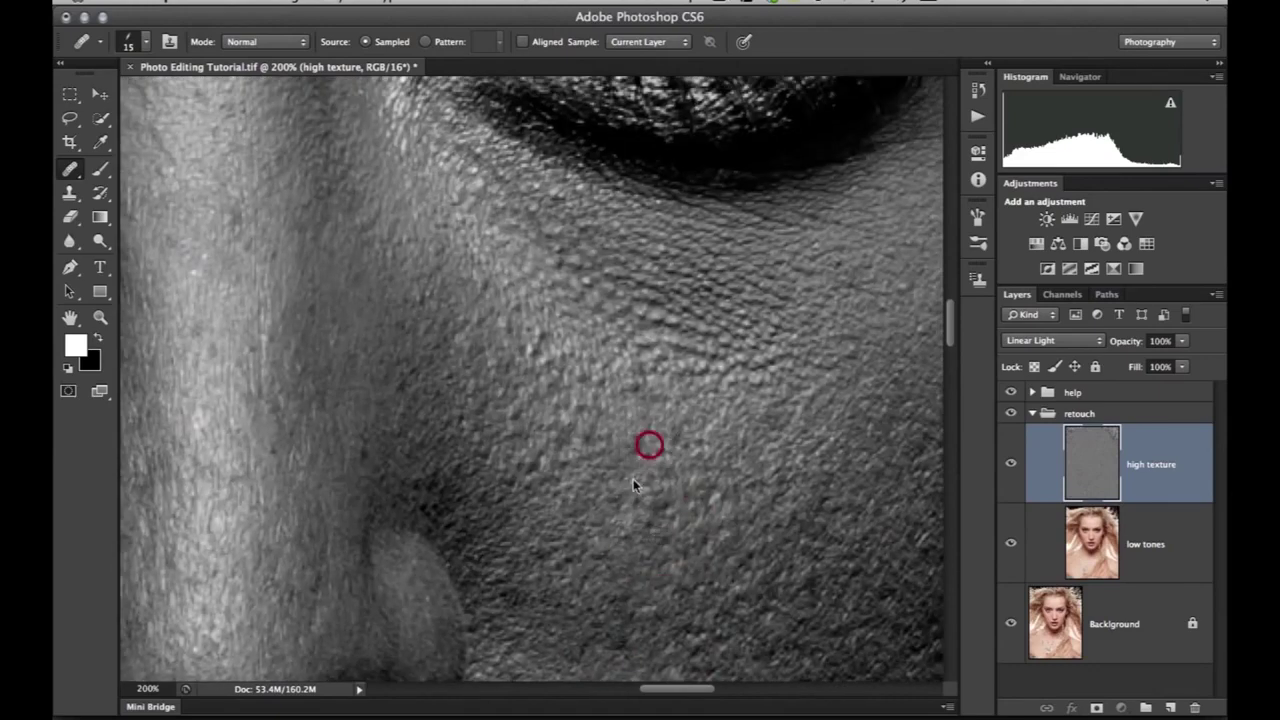
click(797, 580)
Step: Hide the help group and heal the remaining texture in color between the right nostril and the lower eyelid
click(1010, 393)
click(1012, 413)
click(648, 363)
click(614, 346)
click(445, 527)
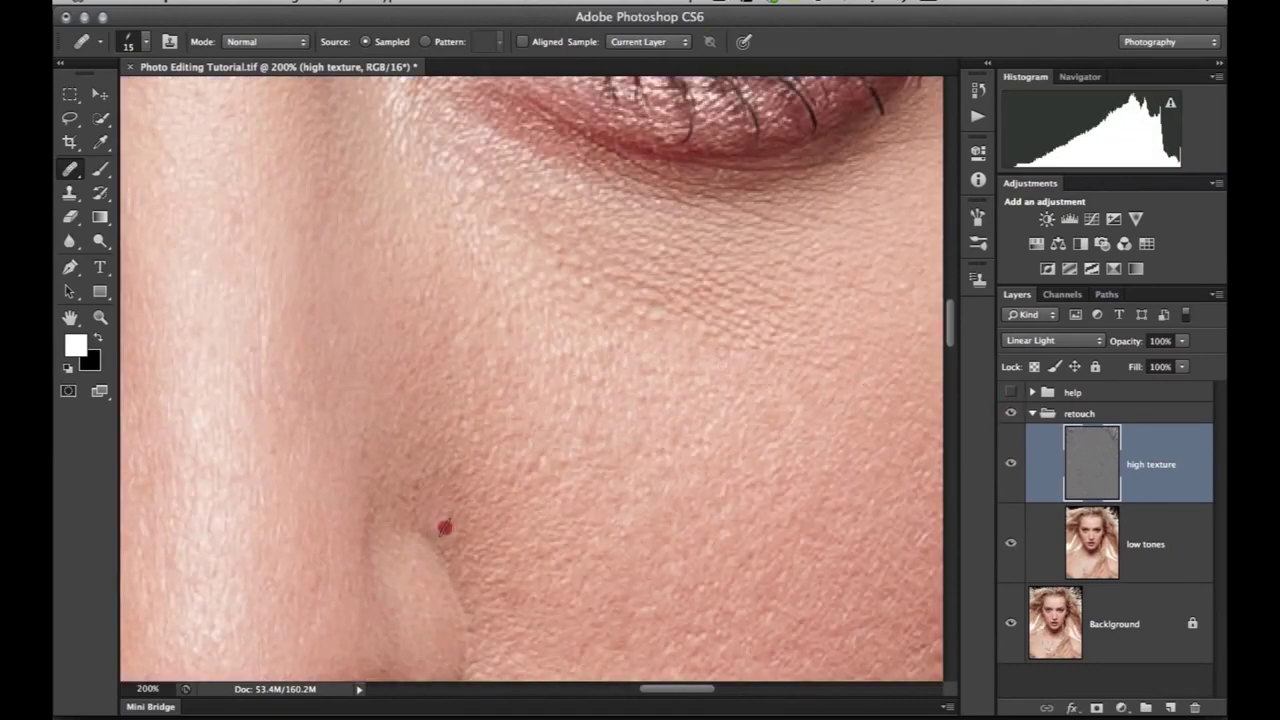
click(534, 309)
click(763, 323)
click(630, 273)
click(838, 288)
click(720, 218)
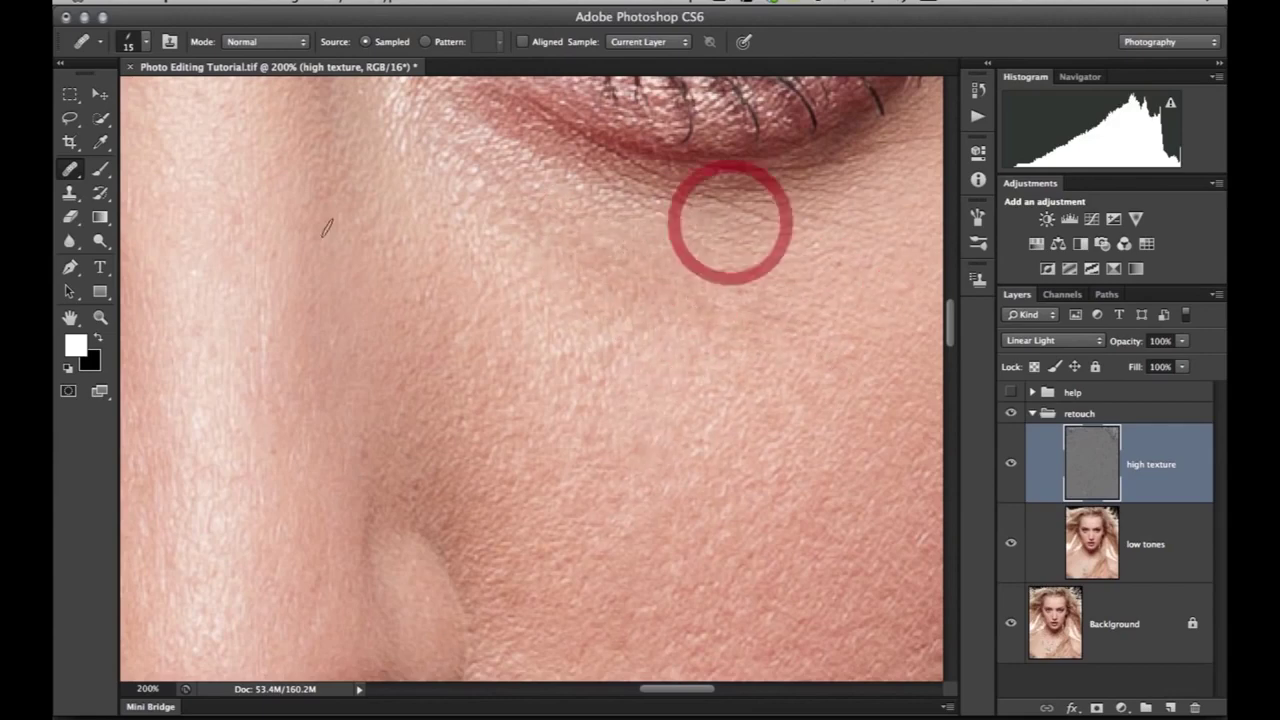
Step: Heal the skin below the outer half of the right eye
drag(677, 219, 477, 439)
click(776, 497)
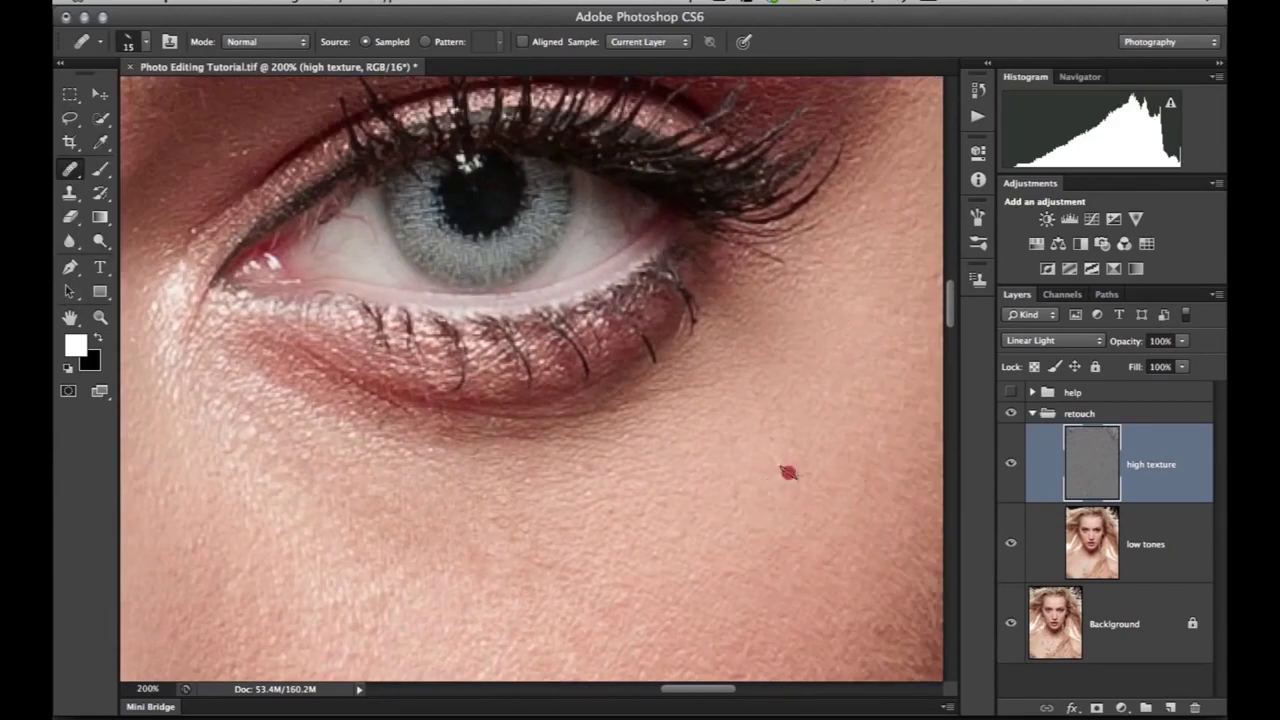
click(663, 398)
Step: Show the help group again and compare the face at 100% view with and without the retouch group
drag(300, 300, 850, 390)
key(super+minus)
click(1010, 392)
click(1010, 413)
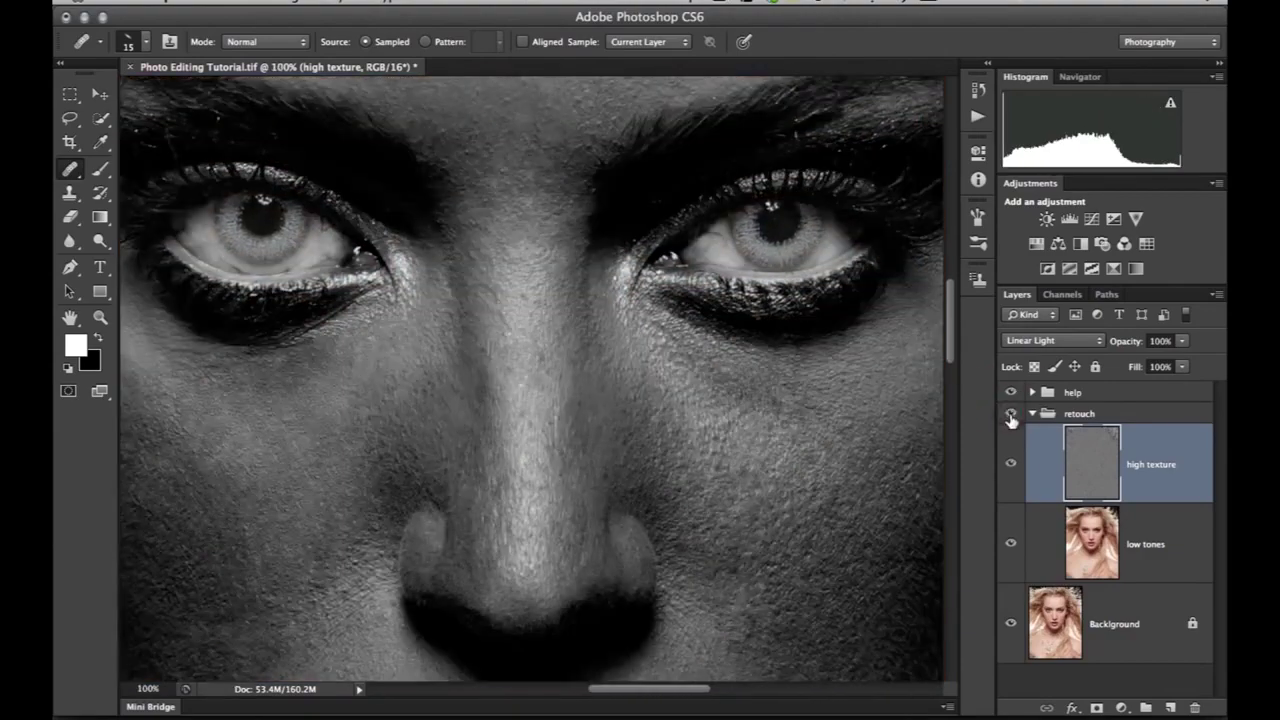
drag(530, 520, 538, 220)
click(1010, 413)
Step: Heal the bumps on the left lower cheek and above the left corner of the mouth
drag(400, 280, 563, 350)
click(411, 273)
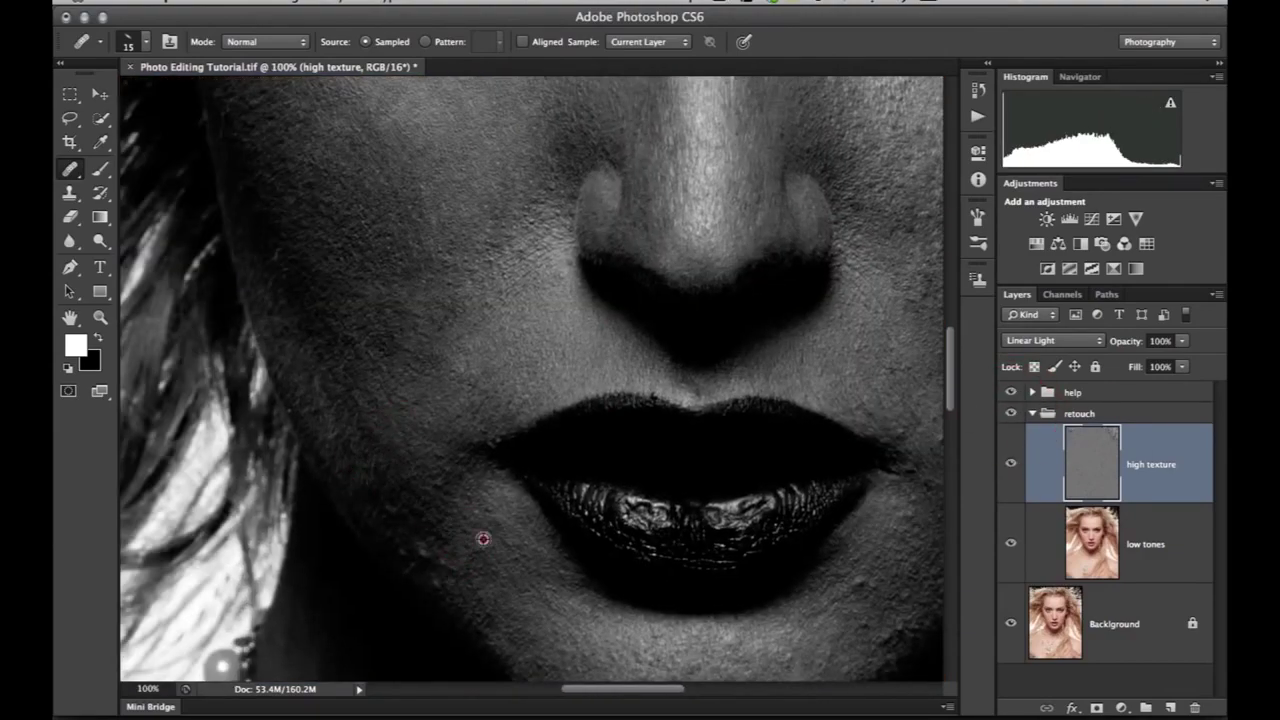
mouse_move(648, 378)
mouse_down()
mouse_move(666, 437)
mouse_move(677, 397)
mouse_up()
key(s)
alt+click(500, 151)
drag(417, 42, 353, 72)
drag(522, 42, 457, 72)
key(j)
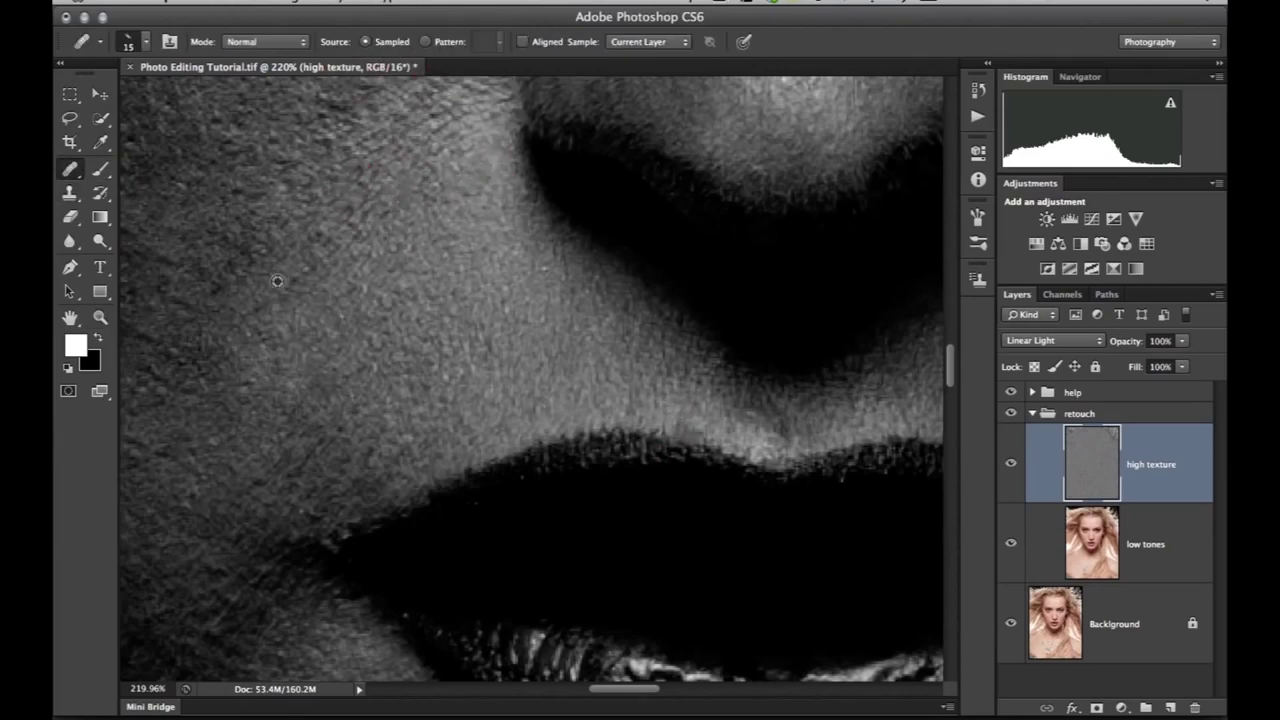
Step: Heal the bumps on the right cheek around the corner of the mouth, displaying the edit history alongside
scroll(340, 177, up, 3)
scroll(377, 357, right, 5)
click(737, 343)
click(630, 452)
click(978, 91)
click(638, 518)
click(570, 540)
click(480, 349)
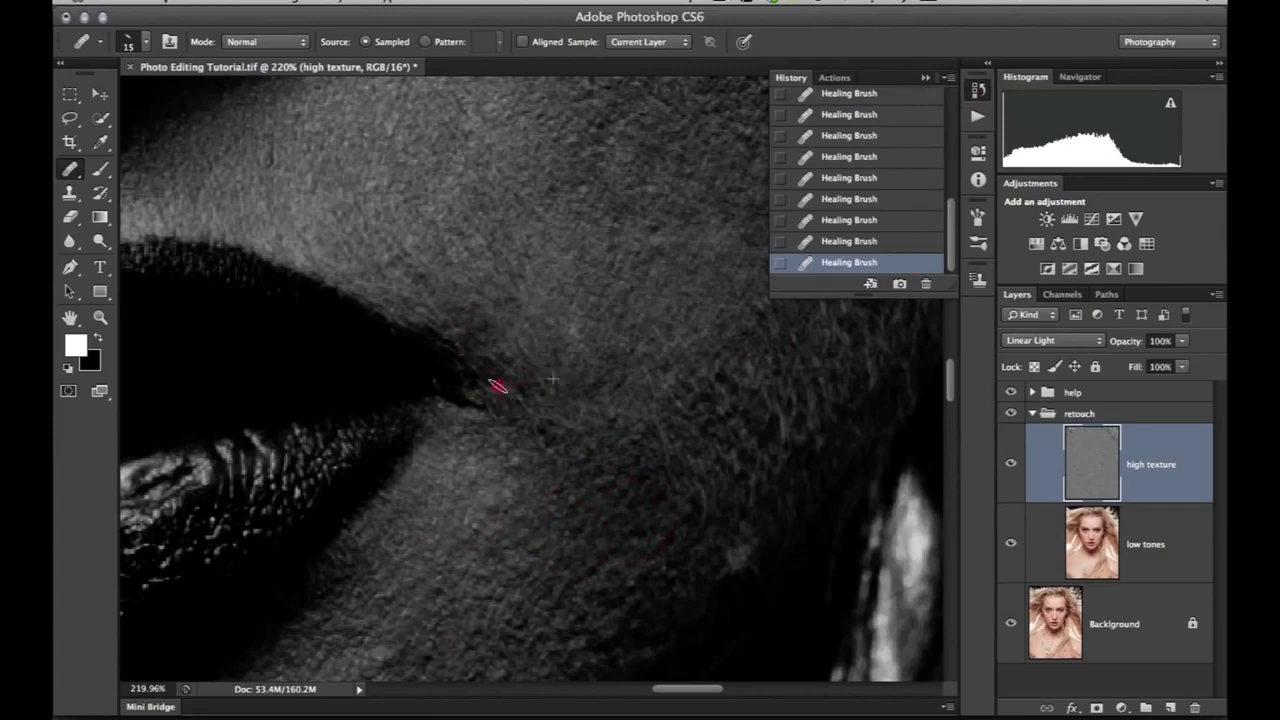
Step: Heal the bumps along the right jaw below the corner of the mouth
scroll(580, 350, down, 3)
scroll(580, 350, right, 2)
click(418, 335)
click(386, 586)
click(391, 480)
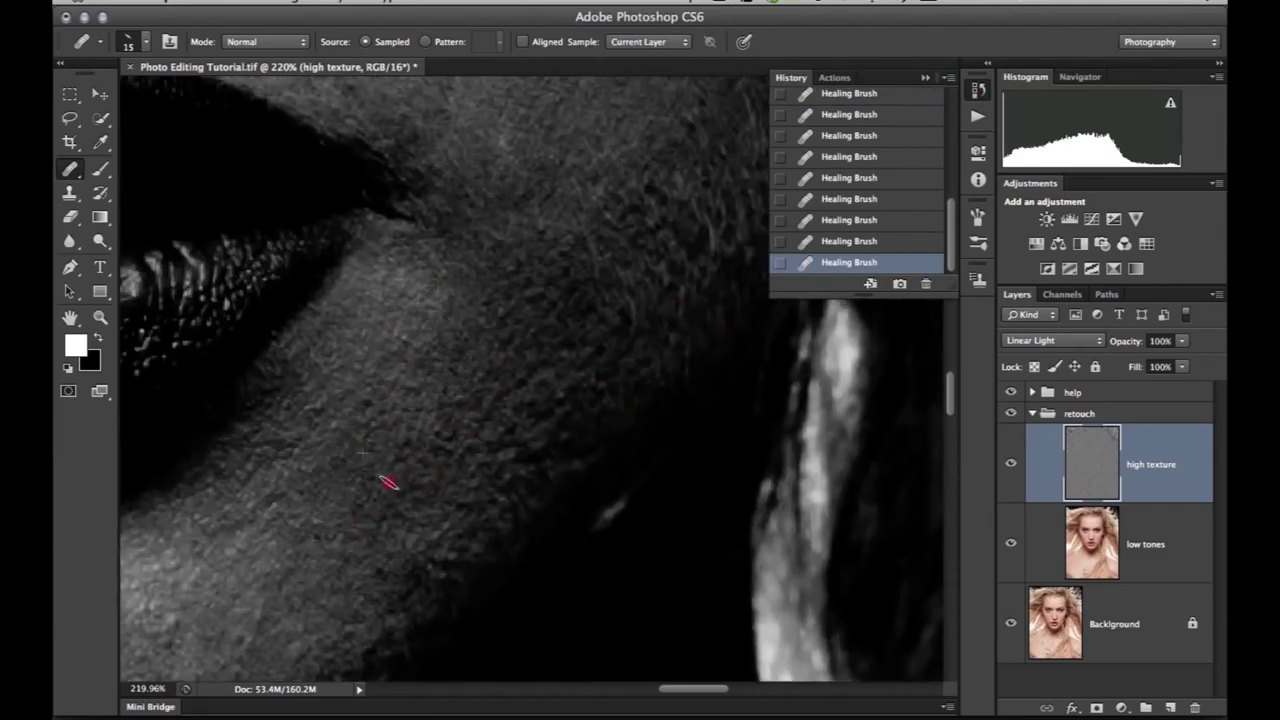
scroll(430, 440, down, 3)
scroll(430, 440, left, 2)
click(607, 320)
Step: Heal the bumps across the chin and compare it with and without the retouch group
scroll(637, 333, down, 3)
scroll(637, 333, left, 2)
click(420, 386)
click(351, 392)
click(452, 338)
scroll(484, 331, left, 4)
click(580, 357)
click(406, 291)
click(644, 300)
click(1011, 413)
click(1011, 413)
Step: Heal the bumps on the left side of the chin and jaw
scroll(490, 386, left, 3)
click(490, 386)
click(463, 191)
drag(463, 191, 549, 457)
click(329, 177)
drag(329, 177, 540, 430)
click(522, 458)
click(467, 557)
Step: At 66.67% view, hide the help group and heal the remaining spots around the mouth and chin in color
key(super+minus)
key(super+minus)
key(super+minus)
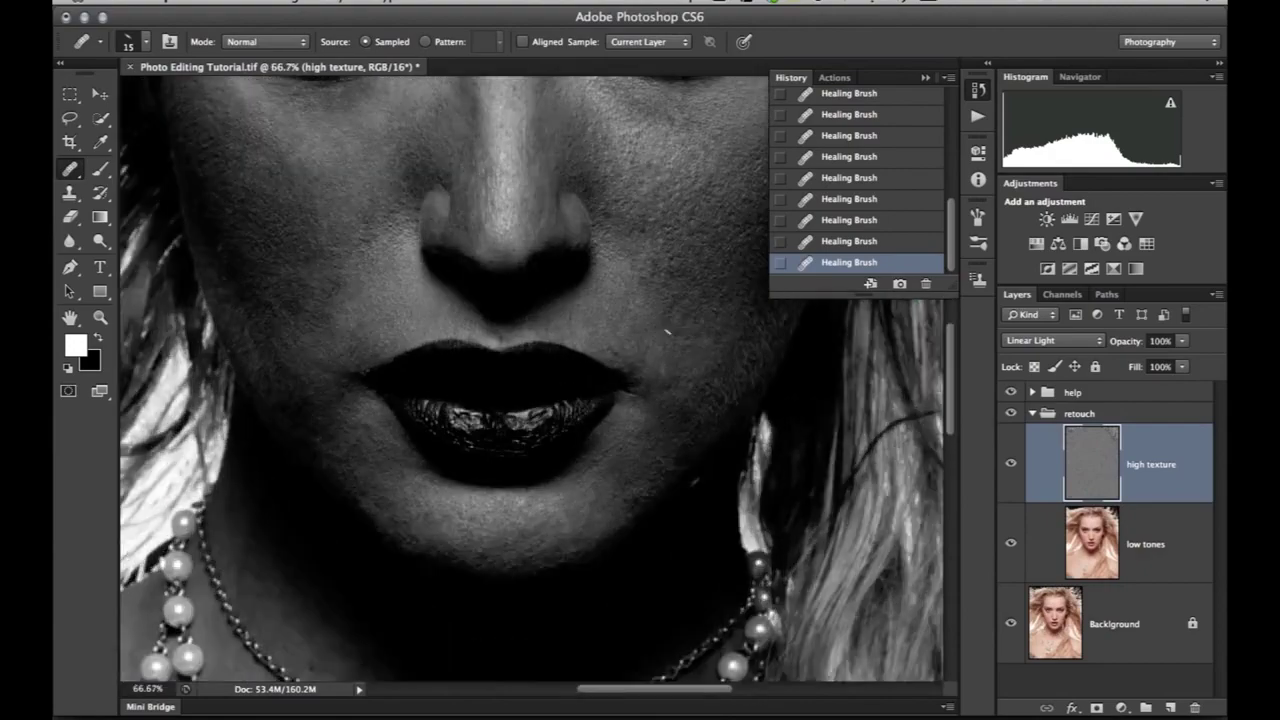
drag(669, 331, 583, 474)
click(1011, 392)
drag(560, 280, 597, 380)
alt+click(603, 392)
click(597, 378)
drag(575, 650, 650, 175)
click(654, 266)
click(507, 263)
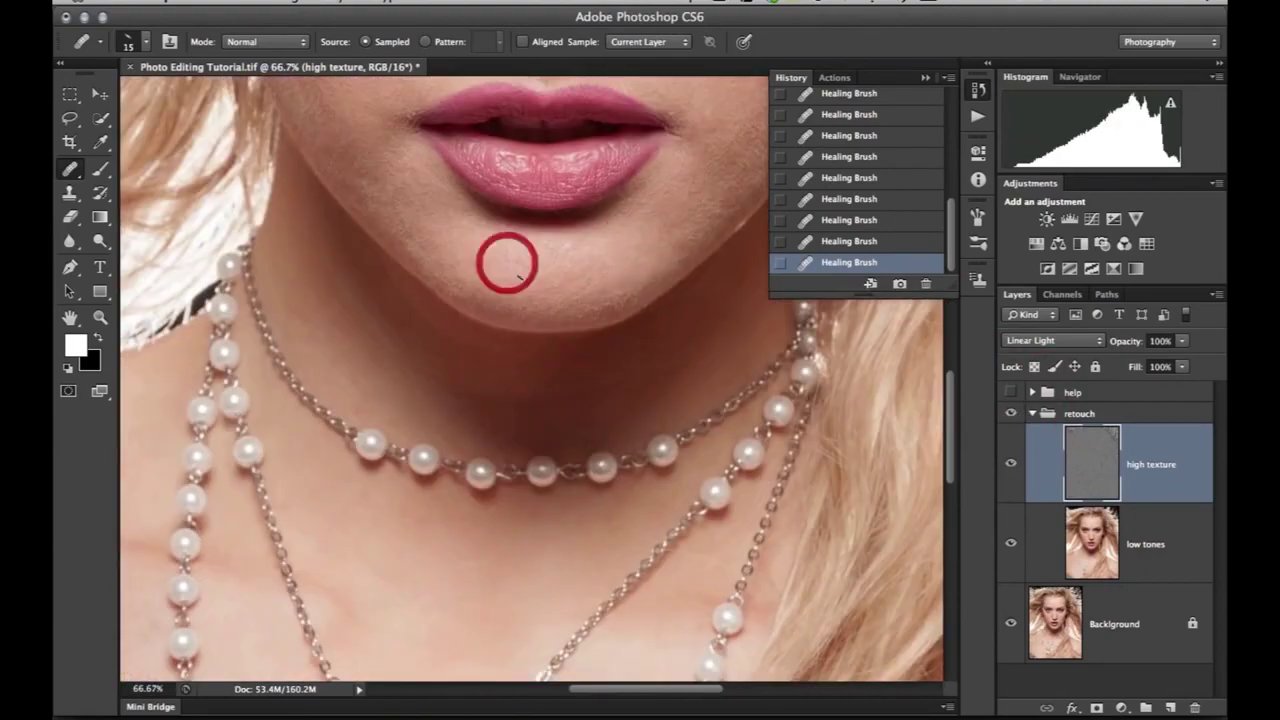
click(495, 255)
drag(450, 480, 499, 275)
Step: Show the help group and heal the spots on the shoulder and upper chest around the necklaces, enlarging the brush to 35
click(1011, 392)
alt+click(171, 519)
click(189, 560)
scroll(457, 491, down, 5)
scroll(457, 491, left, 5)
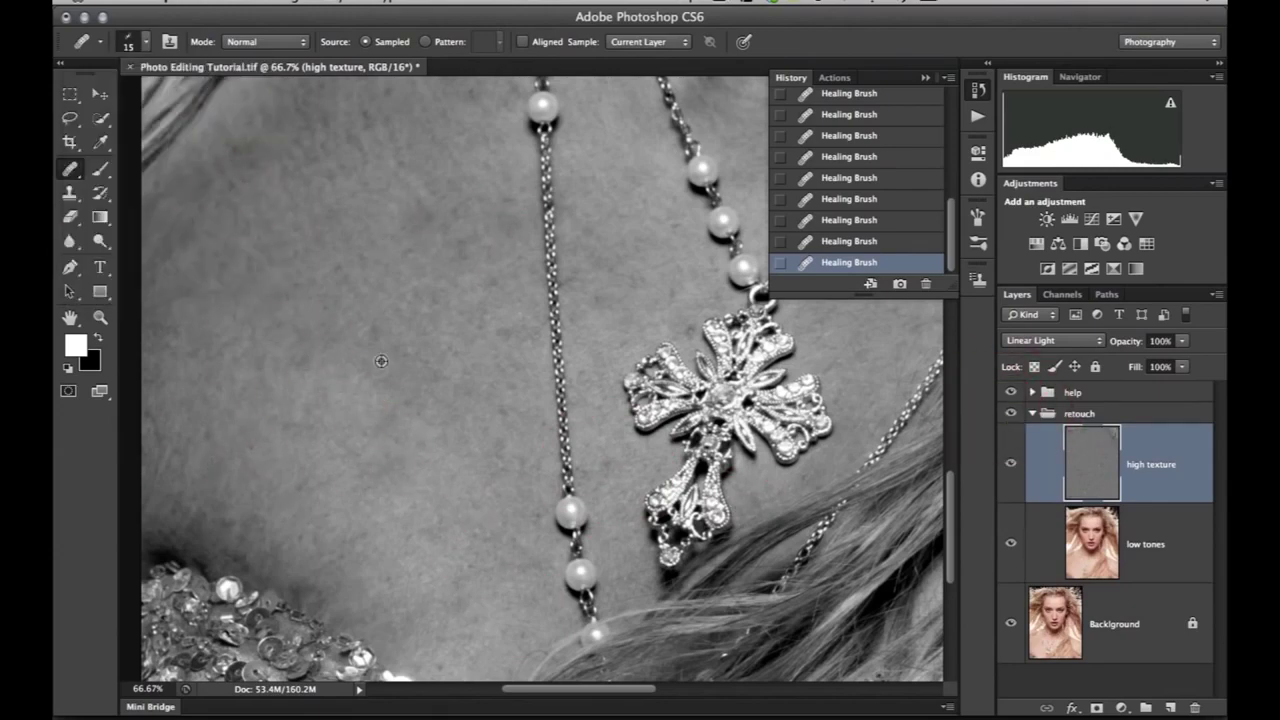
scroll(510, 243, up, 5)
scroll(274, 353, right, 1)
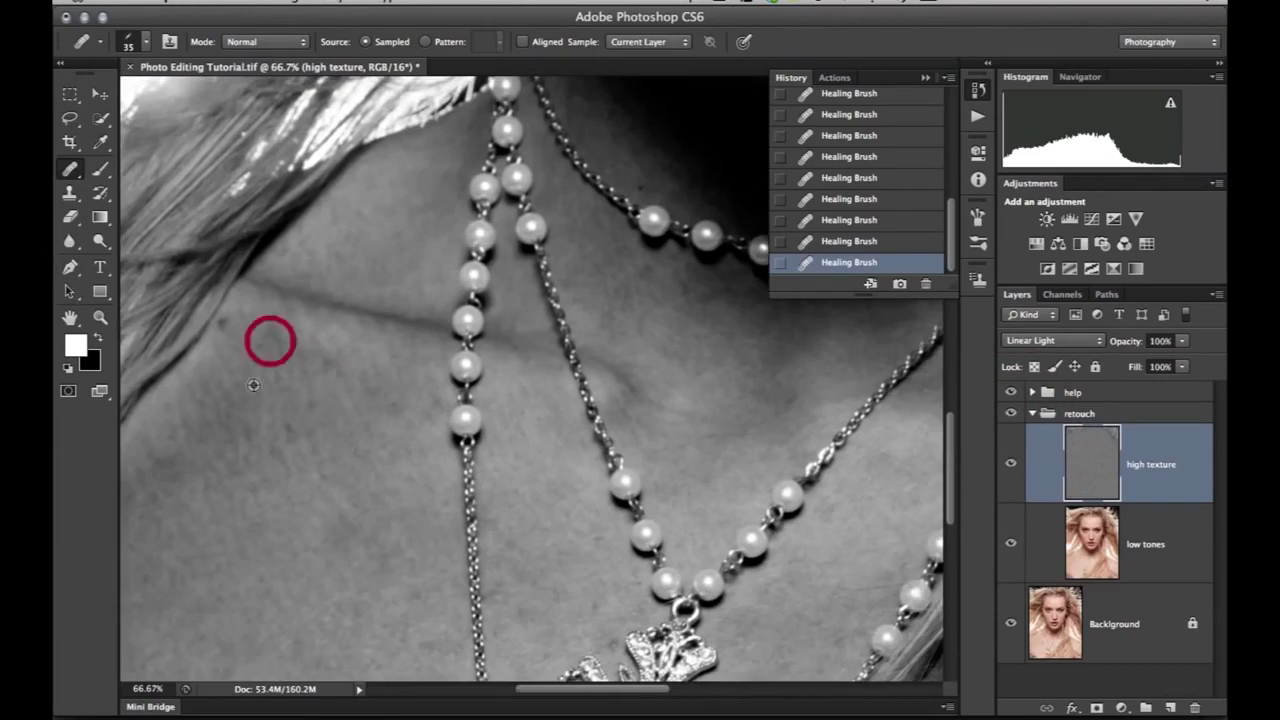
click(708, 366)
scroll(586, 384, right, 8)
click(349, 382)
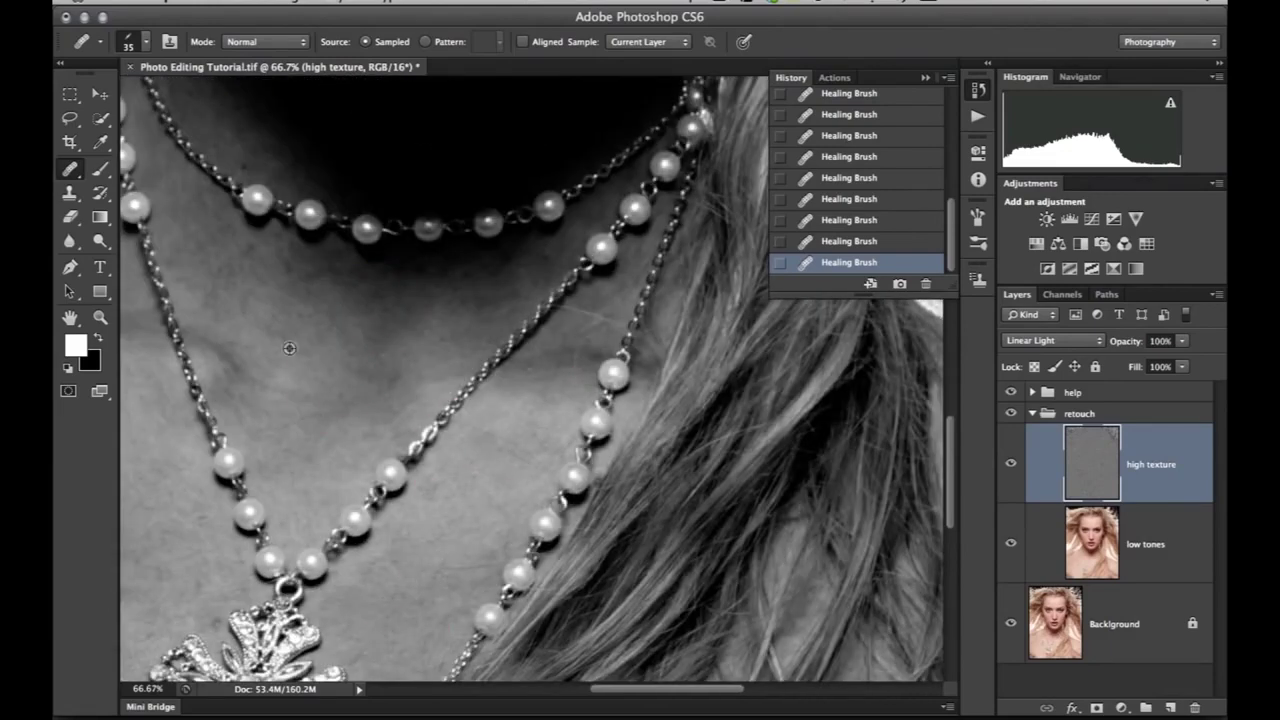
Step: Return to the face and heal the bumps on the right cheek beside the nose
scroll(309, 223, left, 10)
scroll(309, 223, down, 5)
scroll(486, 334, up, 10)
scroll(580, 358, right, 3)
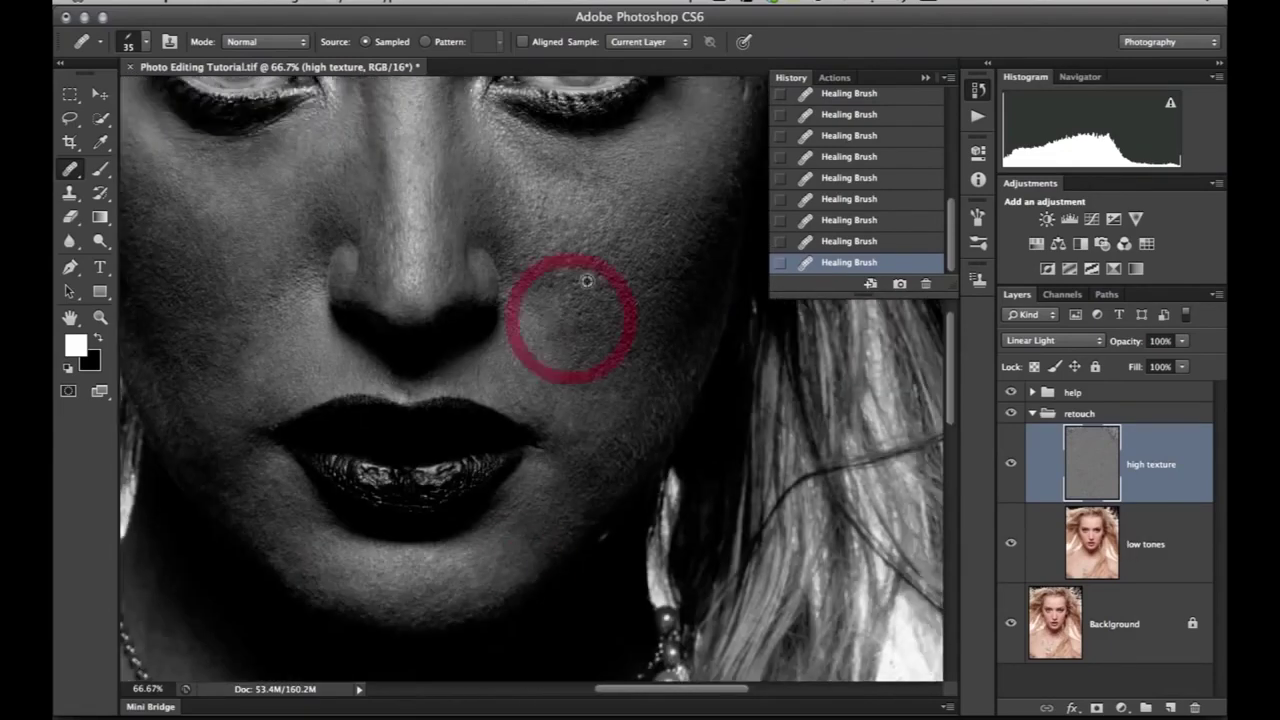
scroll(255, 313, left, 5)
scroll(255, 313, up, 2)
click(557, 309)
Step: Make the healing brush tip round and reduce its size to 12
click(146, 42)
drag(115, 232, 131, 241)
drag(111, 96, 97, 96)
click(565, 237)
key(bracketright)
Step: With a size 20 healing brush, heal the uneven texture on both cheeks below the eyes
scroll(391, 386, up, 10)
scroll(391, 386, right, 2)
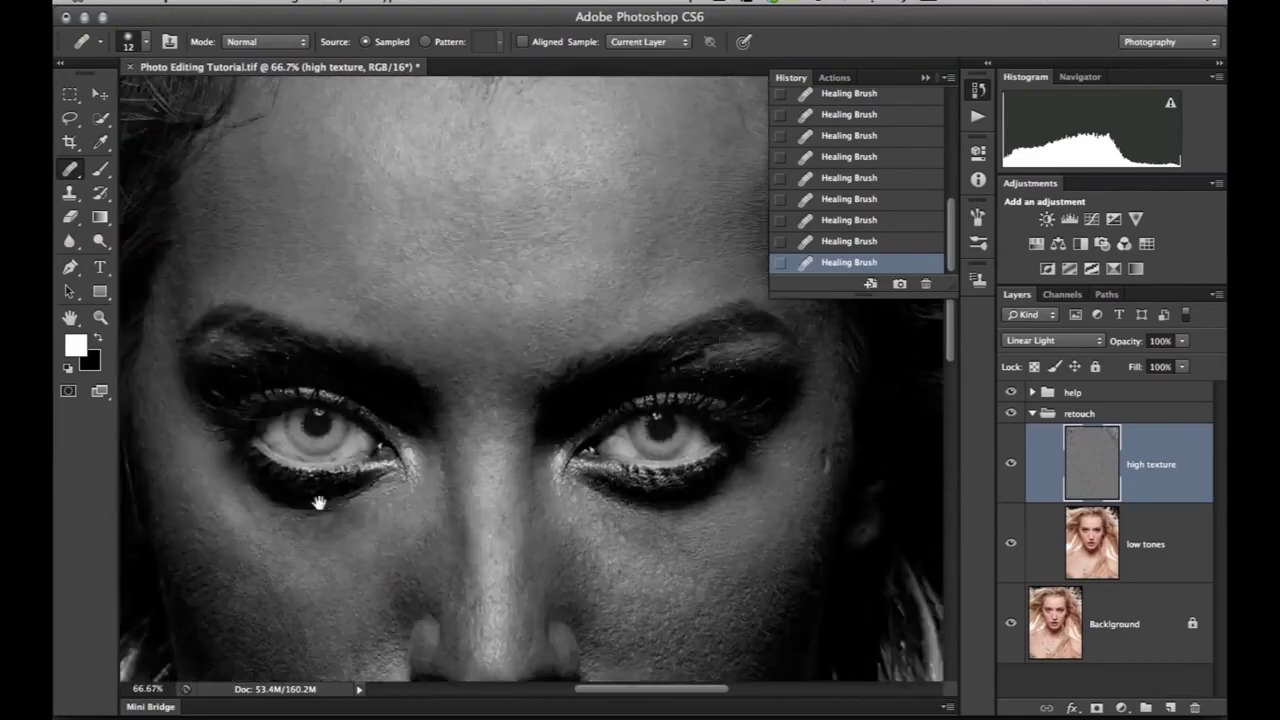
key(h)
drag(523, 369, 495, 364)
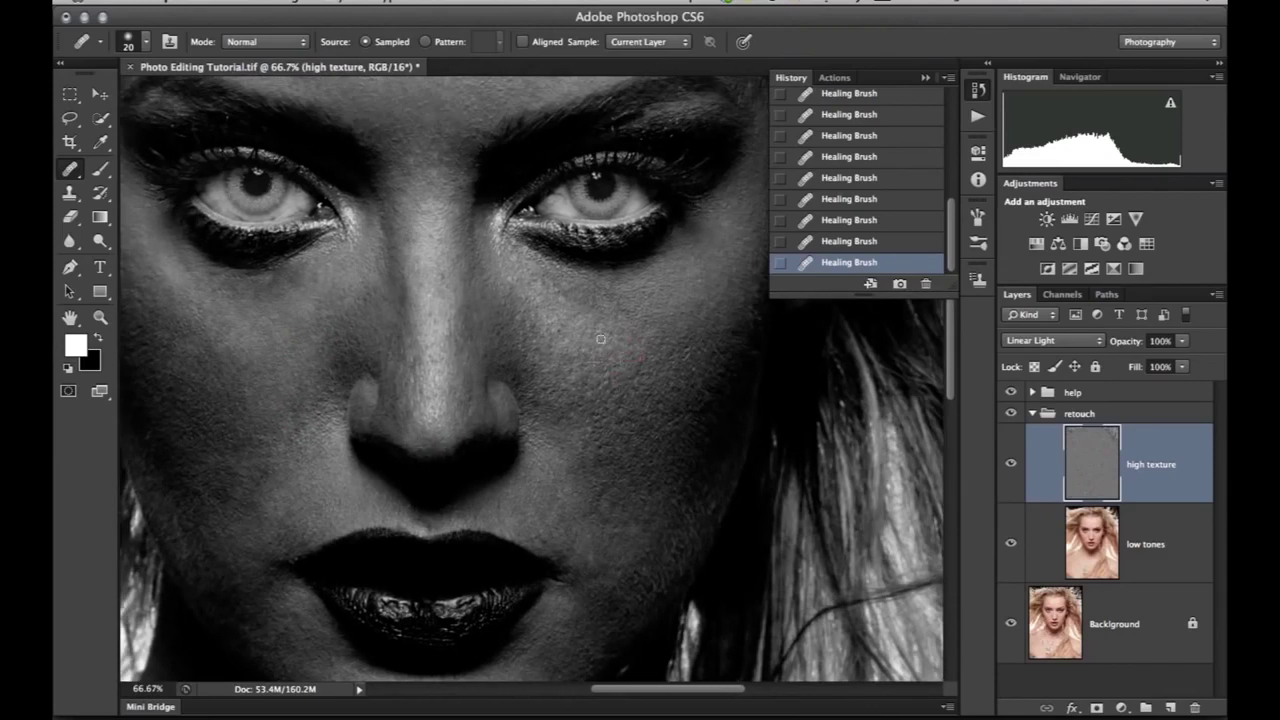
alt+click(551, 326)
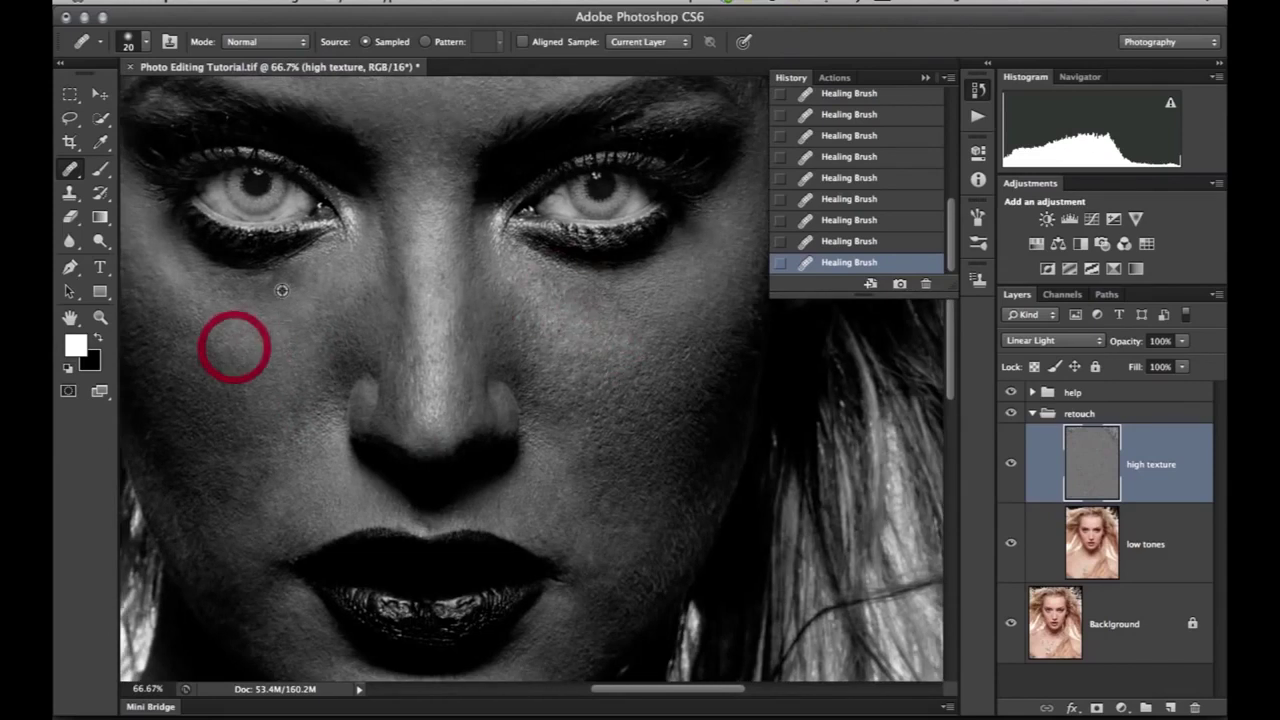
click(249, 306)
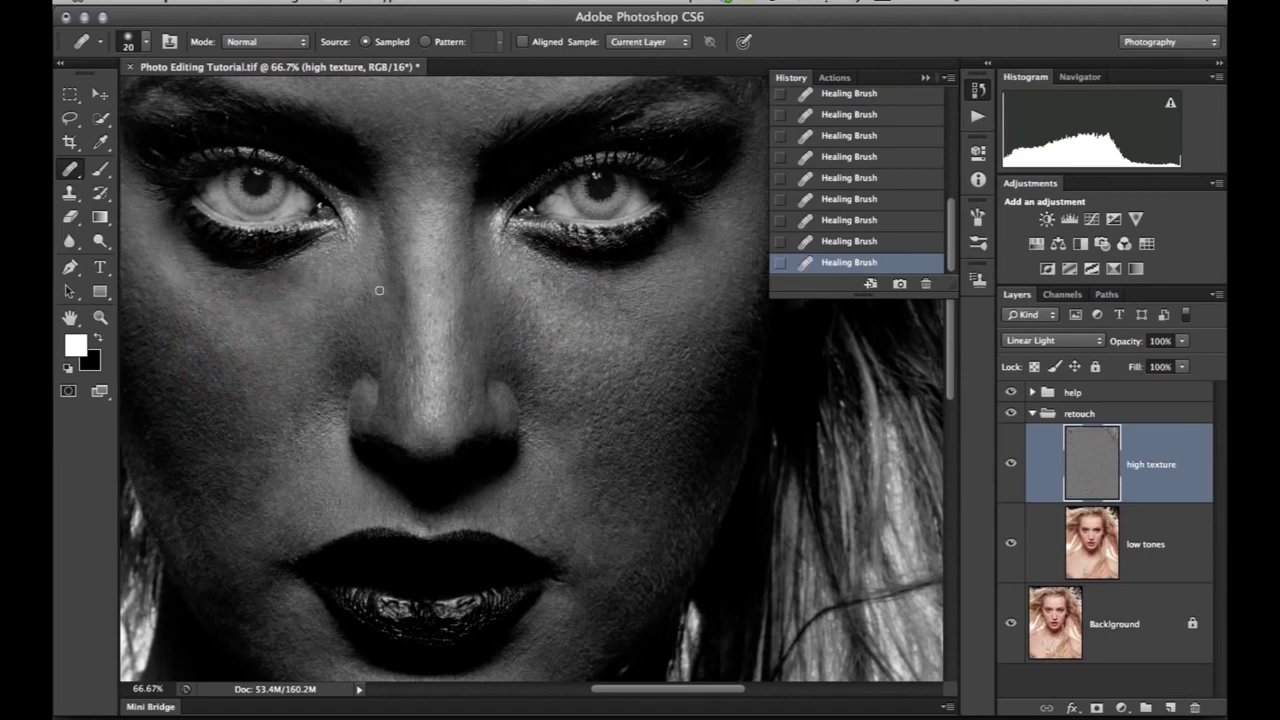
drag(463, 327, 507, 379)
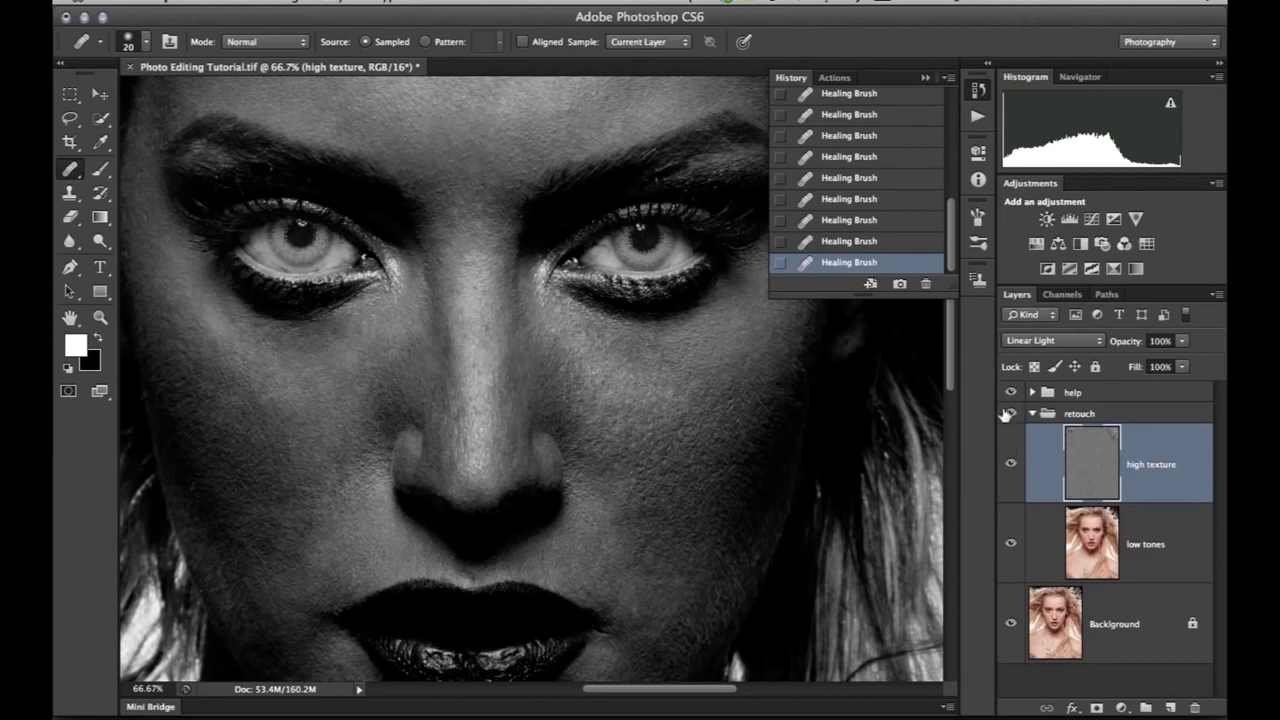
Step: Hide the help group and toggle the retouch group off and on to compare the face before and after
click(1009, 393)
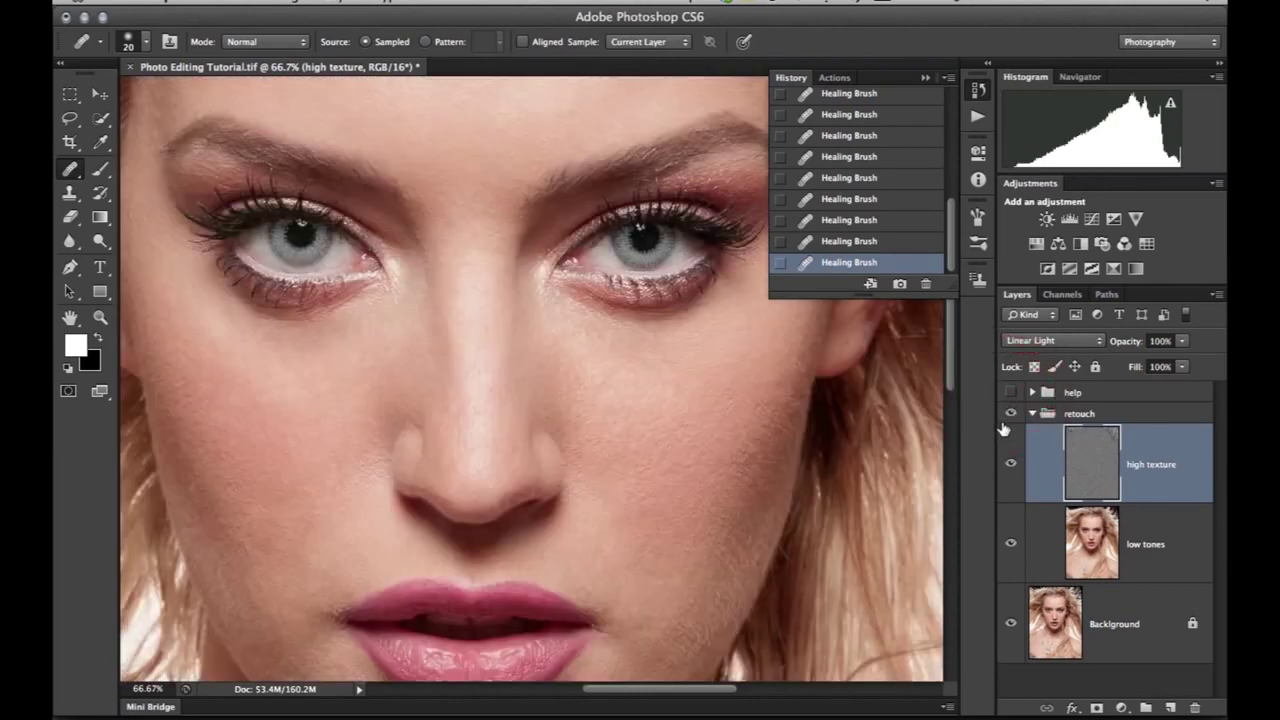
click(1009, 415)
click(1008, 415)
click(1008, 416)
click(1008, 415)
Step: Heal the remaining bumps above the outer end of the right eyebrow and in the middle of the forehead
scroll(508, 426, up, 5)
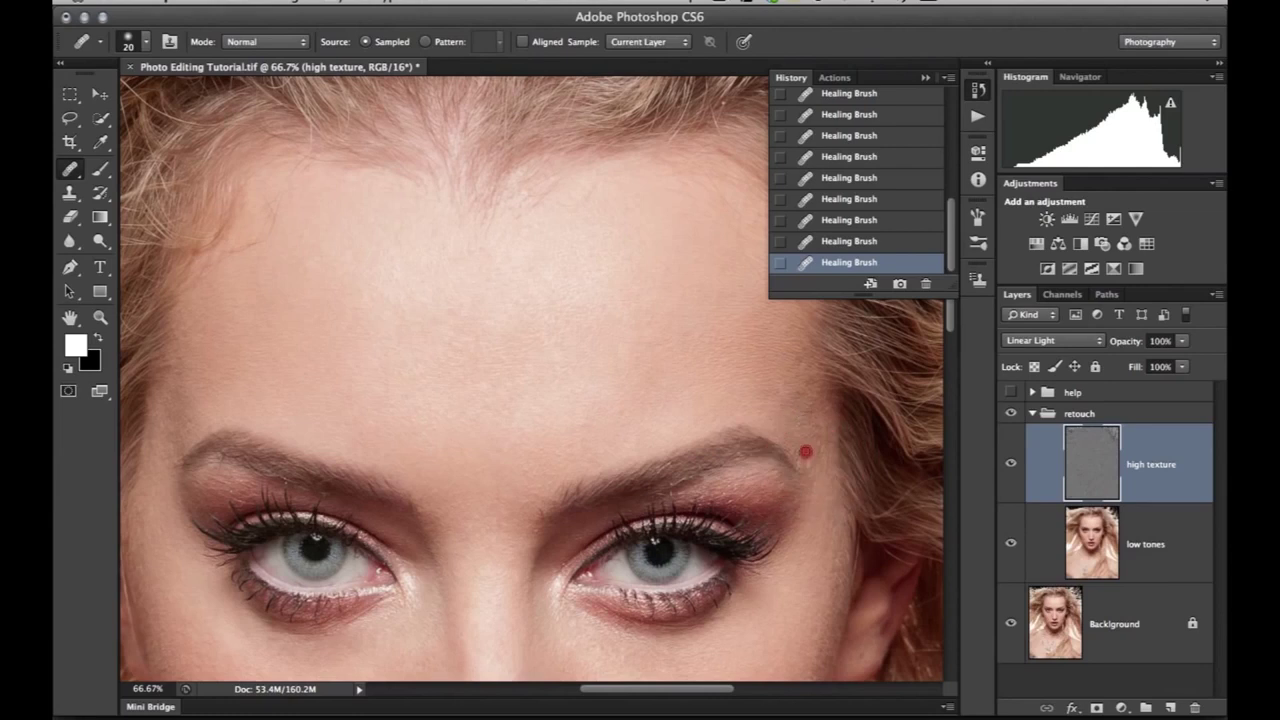
alt+click(764, 386)
mouse_move(796, 394)
mouse_down()
mouse_move(806, 391)
mouse_move(794, 377)
mouse_move(765, 399)
mouse_up()
alt+click(757, 380)
click(765, 399)
alt+click(468, 383)
click(475, 357)
alt+click(469, 398)
click(504, 364)
Step: Compare the forehead and cheeks with the retouch group hidden, and show the group again
click(1010, 414)
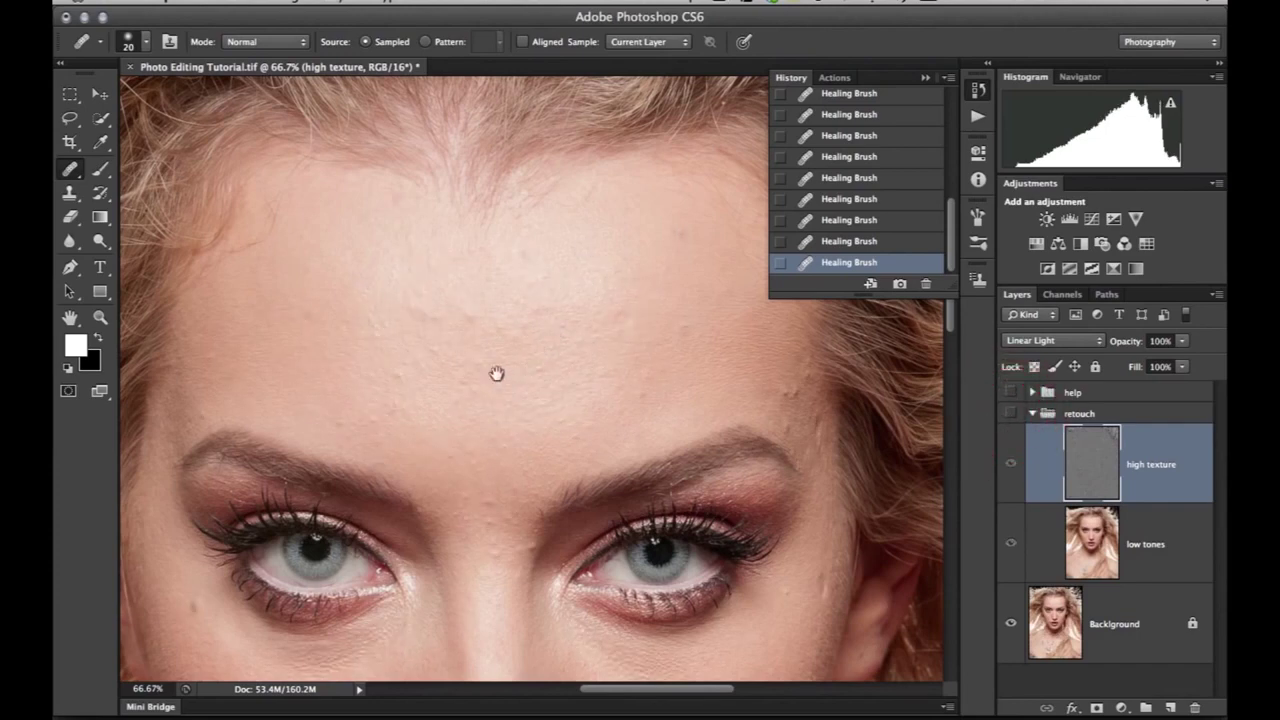
drag(497, 371, 474, 217)
drag(491, 329, 532, 209)
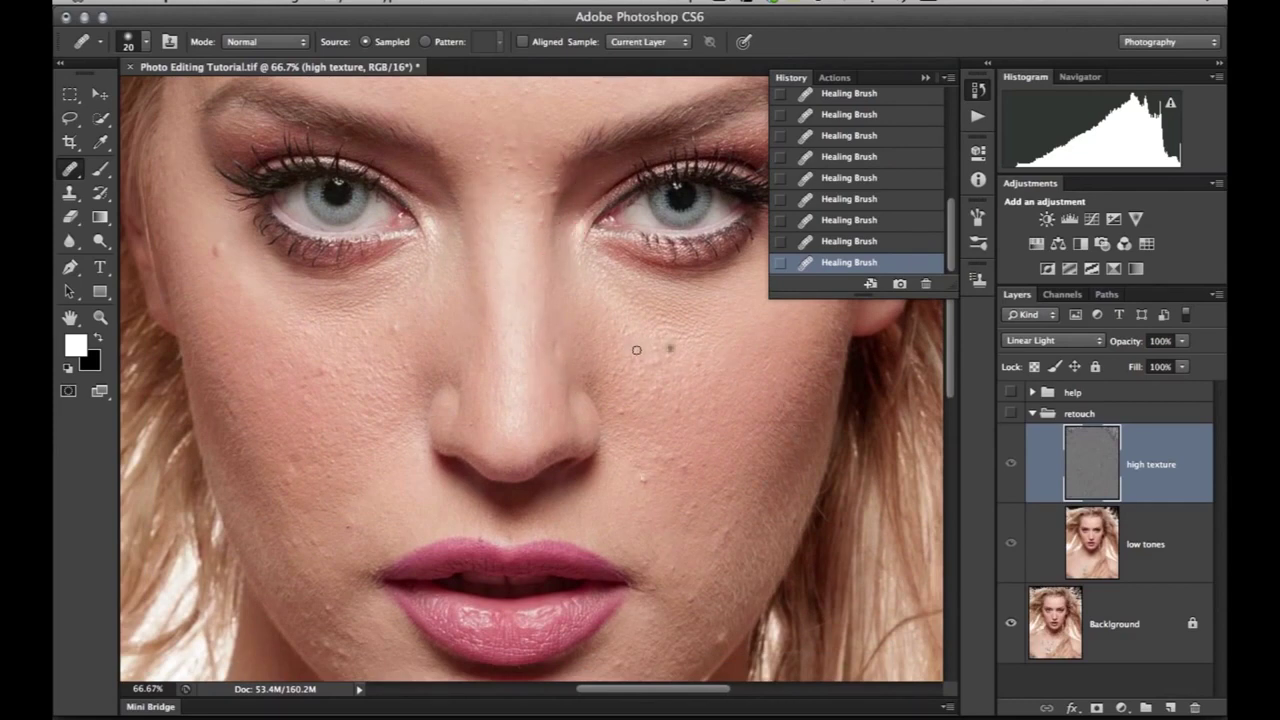
click(1009, 418)
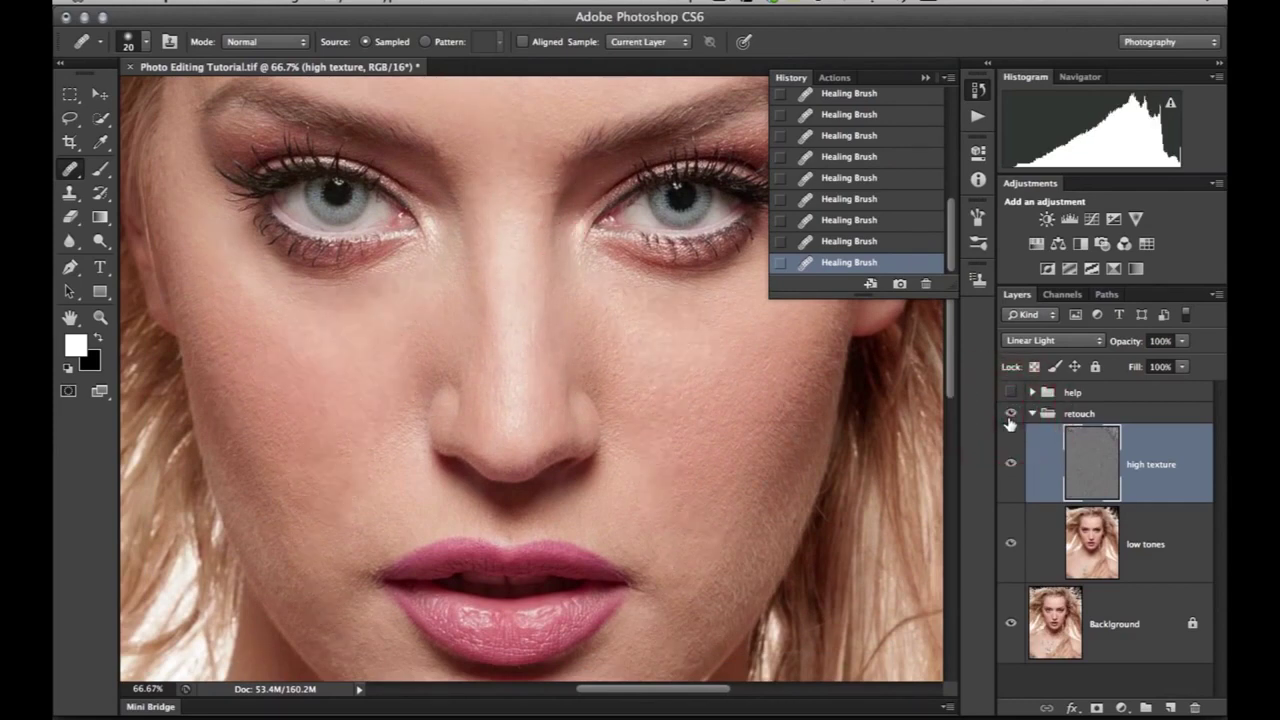
Step: Inspect the retouched skin texture around the nose at 100% zoom and one level closer
click(293, 294)
click(284, 294)
key(super+1)
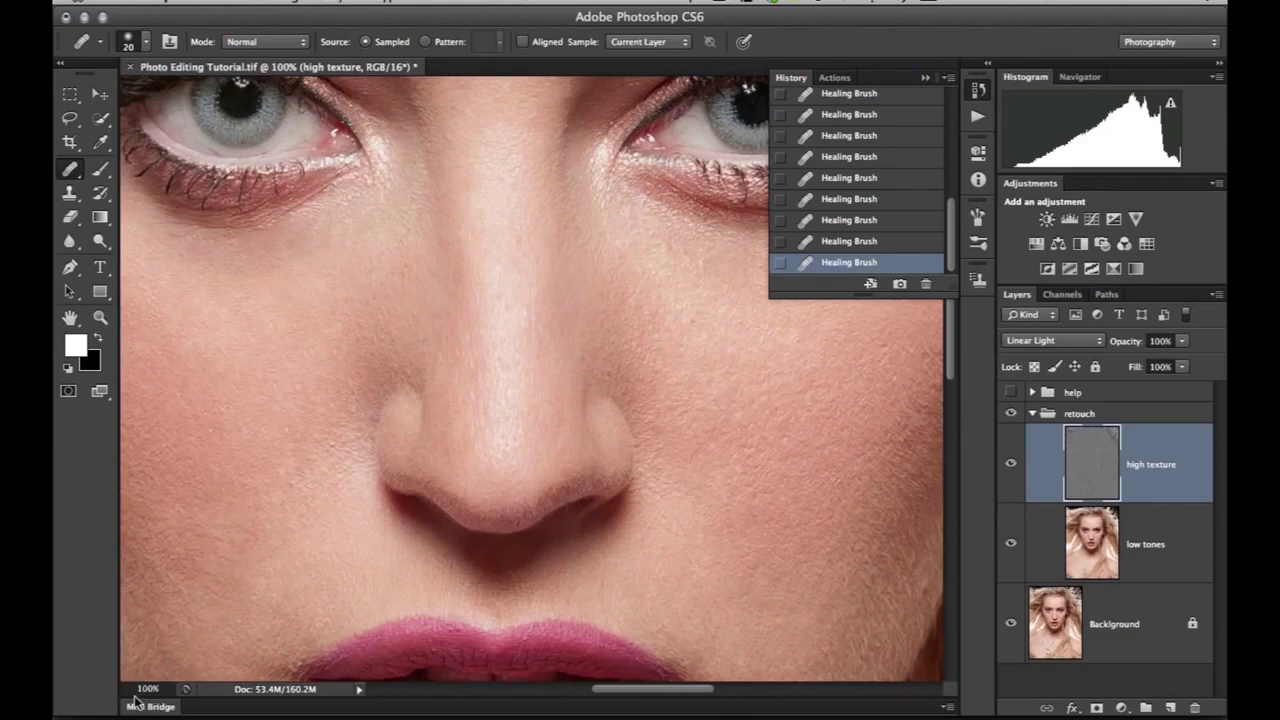
key(super+equal)
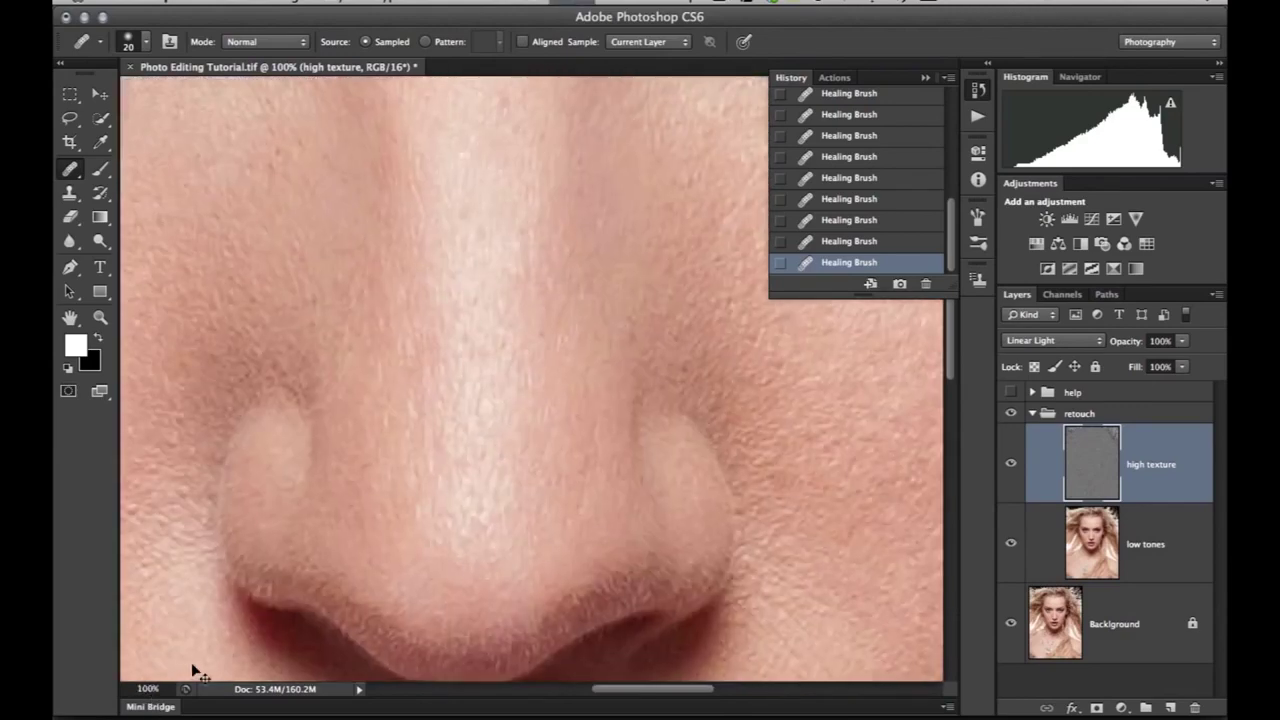
key(super+minus)
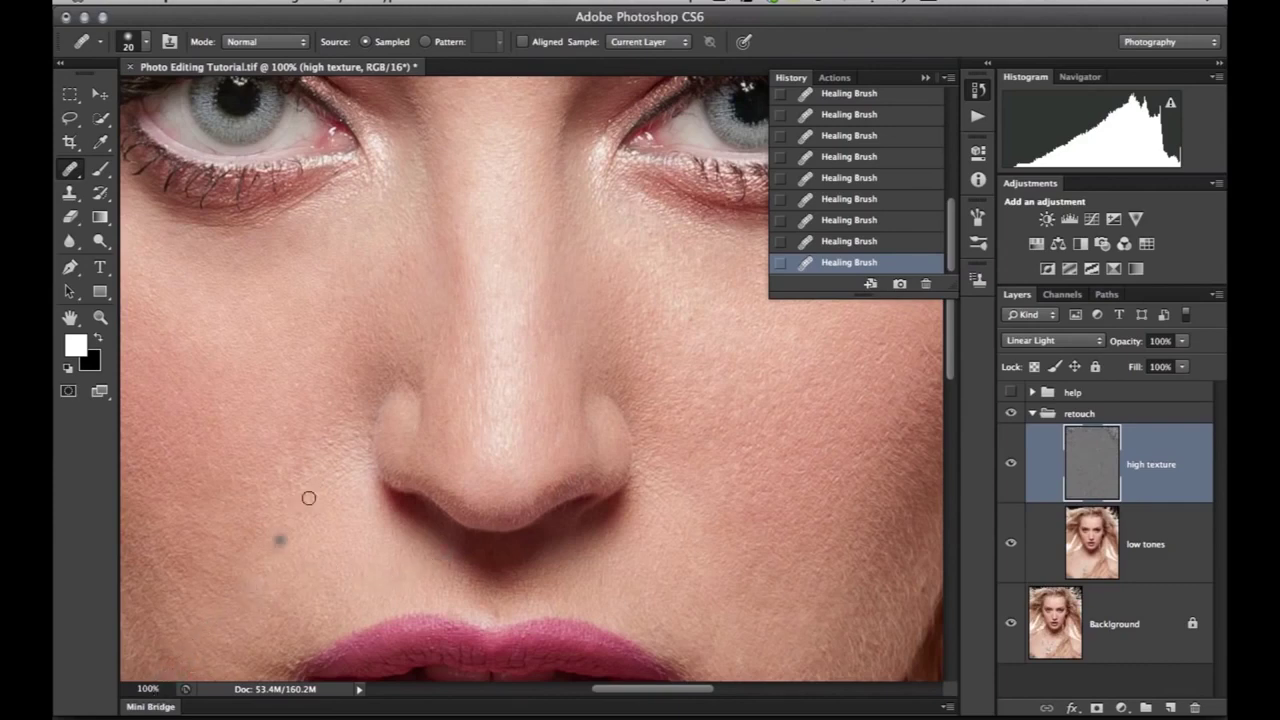
Step: Examine the lips, chin and both cheeks at 100% zoom, comparing the left cheek with the retouch group off and on
mouse_move(242, 452)
mouse_down()
mouse_move(386, 434)
mouse_move(340, 480)
mouse_move(314, 394)
mouse_move(249, 344)
mouse_up()
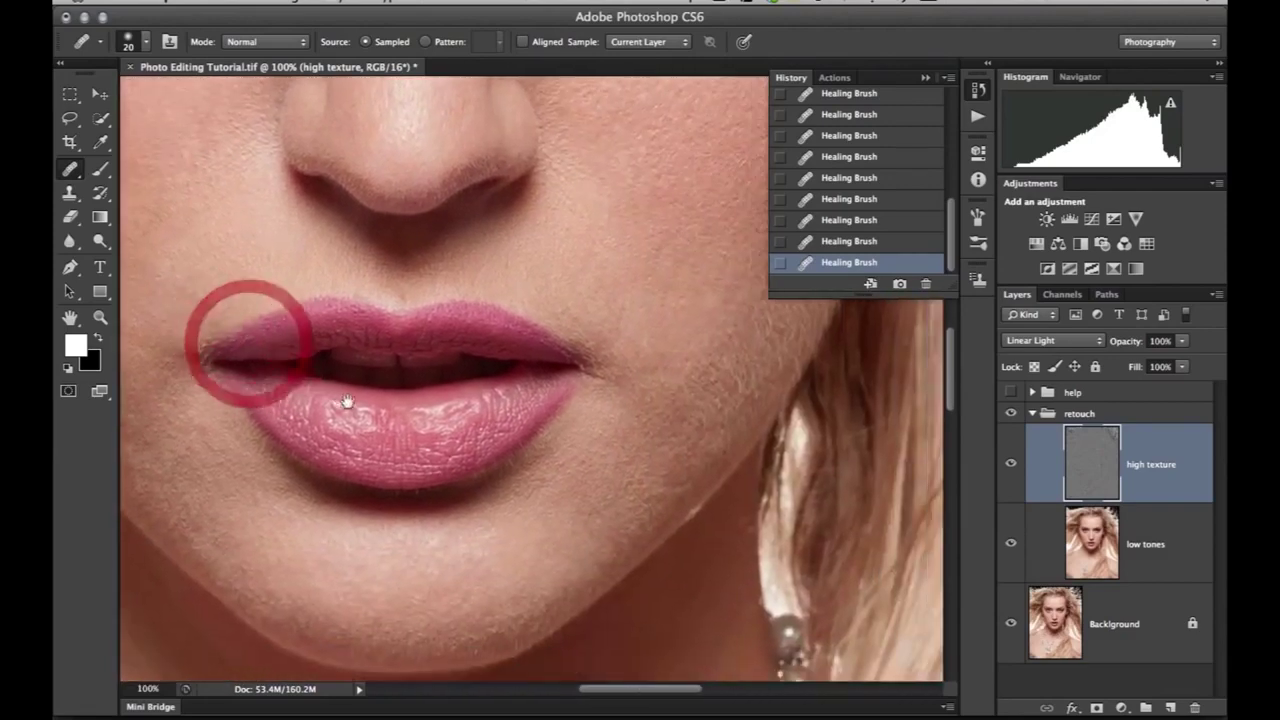
drag(322, 398, 367, 406)
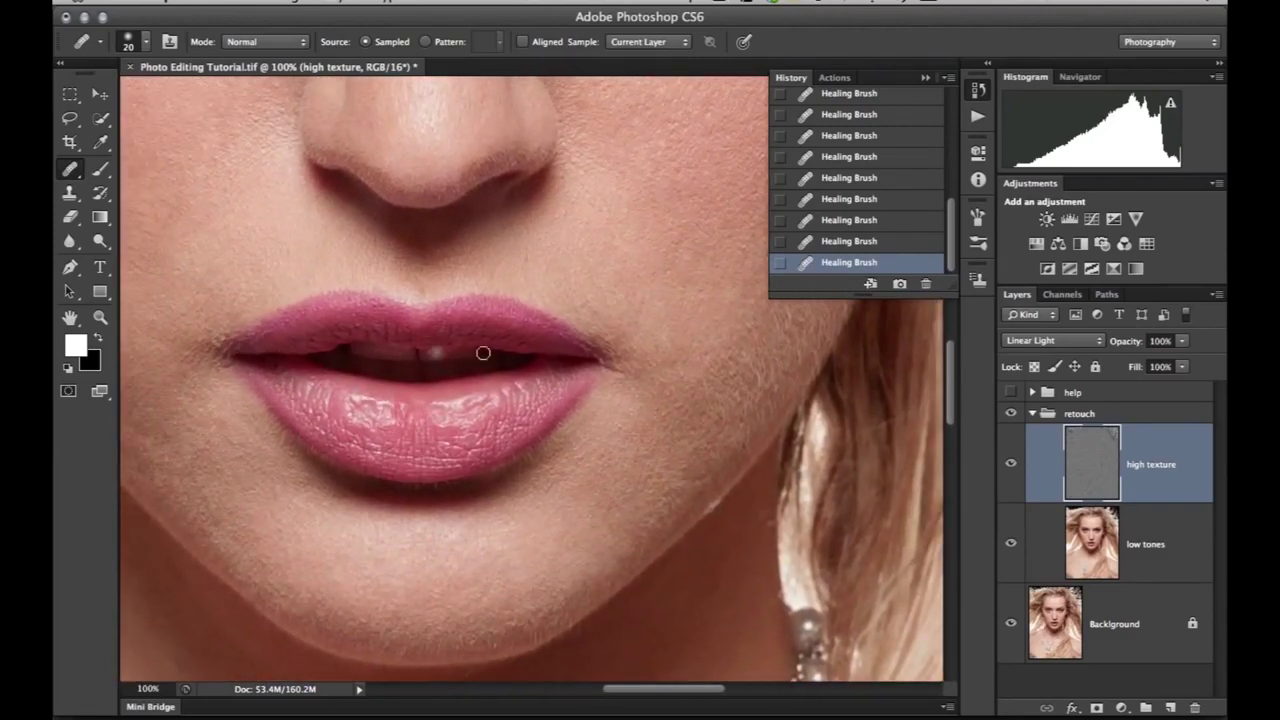
drag(383, 374, 380, 312)
drag(406, 262, 409, 471)
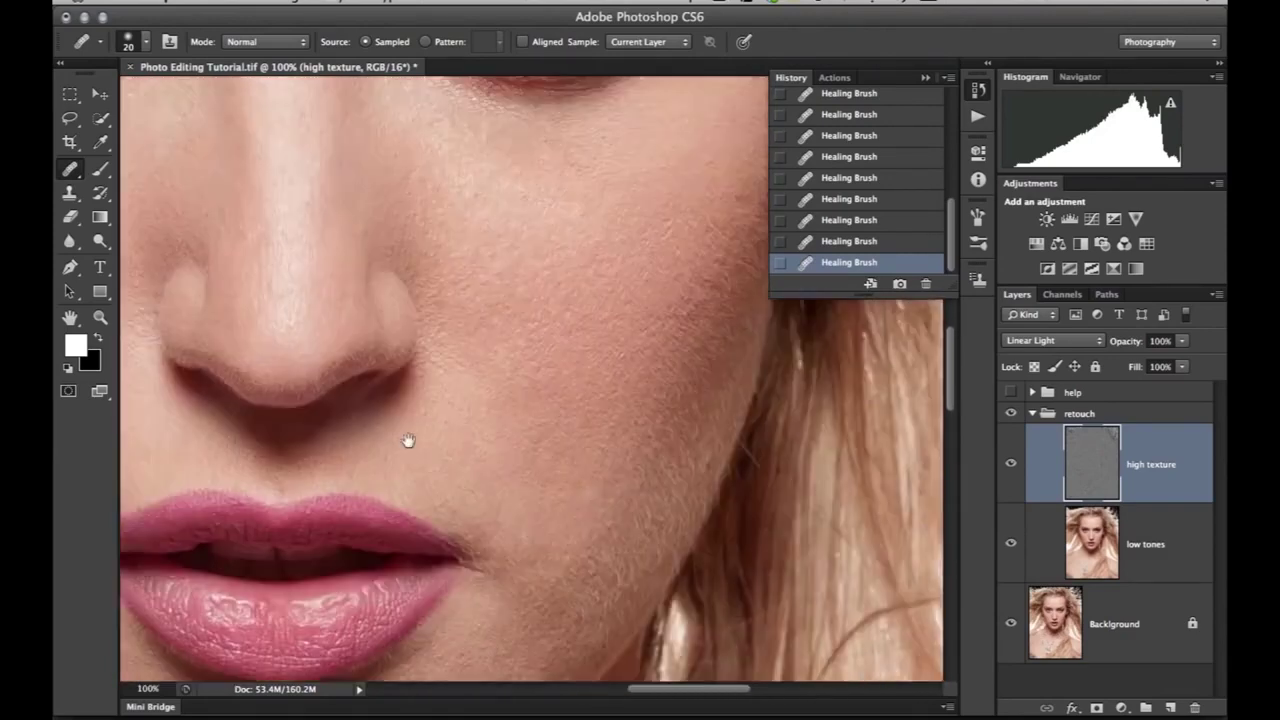
drag(376, 284, 397, 397)
drag(480, 378, 354, 423)
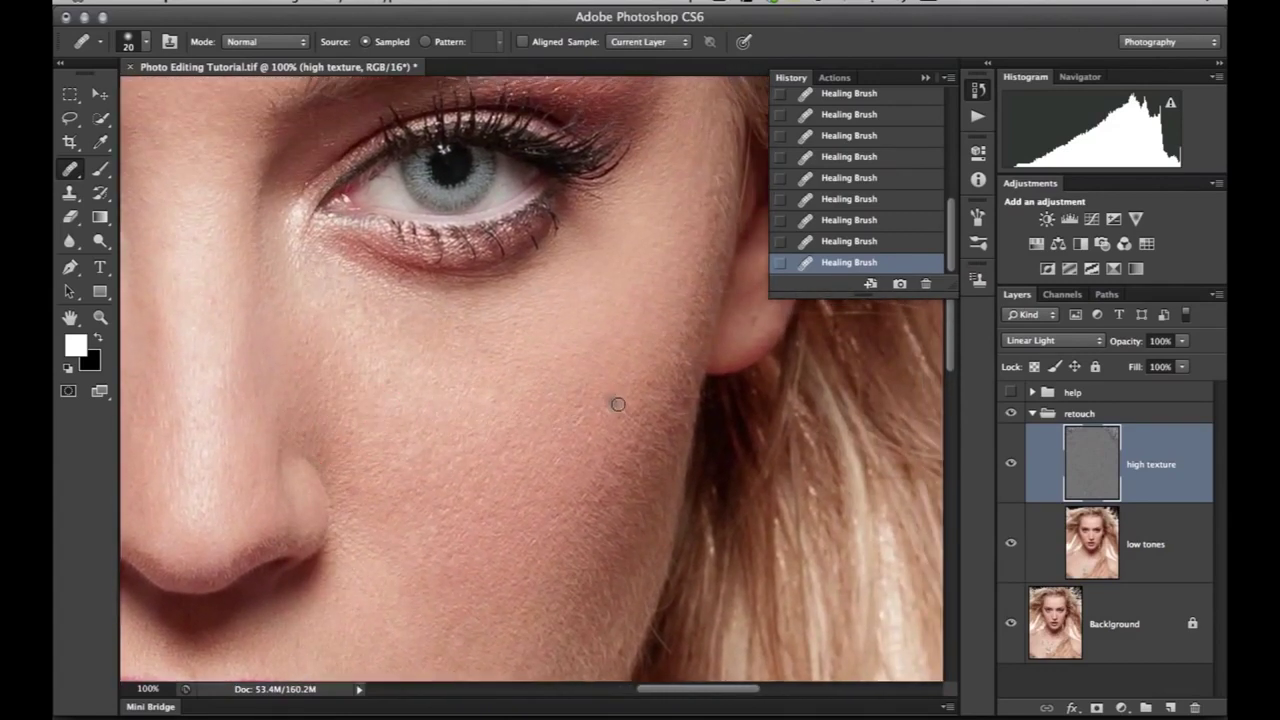
click(652, 385)
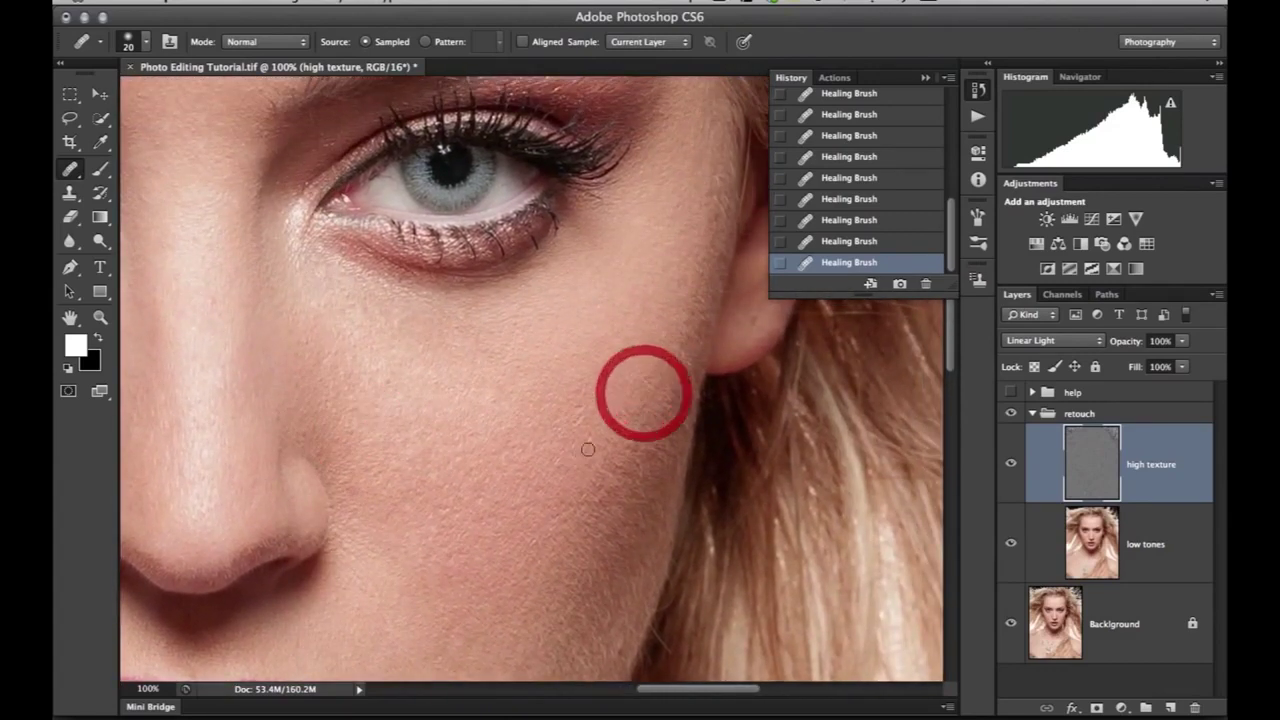
click(753, 329)
mouse_move(394, 434)
mouse_down()
mouse_move(550, 463)
mouse_move(692, 457)
mouse_up()
drag(370, 475, 507, 446)
drag(343, 521, 397, 506)
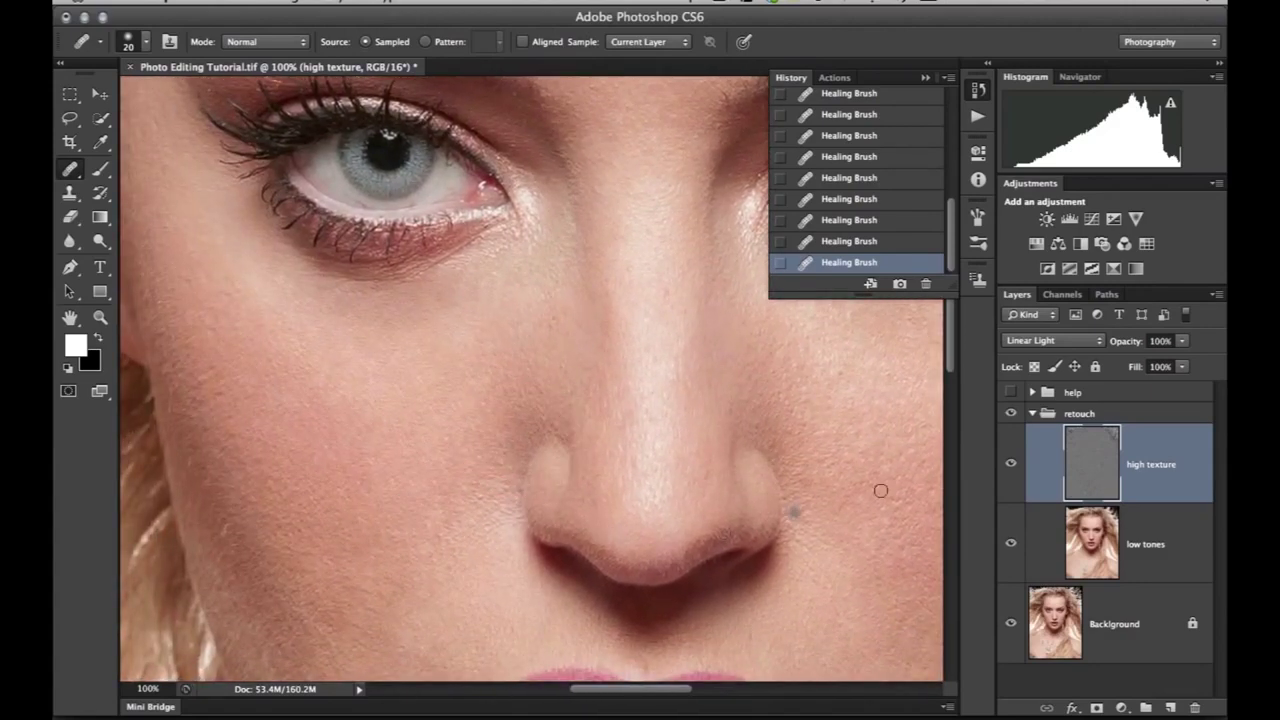
click(1011, 414)
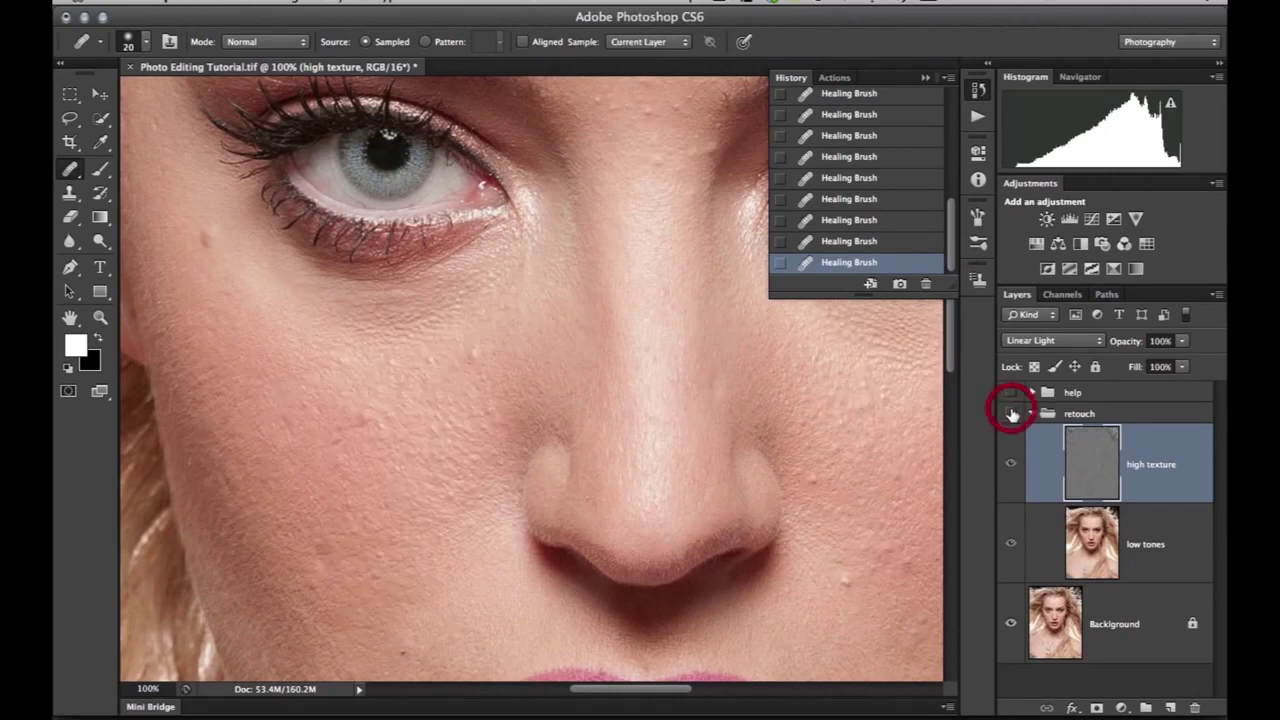
click(1011, 414)
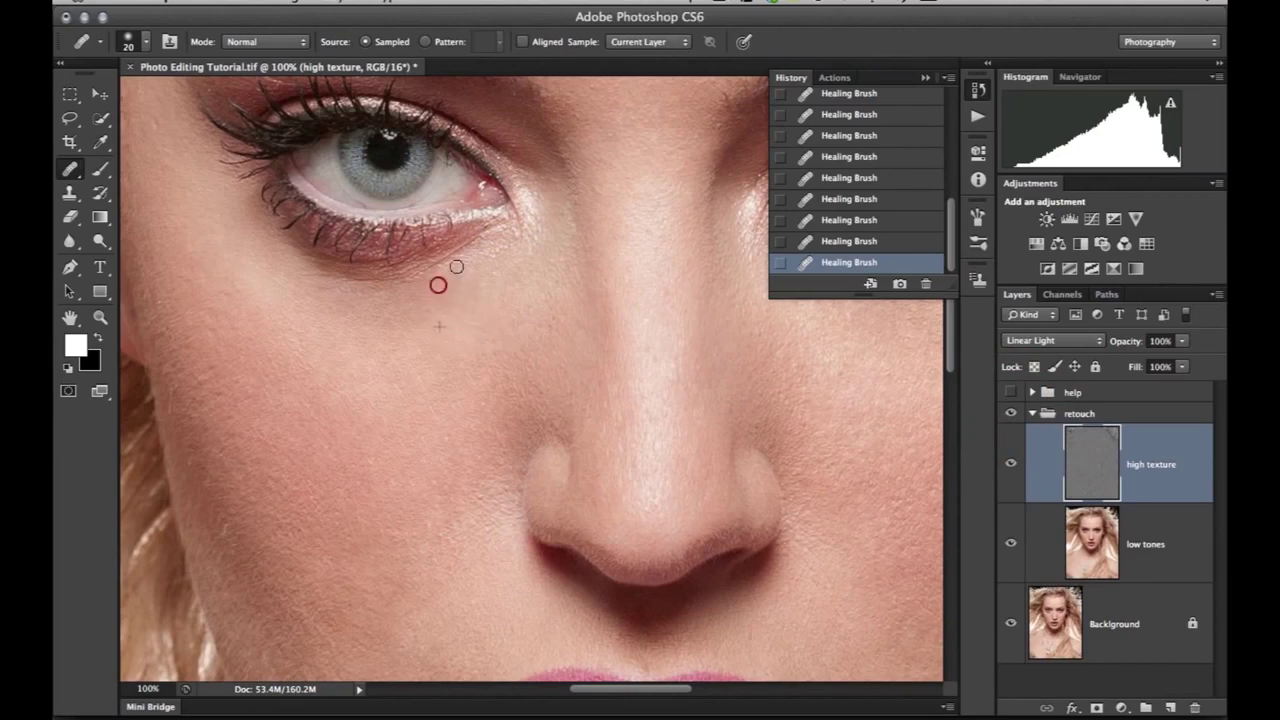
Step: Heal the fine lines and uneven texture beneath the left eye's lower lashes on the high texture layer
click(424, 289)
drag(455, 259, 439, 268)
click(340, 287)
drag(362, 286, 300, 270)
click(383, 286)
click(498, 309)
click(469, 274)
click(486, 257)
Step: Heal the texture from the left eye's inner corner down the side of the nose and on the nose bridge
click(531, 229)
click(557, 269)
drag(557, 269, 555, 299)
click(550, 337)
click(542, 365)
click(526, 383)
drag(427, 374, 436, 396)
mouse_move(666, 289)
mouse_down()
mouse_move(665, 319)
mouse_move(648, 352)
mouse_up()
click(643, 310)
Step: Heal the uneven texture between the eyebrows
drag(503, 391, 402, 586)
drag(467, 402, 449, 334)
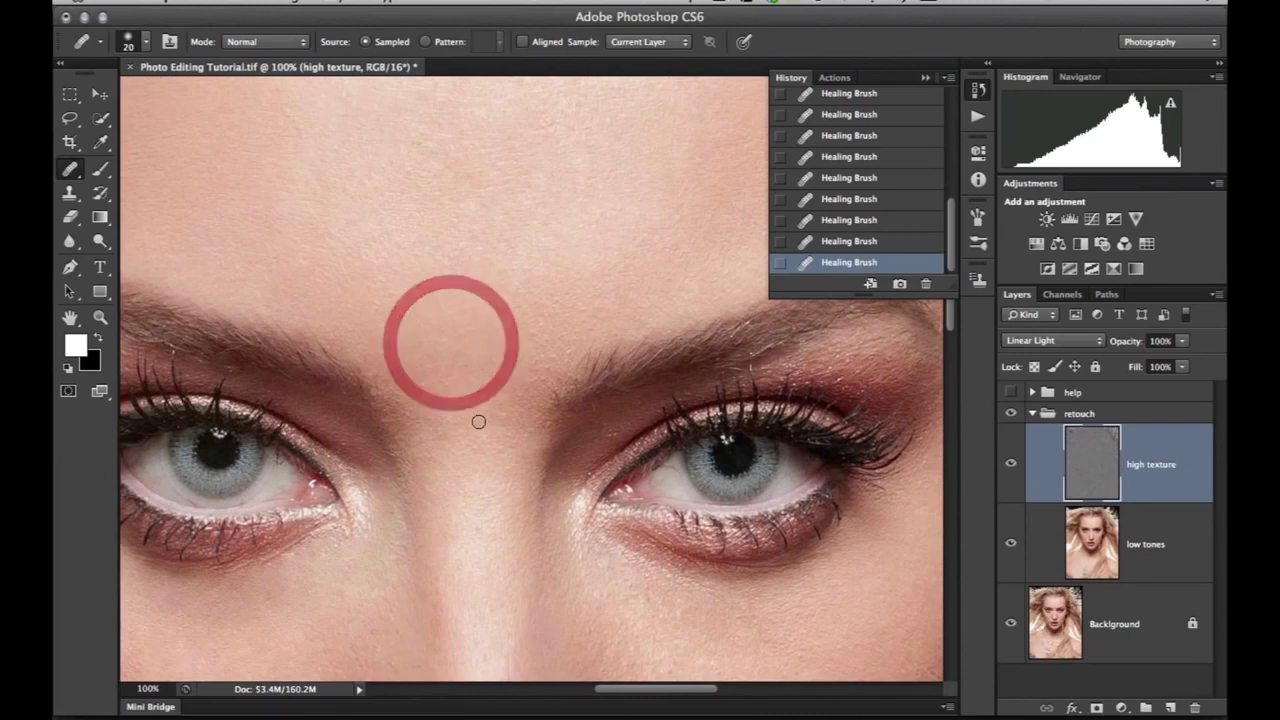
mouse_move(470, 405)
mouse_down()
mouse_move(480, 478)
mouse_move(481, 397)
mouse_move(520, 294)
mouse_move(537, 357)
mouse_move(517, 294)
mouse_move(418, 381)
mouse_up()
click(491, 323)
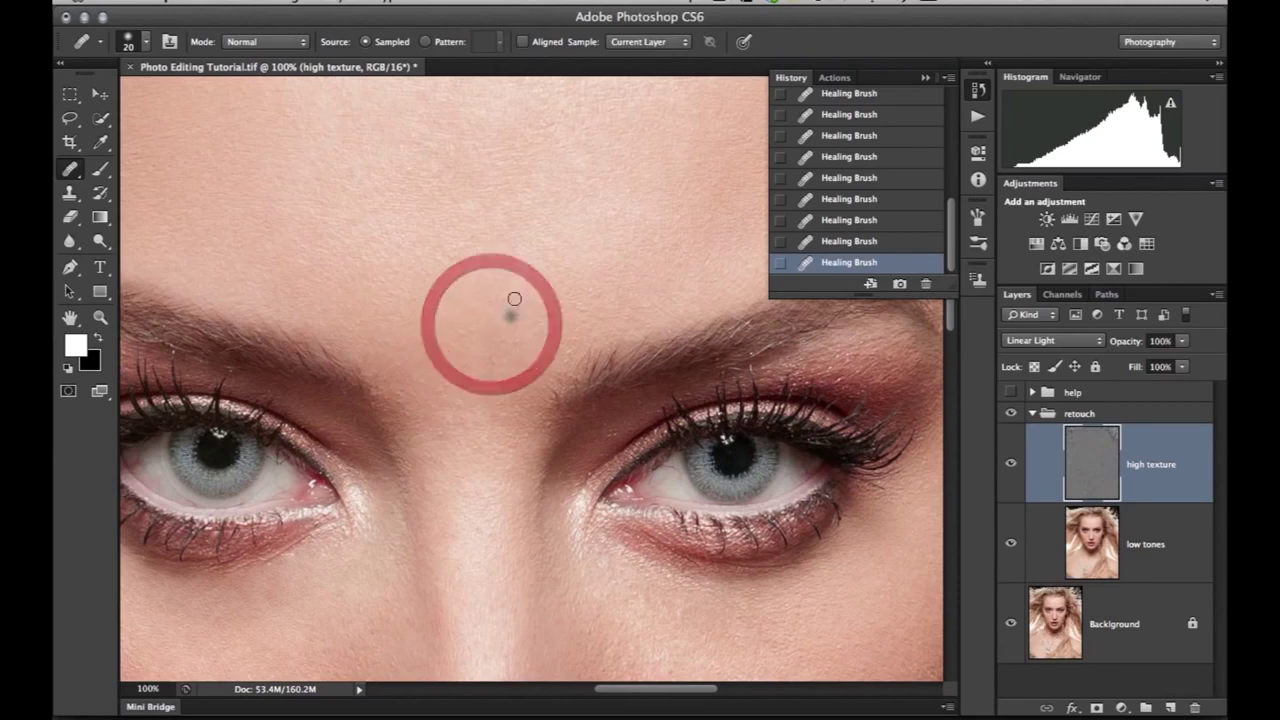
Step: Heal the uneven texture across the middle of the forehead above the eyebrows with newly sampled skin
drag(502, 244, 486, 420)
click(490, 416)
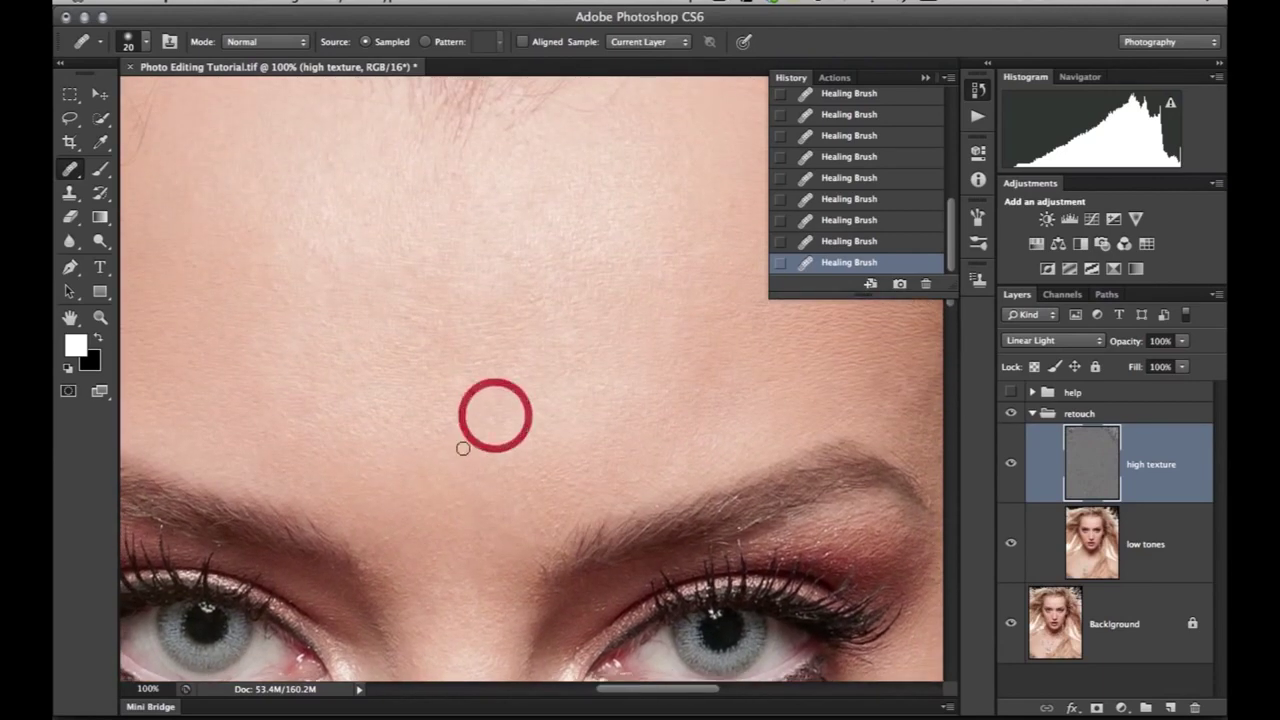
alt+click(485, 417)
drag(453, 372, 455, 387)
alt+click(540, 375)
drag(550, 353, 514, 371)
alt+click(560, 392)
click(600, 349)
drag(600, 349, 566, 371)
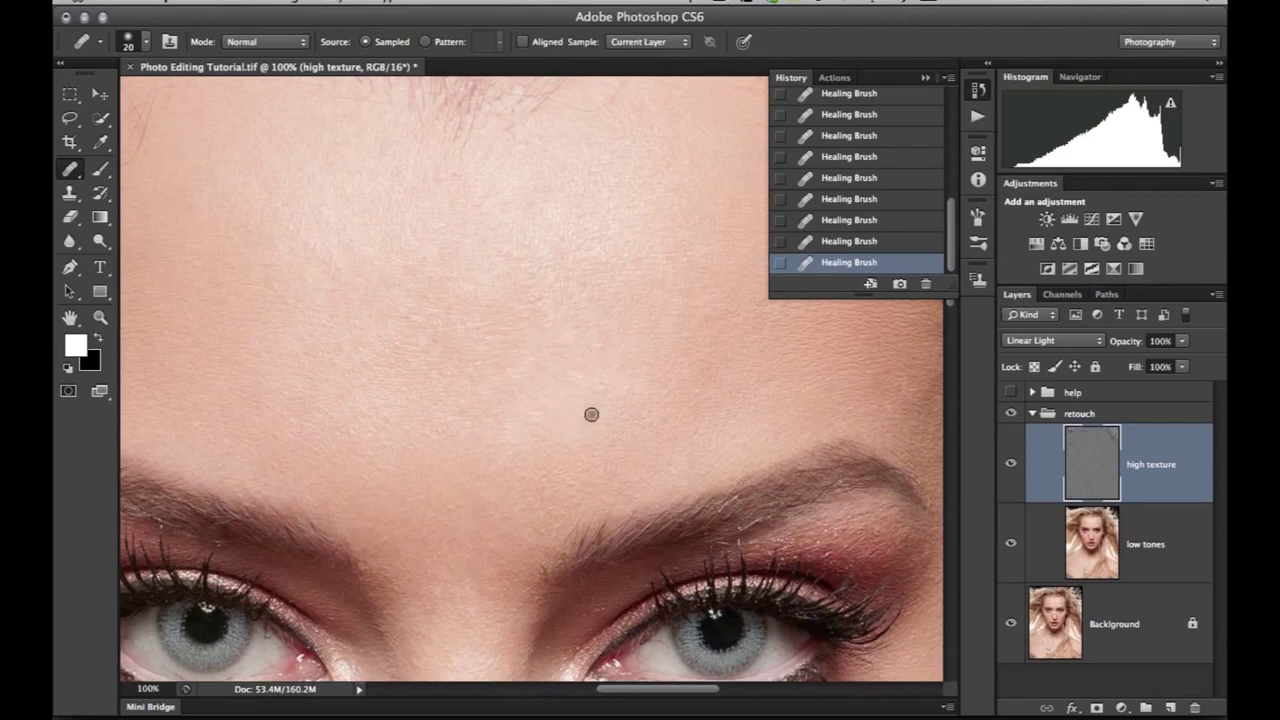
Step: Fit the whole portrait in view and compare it with the retouch group hidden and shown
key(super+0)
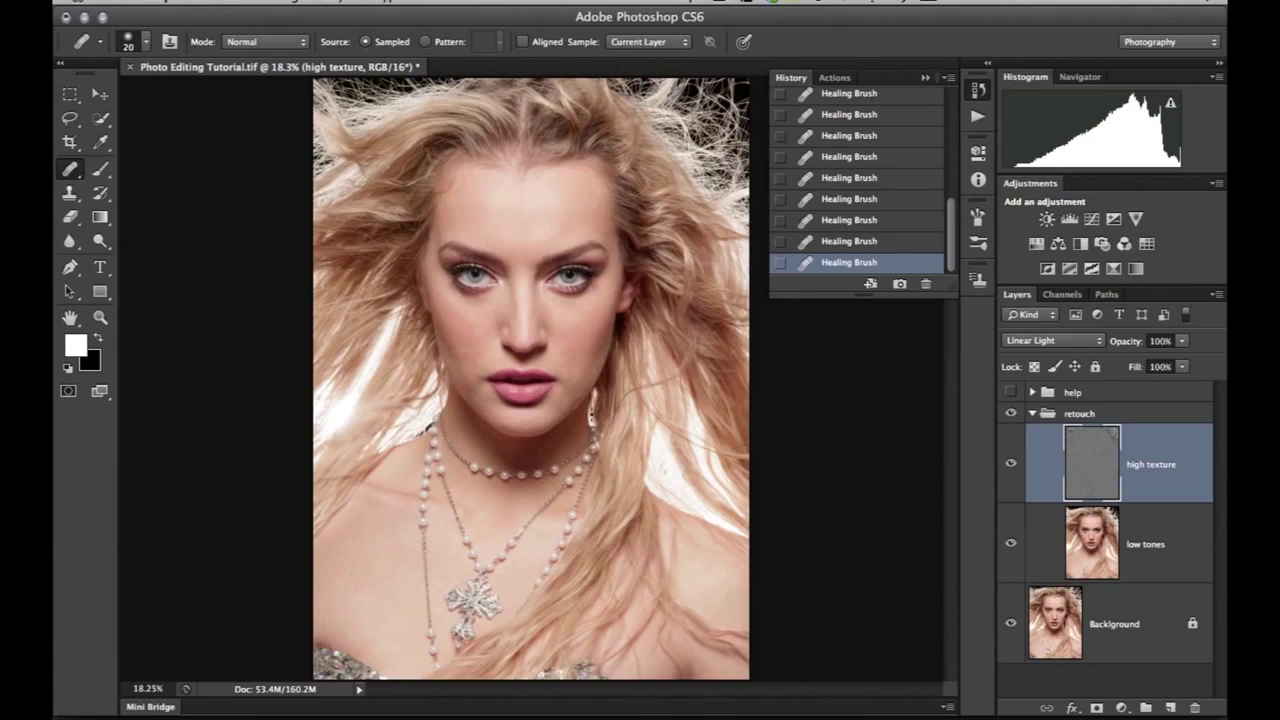
click(1010, 414)
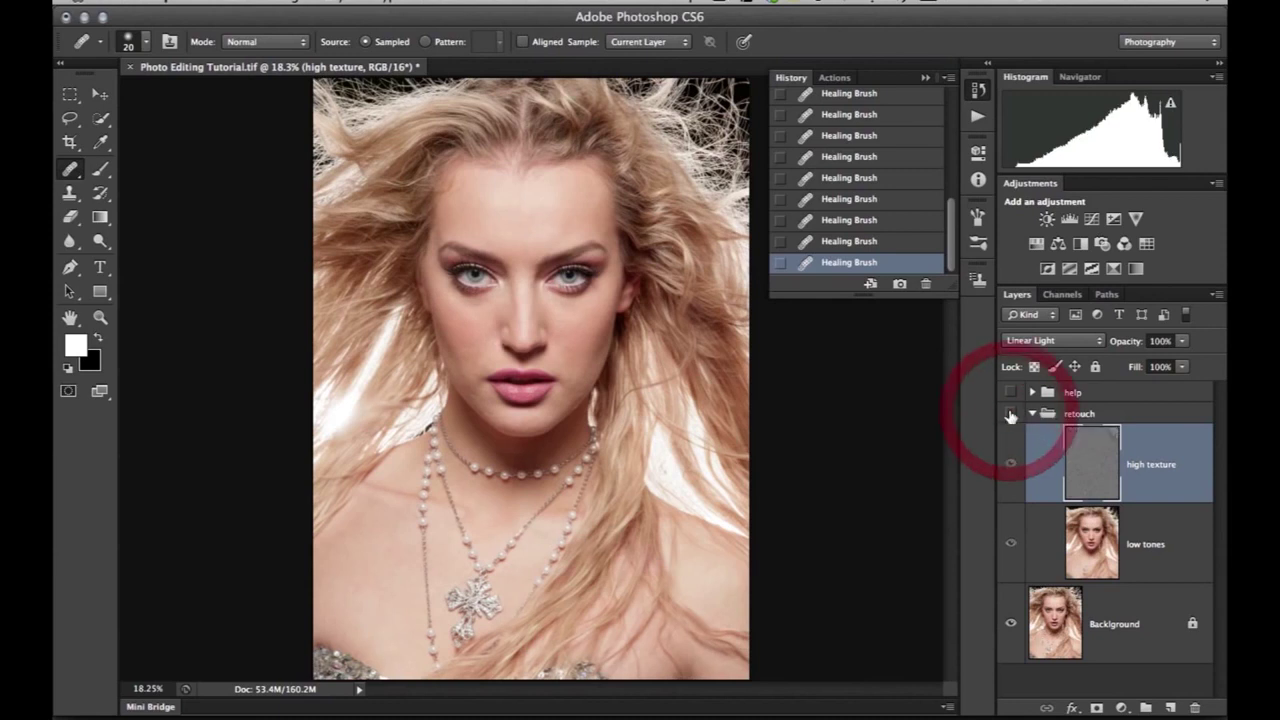
click(1010, 414)
Step: Collapse the History panel and compare the face at 50% zoom with the retouch group off and on
key(super+plus)
key(super+plus)
key(super+plus)
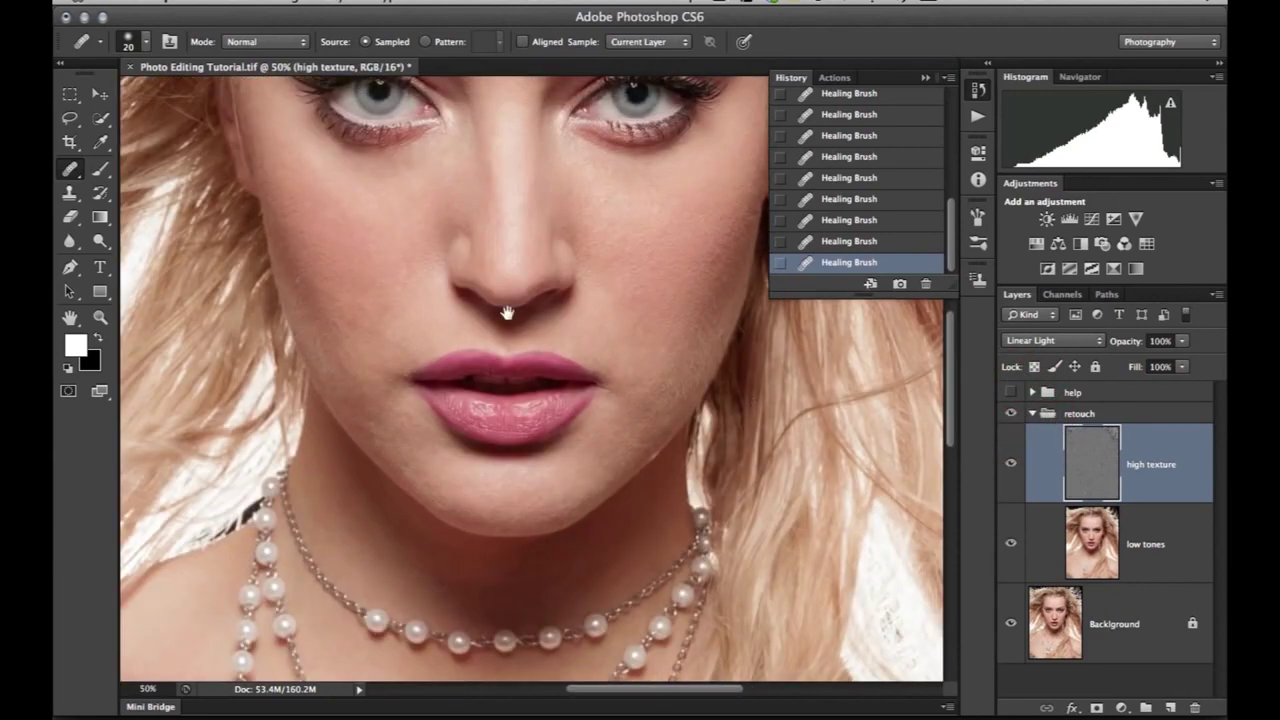
drag(507, 313, 503, 443)
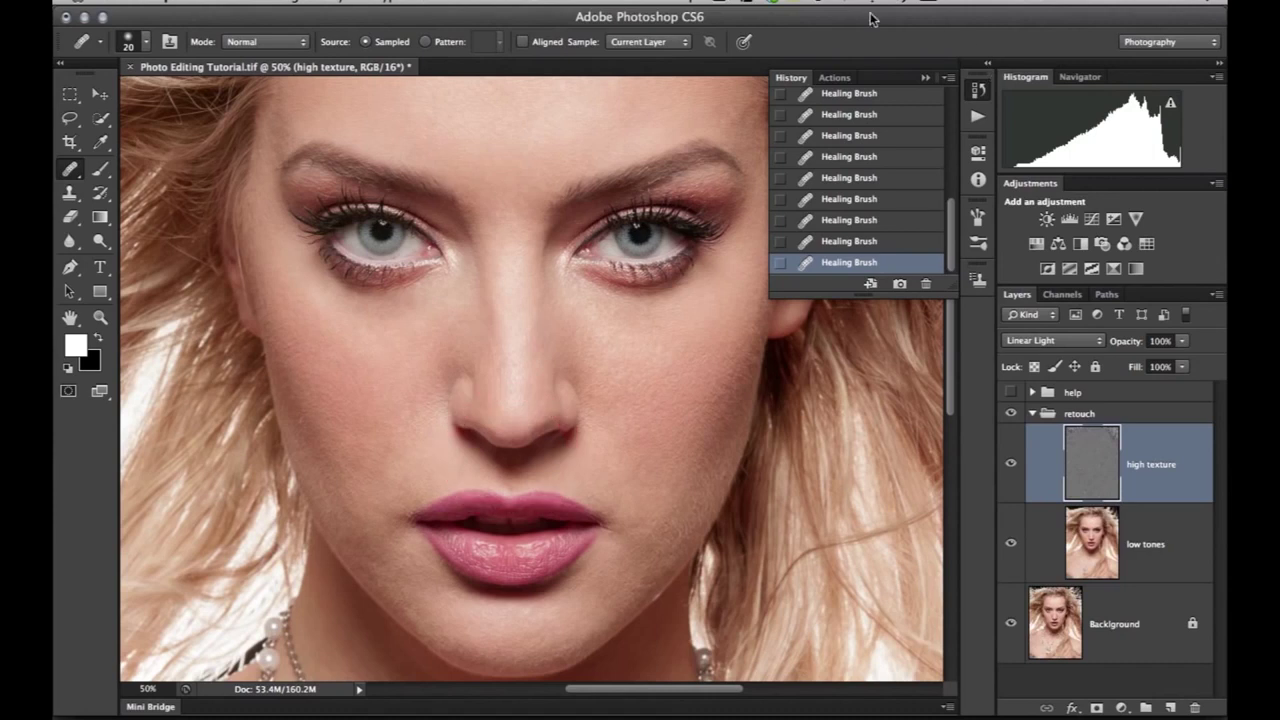
click(792, 77)
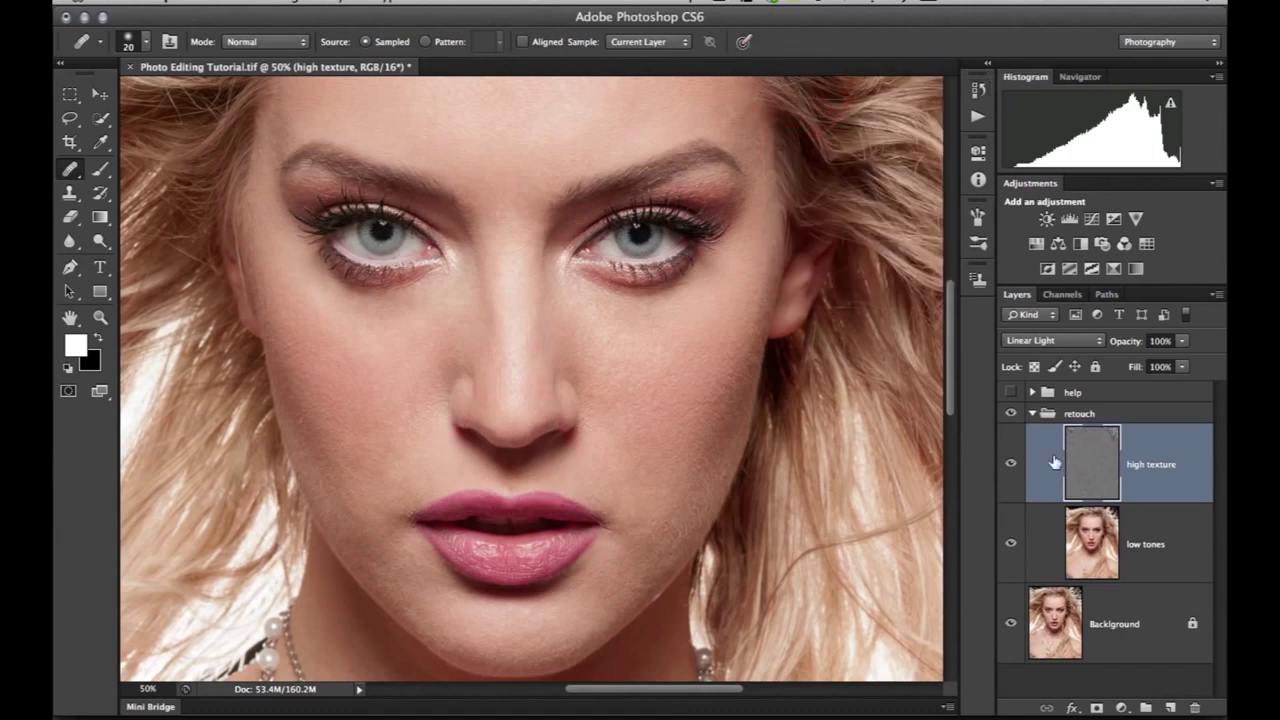
click(1011, 414)
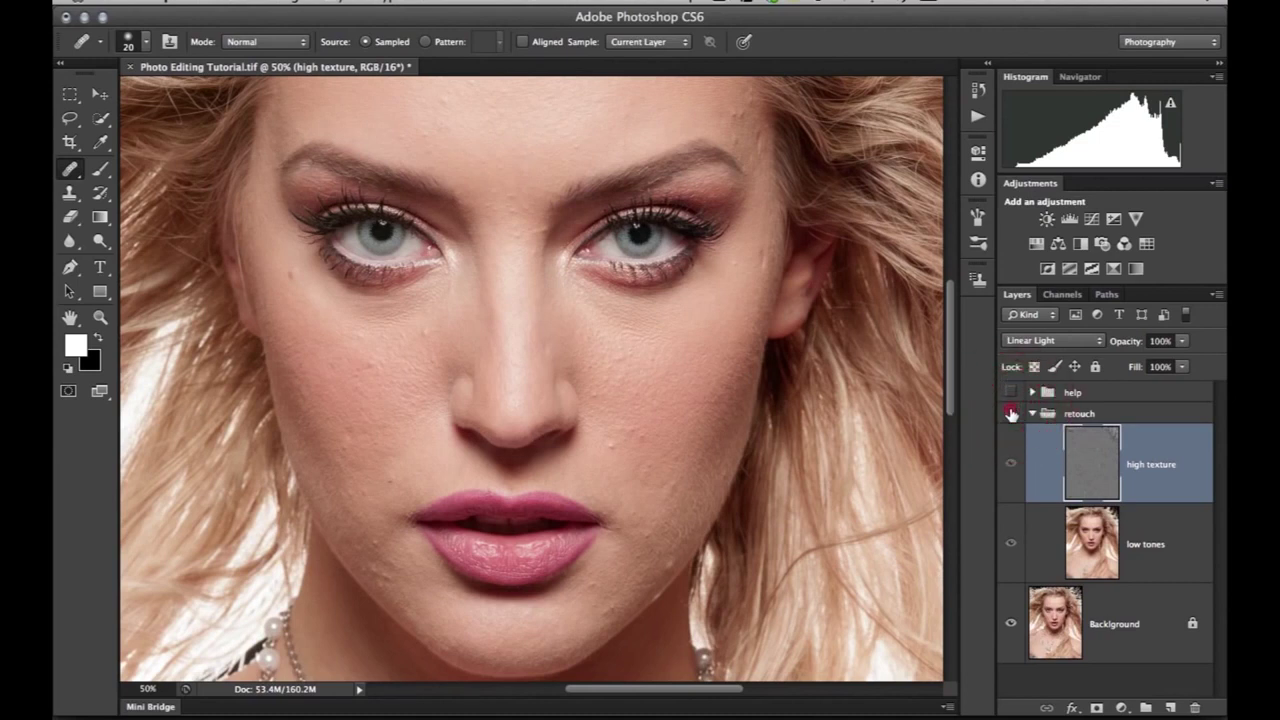
click(1011, 414)
click(1011, 414)
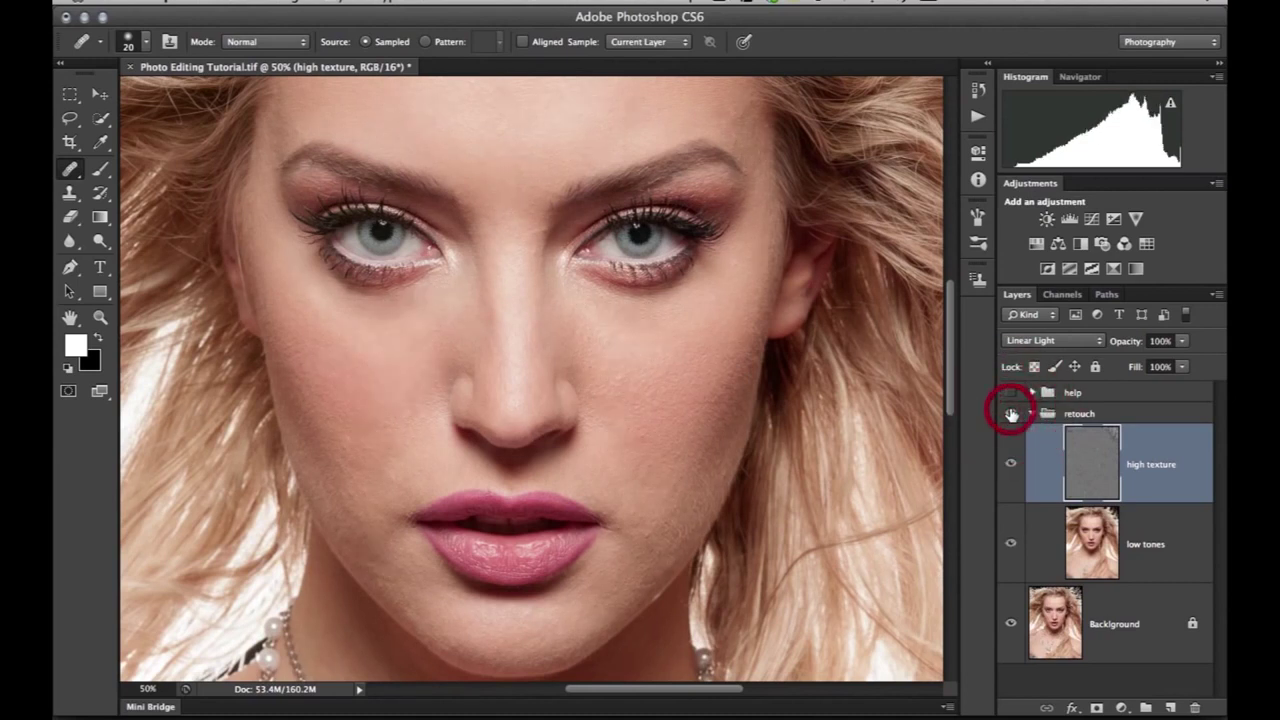
Step: Select the low tones layer and preview it alone by temporarily hiding the high texture layer
click(1156, 547)
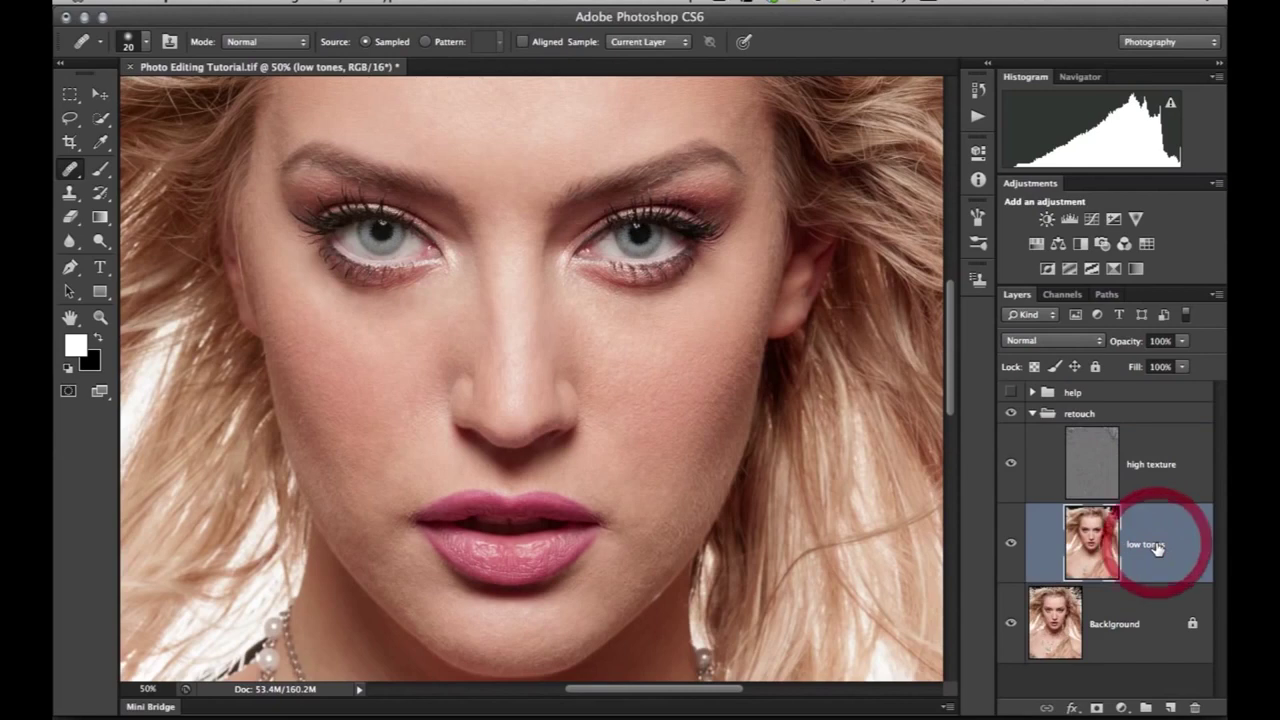
click(1010, 466)
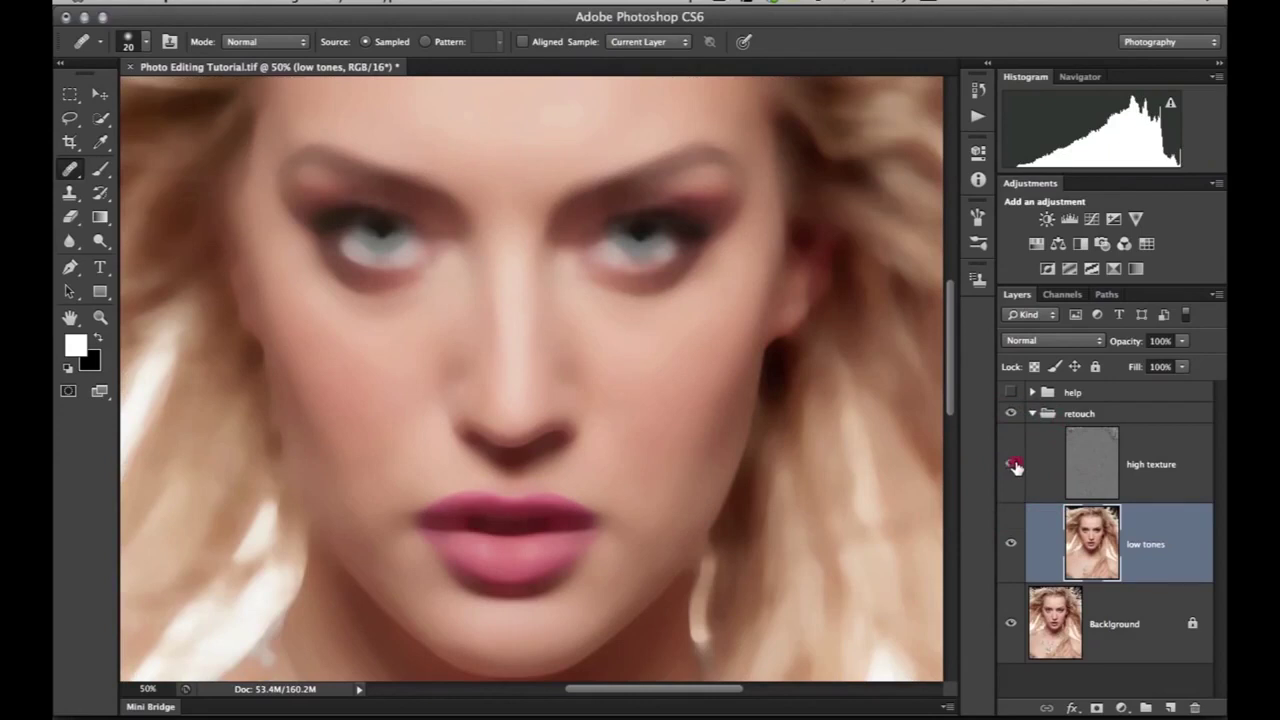
click(1011, 464)
Step: Show and expand the help group, hide its Black & White layer, and turn on both Curves layers
click(1011, 392)
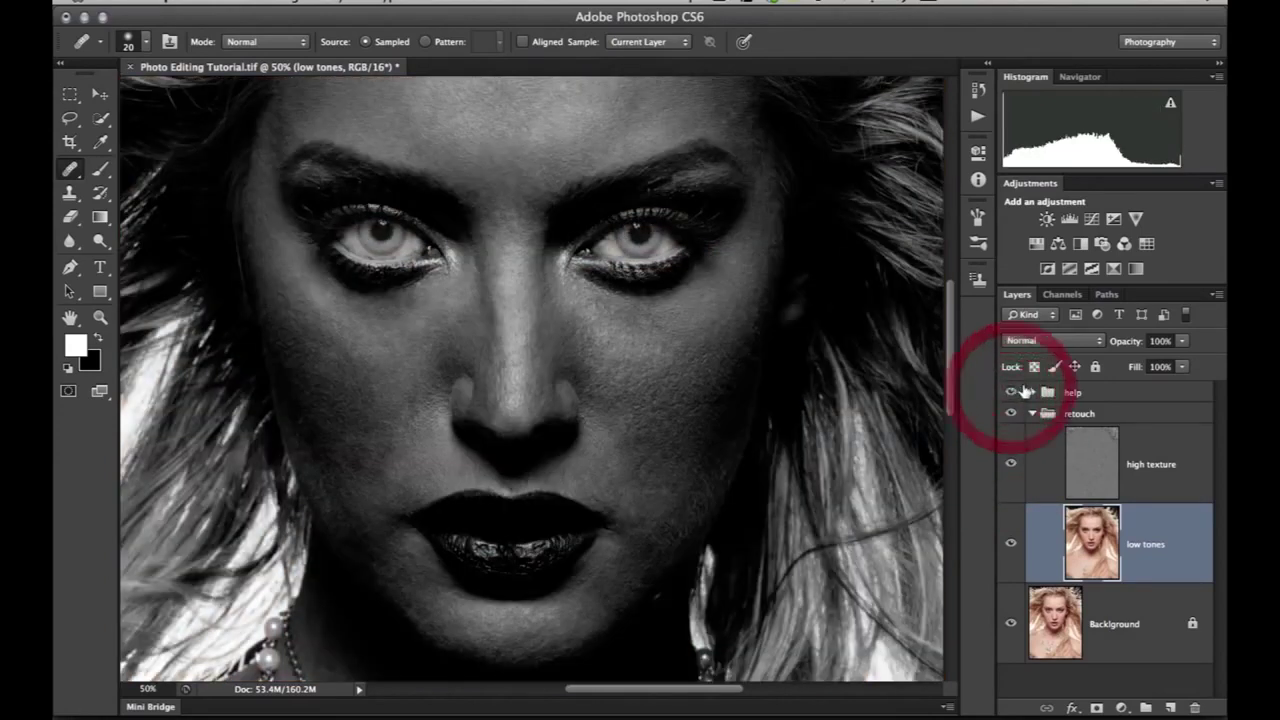
click(1032, 392)
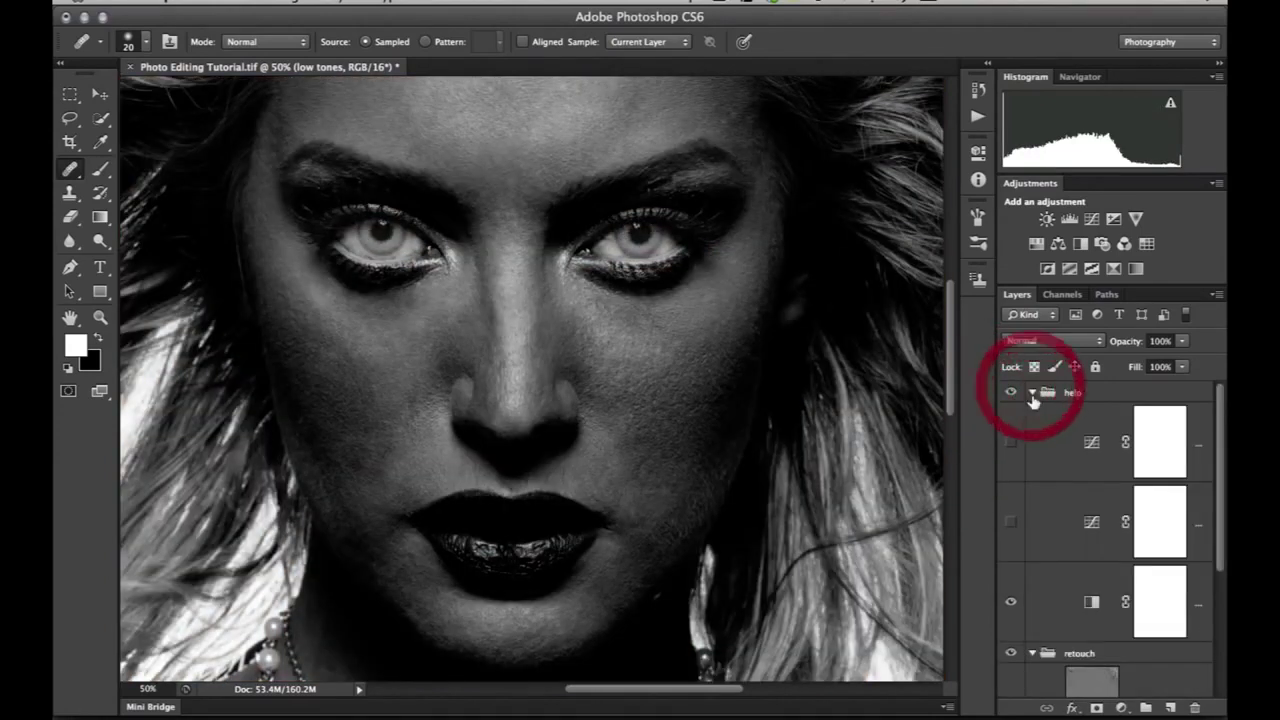
click(1011, 603)
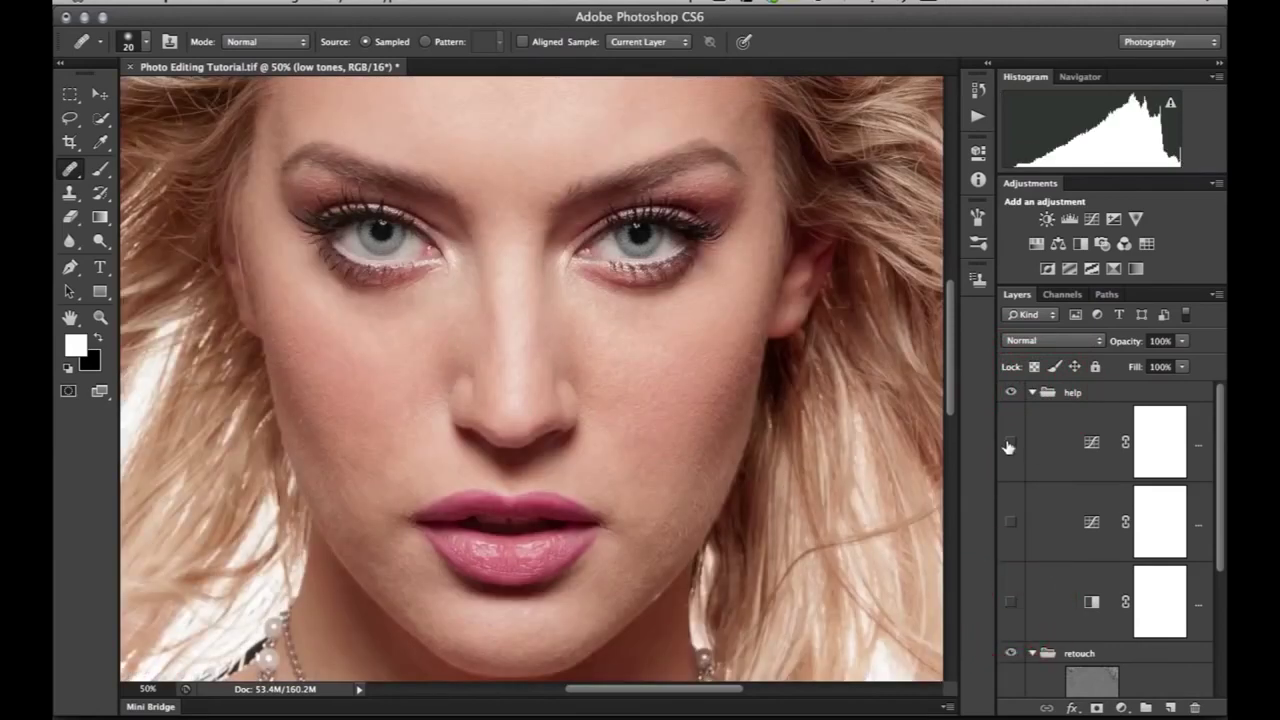
click(1010, 443)
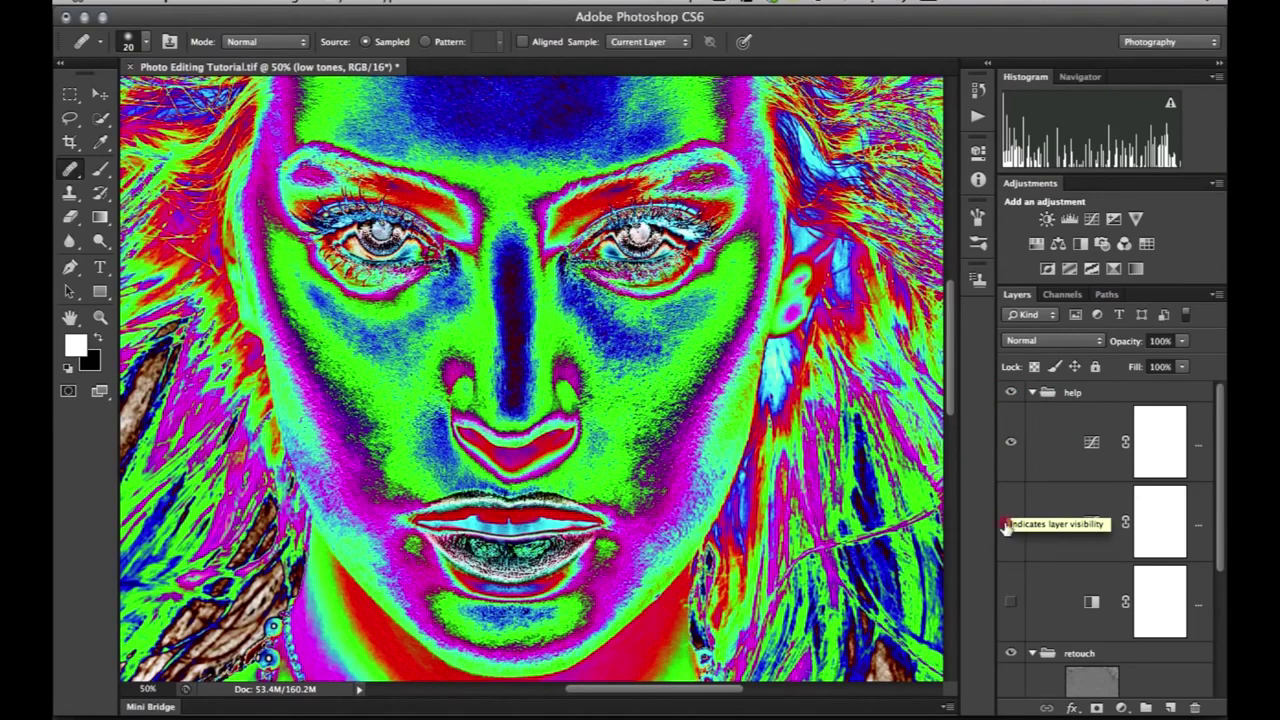
click(1008, 523)
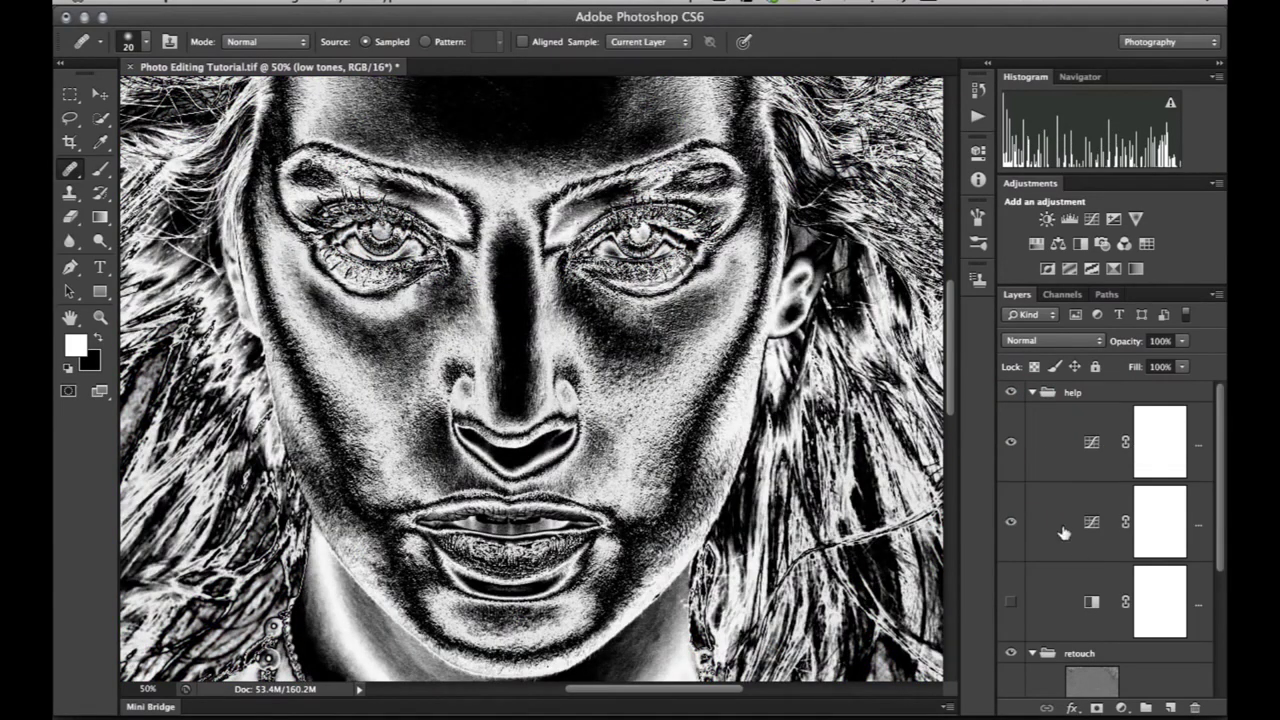
scroll(481, 420, up, 5)
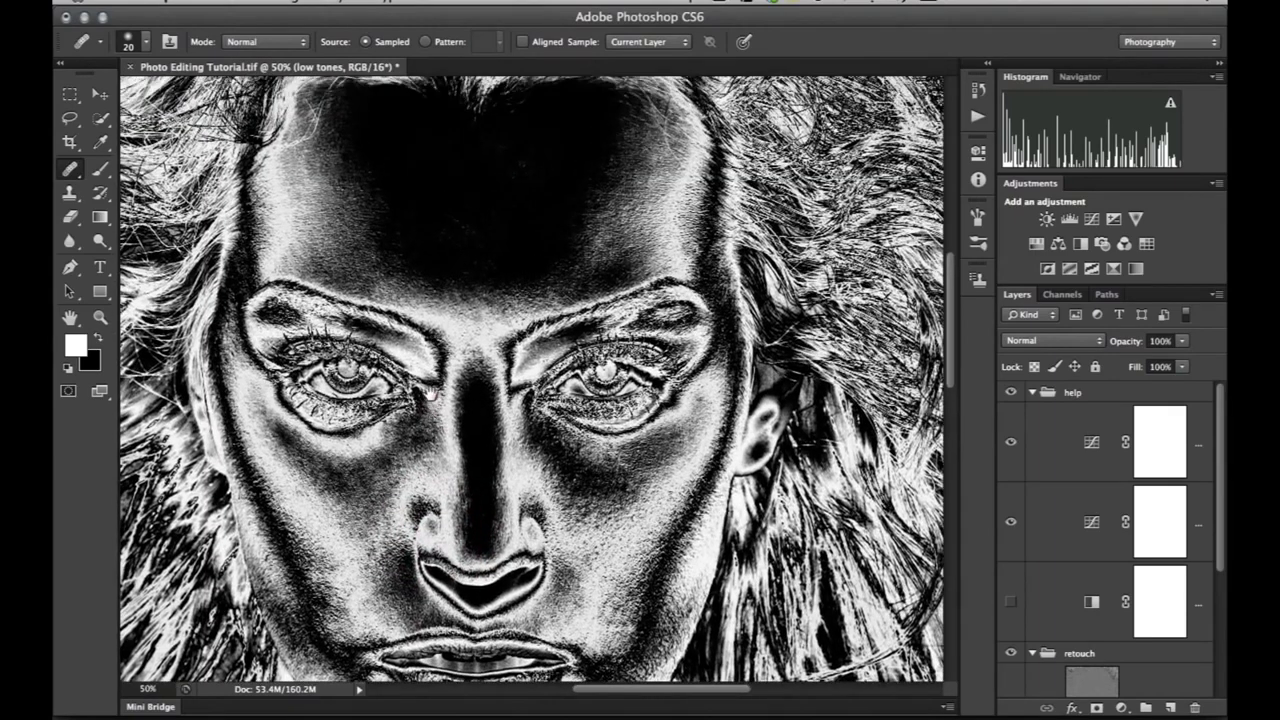
Step: Examine the tonal transitions on the face, neck and chest through the help group's Curves layers
drag(431, 394, 430, 391)
drag(454, 300, 490, 375)
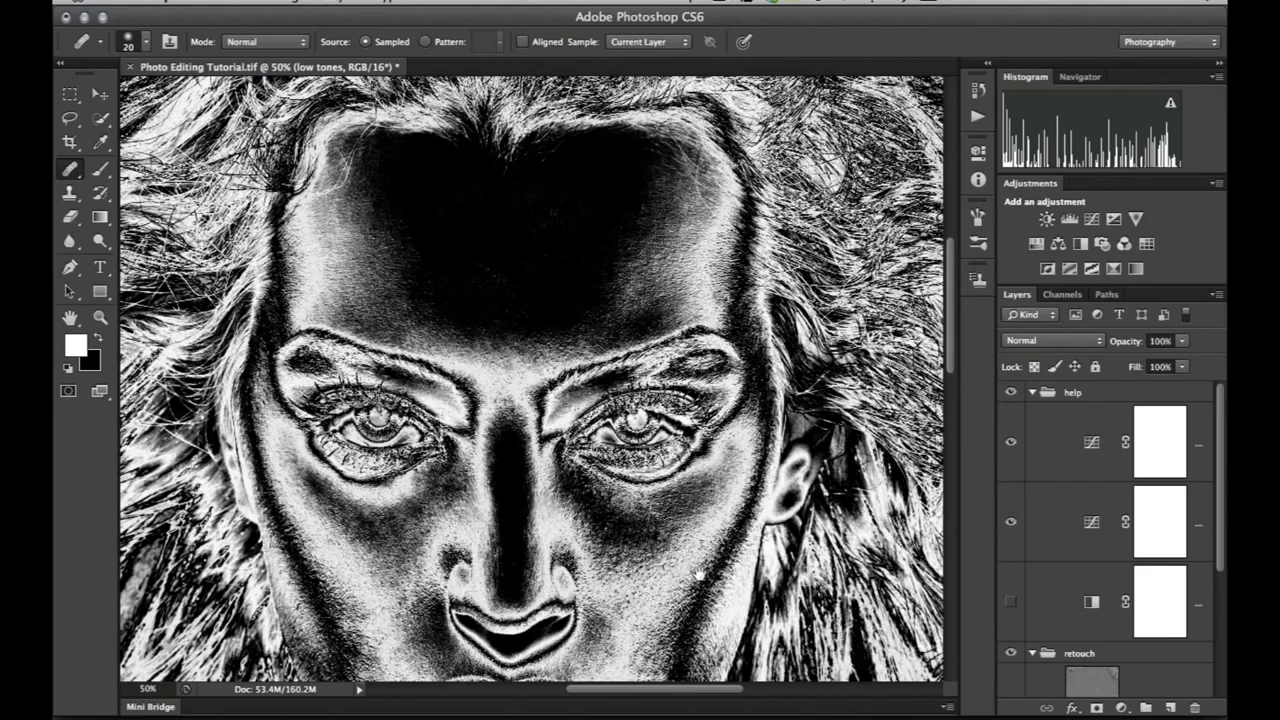
scroll(698, 576, down, 5)
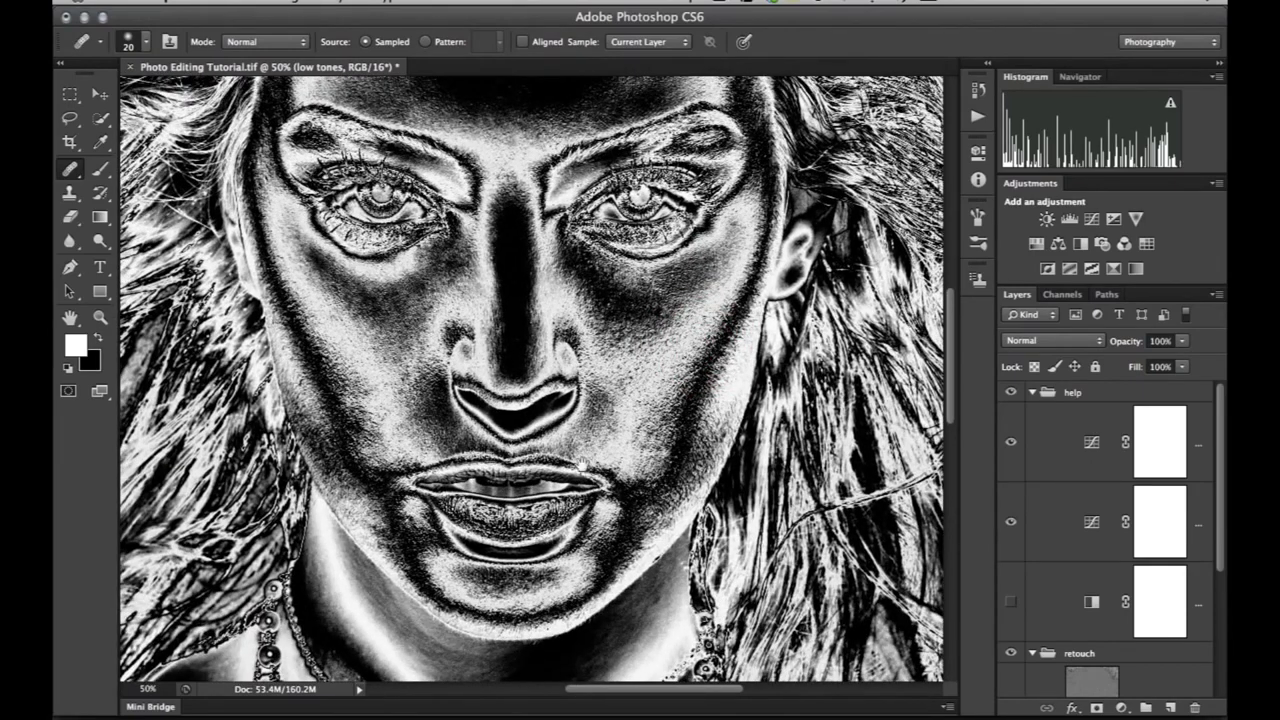
scroll(580, 462, down, 12)
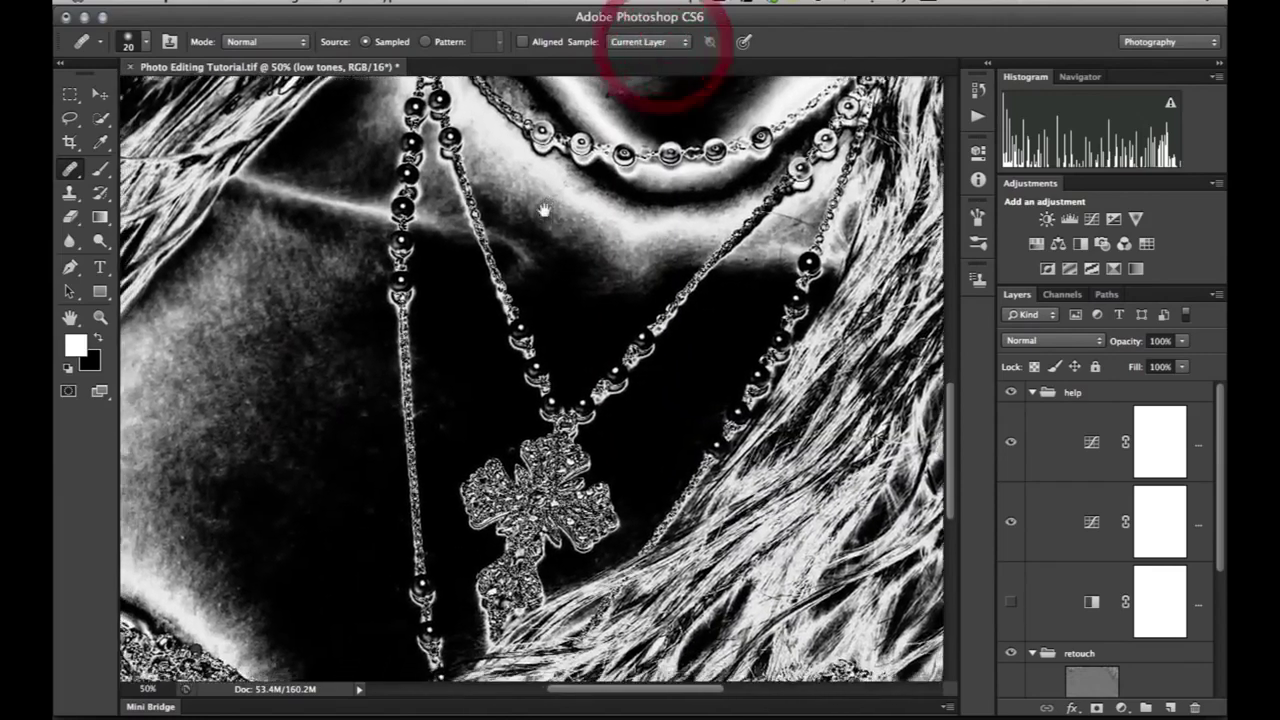
mouse_move(544, 210)
mouse_down()
mouse_move(544, 172)
mouse_move(591, 206)
mouse_up()
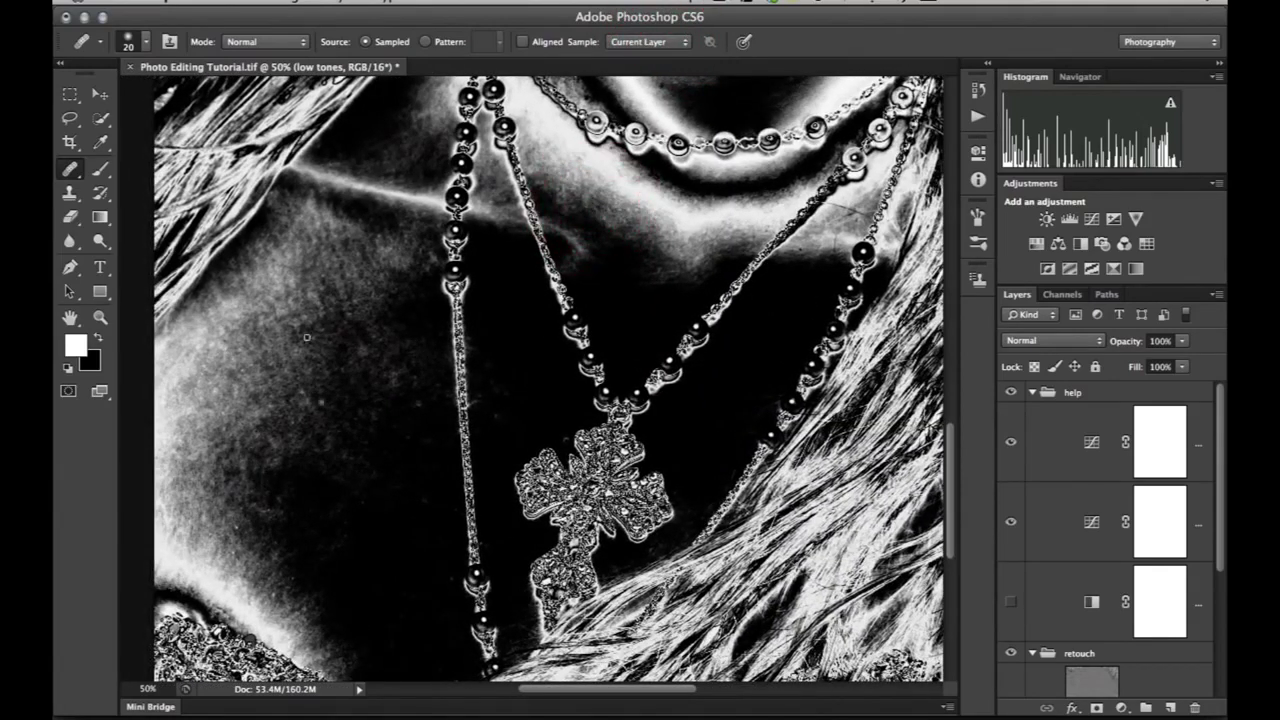
drag(770, 358, 686, 415)
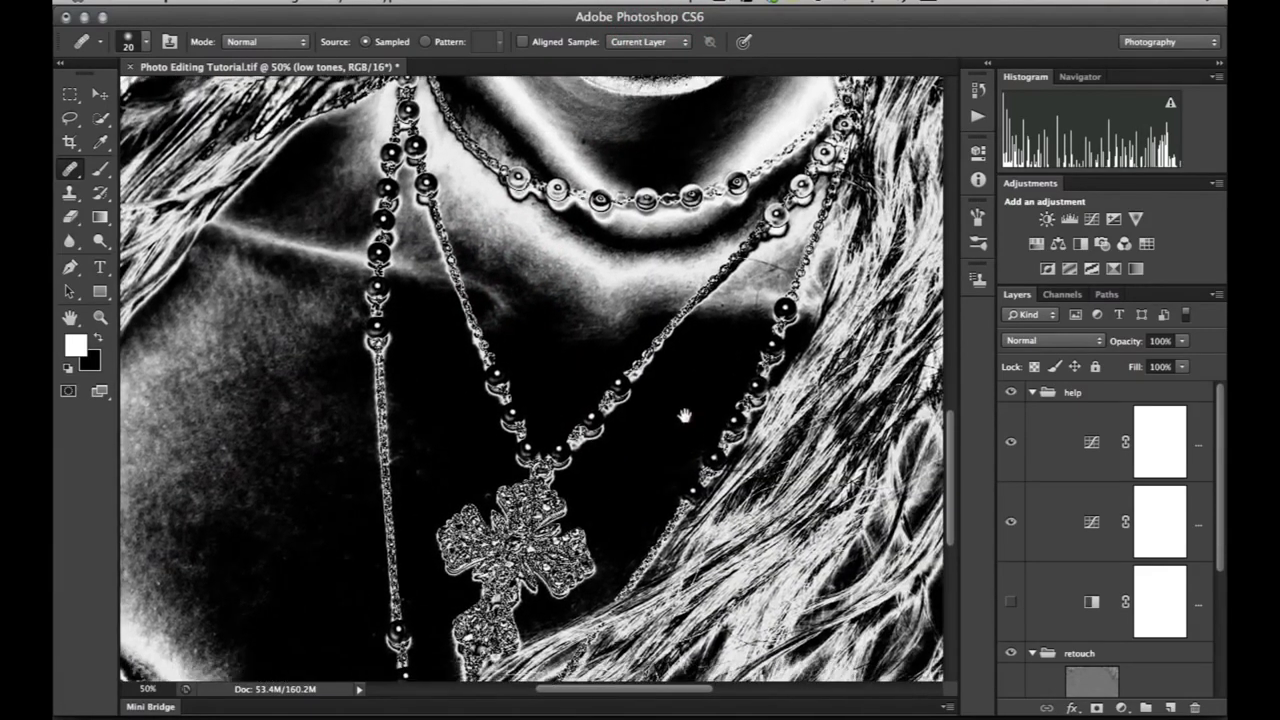
Step: Collapse the help group and inspect the face from the chin up to the forehead
click(1034, 394)
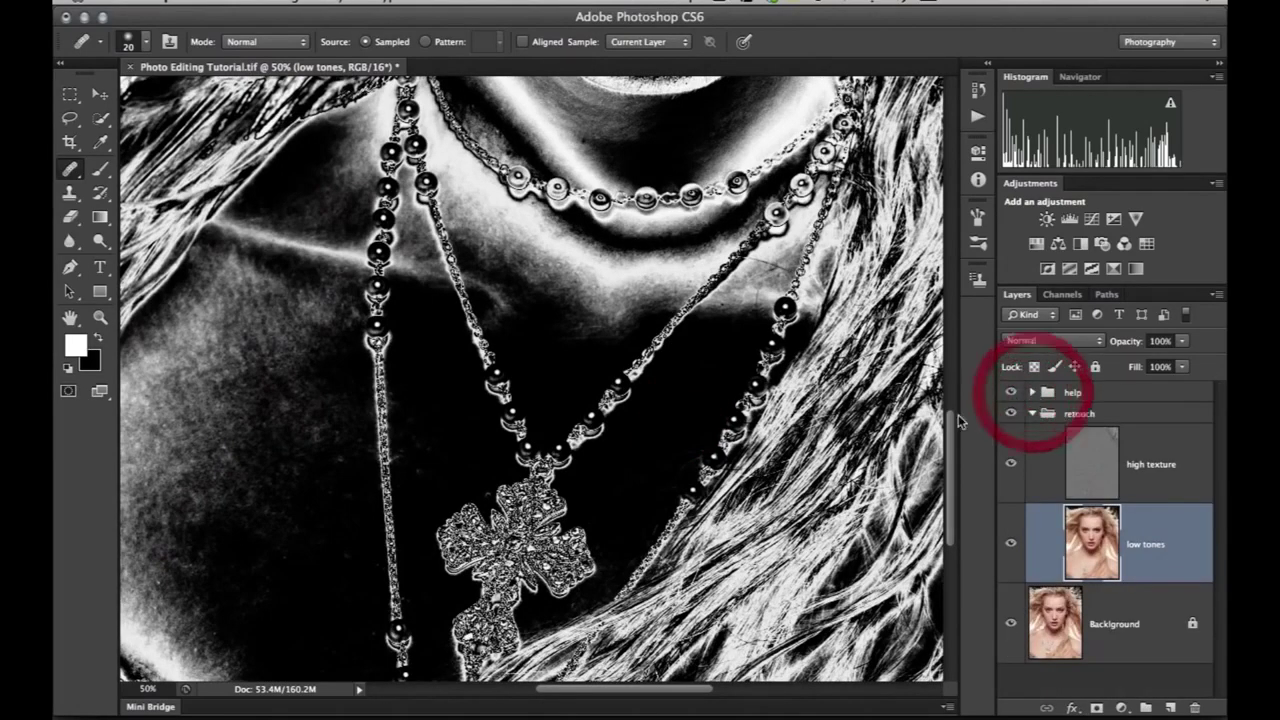
drag(358, 231, 329, 402)
scroll(329, 402, up, 5)
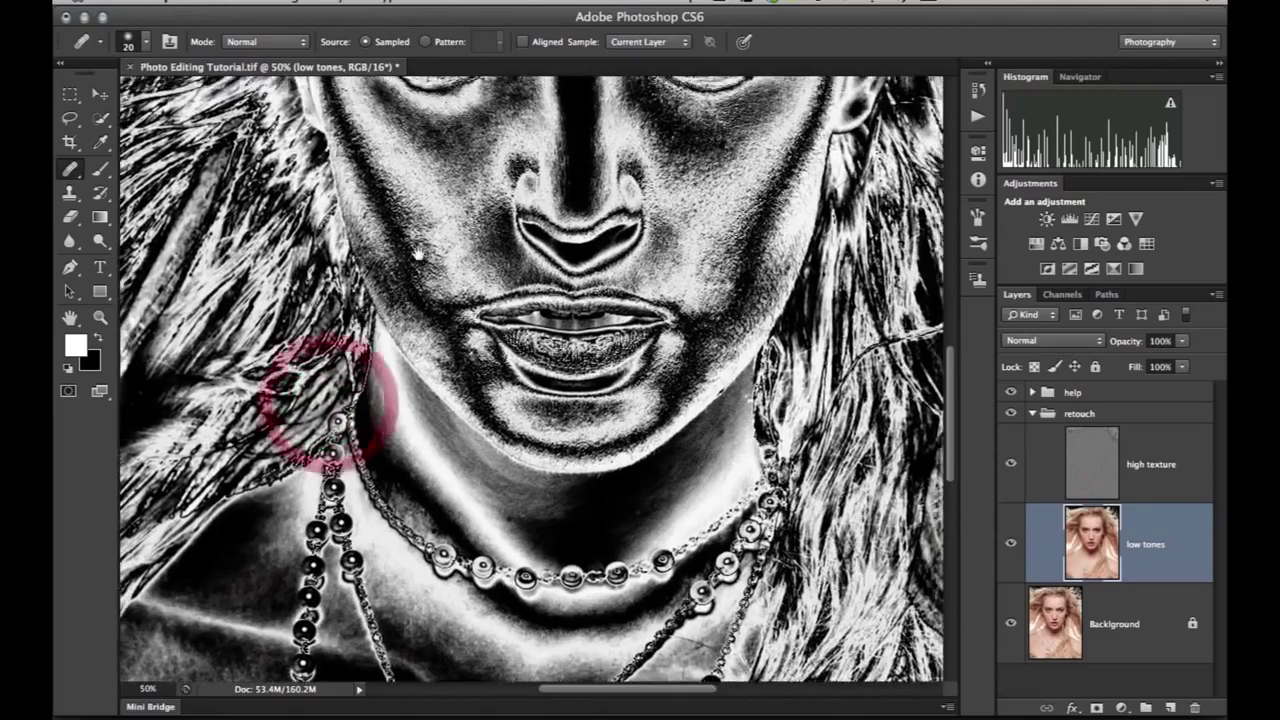
scroll(341, 358, up, 3)
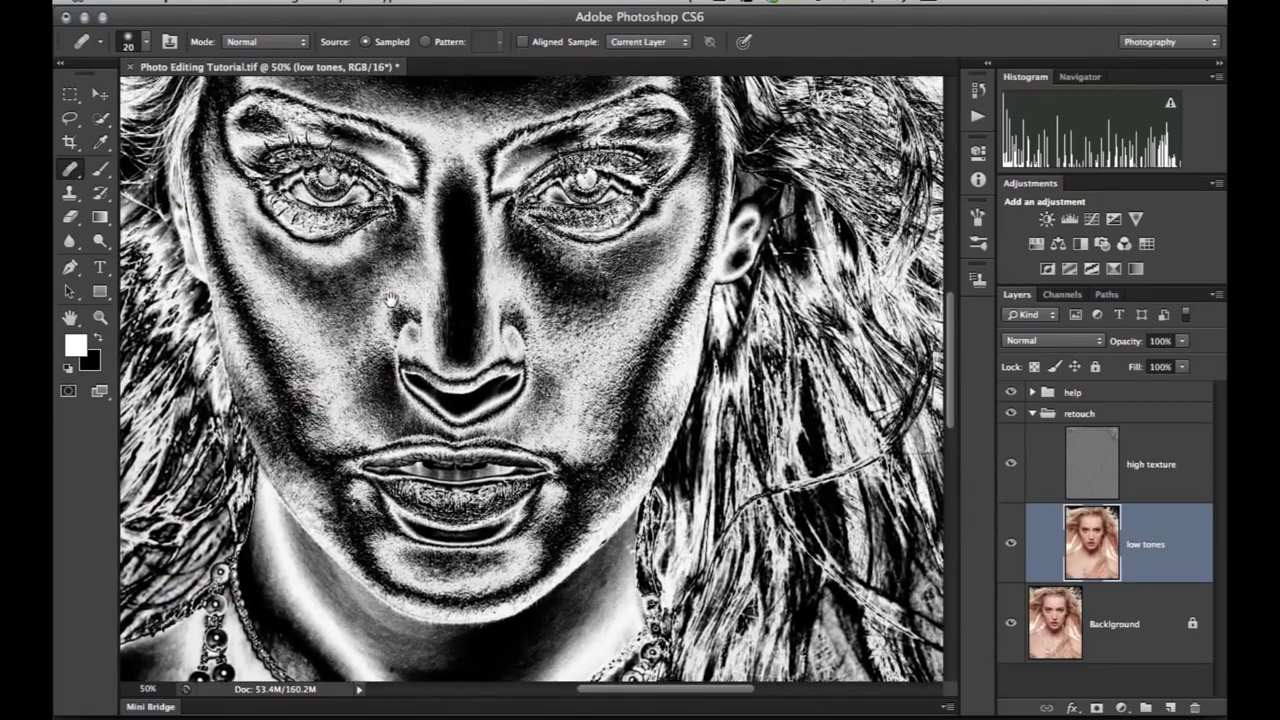
scroll(400, 366, up, 2)
scroll(412, 358, up, 4)
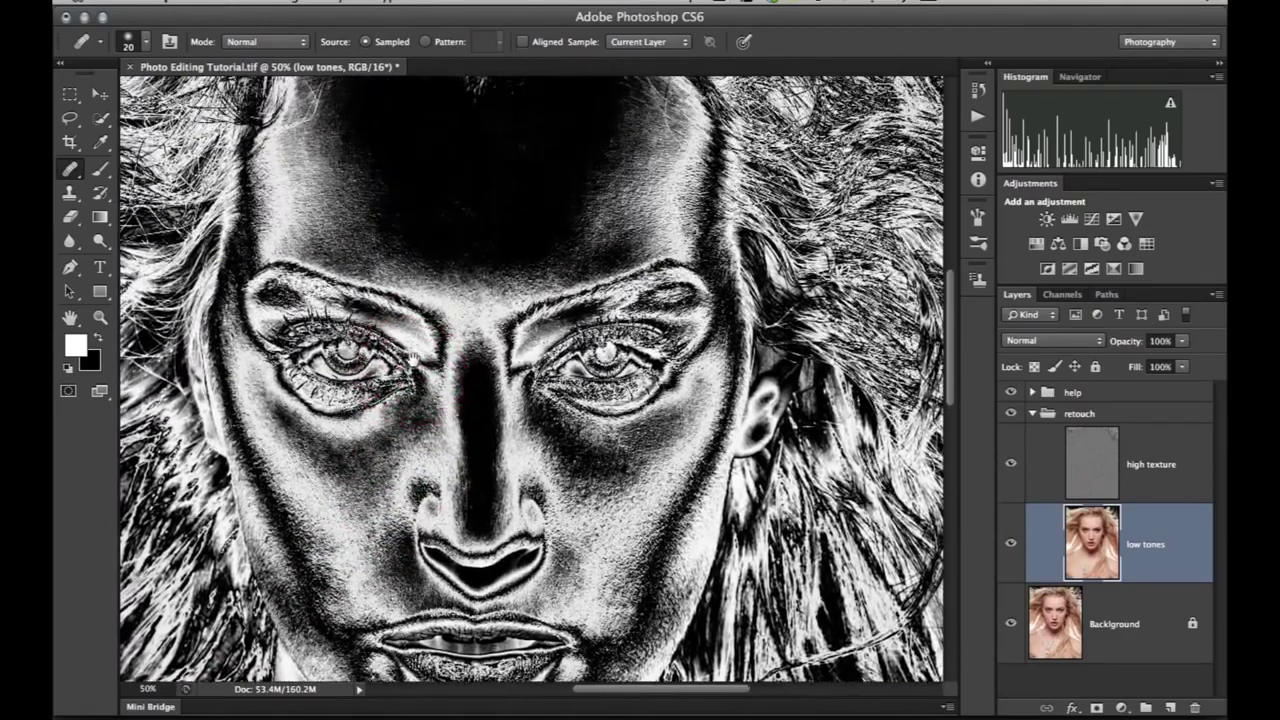
scroll(432, 424, up, 1)
scroll(433, 424, up, 3)
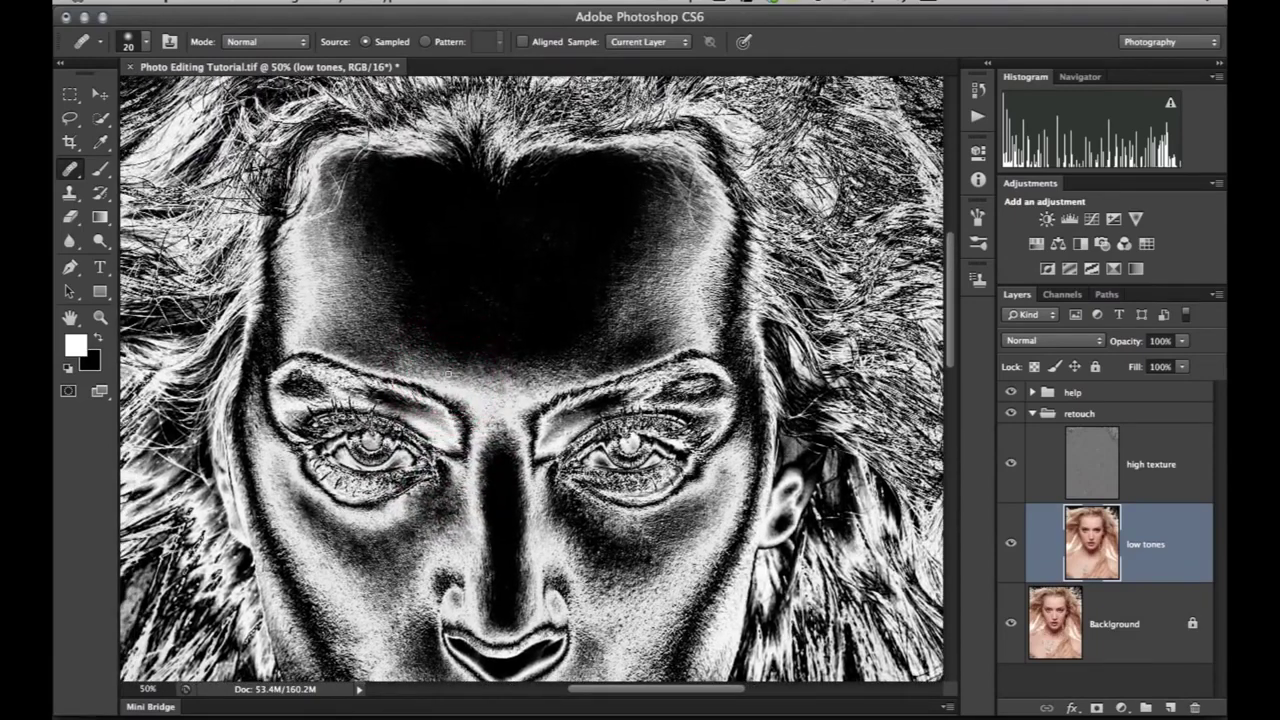
Step: Set the Lasso feather to 15 px and outline the uneven shading on the image-left side of the forehead
click(70, 118)
click(283, 40)
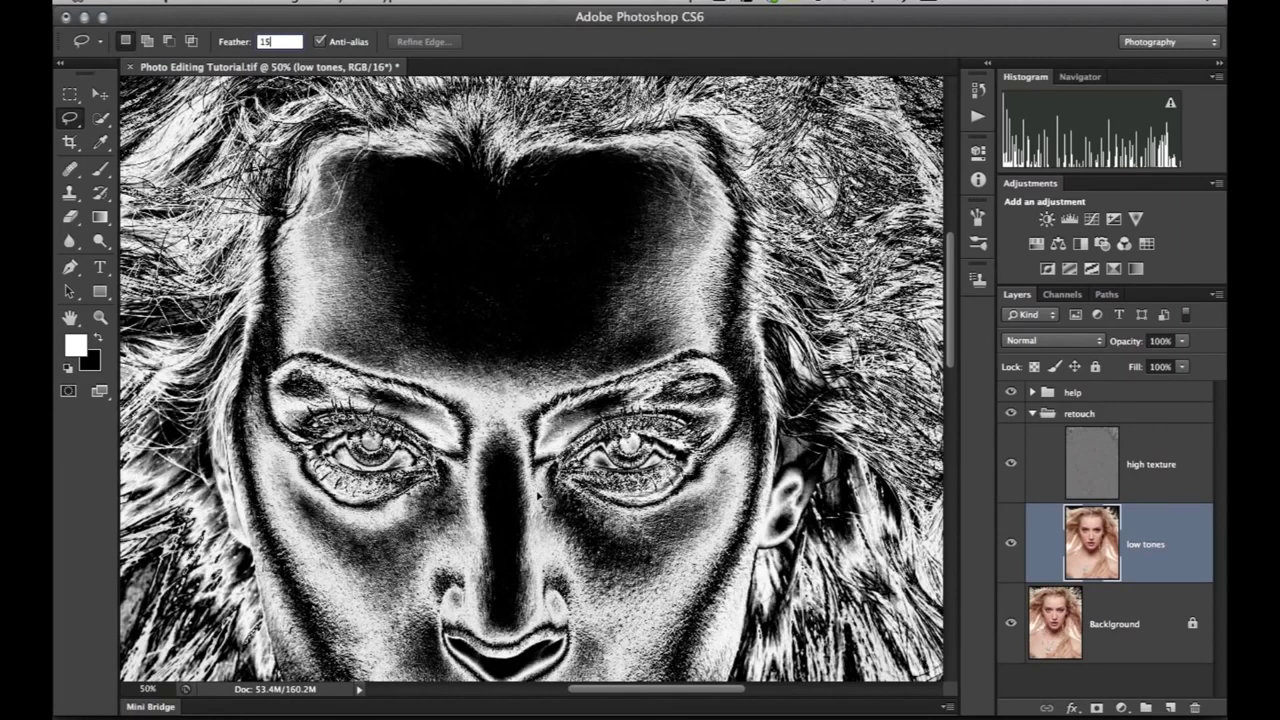
key(Return)
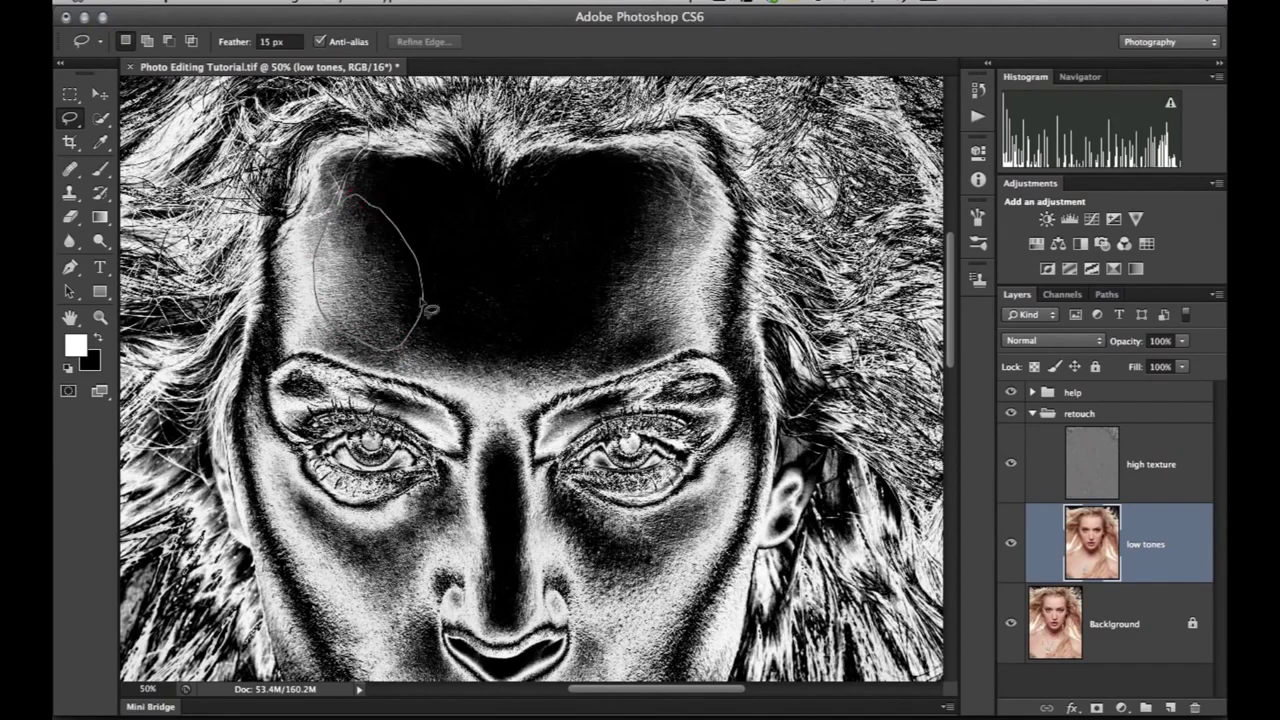
drag(421, 279, 430, 274)
Step: Open Gaussian Blur for the forehead selection and test a 73.7-pixel radius with the preview off and on
click(478, 5)
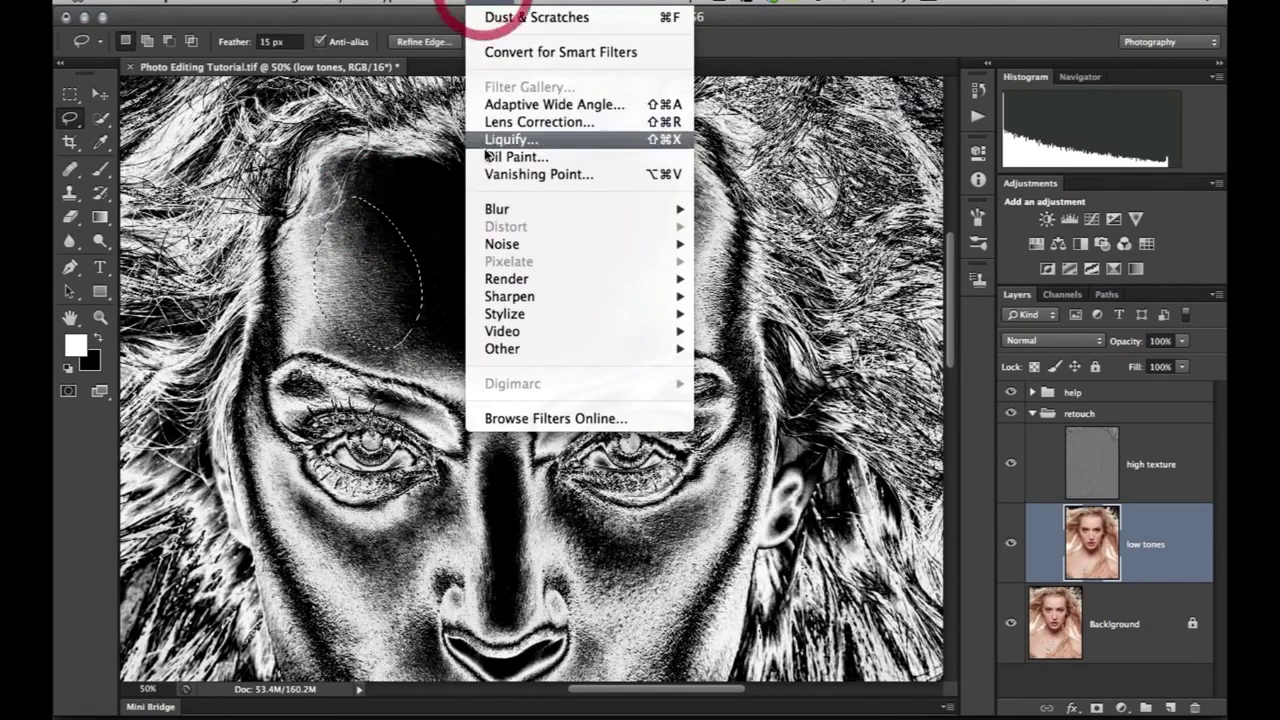
mouse_move(500, 209)
click(740, 348)
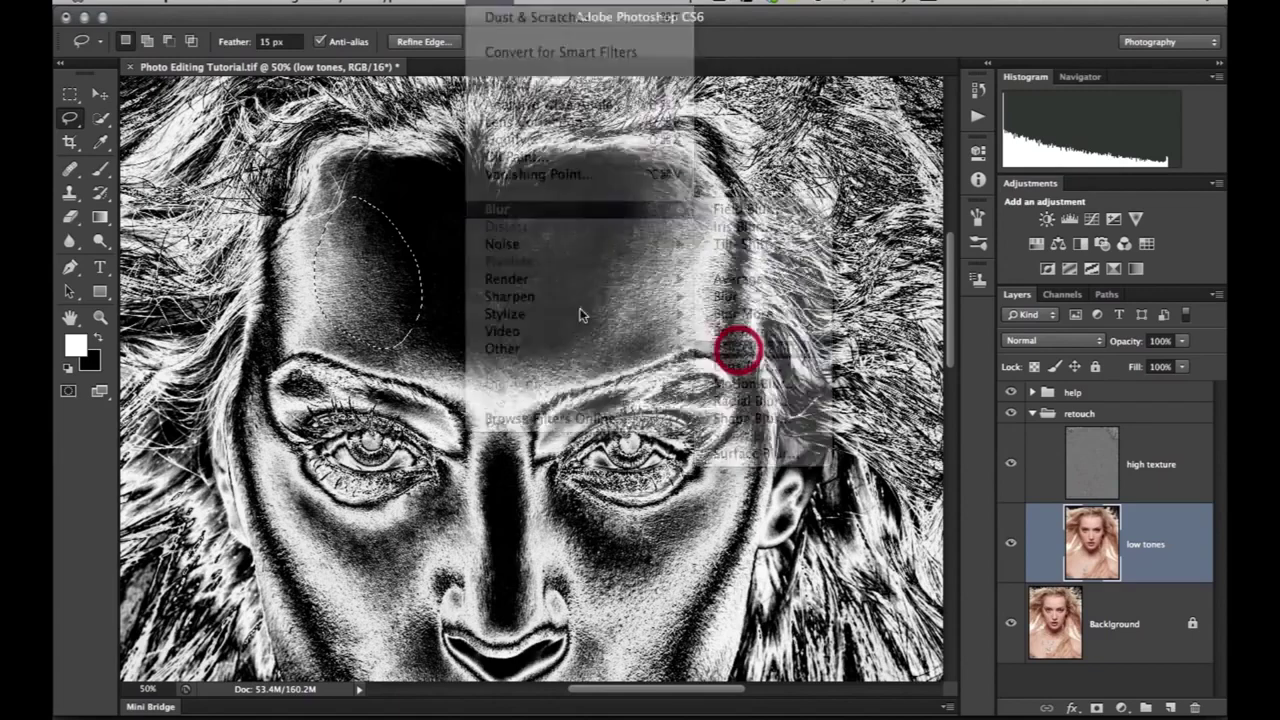
click(375, 287)
drag(546, 442, 554, 443)
drag(594, 313, 626, 298)
drag(562, 342, 563, 290)
click(708, 259)
drag(558, 443, 606, 443)
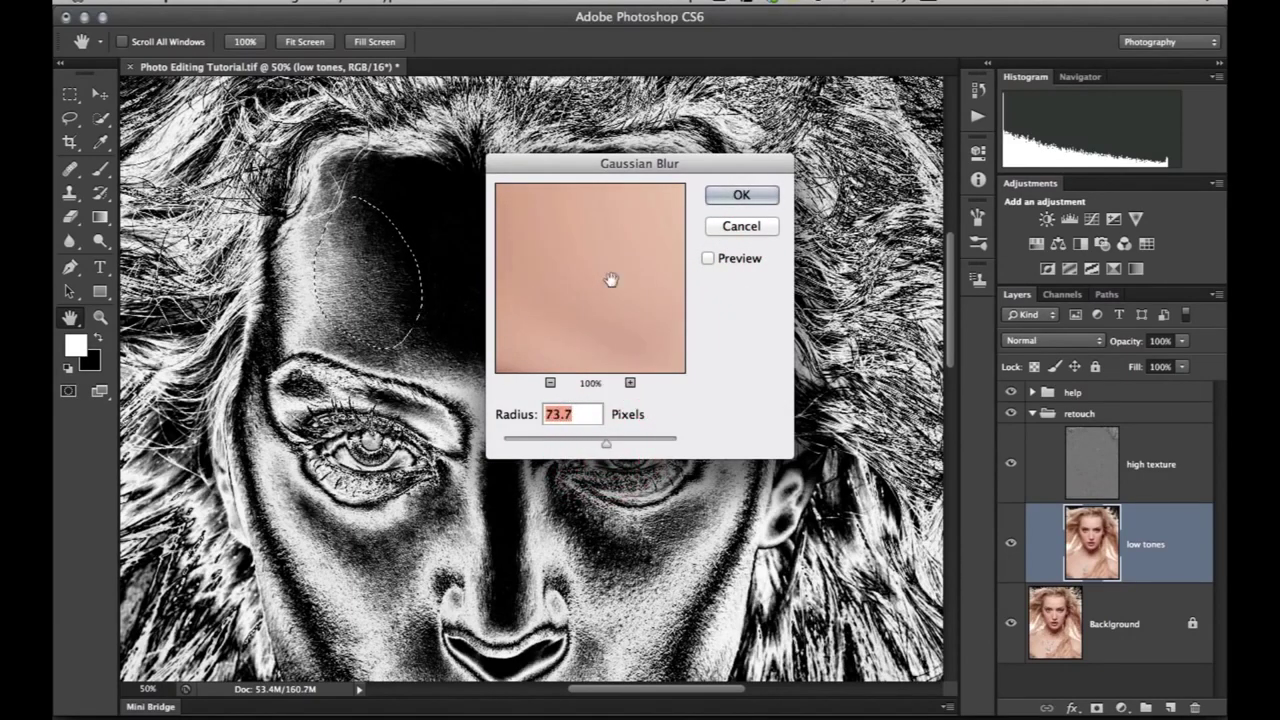
click(707, 259)
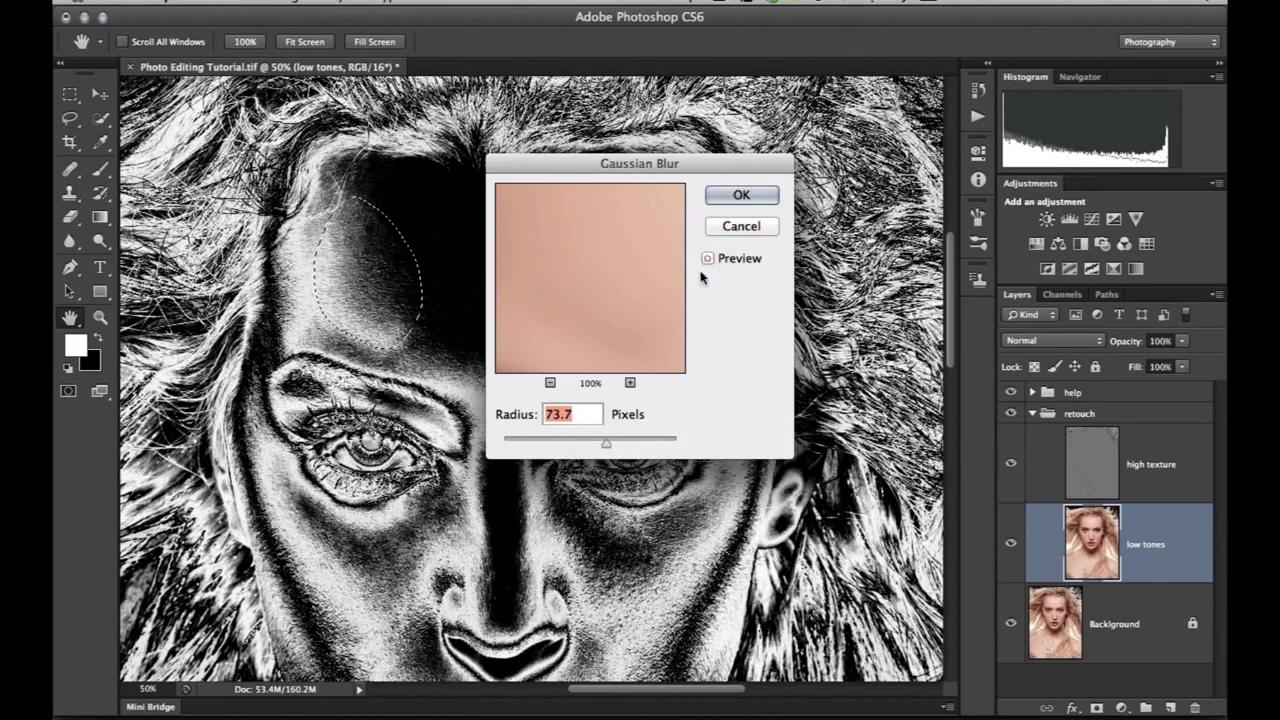
click(707, 259)
Step: Compare Gaussian Blur radii of 21.9, 38.8 and 28.9 pixels by toggling the preview
mouse_move(585, 446)
mouse_down()
mouse_move(557, 448)
mouse_move(581, 446)
mouse_up()
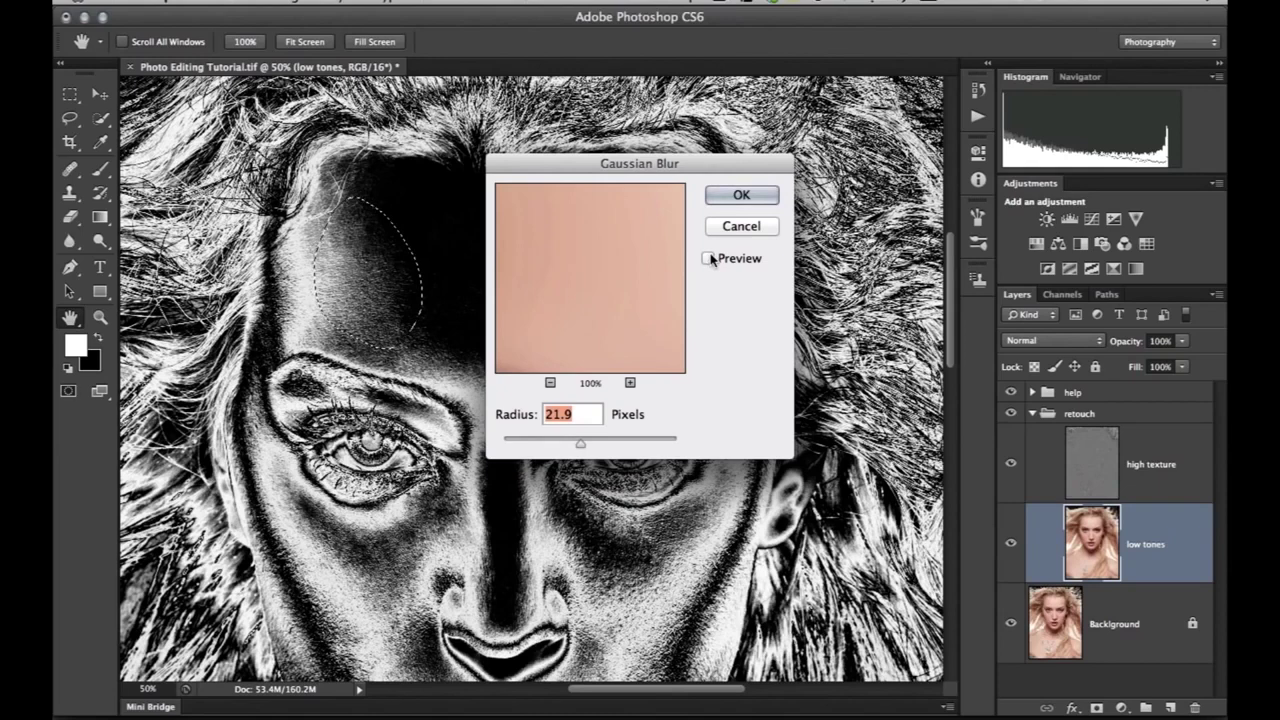
click(709, 259)
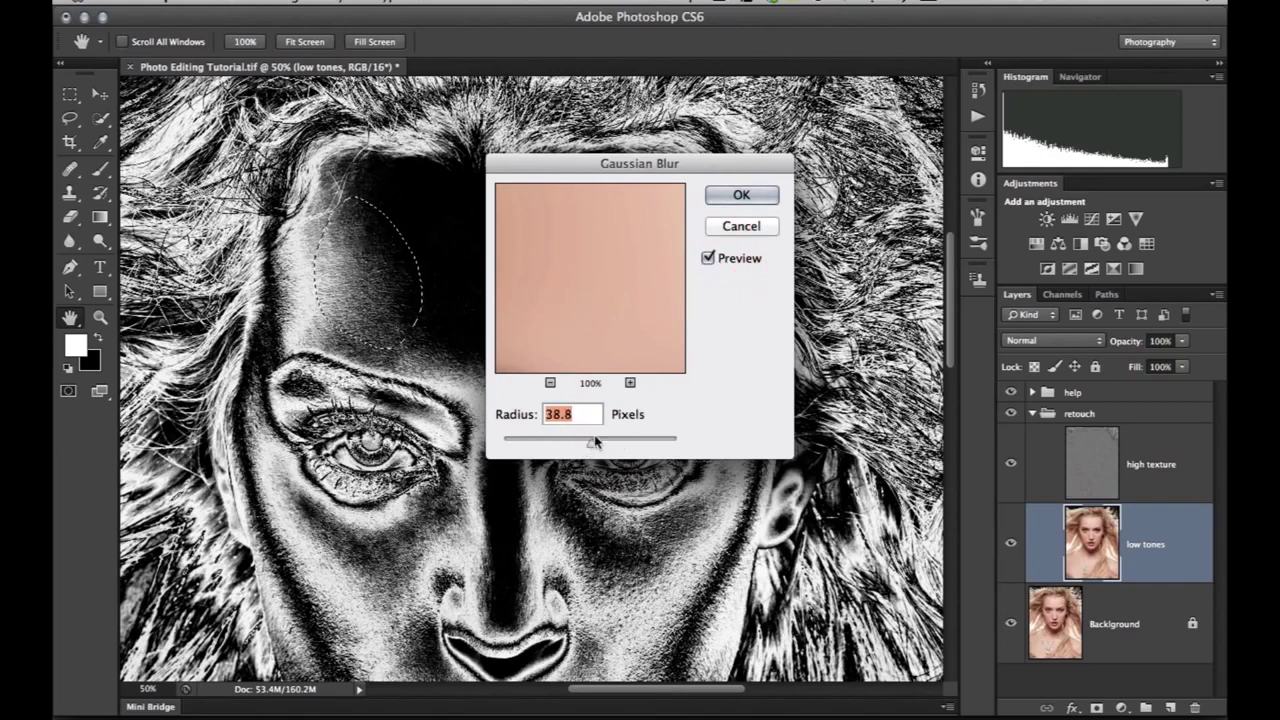
click(708, 259)
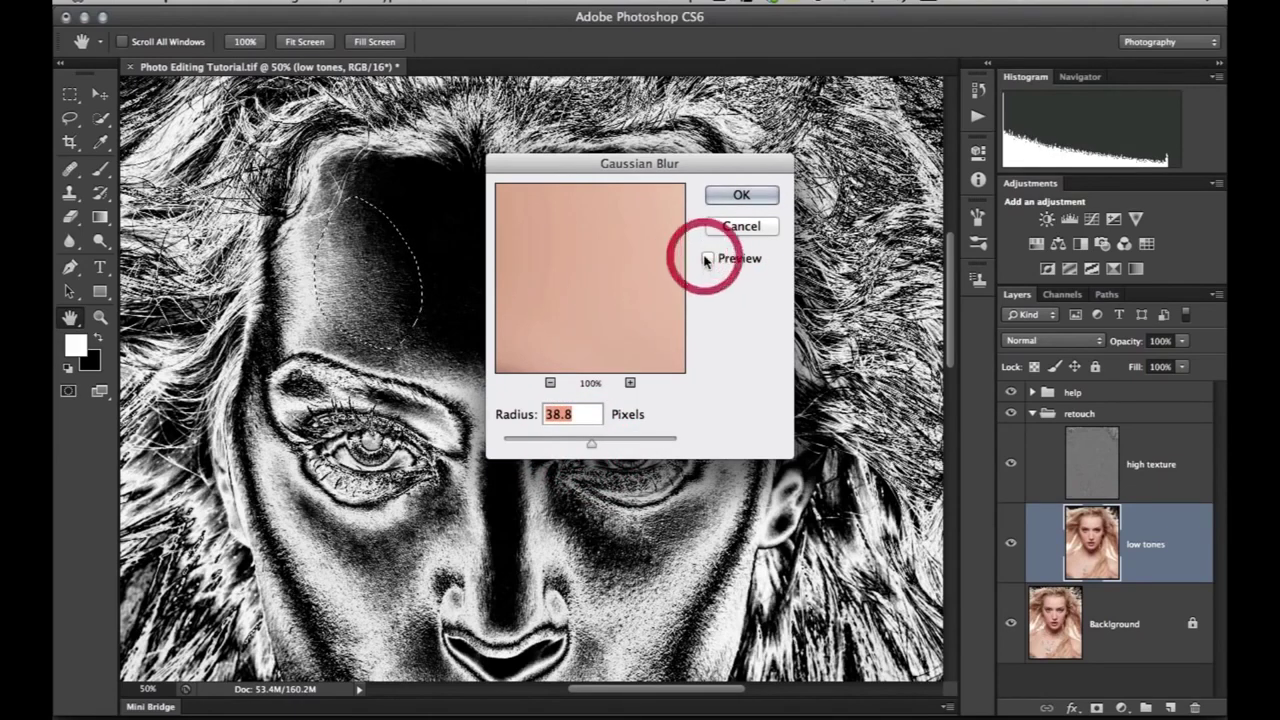
click(708, 259)
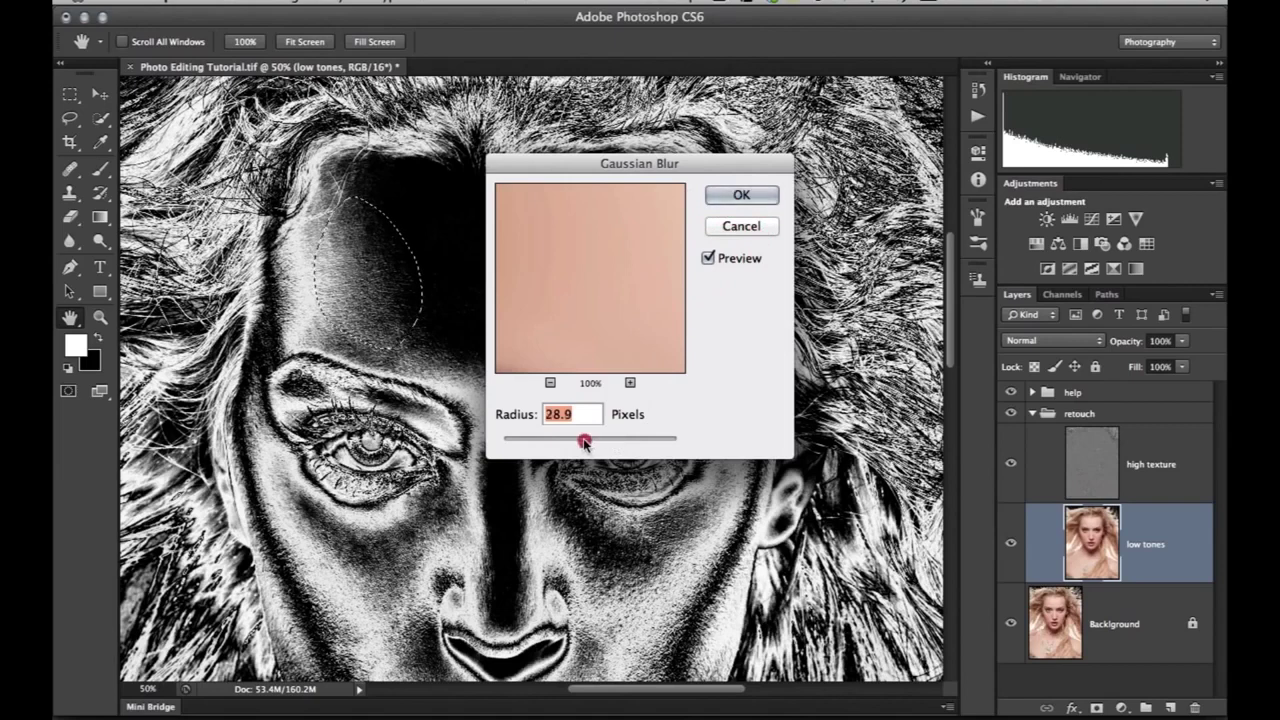
click(708, 259)
click(708, 259)
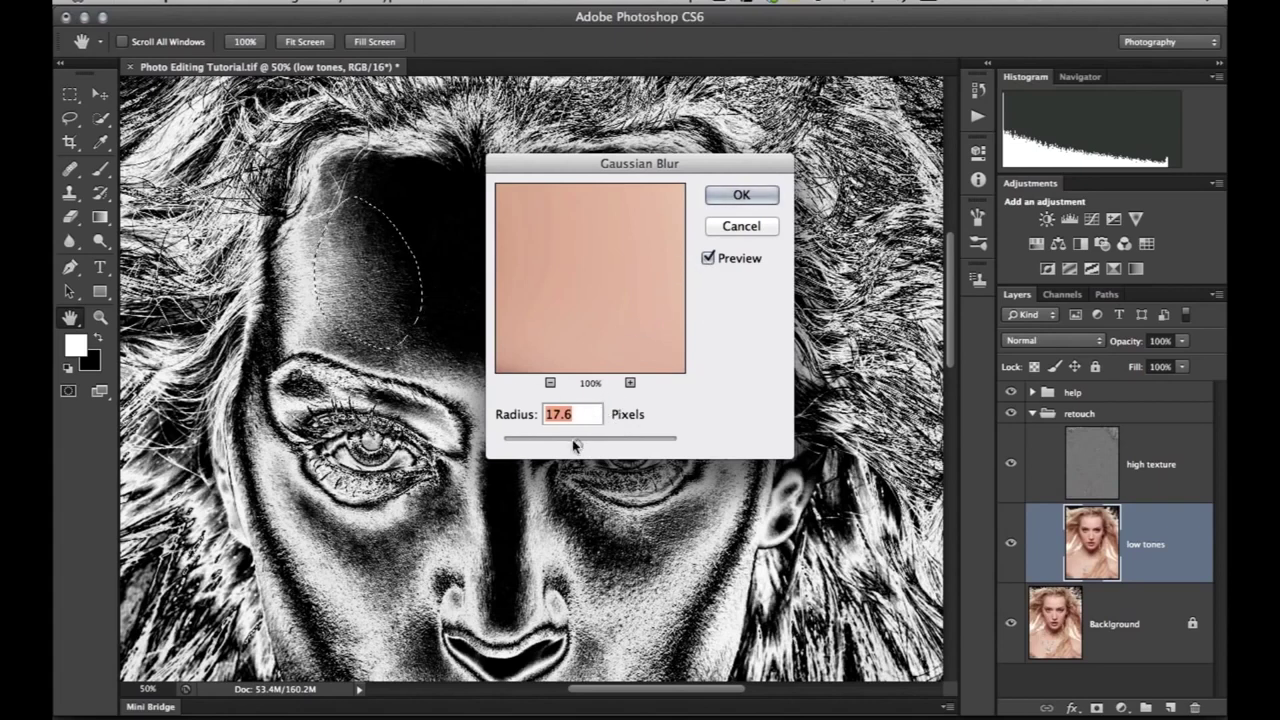
Step: Test a strong 97.2-pixel blur radius, then reduce it substantially and apply the Gaussian Blur to the forehead
click(614, 443)
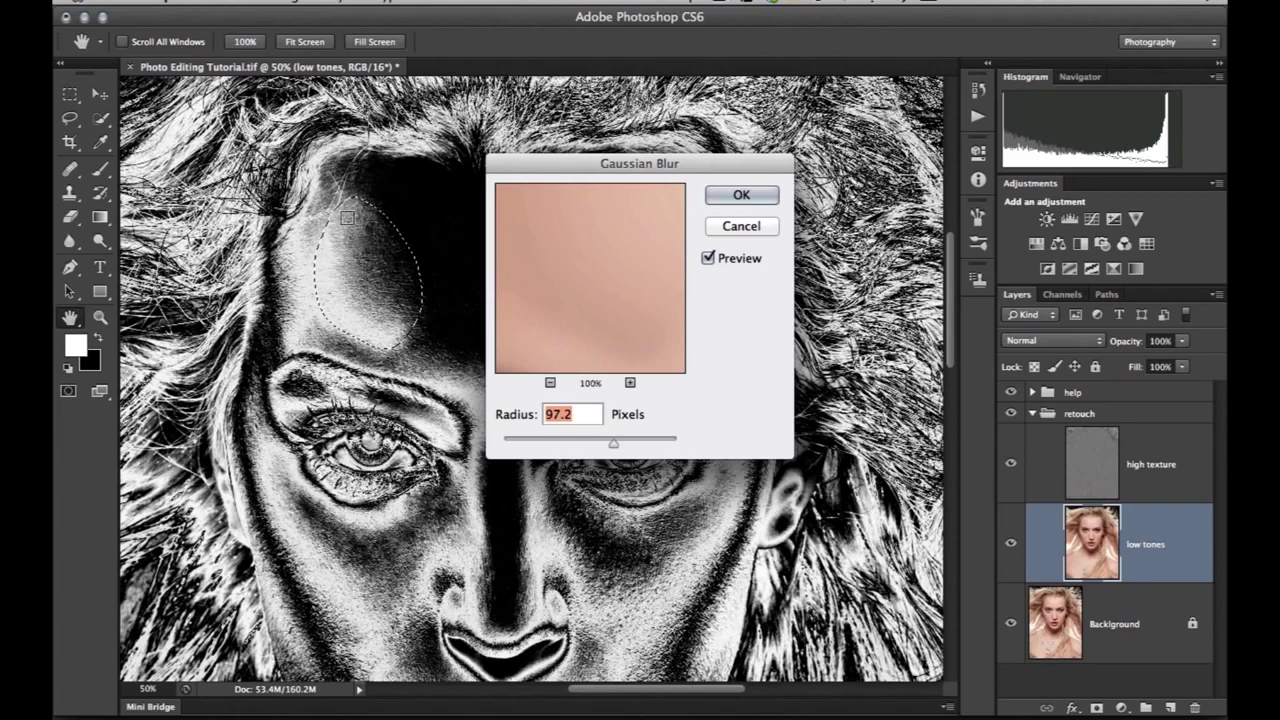
mouse_move(608, 446)
mouse_down()
mouse_move(532, 446)
mouse_move(584, 446)
mouse_up()
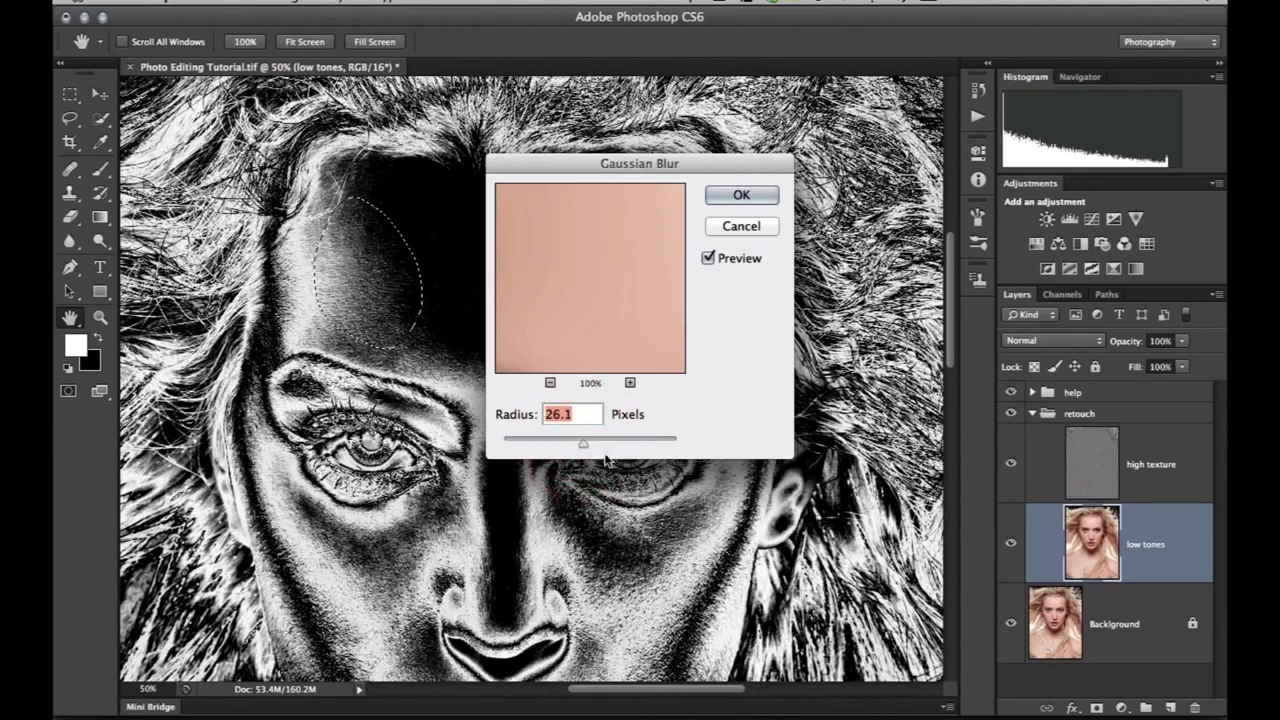
click(582, 450)
drag(579, 450, 580, 444)
click(740, 196)
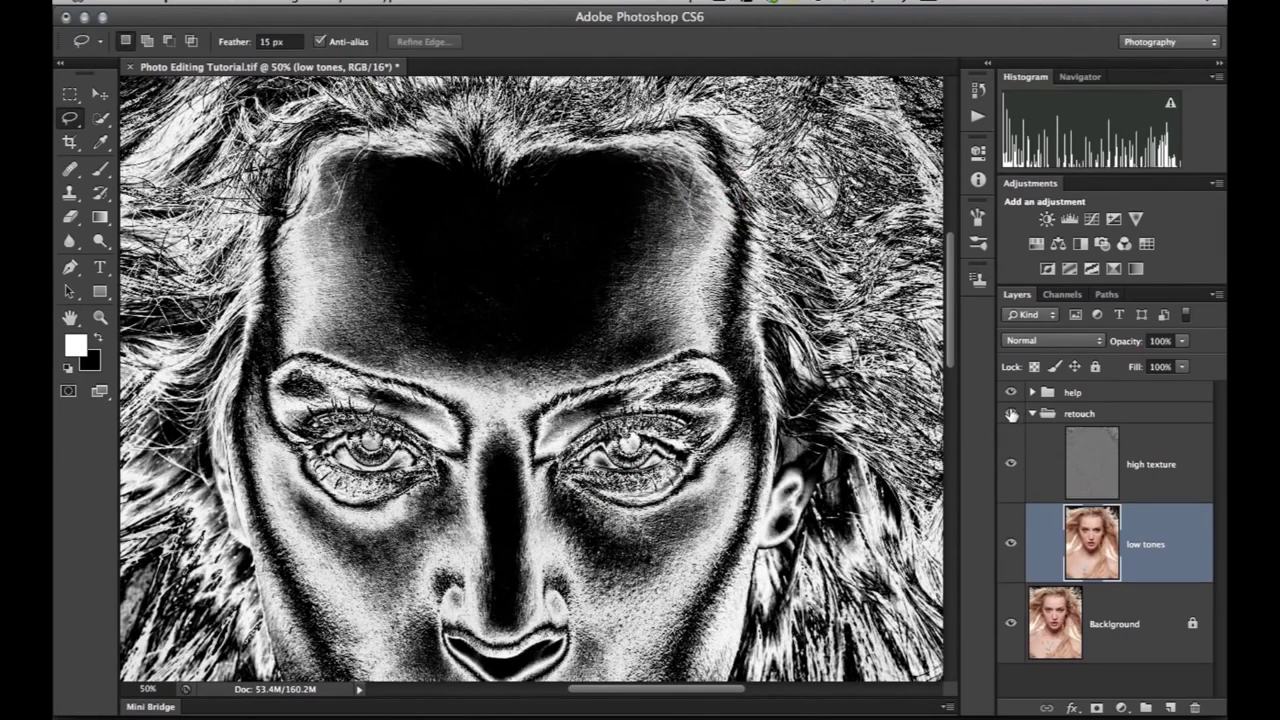
Step: Compare the portrait with the help group hidden and shown, and with the retouch group off and on
click(1010, 393)
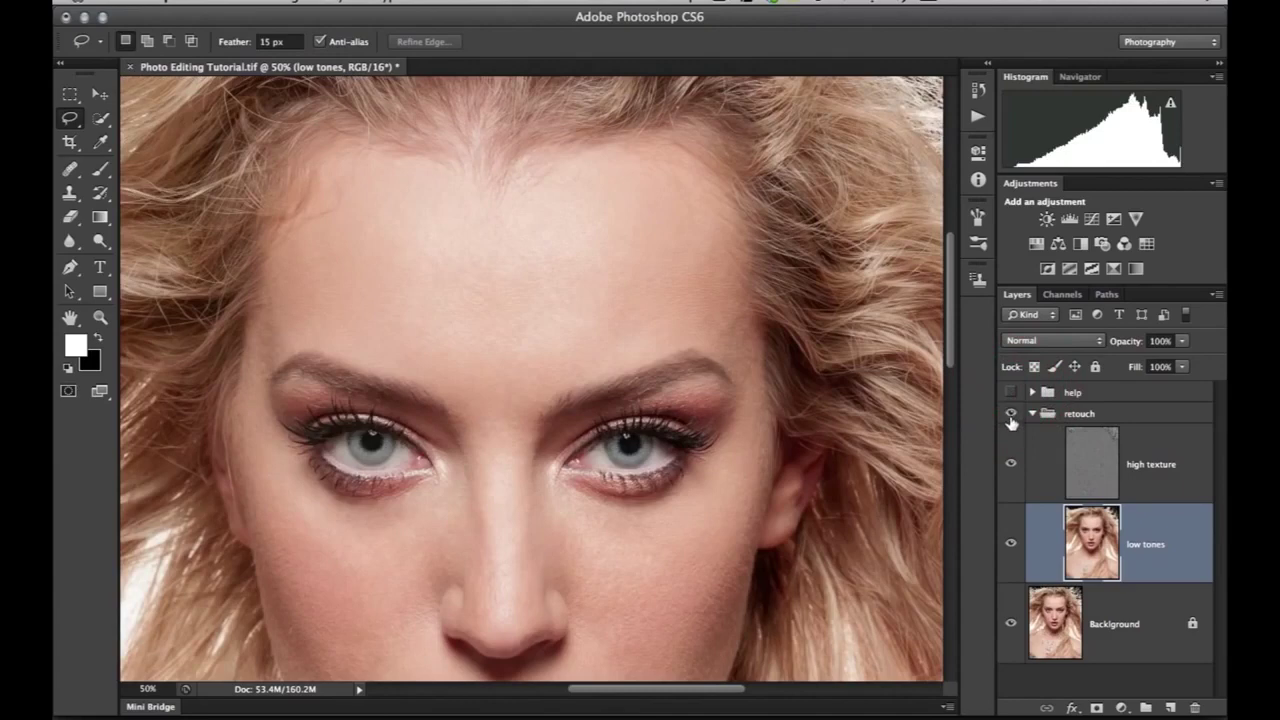
click(1010, 414)
click(1010, 392)
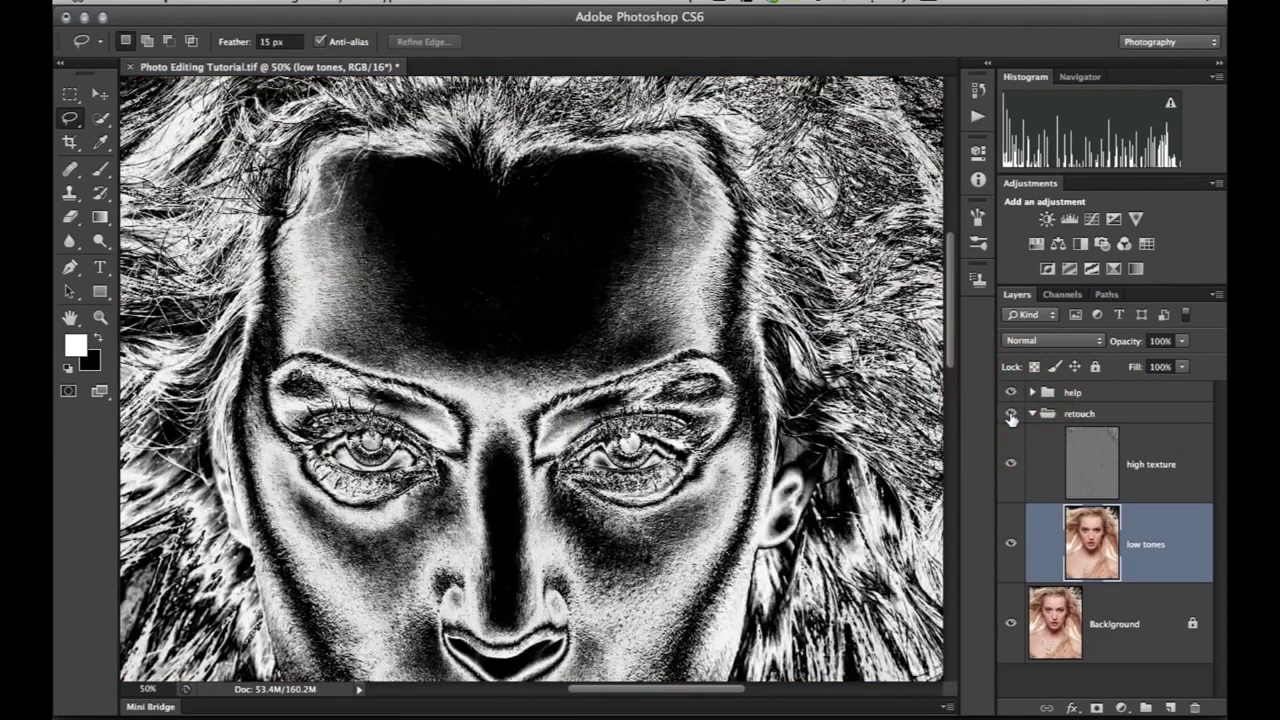
click(1010, 414)
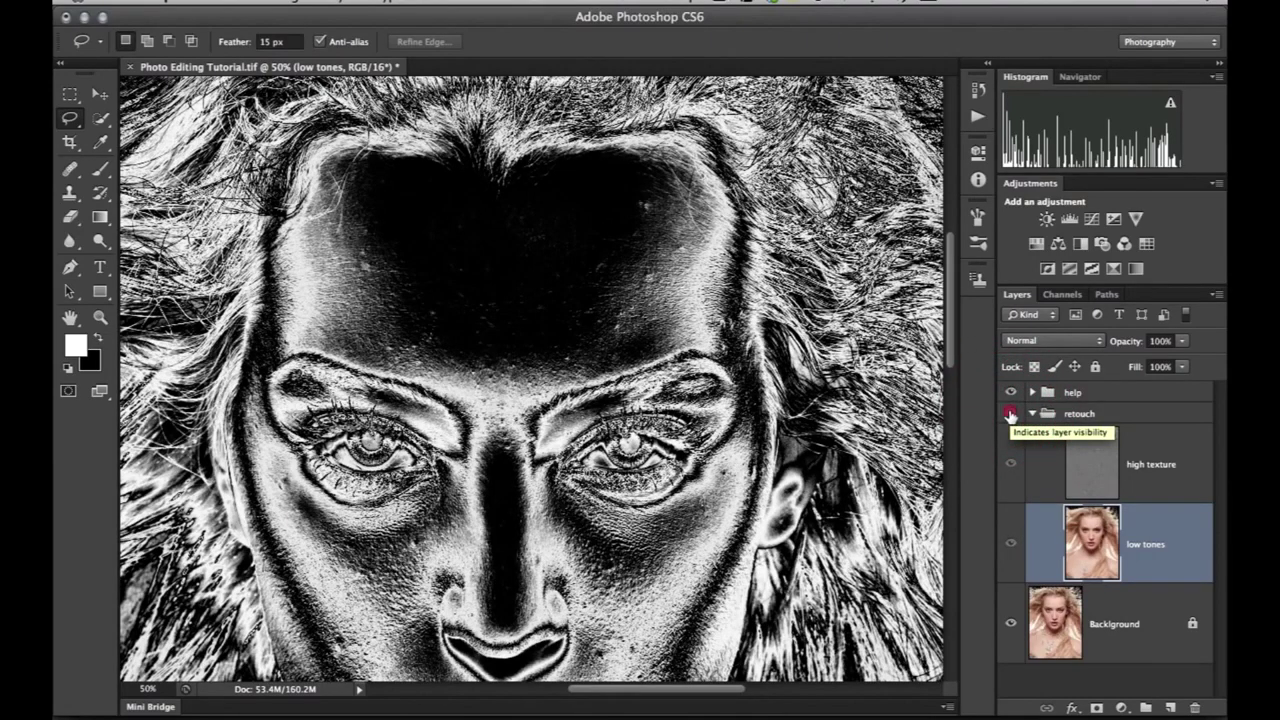
click(1010, 414)
click(1010, 414)
click(1010, 414)
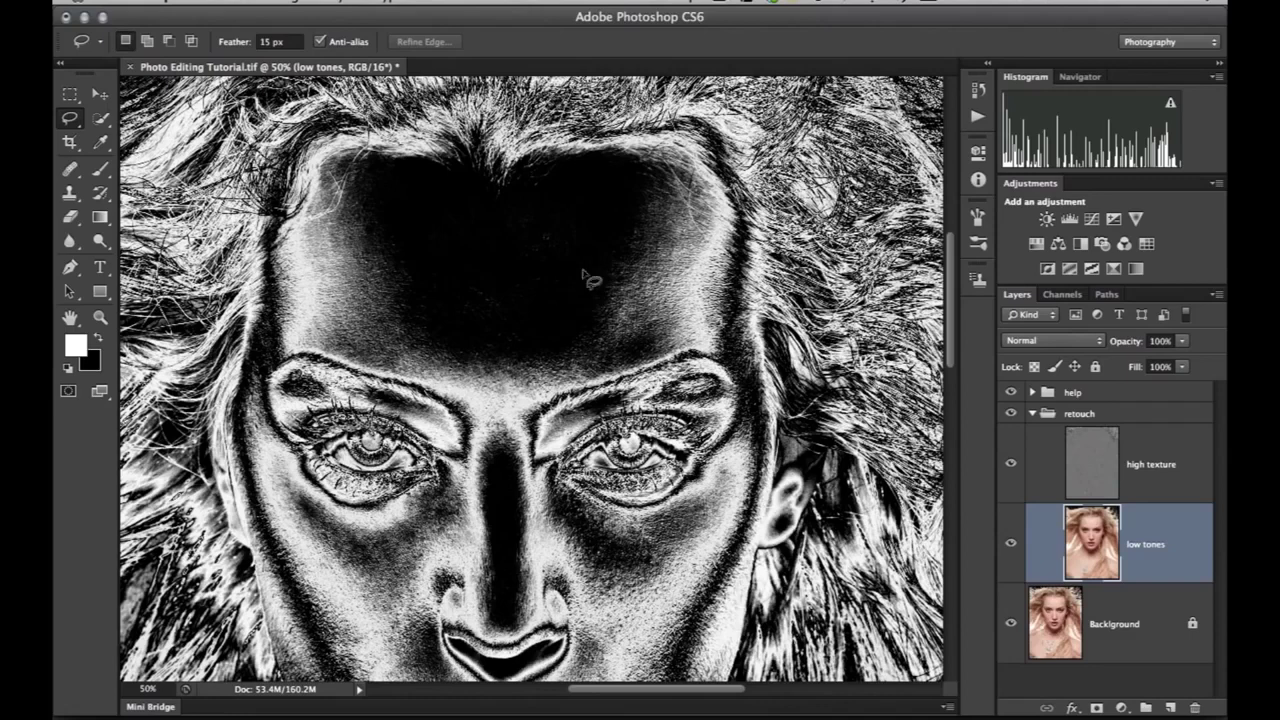
Step: Lasso the uneven shadow transitions on the forehead's right side, above the brows and on its left side in turn
mouse_move(595, 247)
mouse_down()
mouse_move(583, 317)
mouse_move(629, 336)
mouse_up()
drag(648, 214, 596, 245)
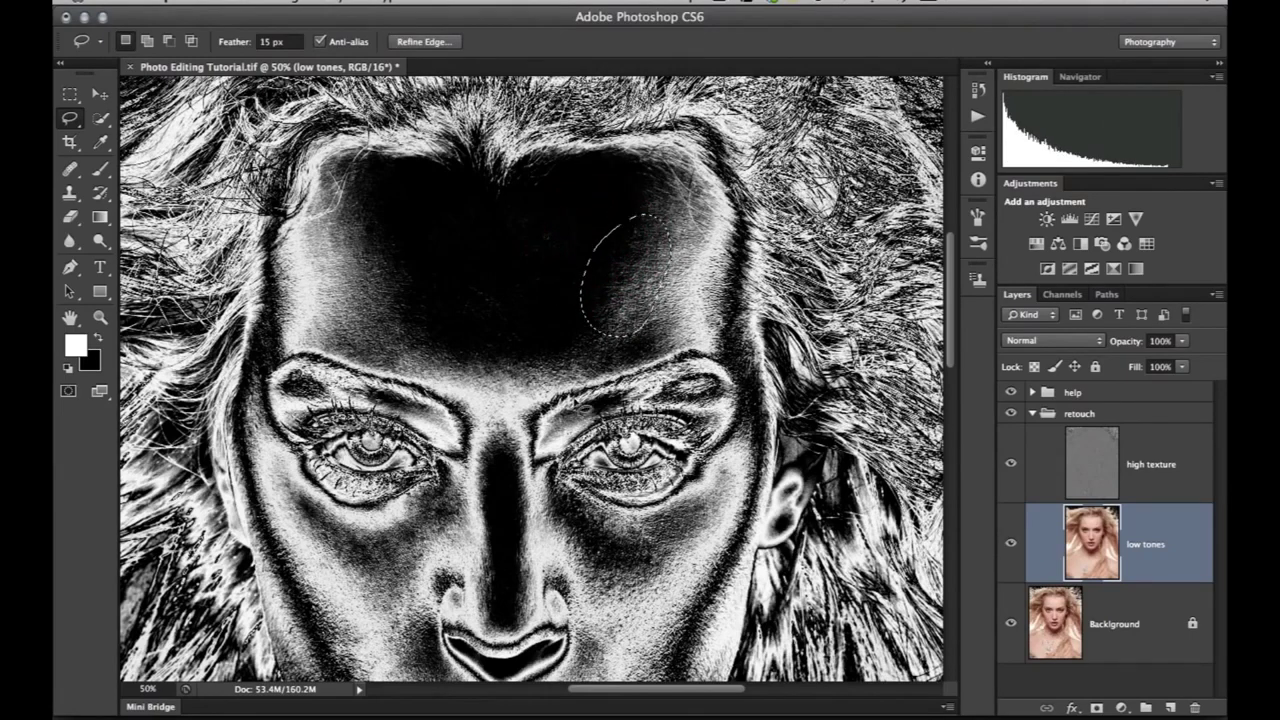
drag(463, 333, 549, 342)
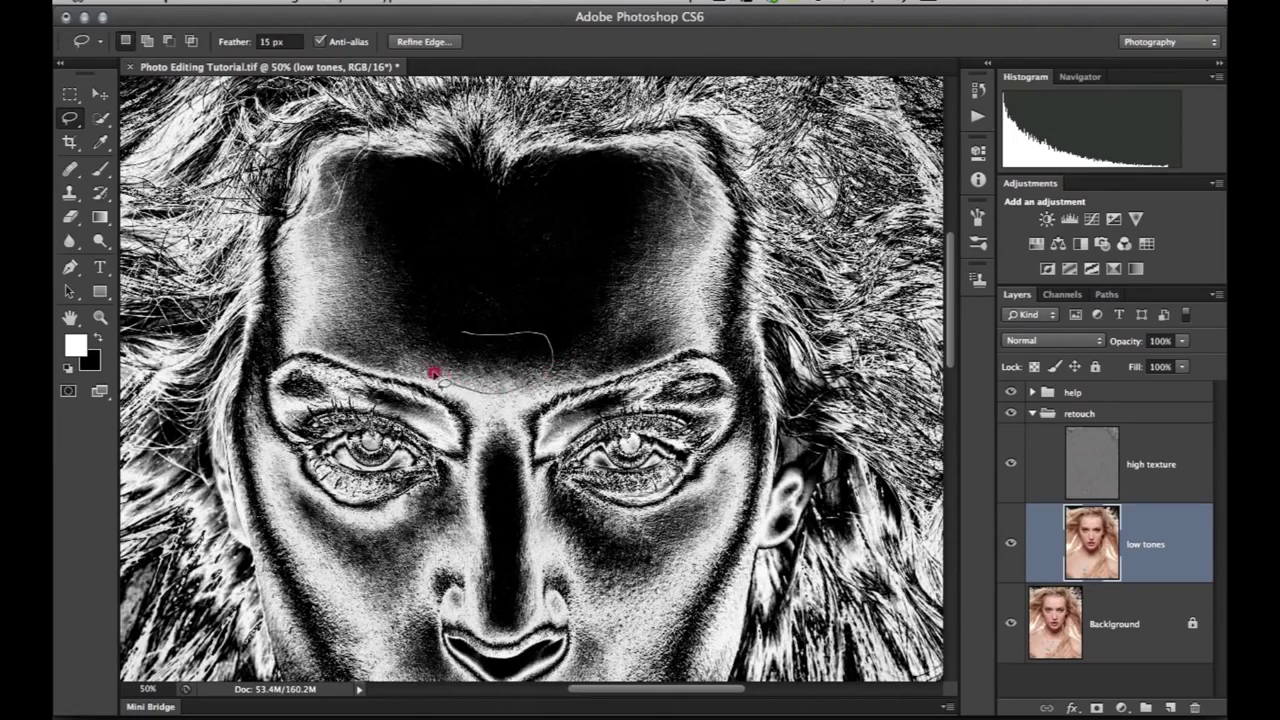
drag(415, 318, 420, 320)
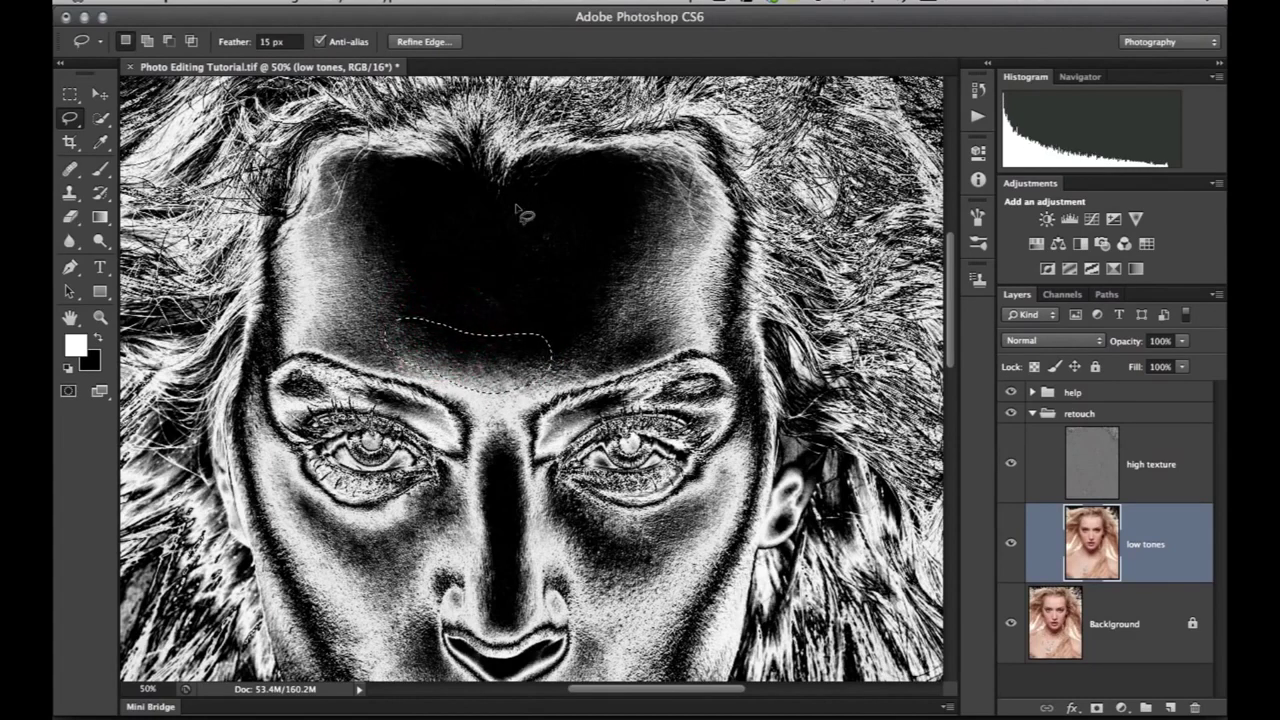
mouse_move(419, 220)
mouse_down()
mouse_move(423, 270)
mouse_move(387, 330)
mouse_up()
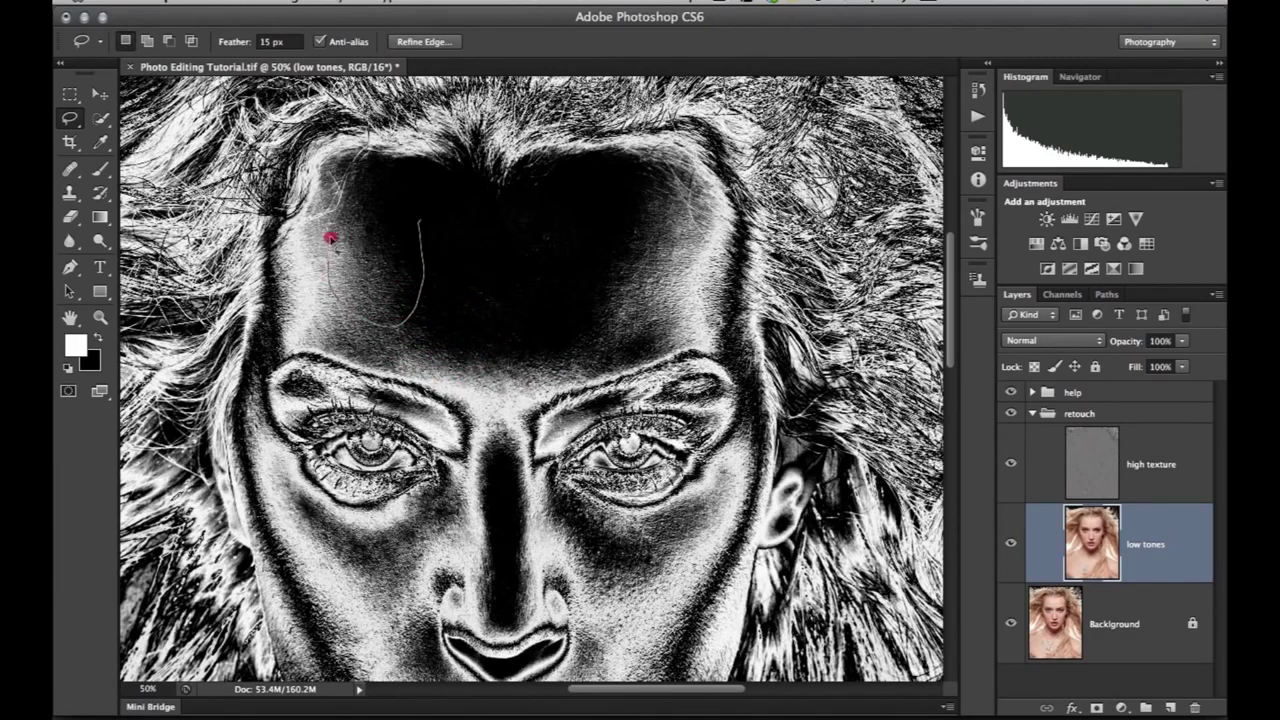
drag(401, 204, 414, 214)
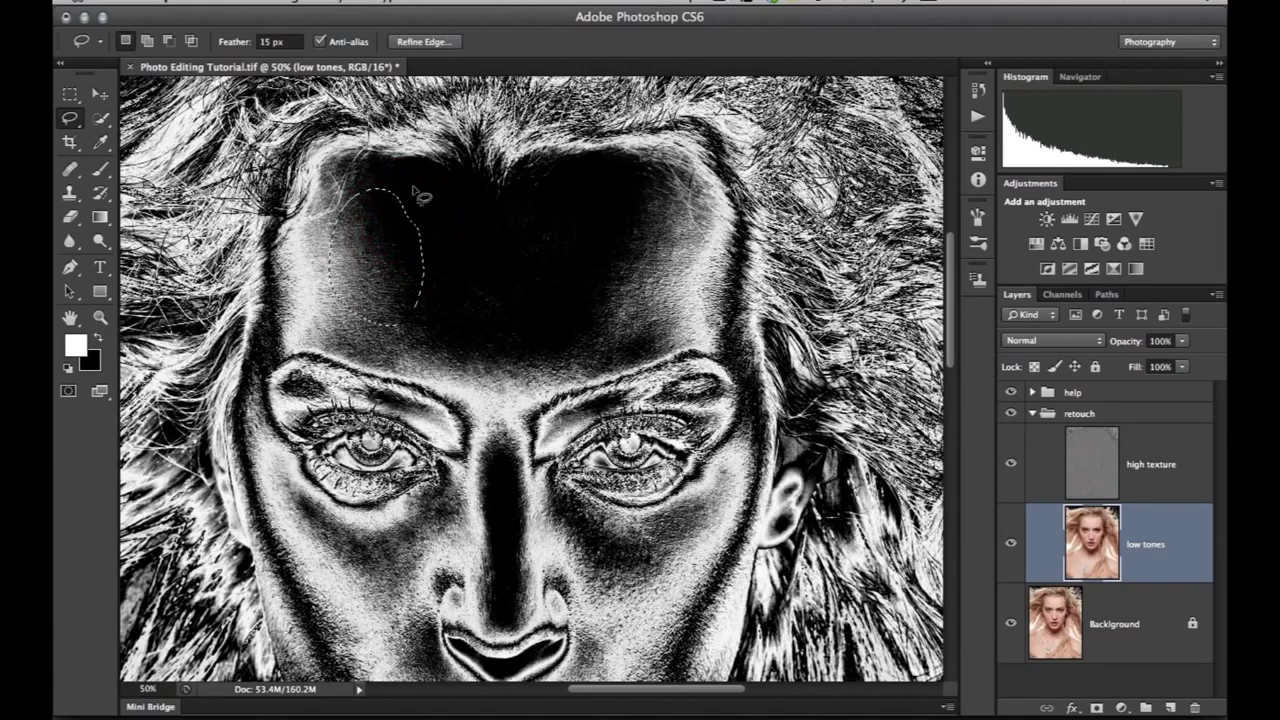
Step: Lasso a small circular patch at the forehead's centre and further patches on its right half
click(467, 261)
mouse_move(484, 340)
mouse_down()
mouse_move(437, 300)
mouse_move(463, 263)
mouse_up()
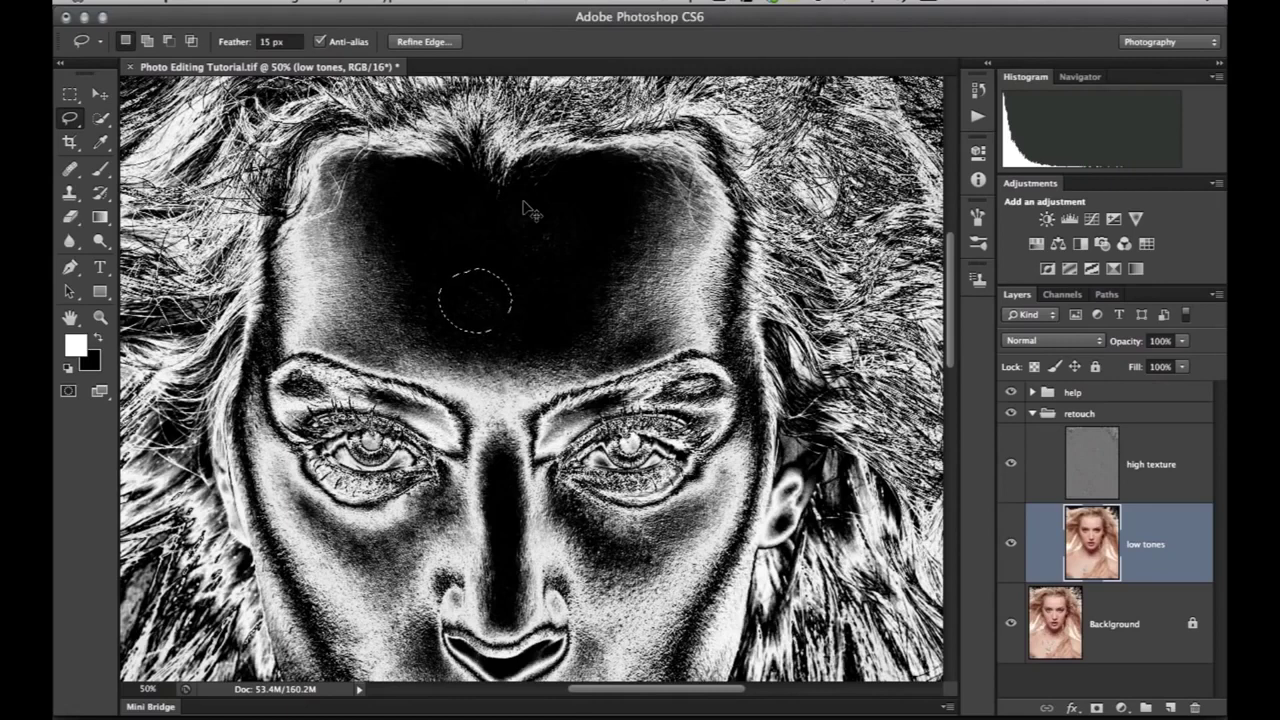
mouse_move(552, 207)
mouse_down()
mouse_move(514, 286)
mouse_move(565, 215)
mouse_move(553, 207)
mouse_up()
click(609, 266)
drag(609, 266, 617, 255)
Step: Lasso uneven patches lower on the face, repeat the last Gaussian Blur on them, and clear the selections
scroll(600, 337, down, 5)
mouse_move(600, 337)
mouse_down()
mouse_move(722, 250)
mouse_move(655, 332)
mouse_up()
mouse_move(396, 312)
mouse_down()
mouse_move(320, 314)
mouse_move(302, 242)
mouse_move(396, 298)
mouse_up()
mouse_move(580, 243)
mouse_down()
mouse_move(597, 257)
mouse_move(585, 245)
mouse_up()
mouse_move(330, 376)
mouse_down()
mouse_move(385, 441)
mouse_move(332, 380)
mouse_up()
key(ctrl+f)
key(ctrl+d)
mouse_move(284, 334)
mouse_down()
mouse_move(358, 398)
mouse_move(284, 330)
mouse_up()
key(ctrl+f)
key(ctrl+d)
Step: Outline another uneven area of the face, reopen the last blur filter's settings, and apply the blur
drag(272, 250, 380, 455)
key(ctrl+alt+f)
click(655, 418)
drag(508, 487, 563, 490)
click(661, 430)
drag(589, 337, 589, 309)
click(741, 198)
Step: Apply another blur to the selected area, deselect it, and check the skin with the help group toggled
click(488, 2)
click(735, 374)
click(659, 413)
click(741, 198)
key(ctrl+d)
click(1011, 392)
click(1011, 392)
Step: Lasso one more uneven patch on the face and smooth it with a blur filter
drag(705, 443, 700, 400)
click(488, 2)
click(750, 337)
click(741, 195)
Step: Lasso uneven skin around the chin and check the tones with the help group hidden and shown
drag(583, 314, 586, 191)
drag(529, 460, 450, 455)
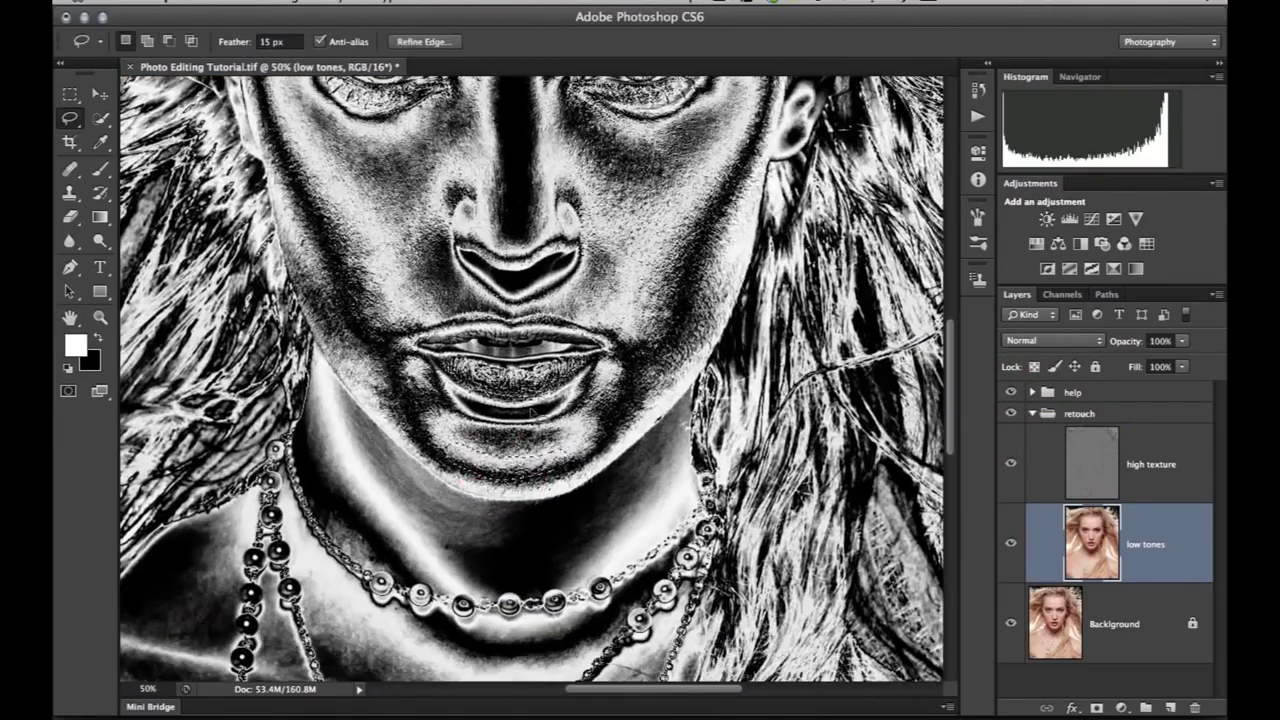
click(1011, 392)
click(1011, 392)
Step: Lasso the mottled shoulder area beside the necklace, repeat the last Gaussian Blur on it, and deselect
click(440, 258)
mouse_move(400, 640)
mouse_down()
mouse_move(511, 454)
mouse_move(503, 588)
mouse_up()
mouse_move(482, 228)
mouse_down()
mouse_move(325, 466)
mouse_move(345, 320)
mouse_up()
key(ctrl+f)
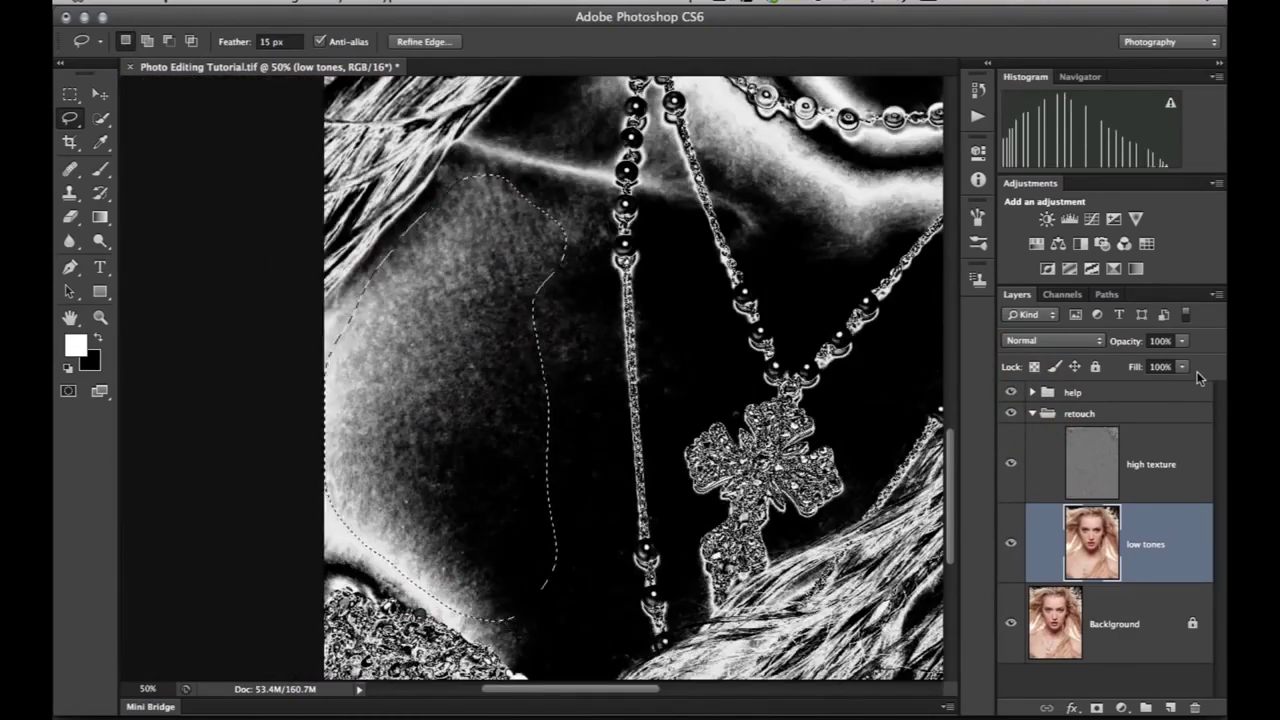
key(ctrl+d)
Step: Hide the help group, clear any remaining selection, and compare the skin with the retouch group hidden and shown
click(1011, 414)
drag(760, 140, 467, 642)
click(723, 341)
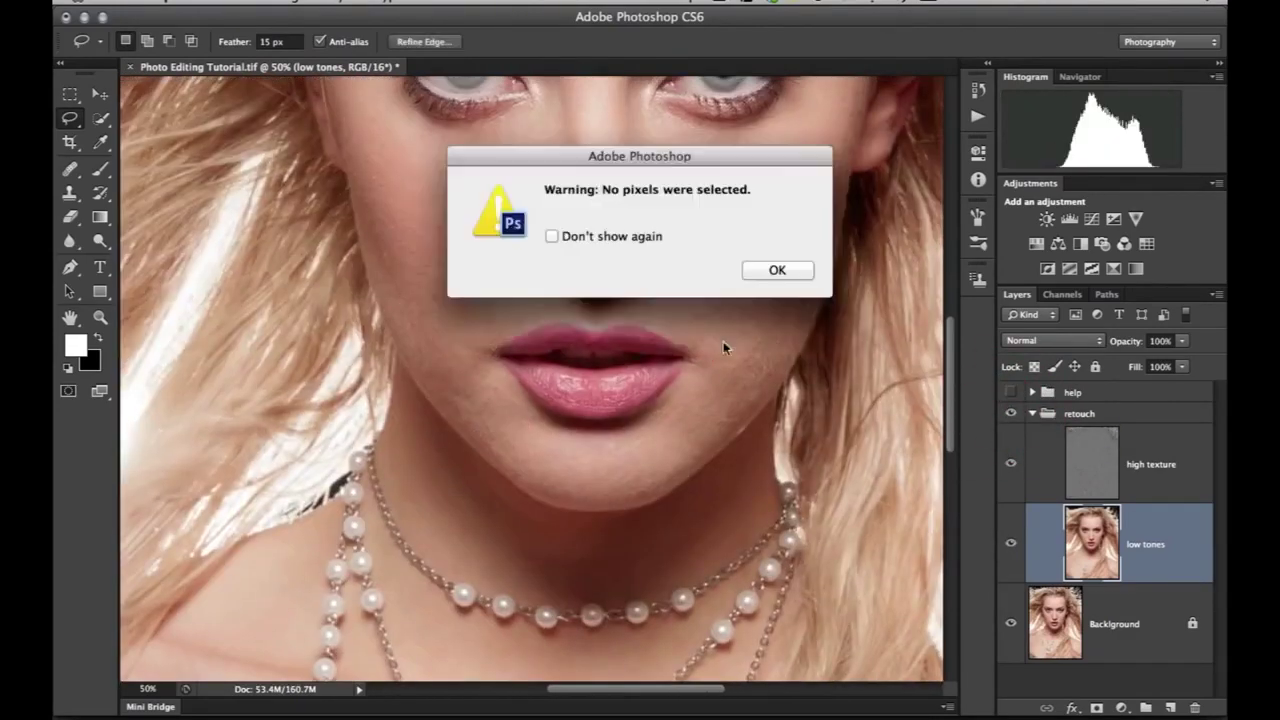
key(Return)
key(super+minus)
drag(688, 322, 660, 370)
drag(568, 262, 551, 140)
key(super+d)
click(1009, 415)
click(1009, 418)
Step: Set up the Clone Stamp tool in Lighten mode with 17% opacity and 64% flow
key(s)
click(295, 41)
click(290, 178)
click(416, 41)
drag(411, 47, 413, 47)
drag(522, 41, 545, 55)
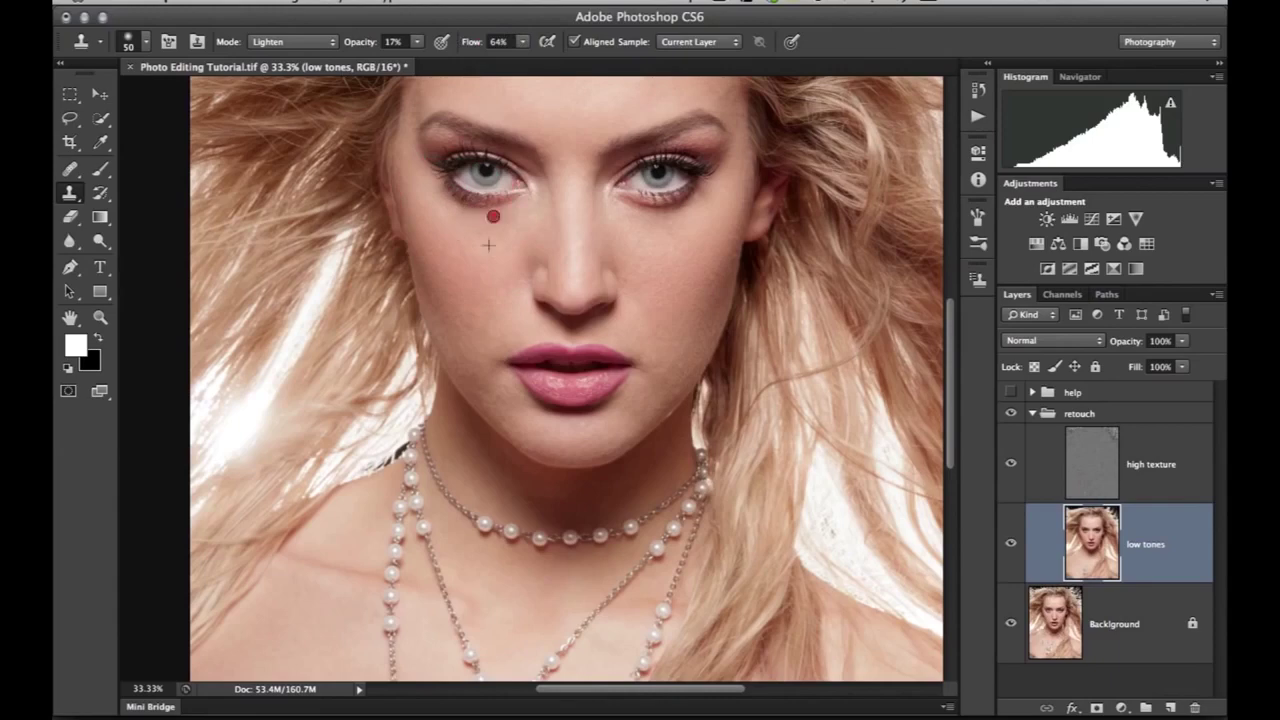
Step: Lighten dark skin patches under the eye and around the mouth with Clone Stamp strokes on the low tones layer
click(546, 218)
click(1008, 541)
click(1008, 393)
alt+click(484, 382)
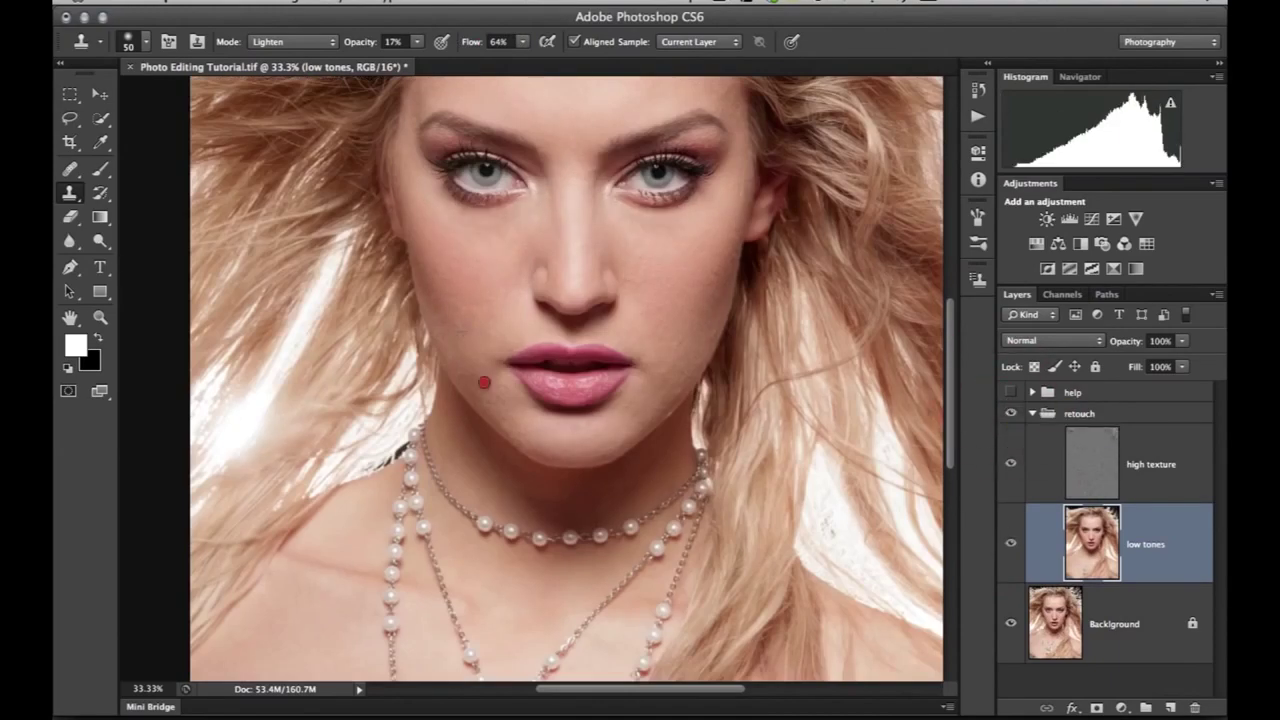
click(662, 368)
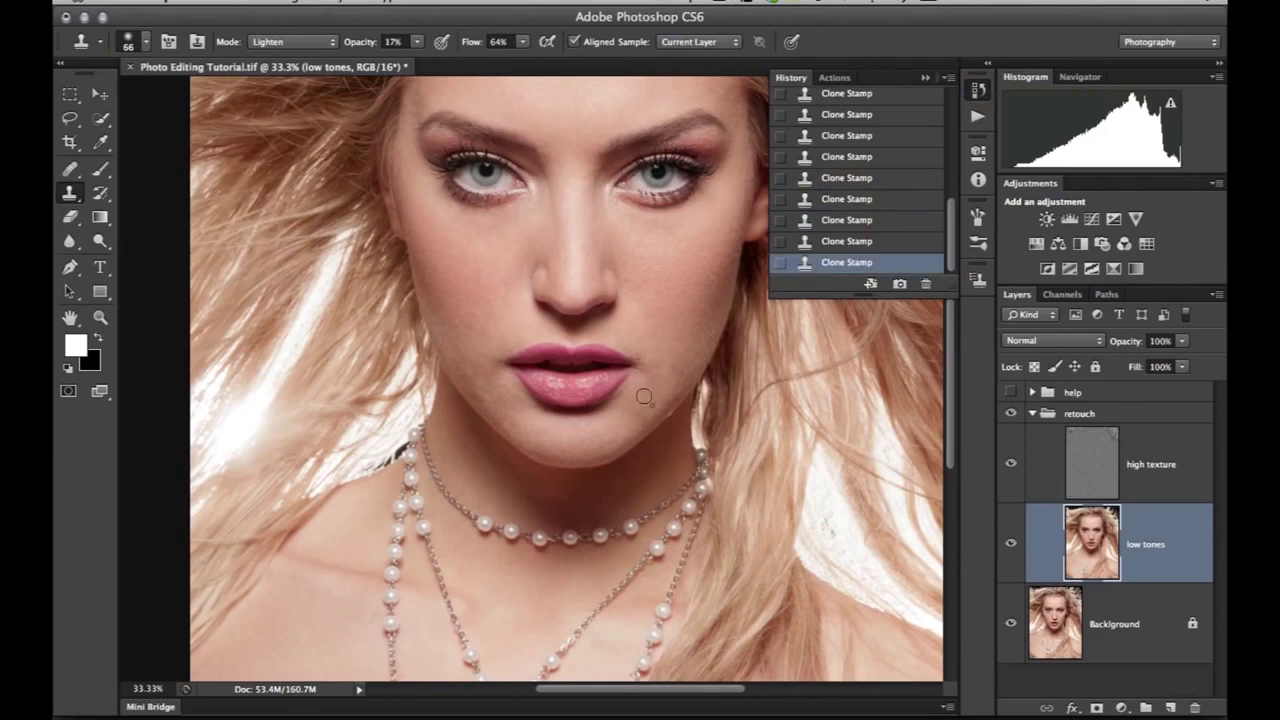
click(658, 295)
click(643, 420)
Step: Enlarge the Clone Stamp brush to 80 px and lighten the shadows on the forehead and under the eyes
click(648, 267)
click(436, 218)
mouse_move(610, 266)
mouse_down()
mouse_move(584, 430)
mouse_move(556, 318)
mouse_move(686, 238)
mouse_up()
key(bracketright)
key(bracketright)
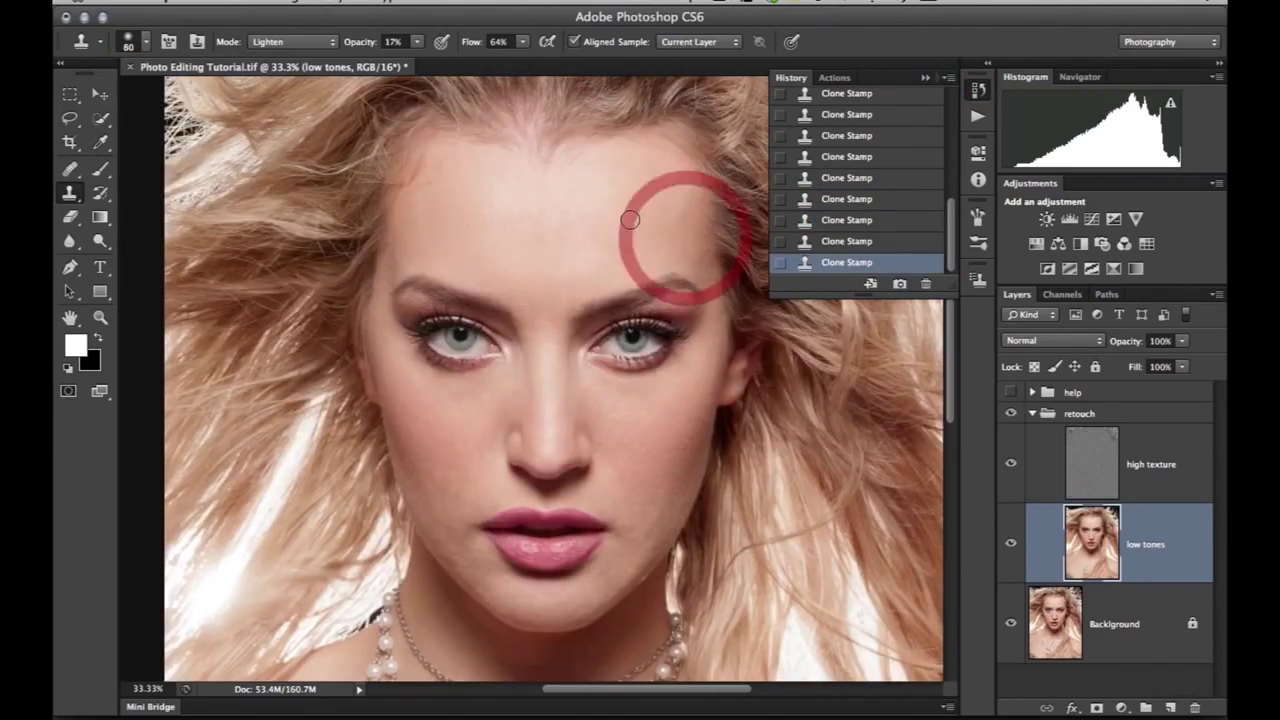
click(591, 405)
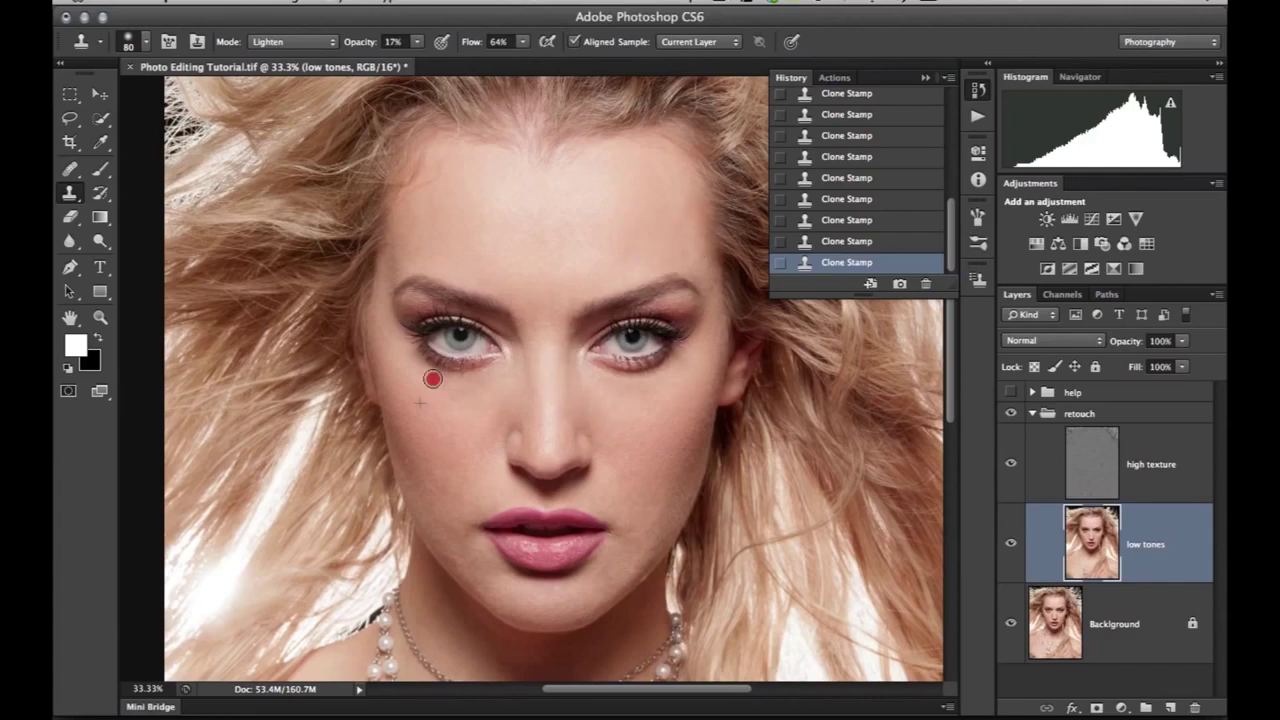
Step: Reduce the Clone Stamp brush size and lighten the smaller dark spots on the face
key(super+plus)
click(808, 557)
click(289, 566)
key(bracketleft)
key(bracketleft)
key(bracketleft)
key(bracketleft)
key(bracketleft)
click(738, 394)
key(super+minus)
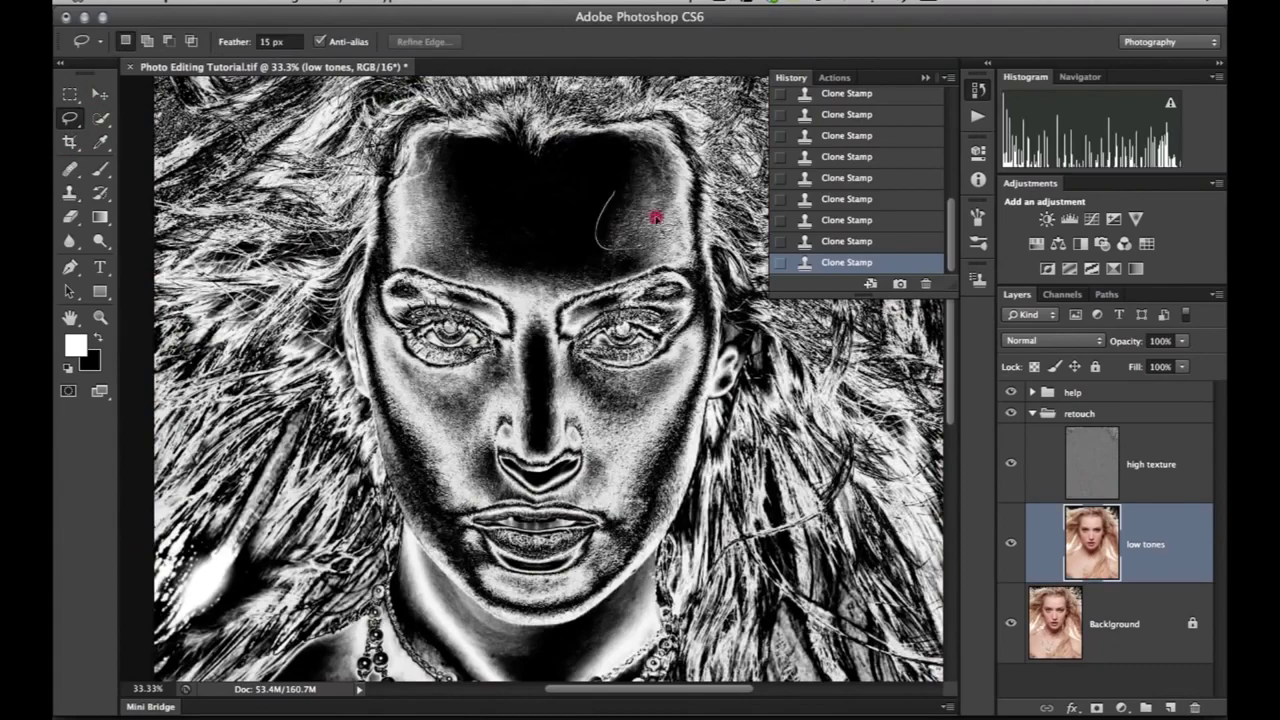
Step: With the help group shown, lasso uneven patches on the forehead and face and repeat the Gaussian Blur on each
key(super+f)
drag(363, 515, 297, 534)
key(super+f)
mouse_move(500, 250)
mouse_down()
mouse_move(503, 452)
mouse_move(451, 508)
mouse_up()
drag(572, 260, 563, 309)
key(super+f)
Step: Lasso and blur the remaining uneven skin on the cheeks, clear the selection, and hide the help group
drag(350, 238, 372, 252)
drag(580, 250, 610, 235)
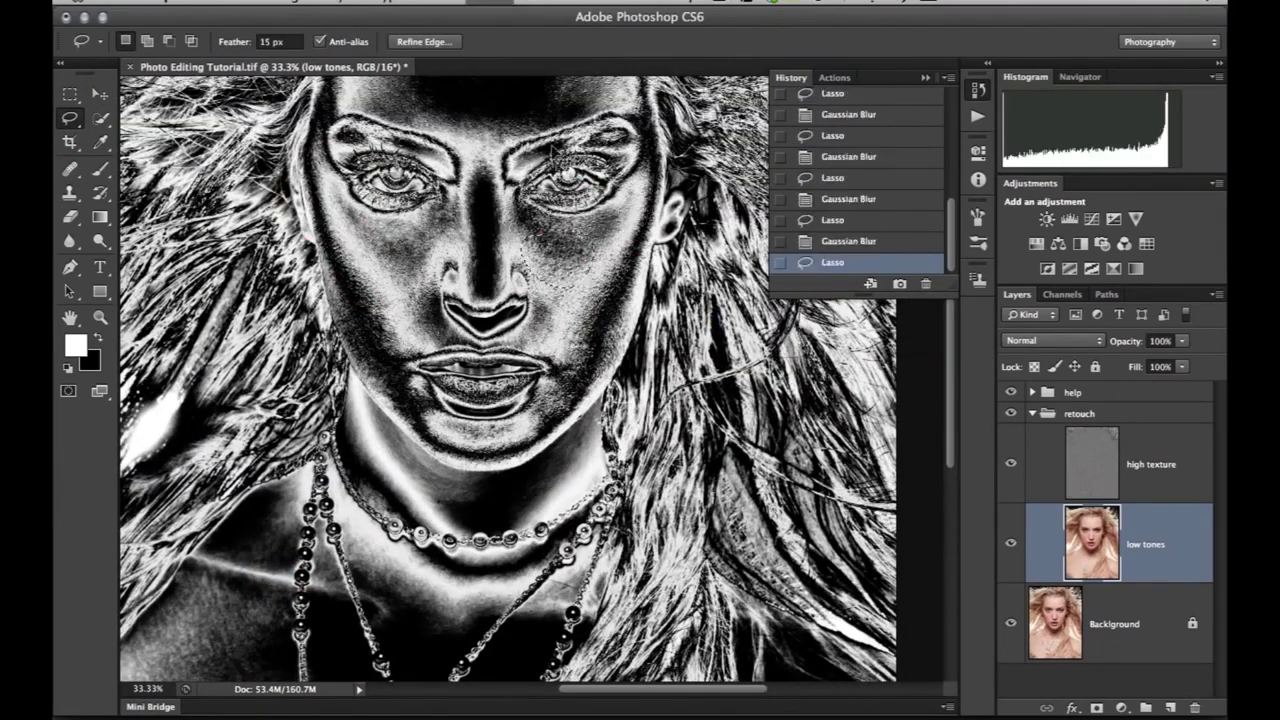
key(super+f)
drag(520, 220, 552, 472)
drag(594, 295, 633, 337)
key(super+d)
key(super+minus)
click(1010, 392)
Step: Compare the whole portrait before and after by toggling the retouch group's visibility
click(1010, 414)
click(1010, 414)
click(1009, 413)
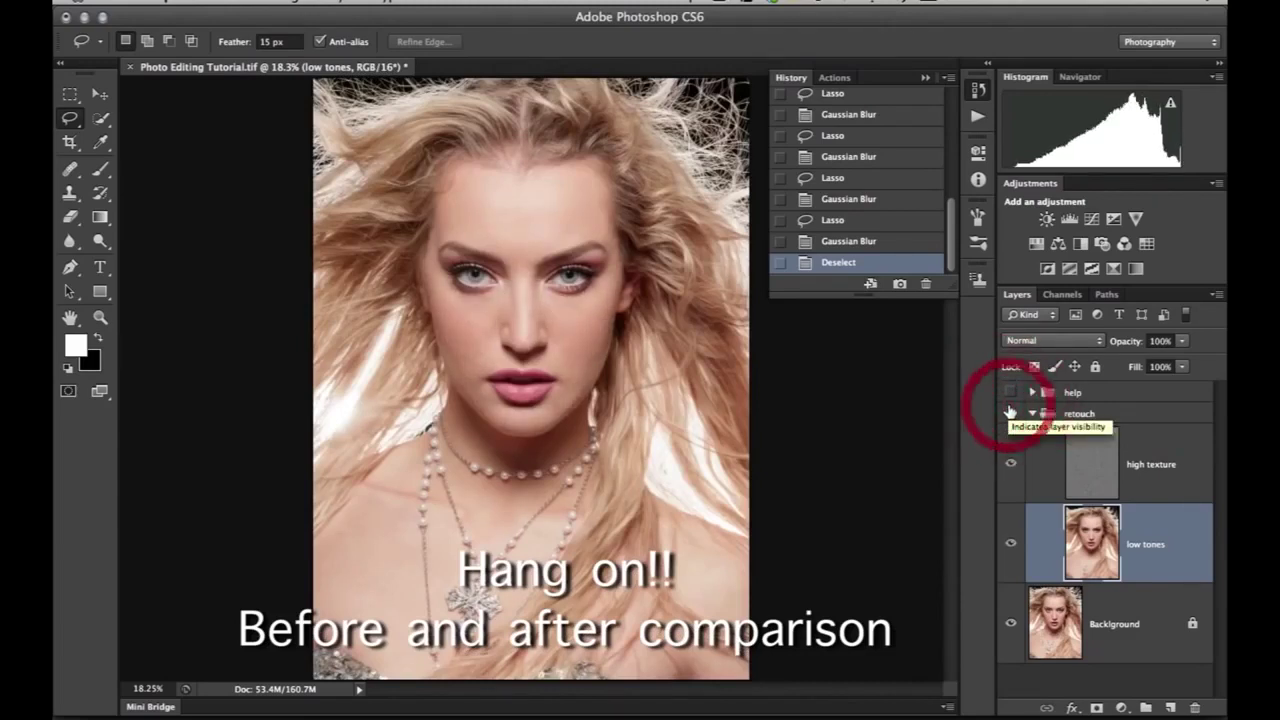
click(1008, 412)
click(1008, 412)
click(1009, 411)
click(1009, 412)
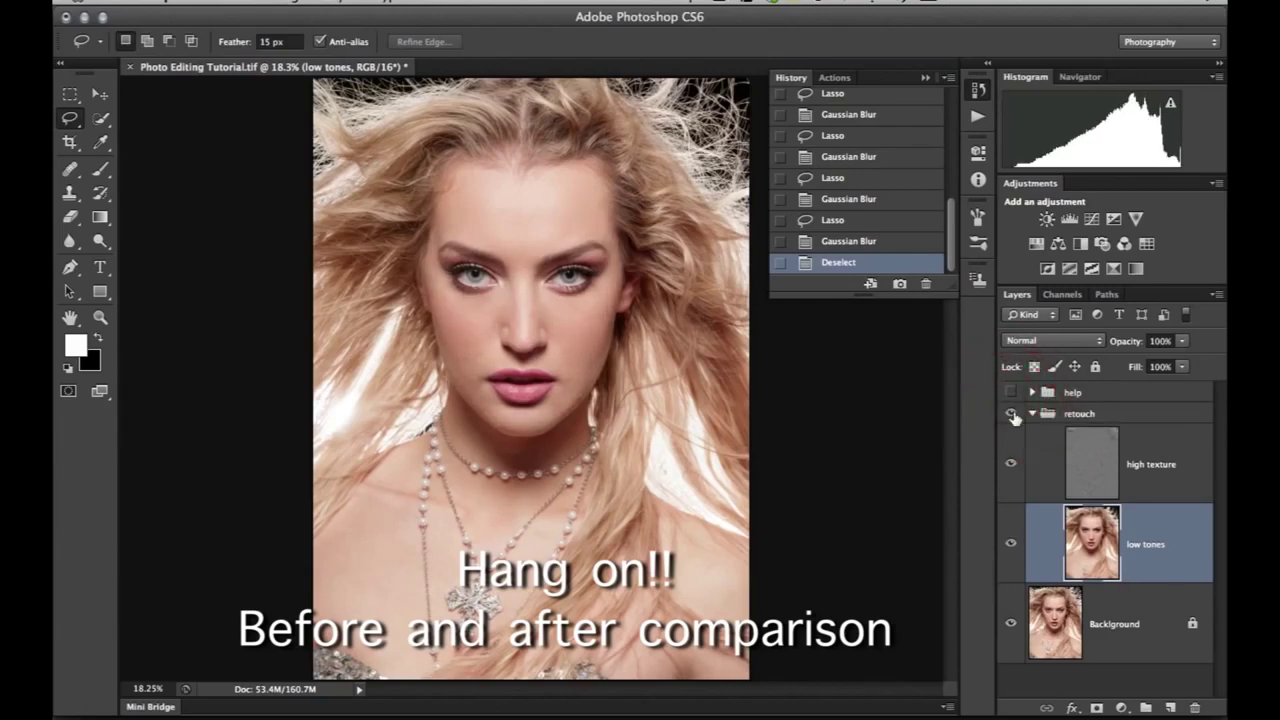
Step: Examine the face up close before and after retouching by repeatedly hiding and showing the retouch group
key(super+plus)
key(super+plus)
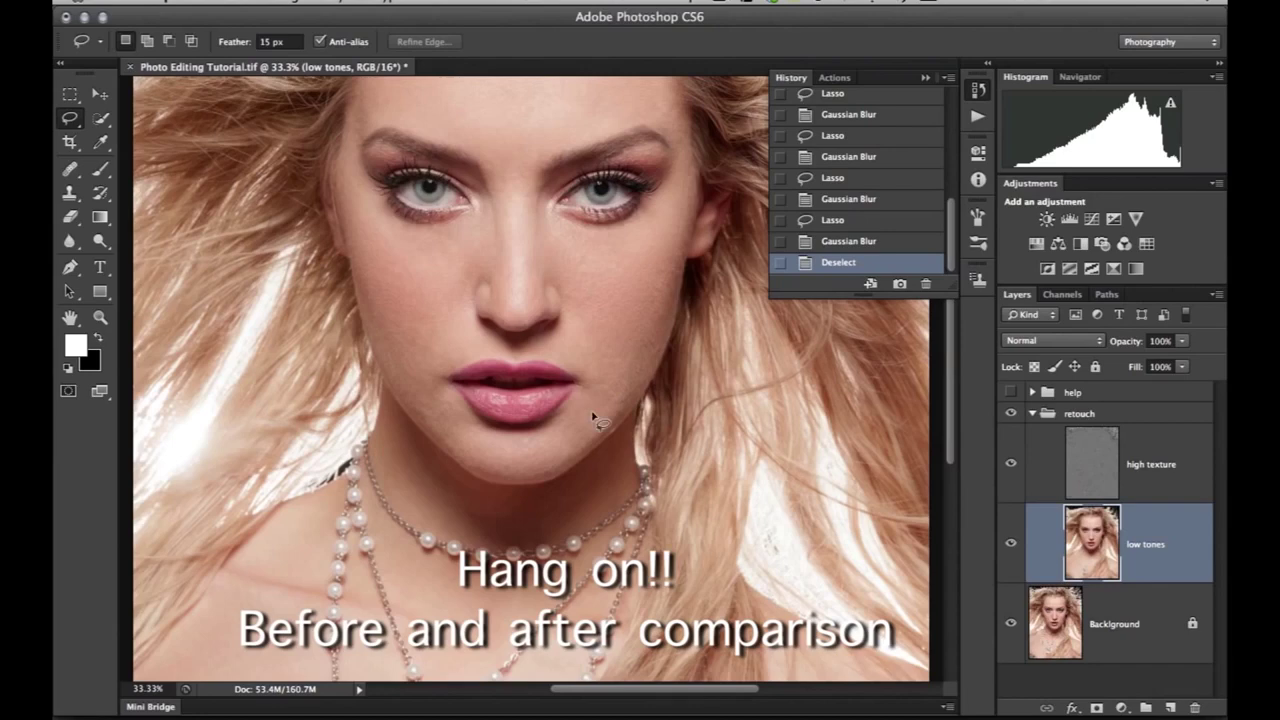
drag(566, 366, 551, 460)
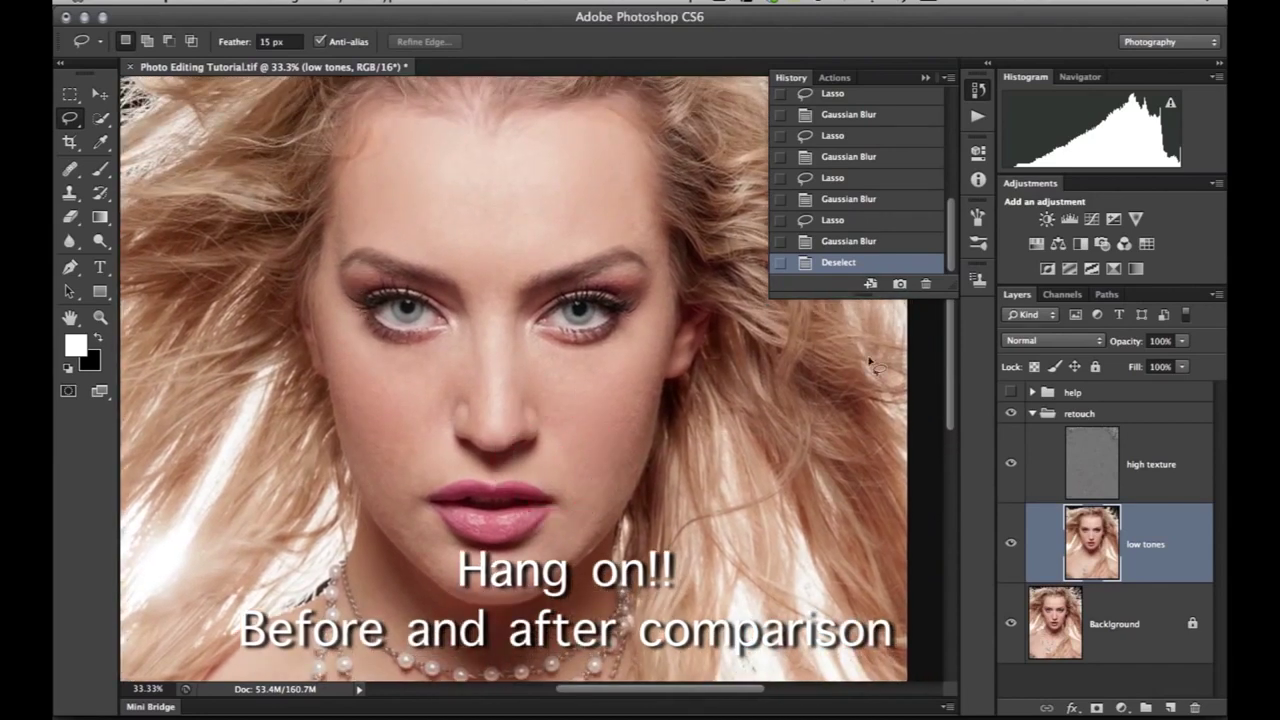
click(1010, 414)
click(1010, 414)
click(1011, 414)
click(1012, 414)
click(1012, 414)
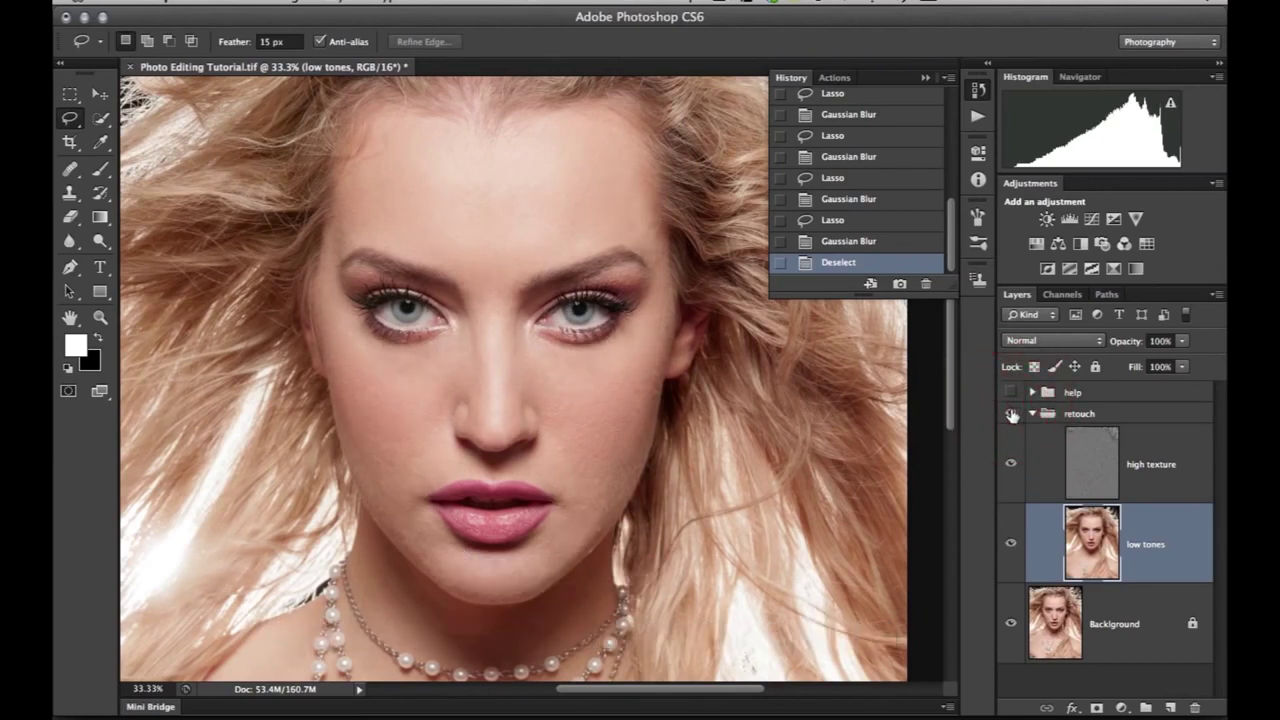
click(1012, 414)
click(1012, 414)
click(1011, 414)
click(1010, 413)
click(1008, 412)
click(1009, 412)
click(1009, 410)
click(1009, 408)
click(1009, 410)
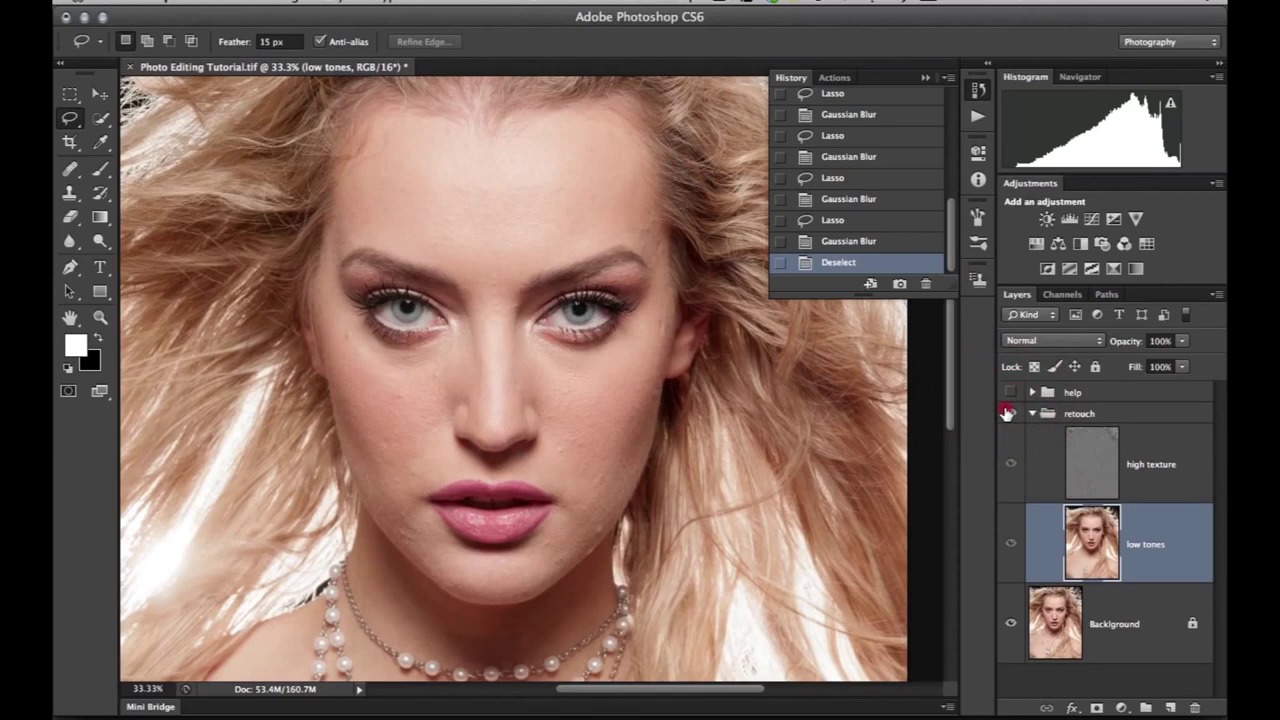
click(1008, 413)
click(1008, 412)
click(1008, 410)
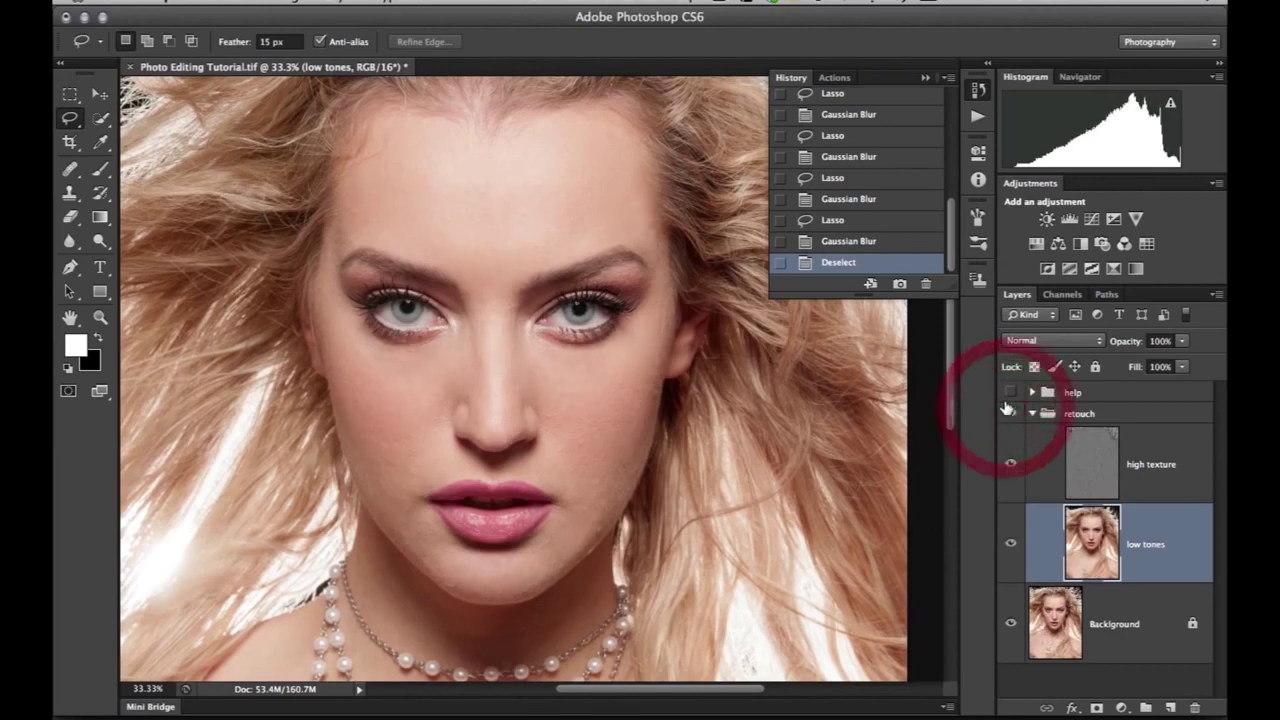
Step: Lasso the uneven shading on the left side of the nose tip, repeat the Gaussian Blur, and deselect
key(super+plus)
key(super+plus)
key(super+plus)
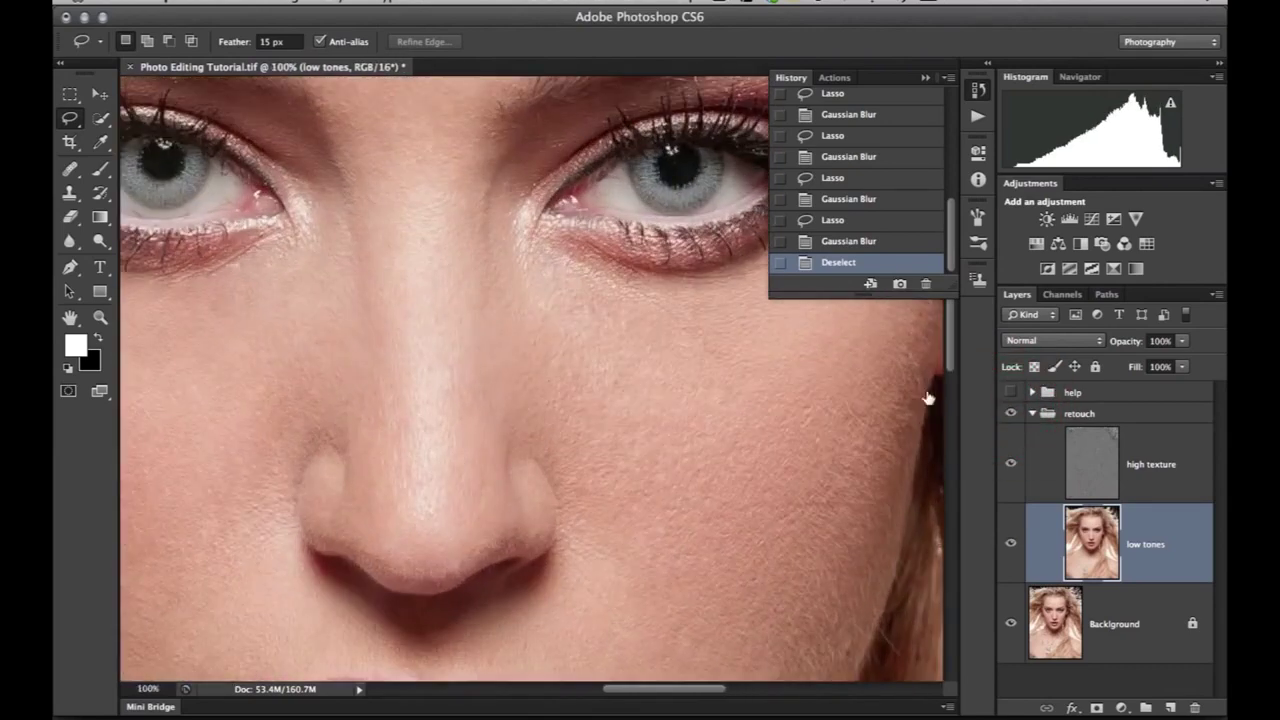
drag(582, 421, 652, 349)
click(1071, 518)
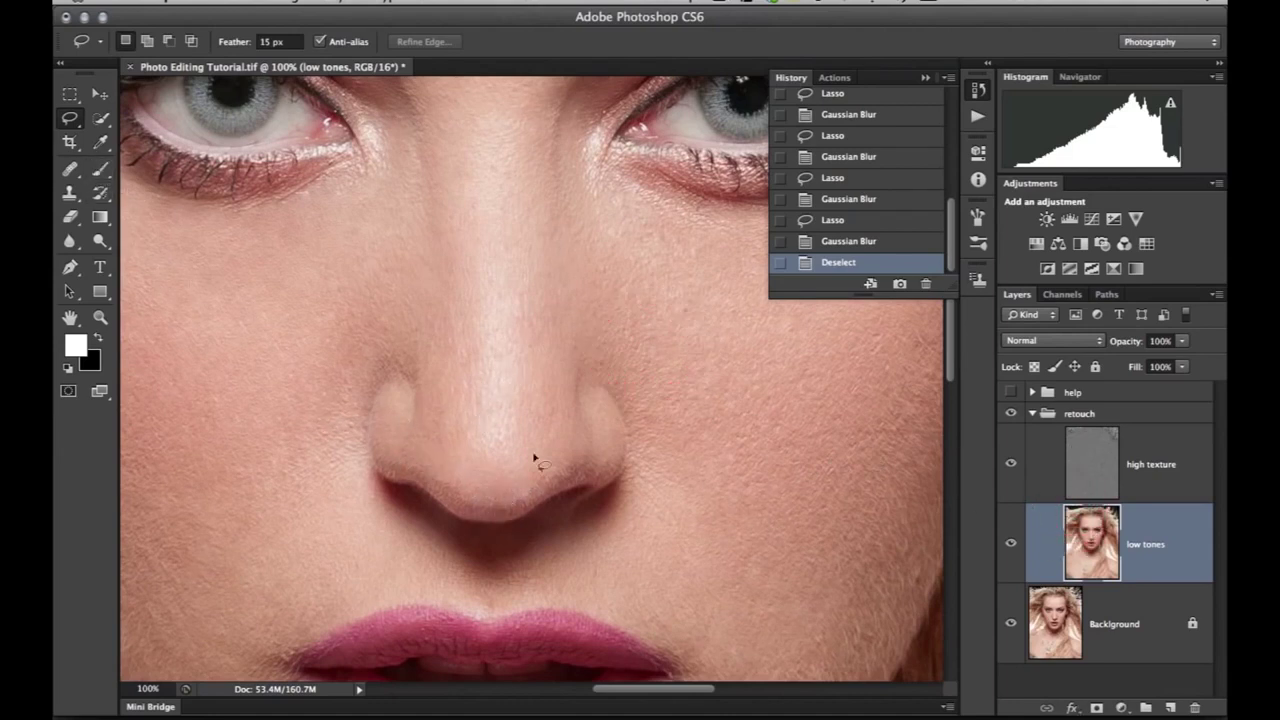
drag(495, 509, 436, 491)
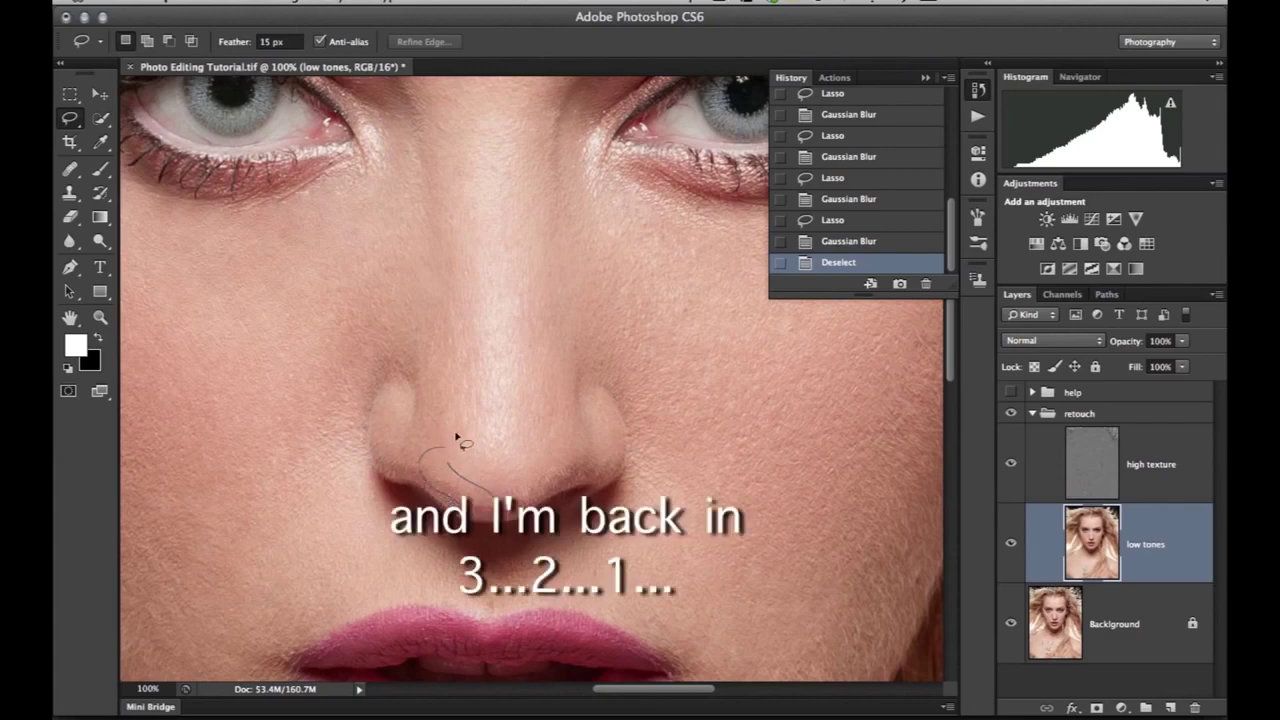
drag(458, 438, 440, 452)
key(ctrl+f)
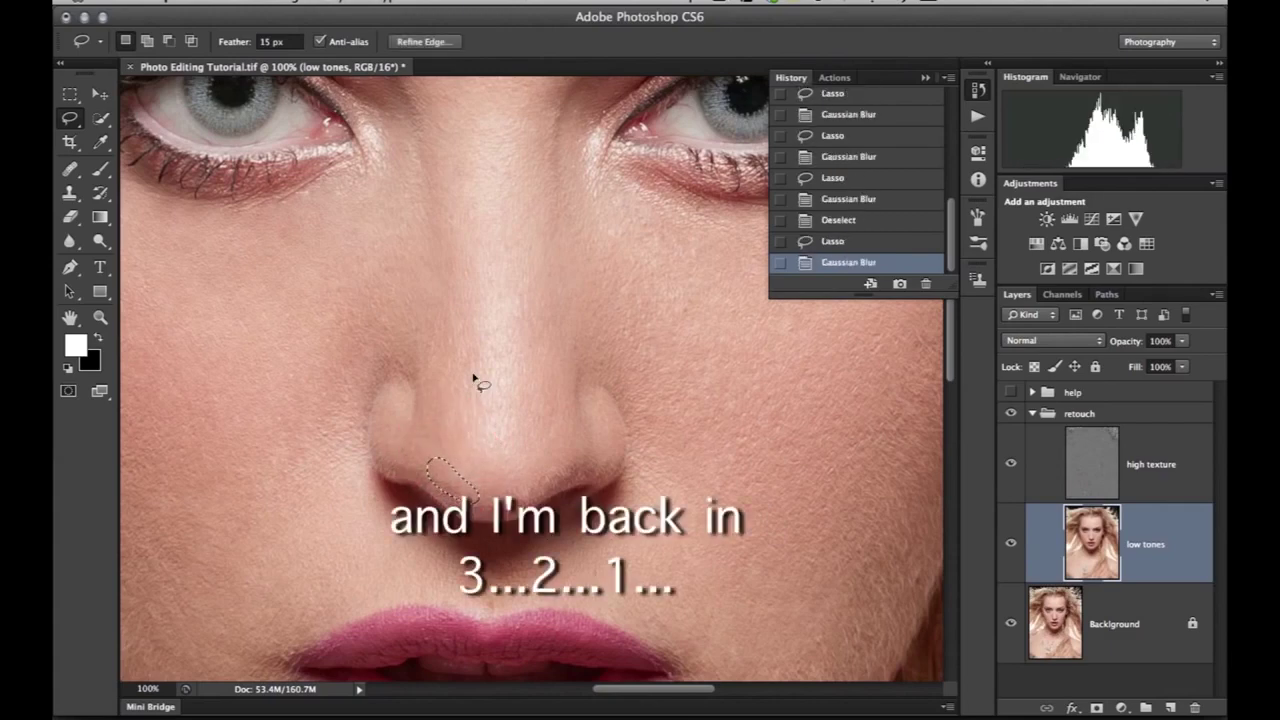
click(549, 444)
Step: Lasso the shading on the right side of the nose tip, repeat the Gaussian Blur, and deselect
drag(533, 472, 561, 478)
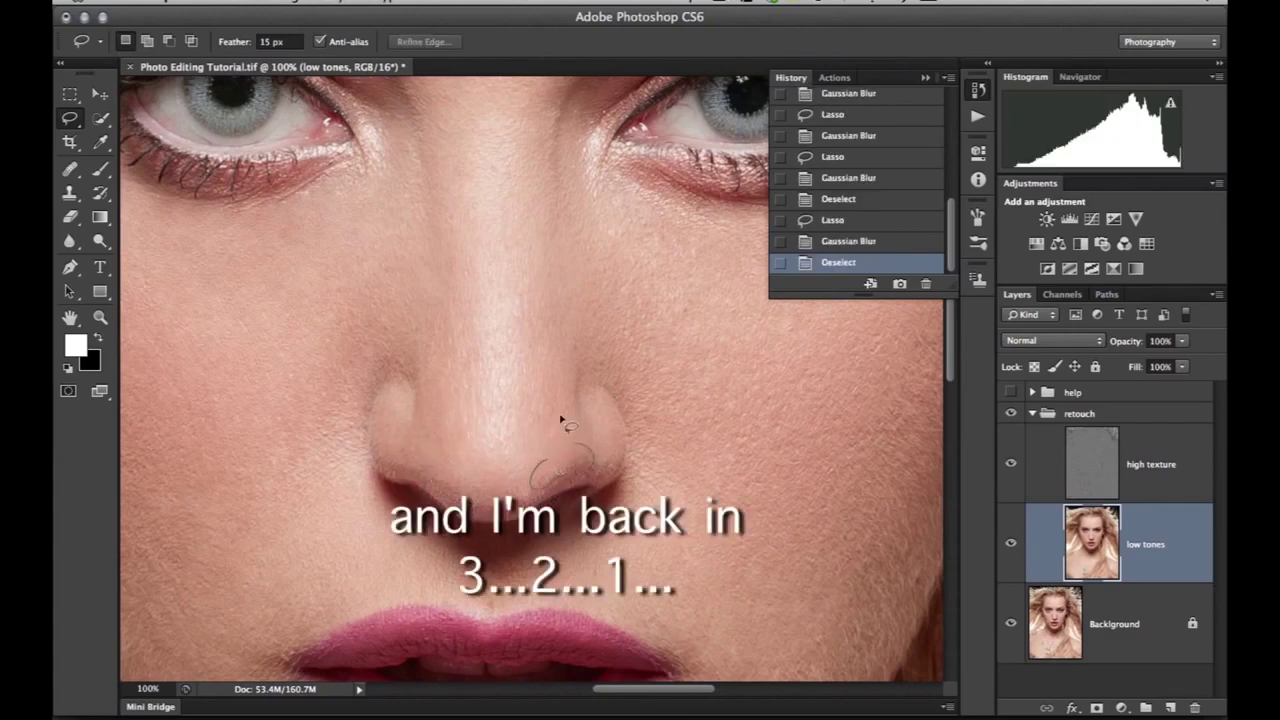
drag(560, 420, 562, 414)
key(ctrl+f)
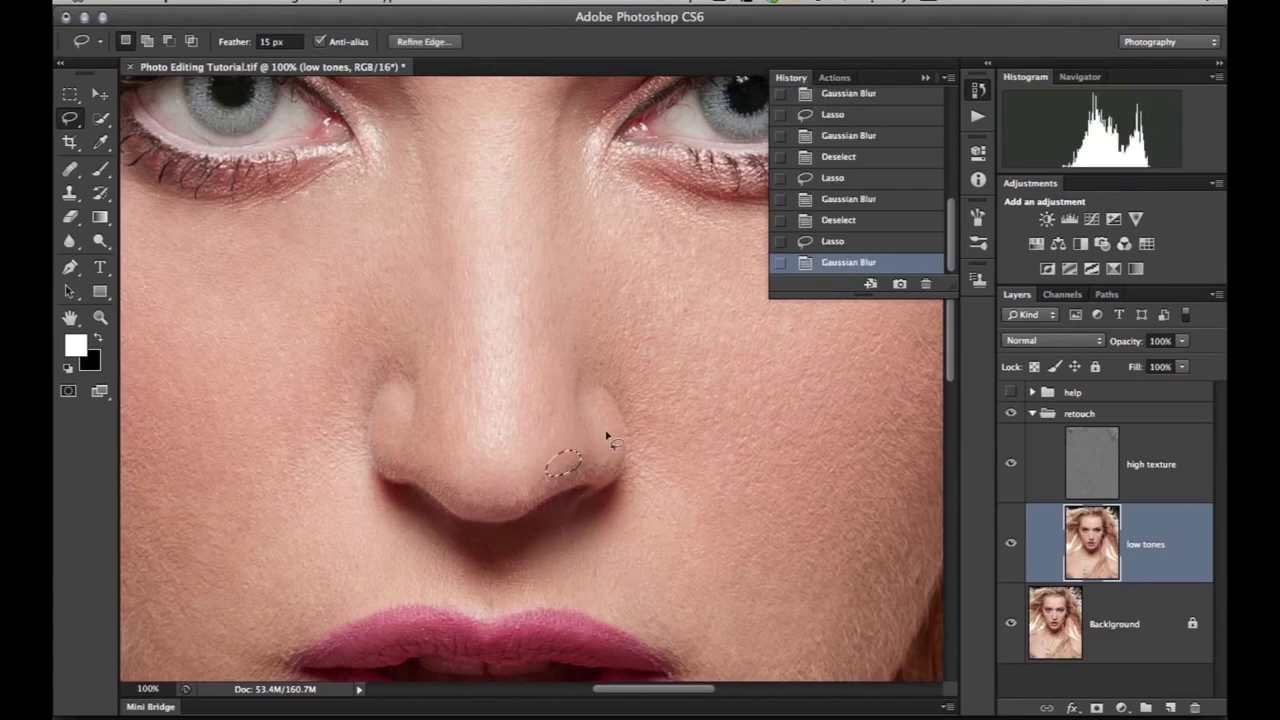
key(ctrl+d)
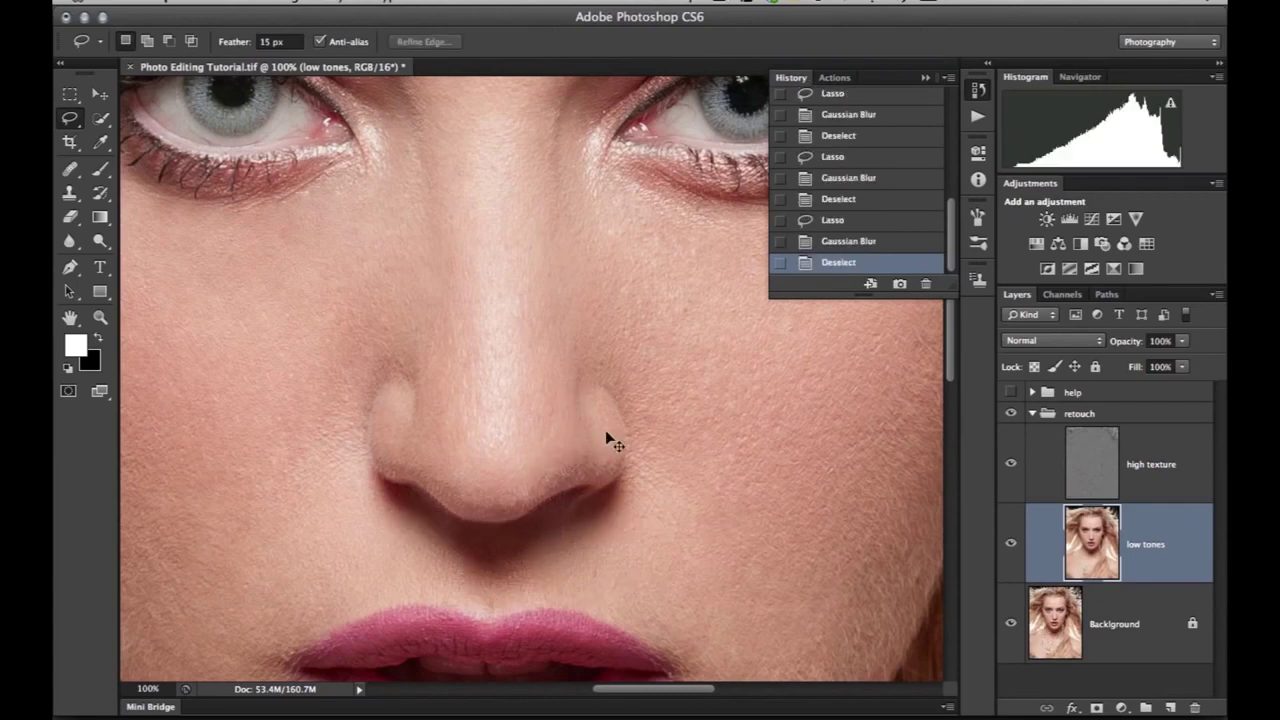
Step: Add a new empty layer above low tones and set the Brush tool size to 100 px
key(super+equal)
key(super+minus)
key(super+minus)
key(super+minus)
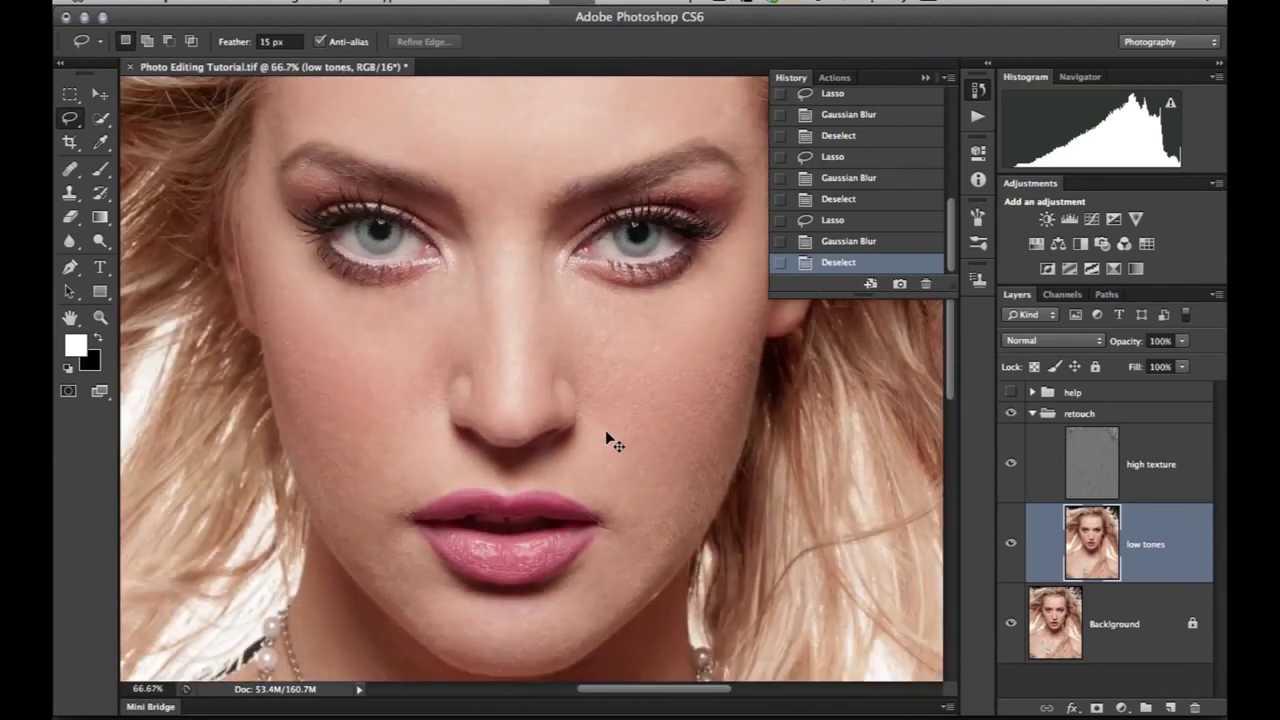
key(super+minus)
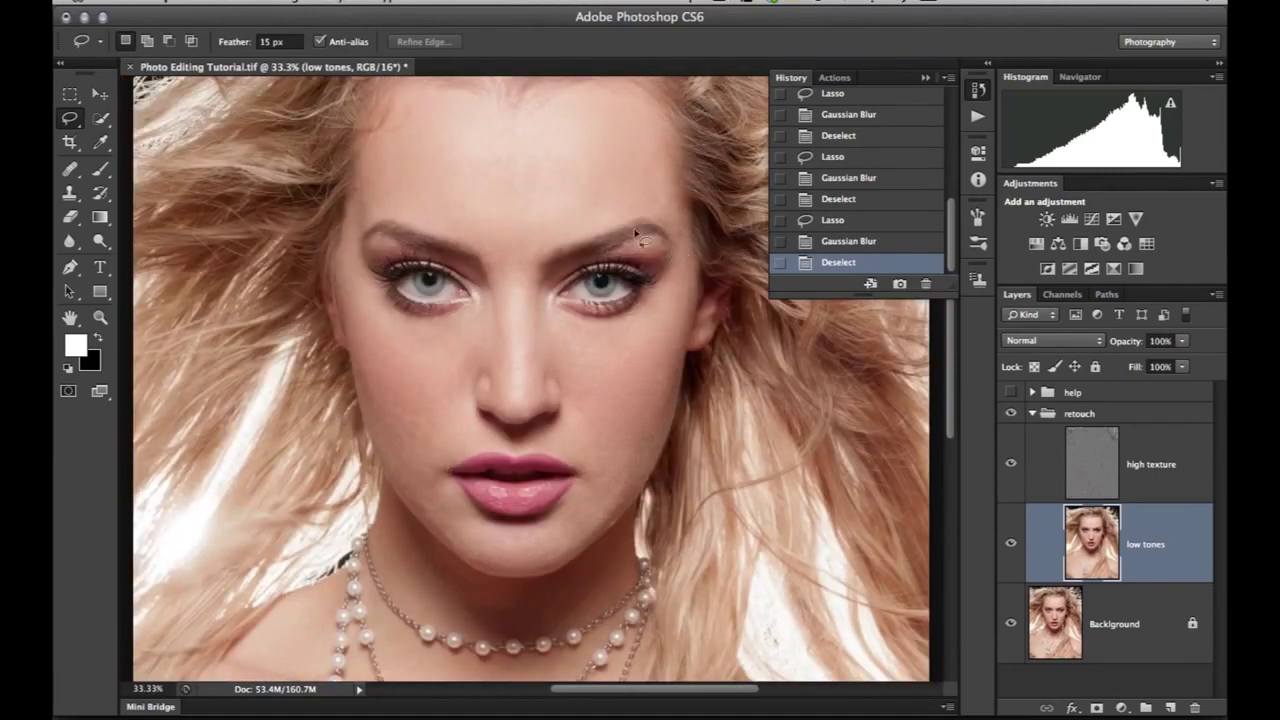
click(1170, 708)
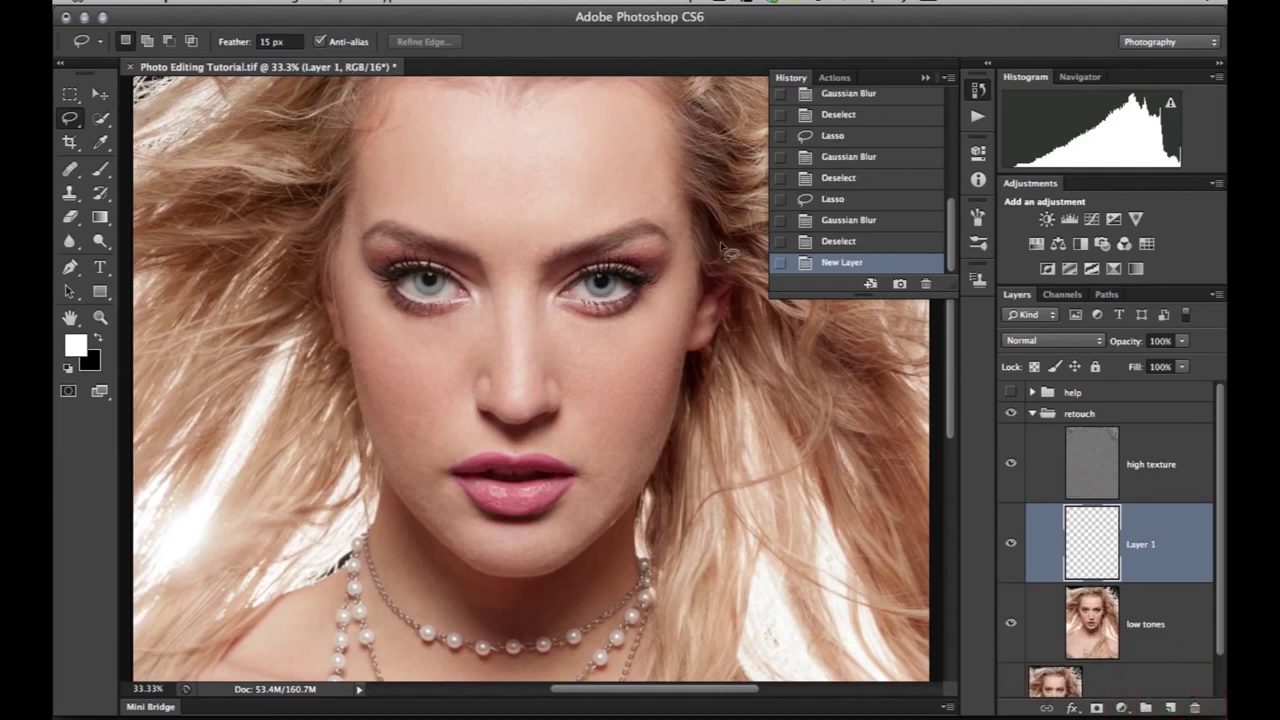
key(b)
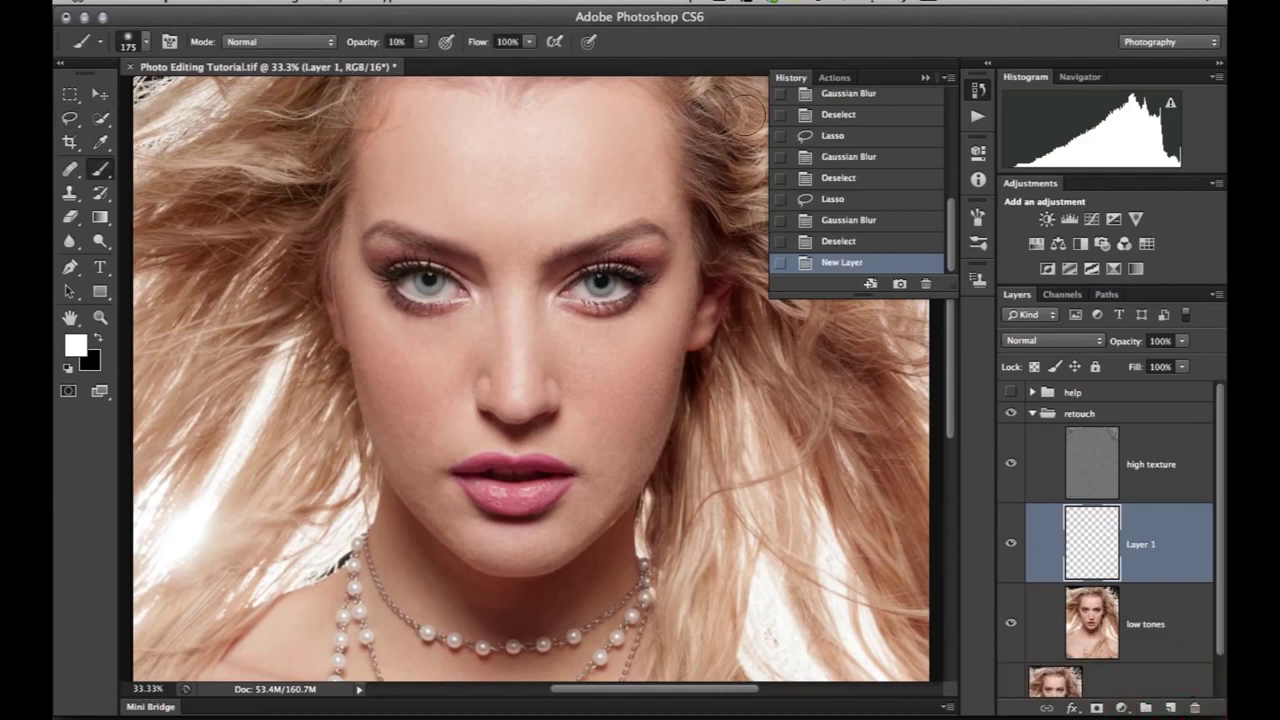
key(bracketleft)
key(bracketleft)
click(786, 80)
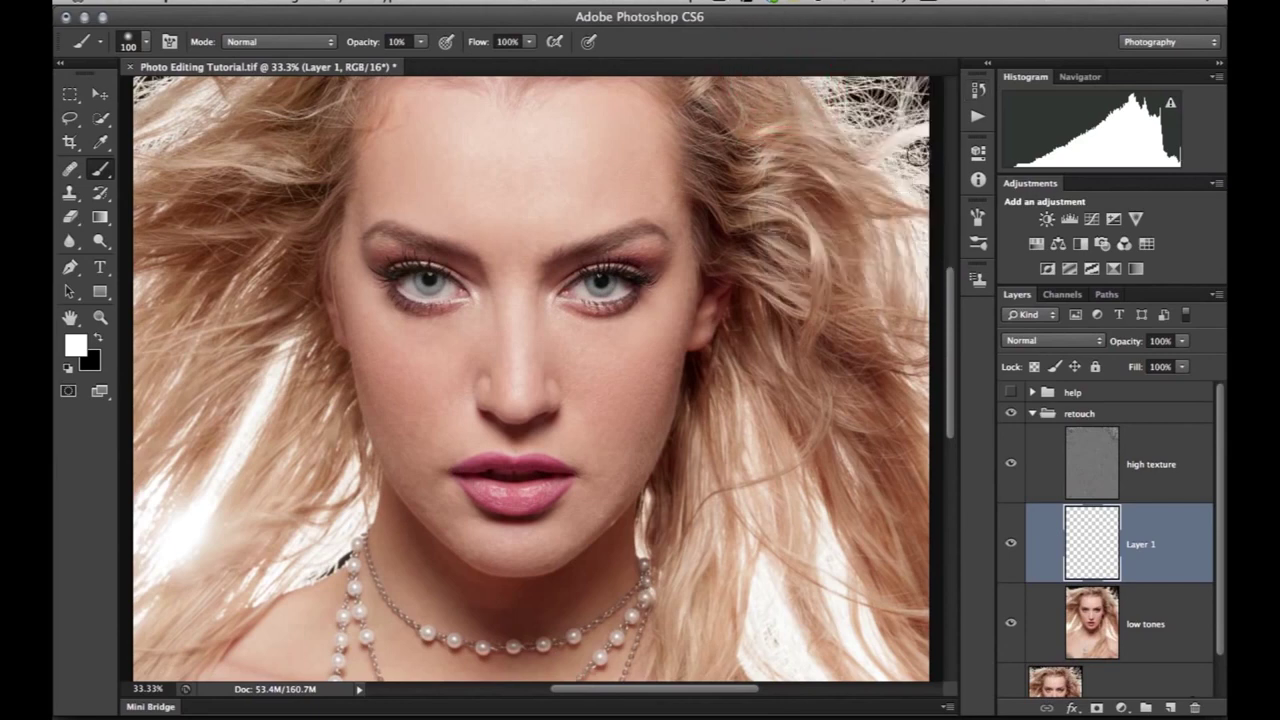
Step: Enable the brush's Transfer option with Pen Pressure controlling both opacity jitter and flow jitter
click(977, 216)
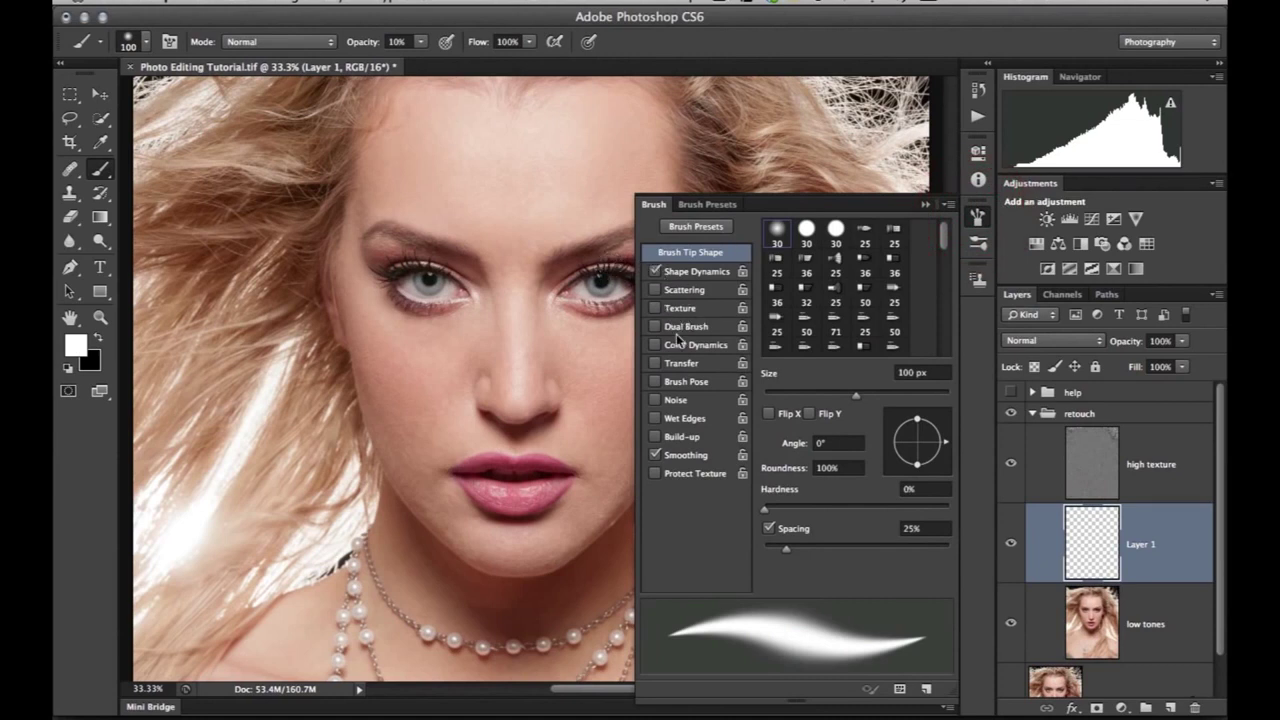
click(662, 366)
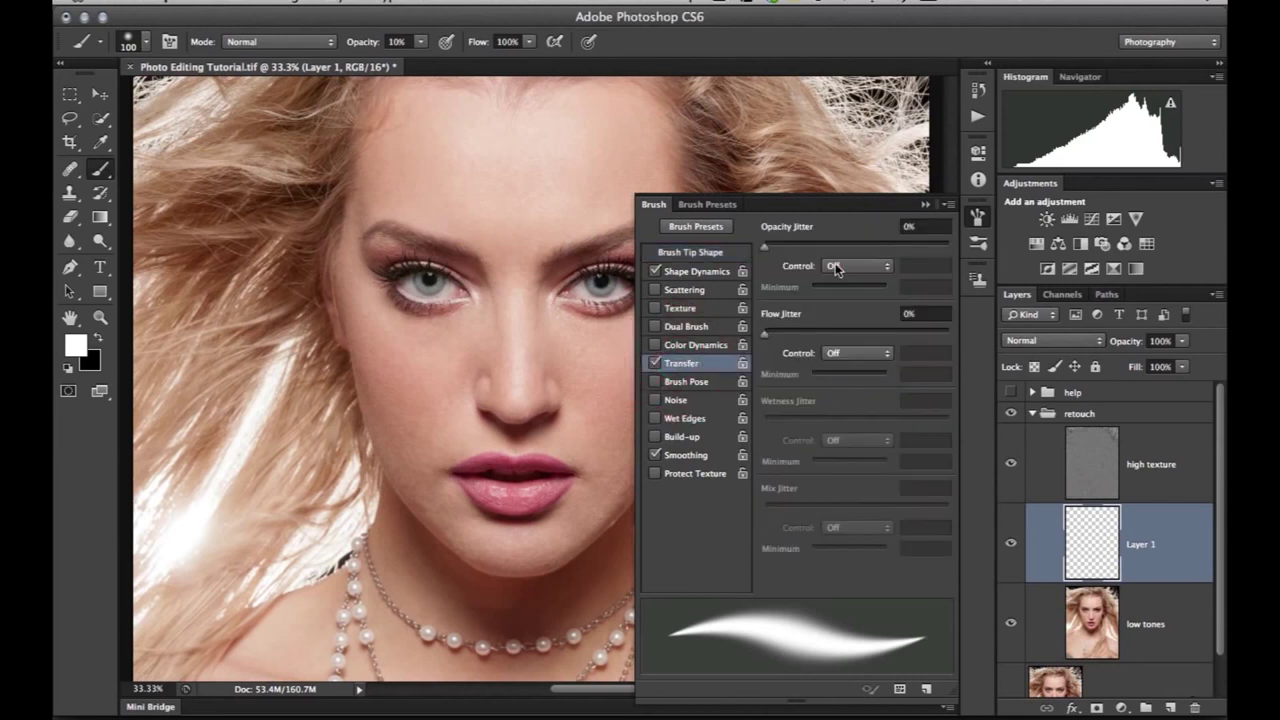
click(836, 265)
click(840, 289)
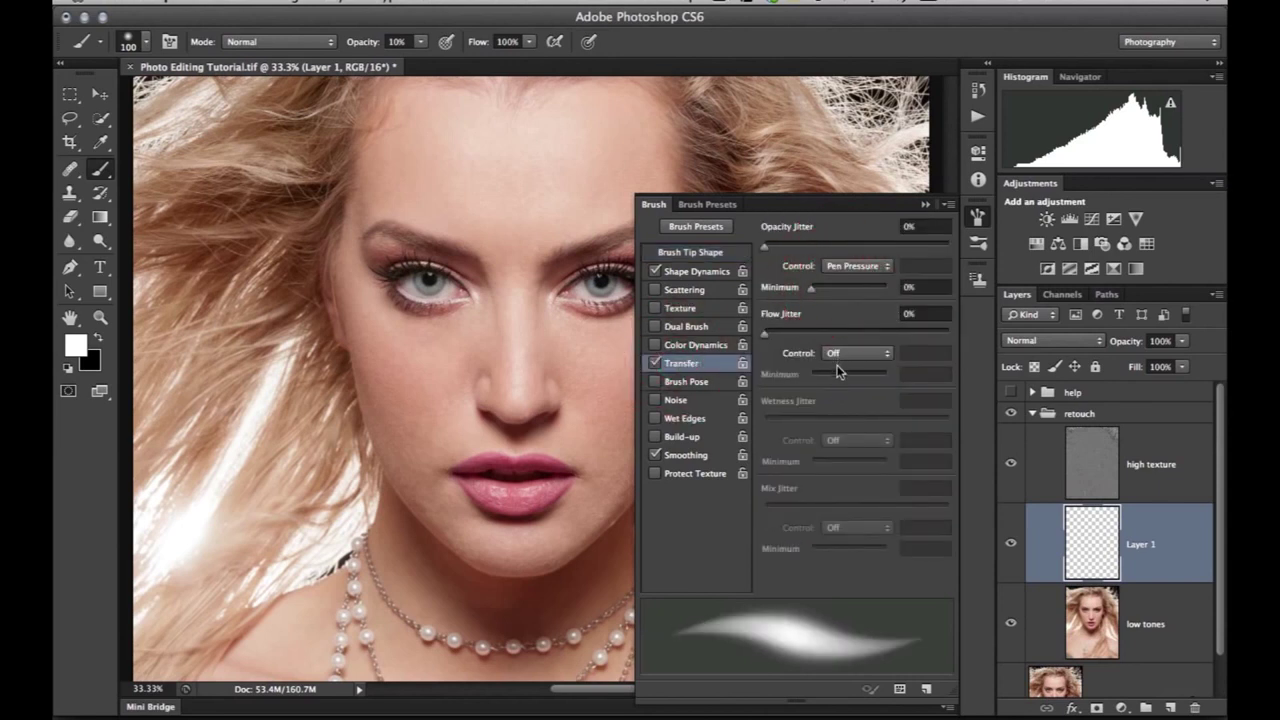
click(840, 354)
click(837, 370)
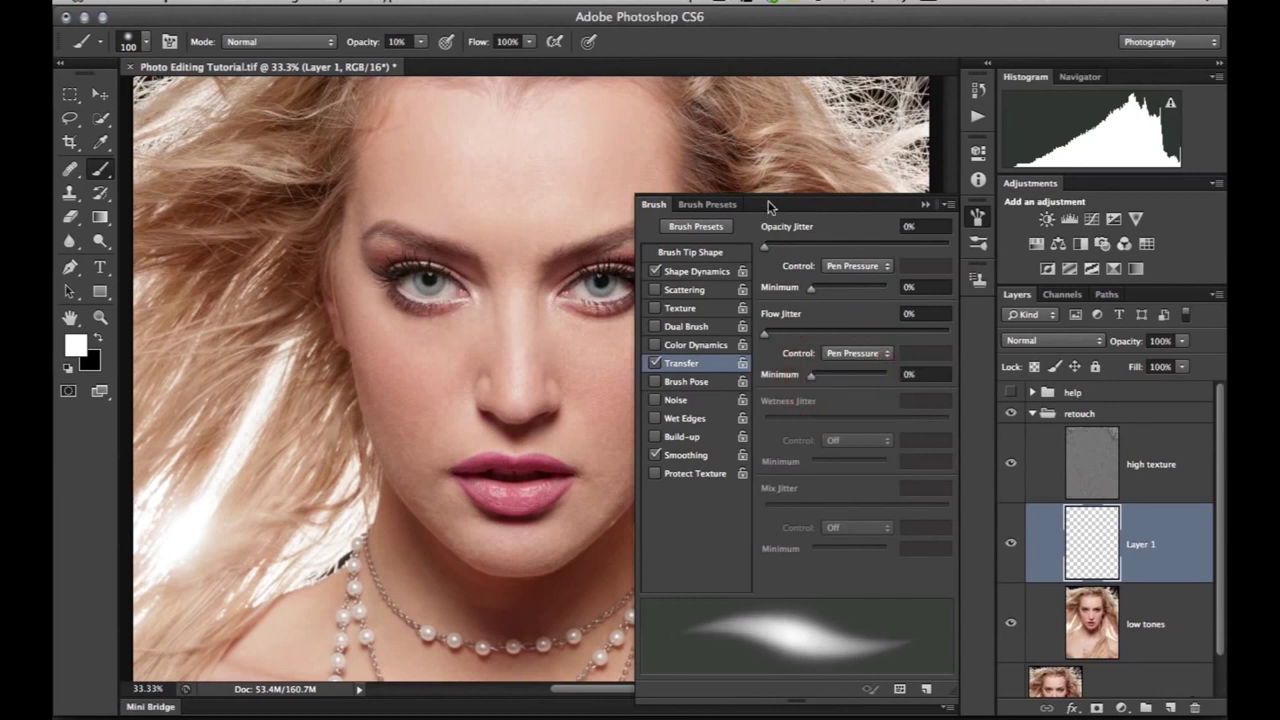
click(653, 205)
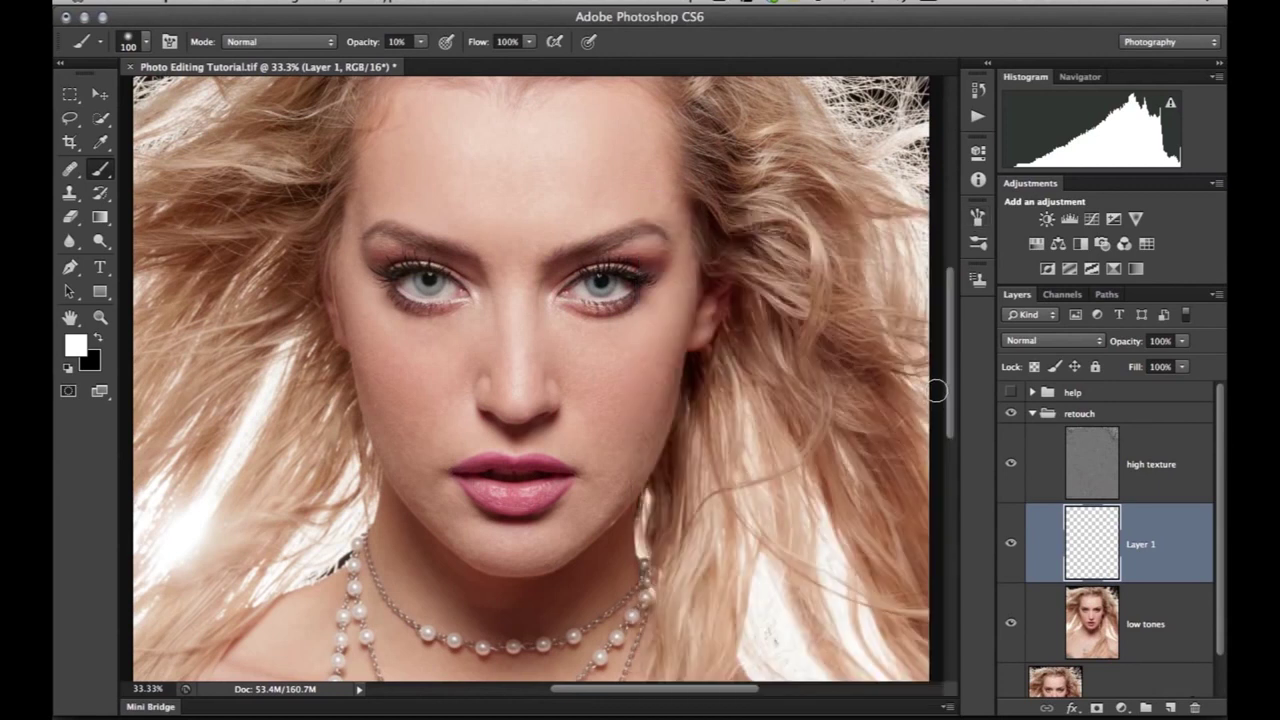
Step: Rename the new layer as color
double_click(1141, 546)
text(color)
key(Return)
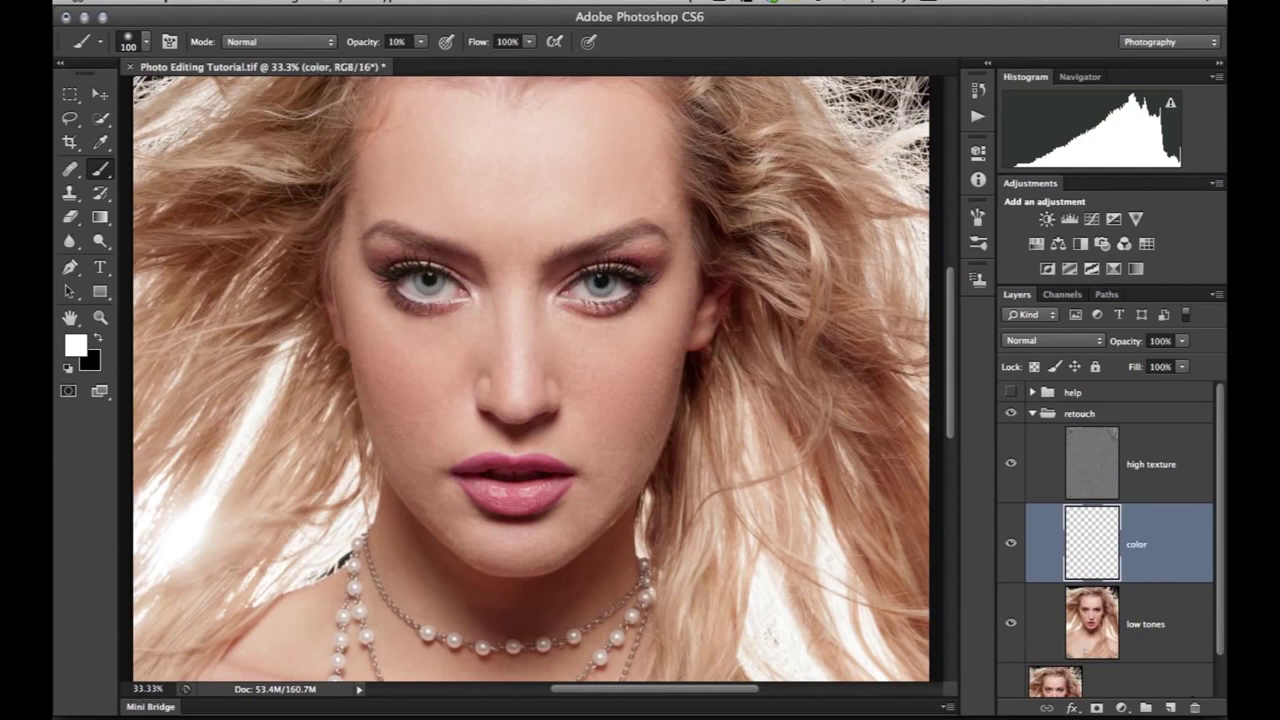
Step: Set the color layer's blend mode to Color and the Brush tool's opacity to 19%
click(1043, 343)
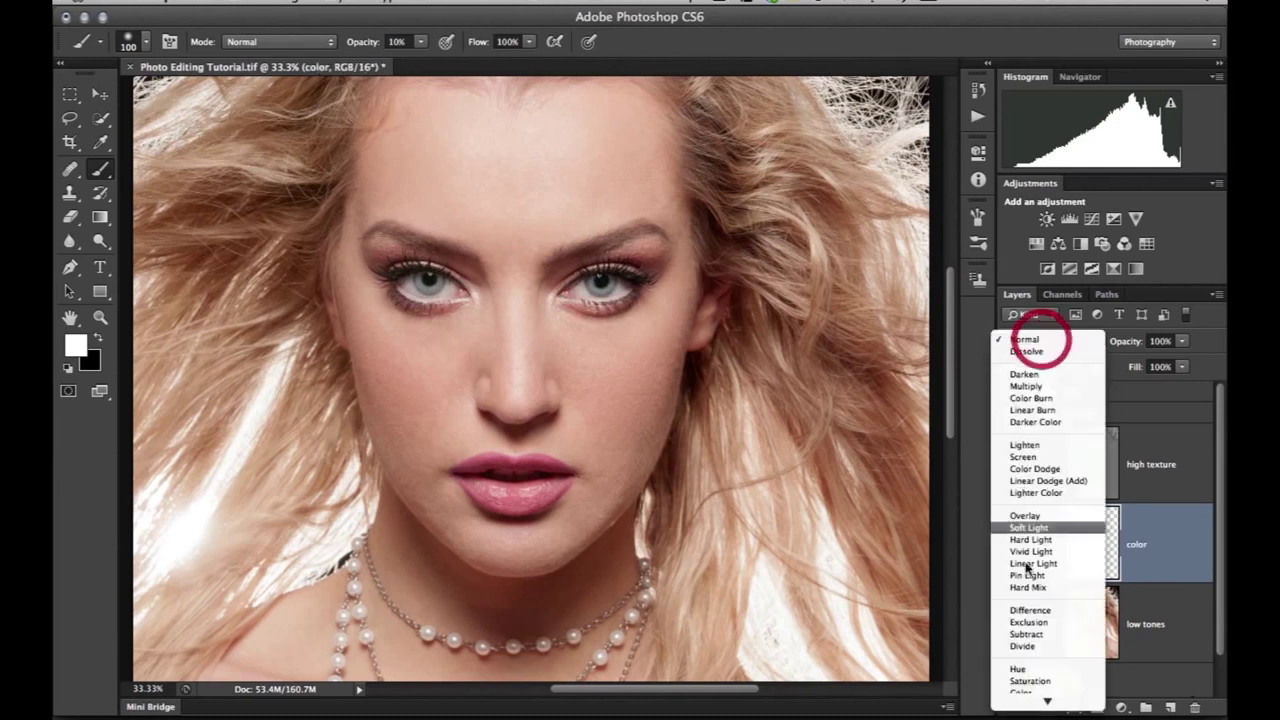
click(1037, 690)
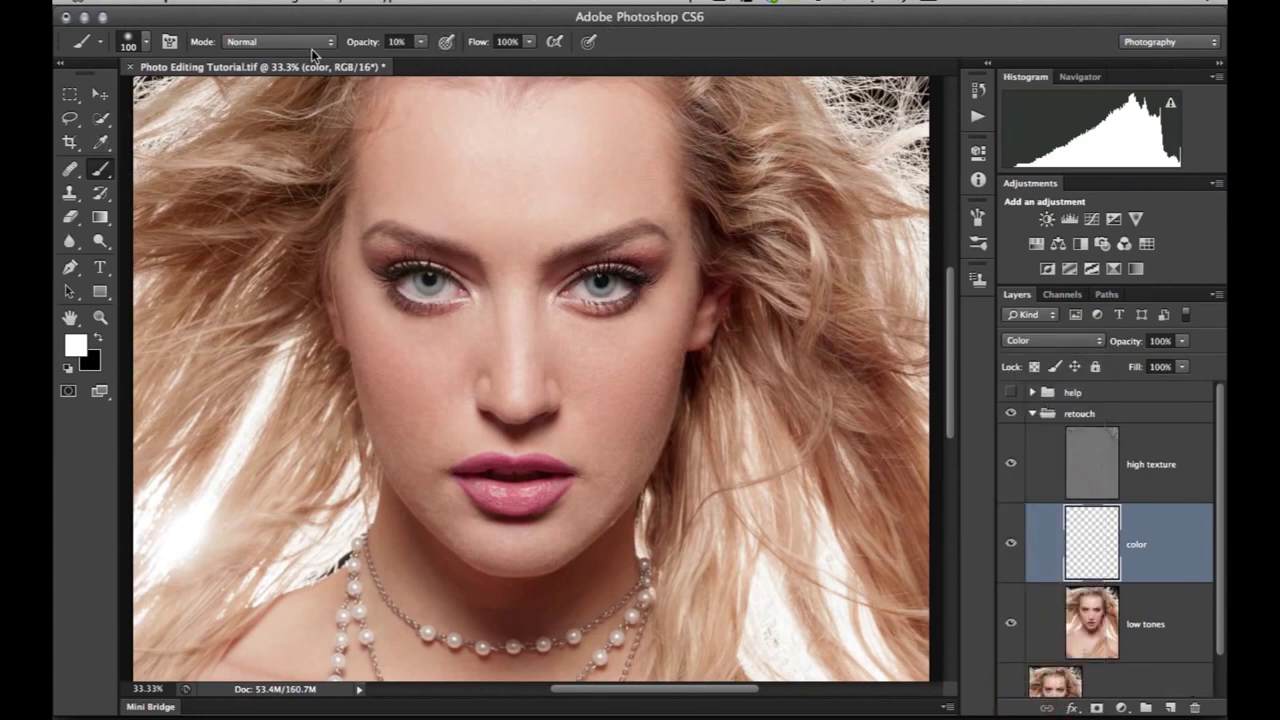
drag(365, 43, 373, 42)
Step: Sample skin tones from the forehead and brush them over its center to even out the color
alt+click(596, 155)
click(528, 150)
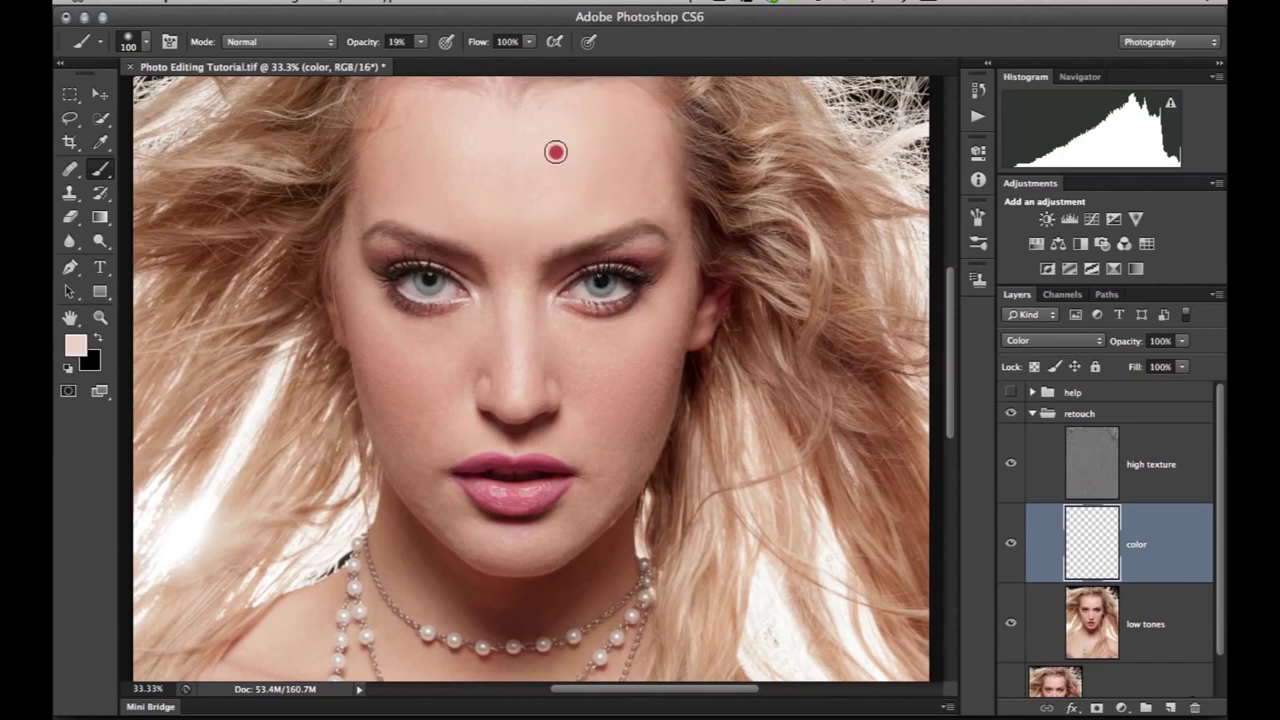
click(510, 153)
mouse_move(510, 153)
mouse_down()
mouse_move(566, 128)
mouse_move(516, 130)
mouse_up()
alt+click(577, 174)
mouse_move(561, 196)
mouse_down()
mouse_move(584, 196)
mouse_move(526, 223)
mouse_move(571, 202)
mouse_move(590, 176)
mouse_move(526, 206)
mouse_move(570, 140)
mouse_move(569, 157)
mouse_move(586, 143)
mouse_move(474, 129)
mouse_move(478, 165)
mouse_move(443, 131)
mouse_move(473, 201)
mouse_up()
click(530, 206)
click(570, 177)
Step: Sample skin tones along the nose and brush them over the nose and the adjoining cheek
alt+click(512, 350)
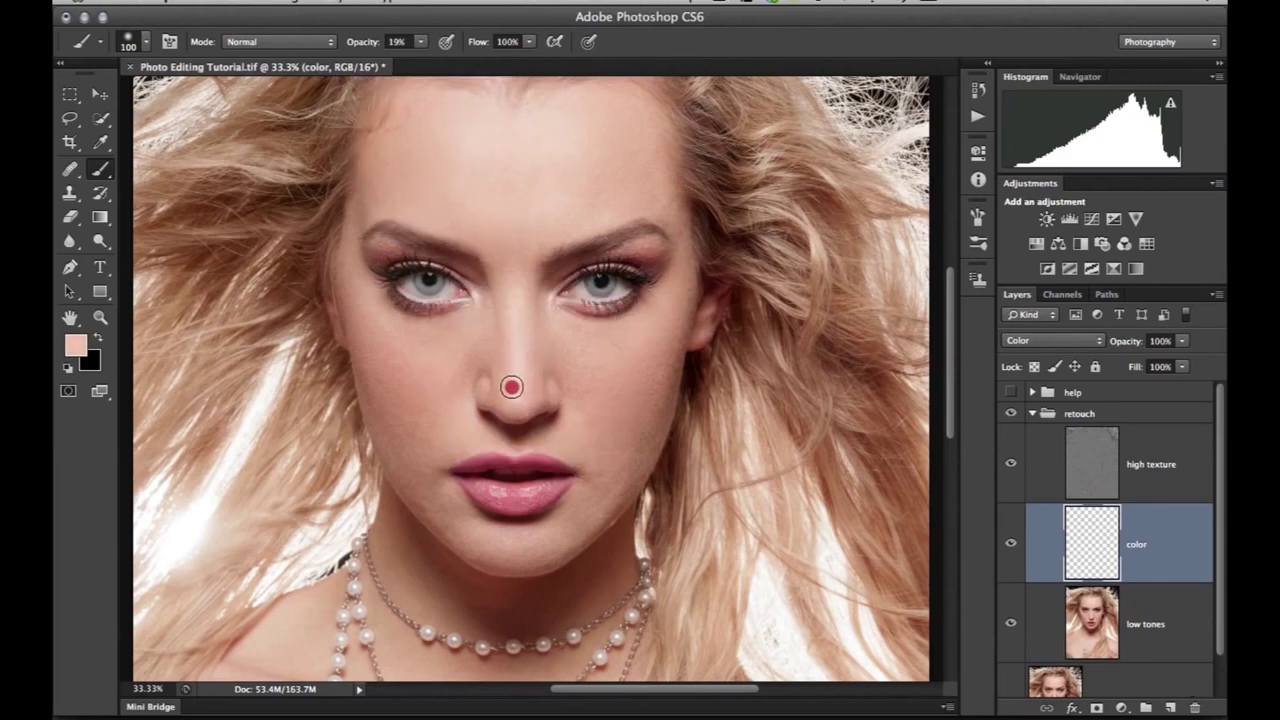
mouse_move(520, 366)
mouse_down()
mouse_move(513, 396)
mouse_move(522, 296)
mouse_move(512, 373)
mouse_move(576, 342)
mouse_move(600, 408)
mouse_up()
alt+click(517, 320)
alt+click(522, 292)
alt+click(573, 343)
Step: Clip the color layer to low tones and brush sampled skin tones over the cheek on the image's right side
alt+click(1045, 578)
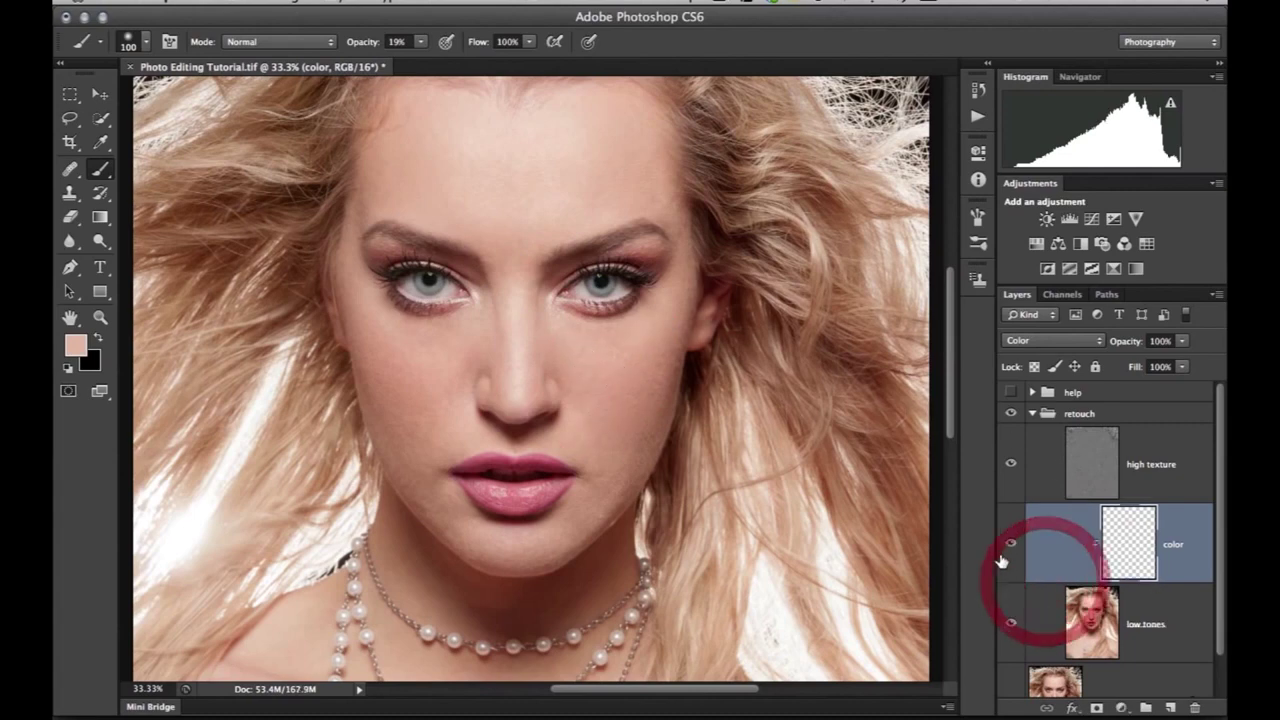
alt+click(595, 366)
alt+click(603, 379)
alt+click(601, 379)
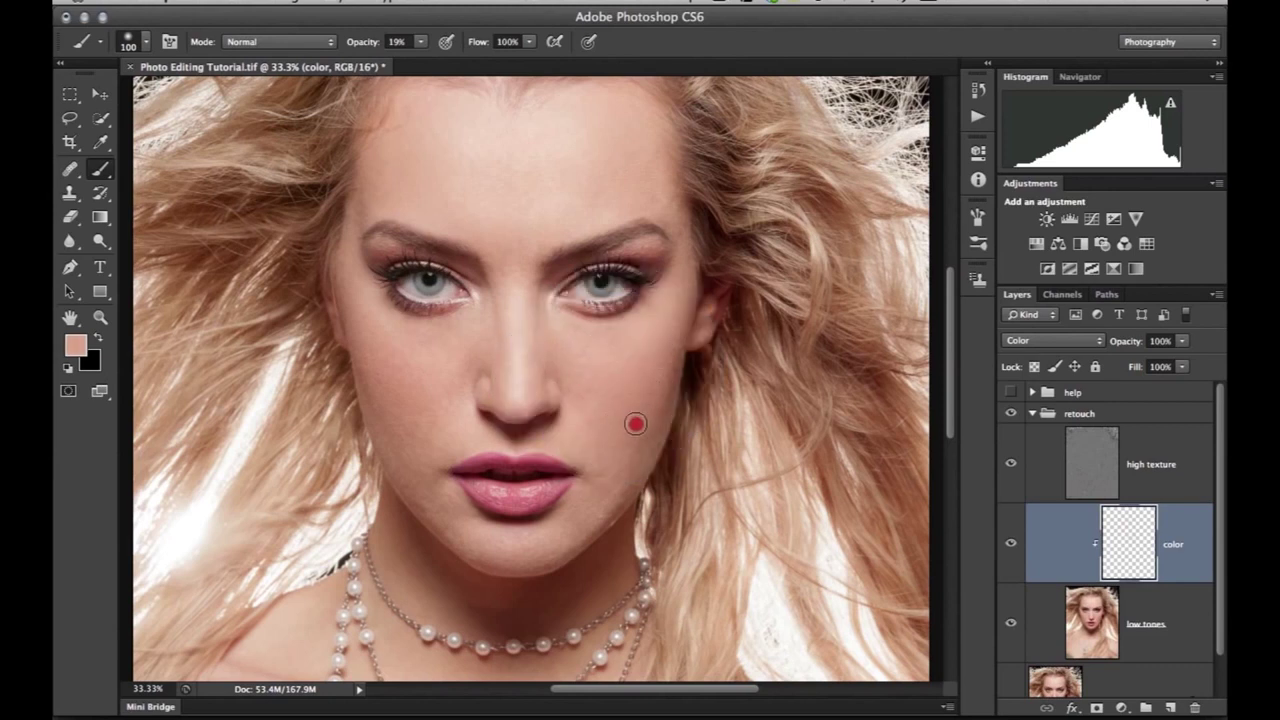
alt+click(655, 345)
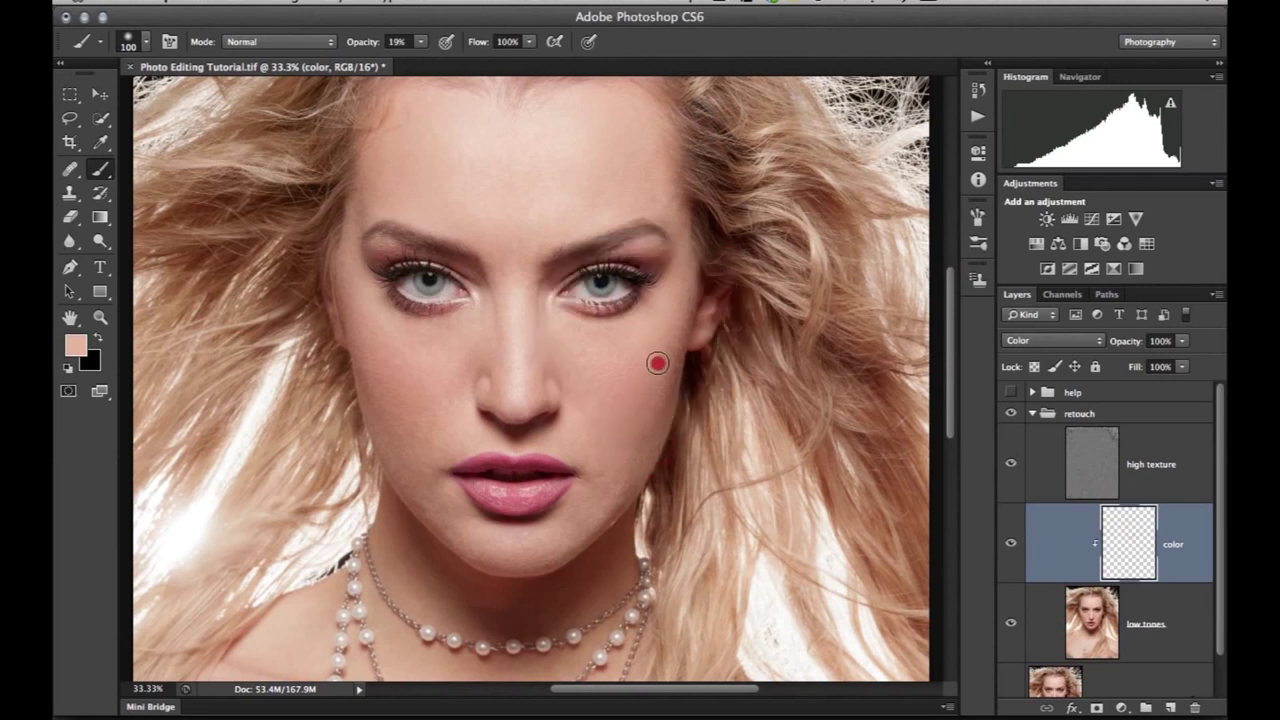
alt+click(649, 418)
Step: Hide high texture, lasso a patch on the right lower cheek of the low tones layer, repeat the Gaussian Blur, and deselect
click(1010, 462)
click(1092, 615)
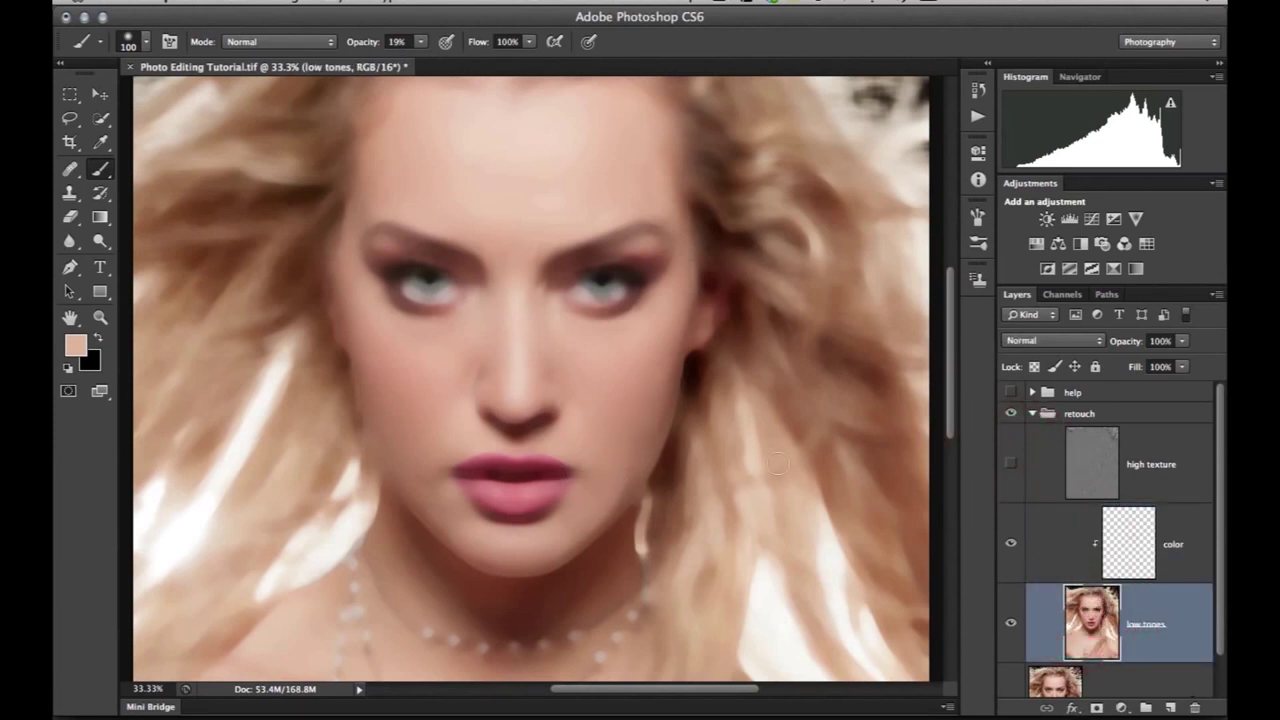
click(70, 118)
mouse_move(609, 474)
mouse_down()
mouse_move(630, 498)
mouse_move(639, 474)
mouse_move(635, 447)
mouse_move(614, 482)
mouse_up()
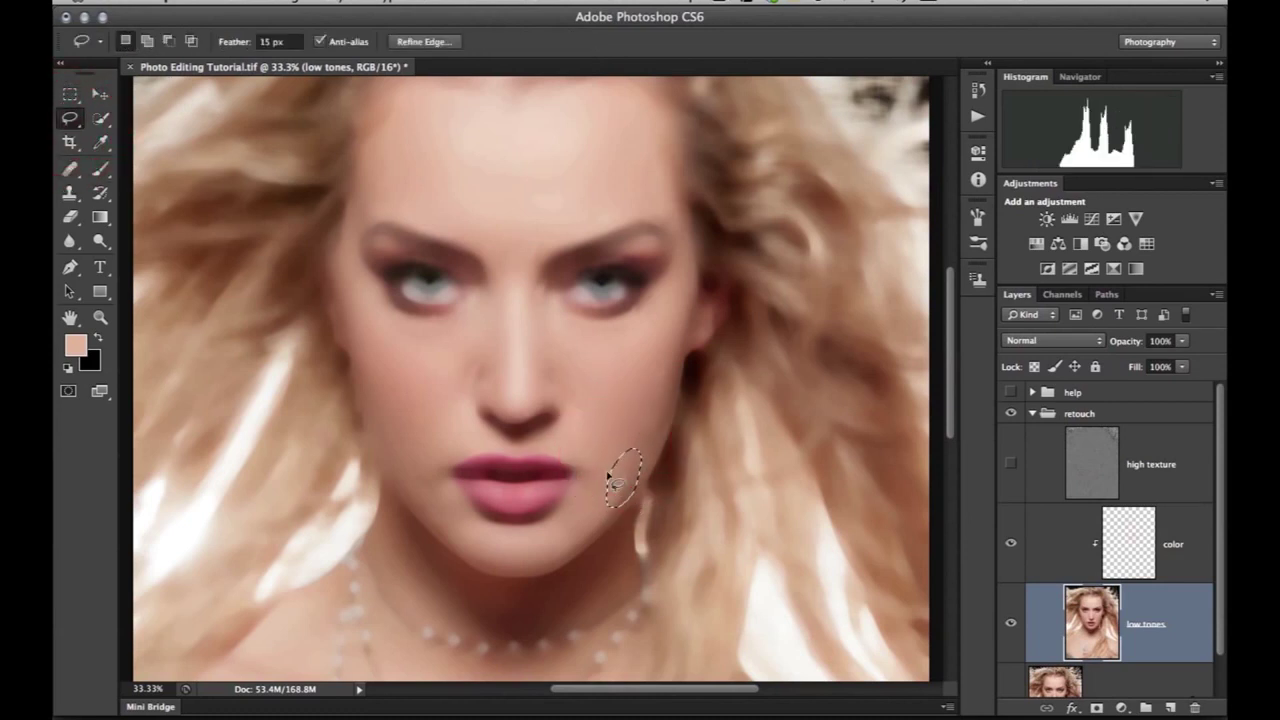
click(649, 354)
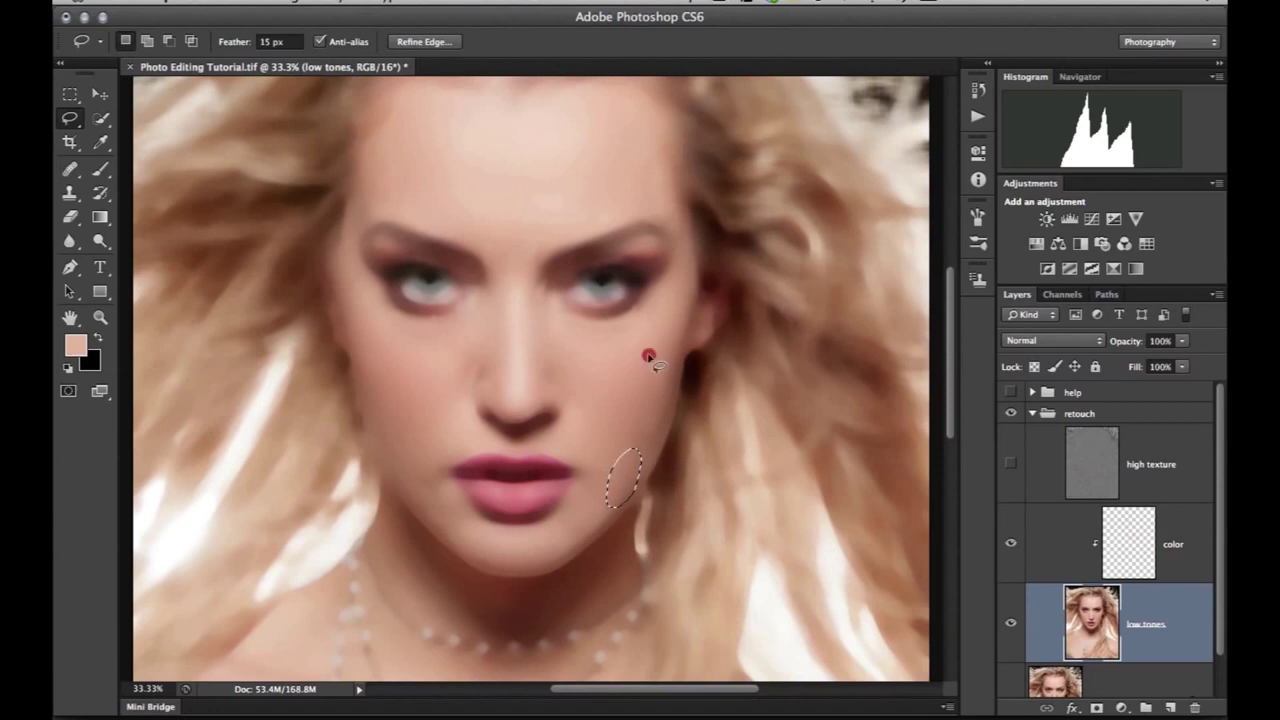
click(751, 265)
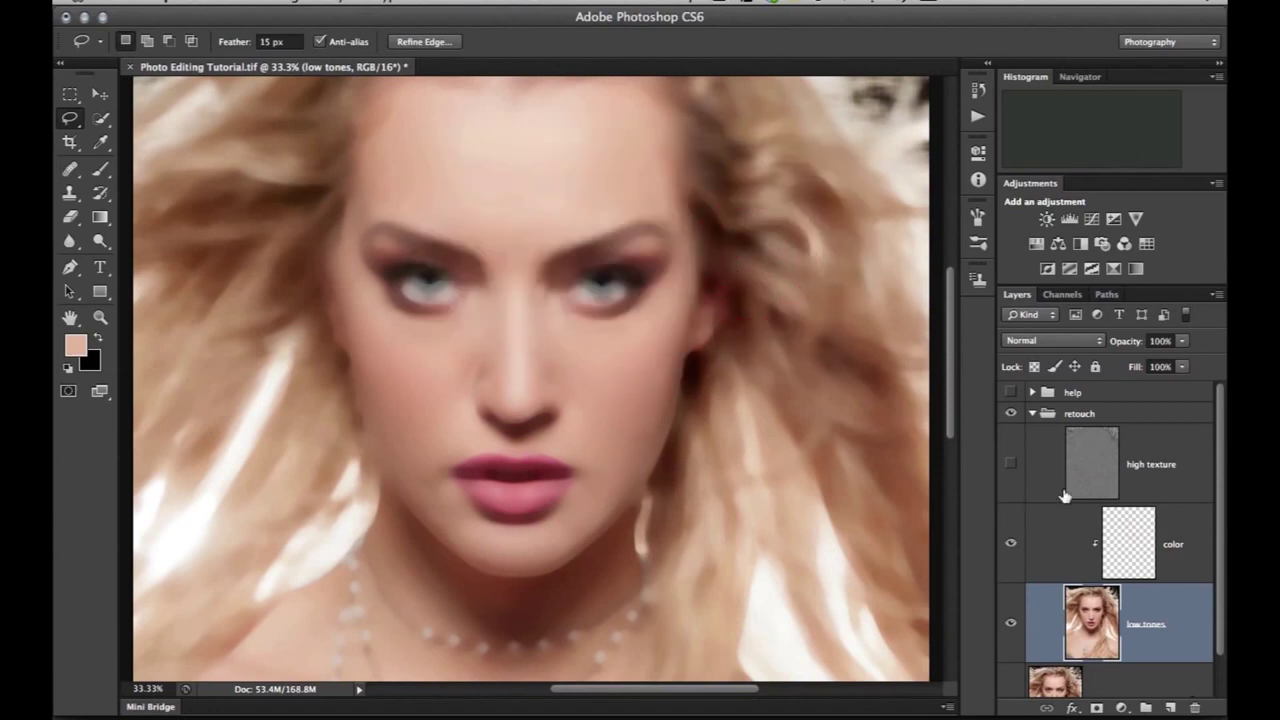
Step: On the color layer, lasso patches on the chin and beside the nose, repeating the Gaussian Blur on each
click(1118, 541)
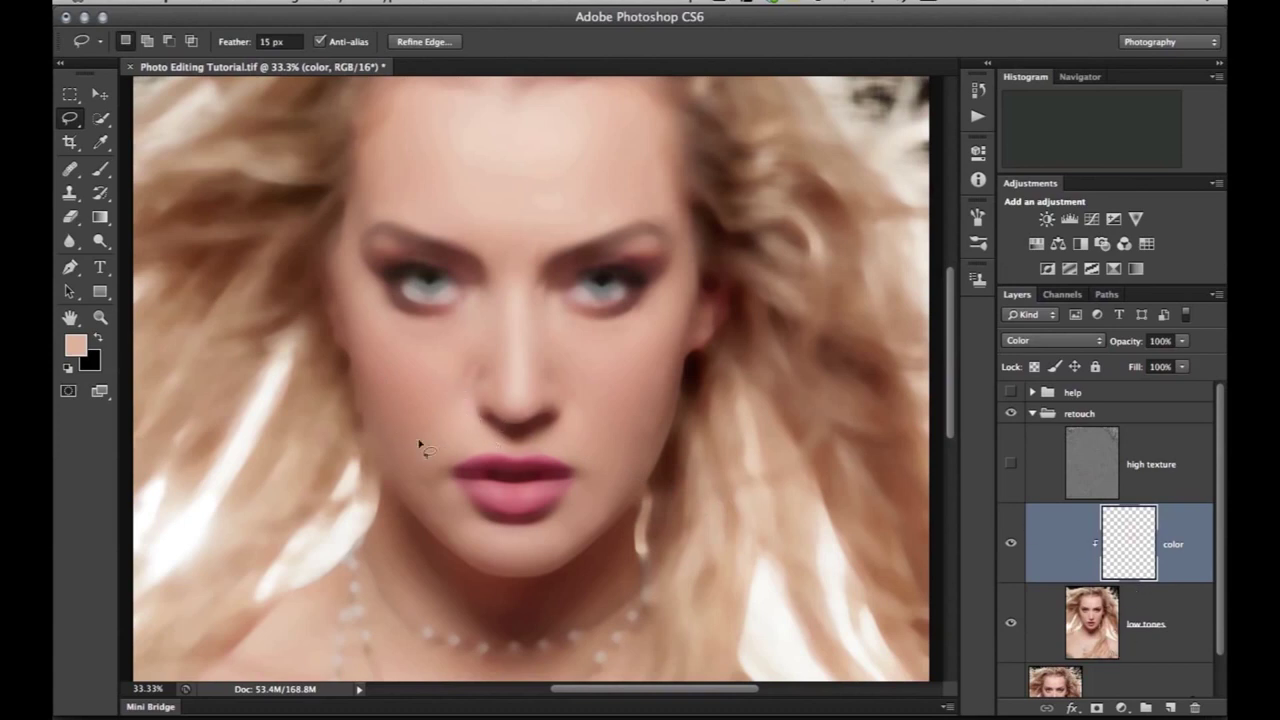
mouse_move(537, 543)
mouse_down()
mouse_move(605, 508)
mouse_move(571, 554)
mouse_move(531, 545)
mouse_up()
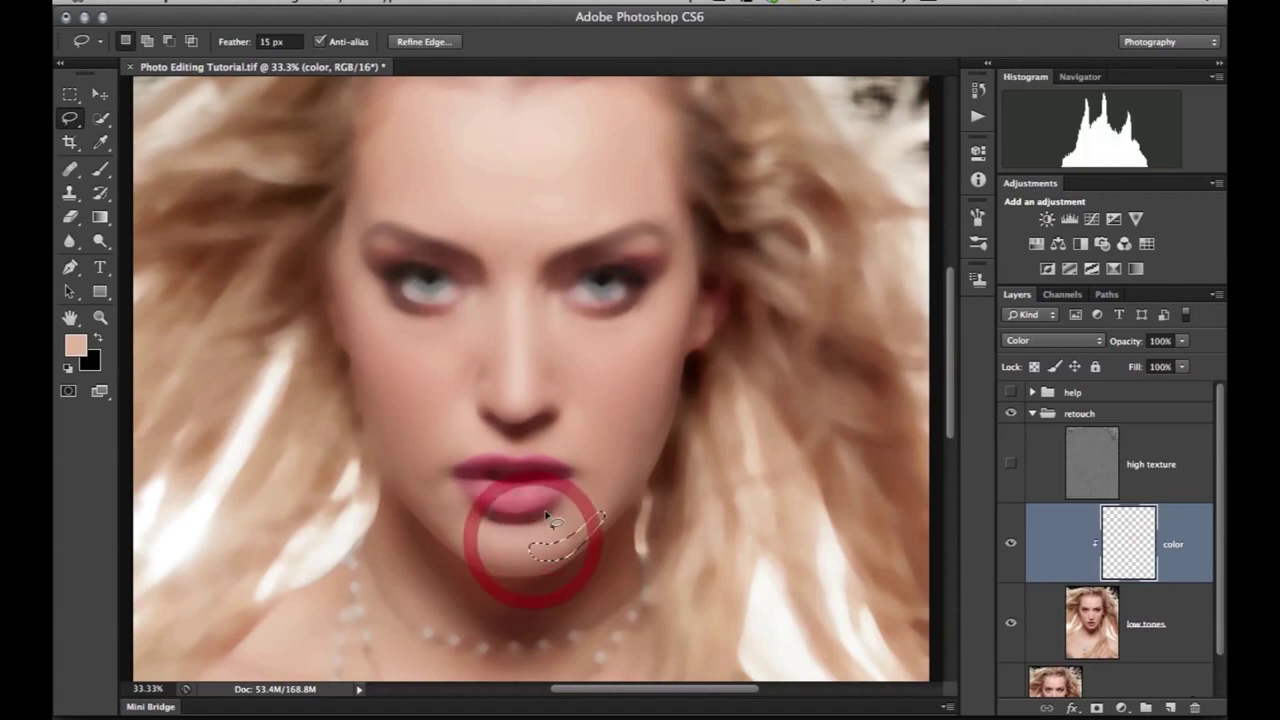
mouse_move(457, 340)
mouse_down()
mouse_move(447, 372)
mouse_move(463, 381)
mouse_move(476, 372)
mouse_move(463, 337)
mouse_up()
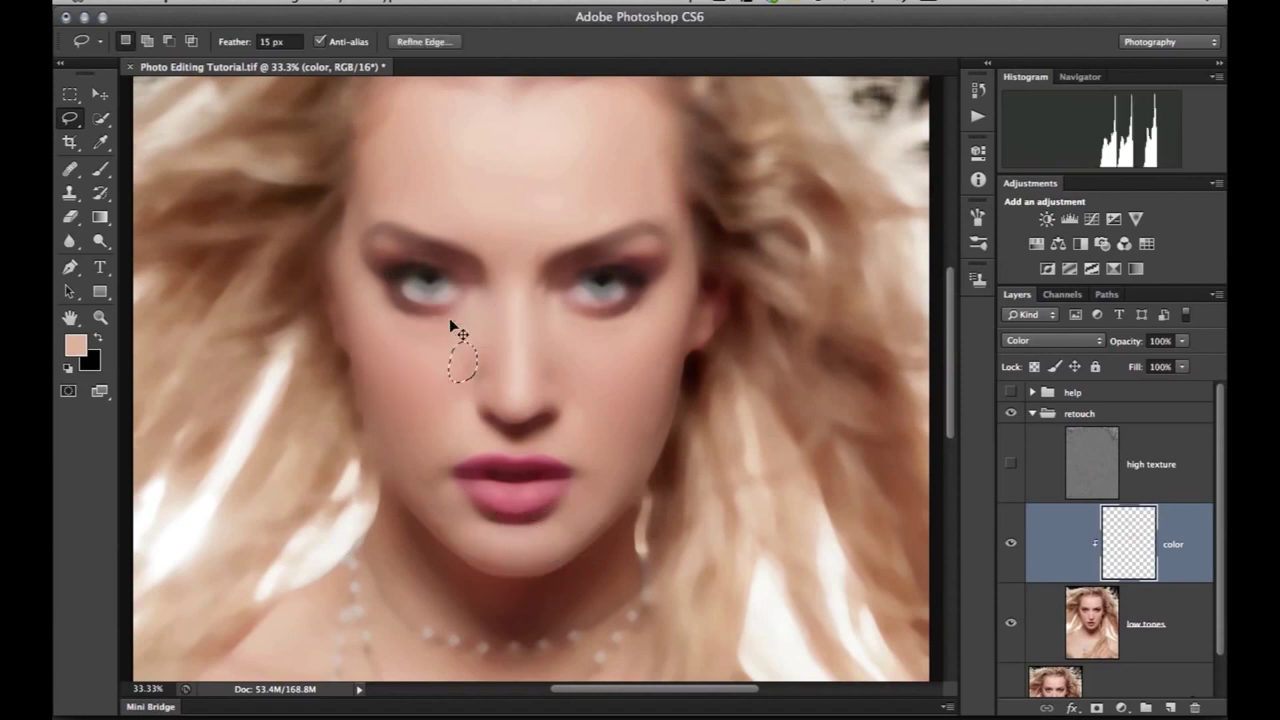
click(582, 324)
click(598, 355)
Step: Lasso the image's right cheek on the color layer, apply Motion Blur with its angle adjusted to follow the cheek, and deselect
mouse_move(643, 396)
mouse_down()
mouse_move(660, 440)
mouse_move(677, 409)
mouse_move(674, 337)
mouse_move(657, 337)
mouse_up()
click(496, 6)
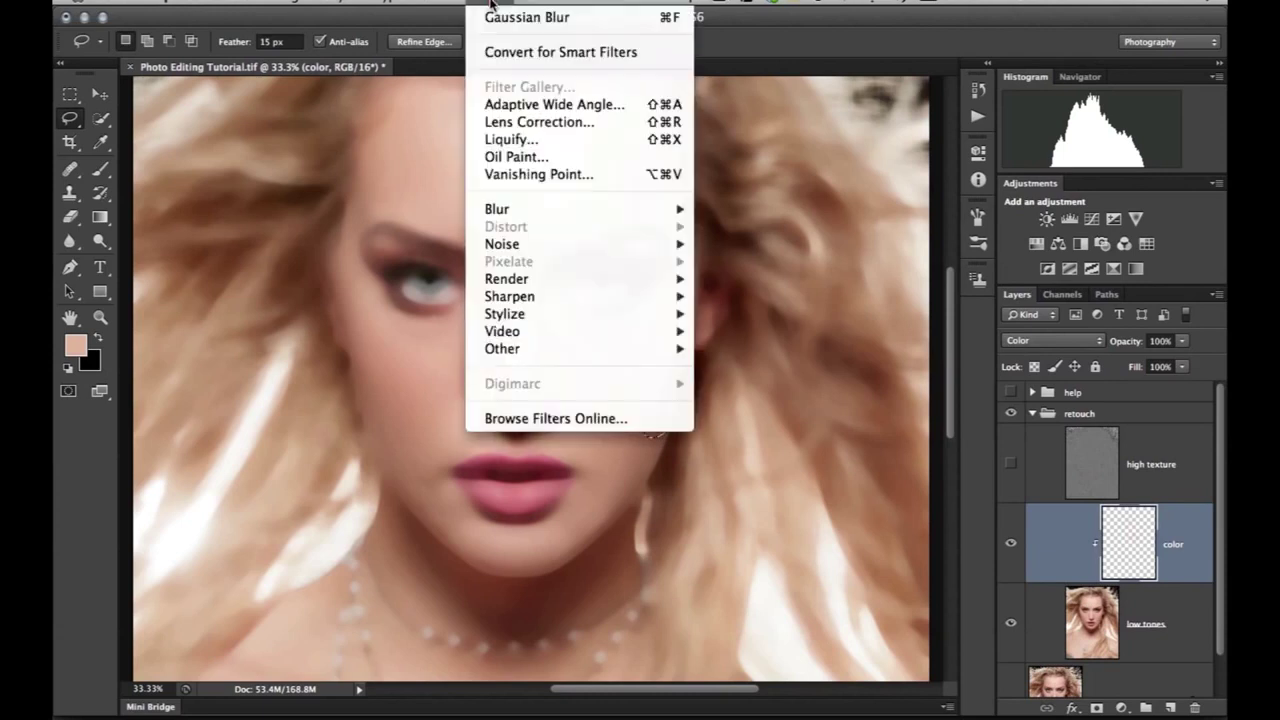
mouse_move(595, 212)
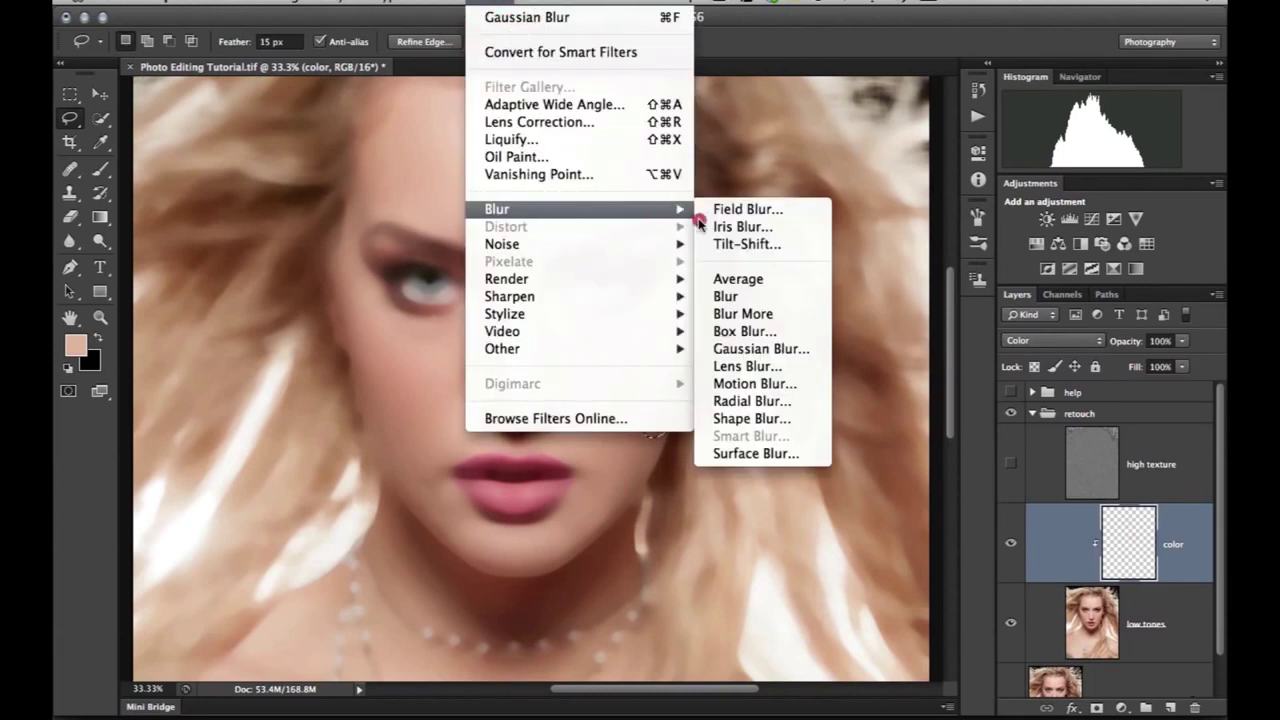
click(727, 385)
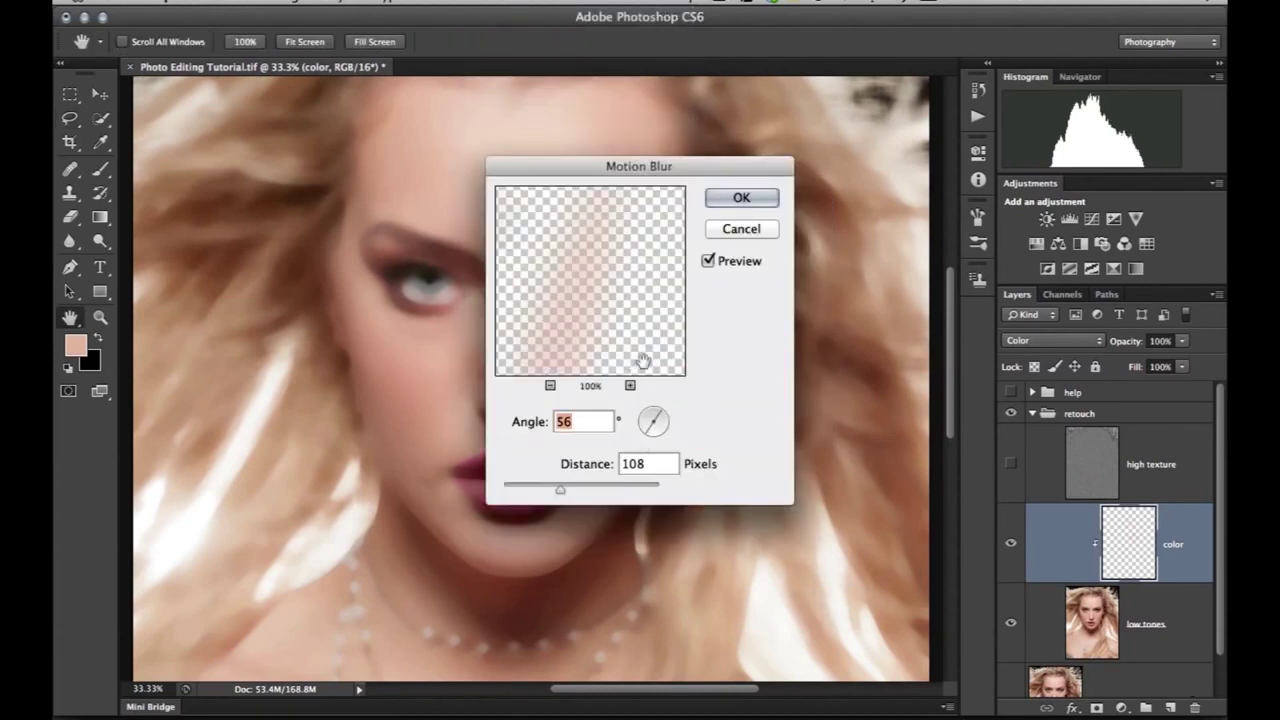
drag(632, 163, 413, 161)
mouse_move(433, 398)
mouse_down()
mouse_move(423, 408)
mouse_move(442, 397)
mouse_up()
click(424, 402)
drag(429, 403, 442, 396)
click(519, 183)
key(ctrl+d)
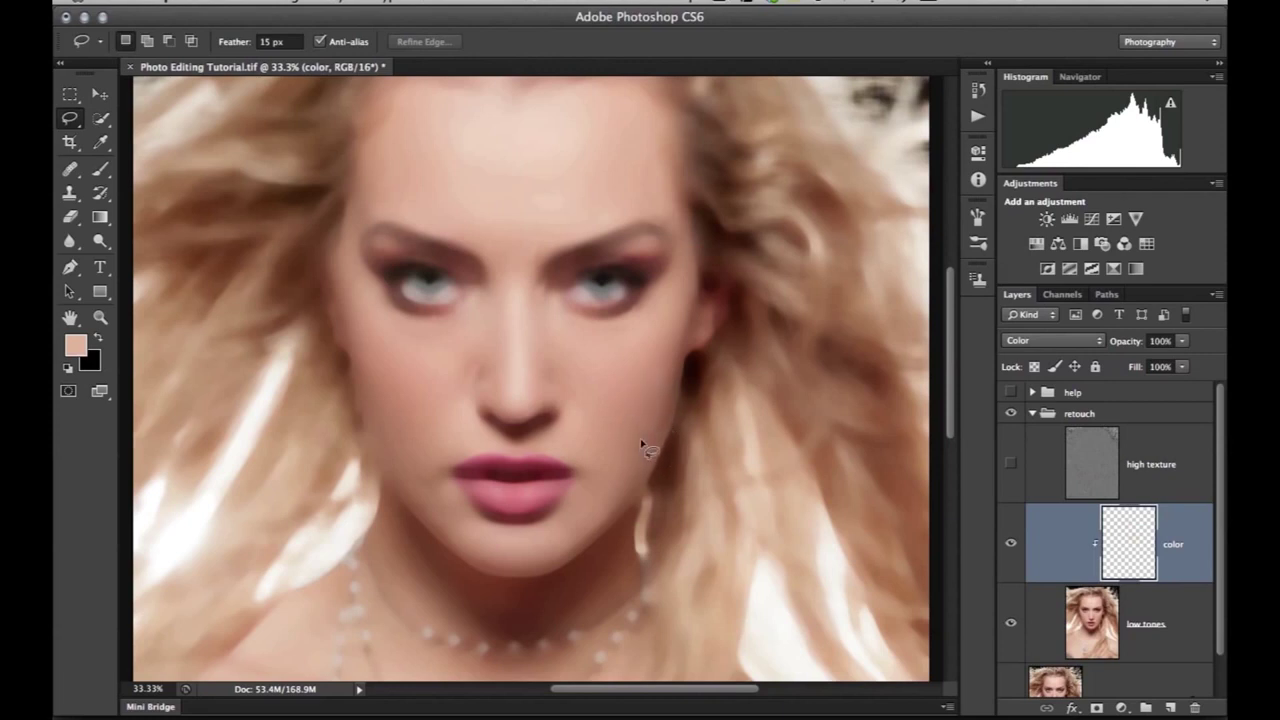
Step: Lasso the skin below the image's right eye, switch to low tones, lasso the outer cheek, repeat the last blur, and deselect
key(ctrl+plus)
key(ctrl+plus)
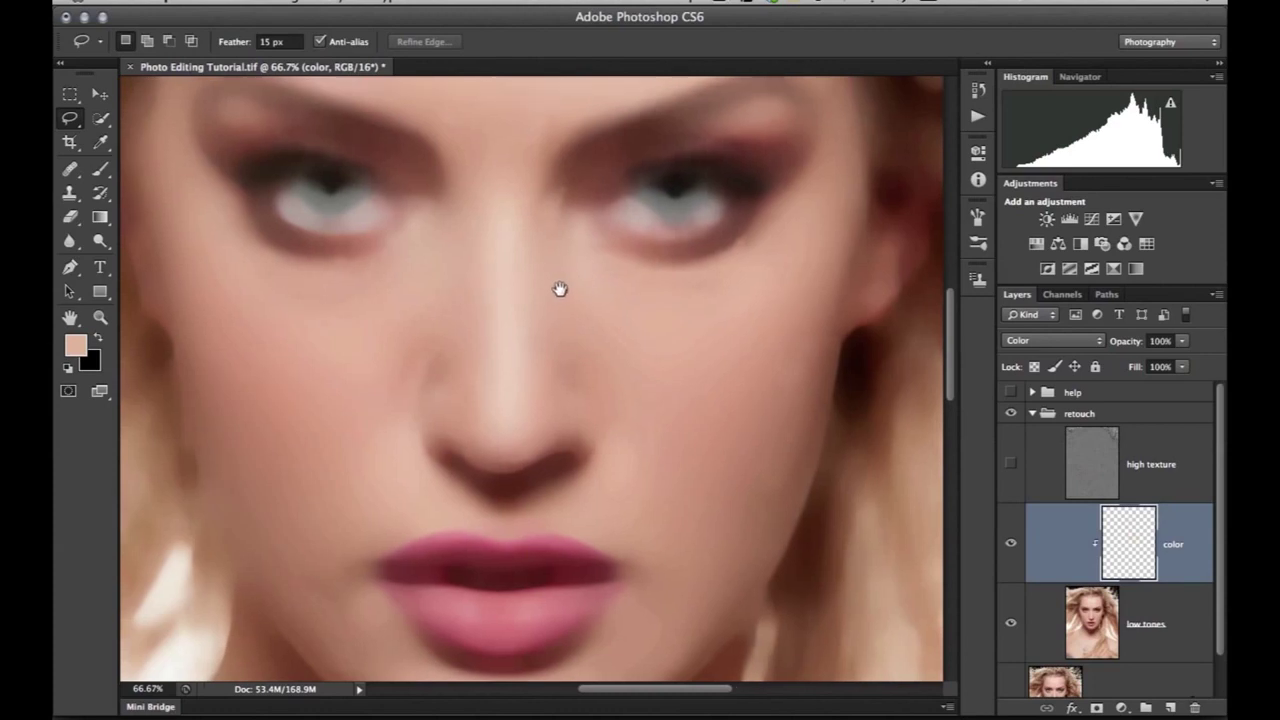
scroll(560, 286, up, 5)
mouse_move(661, 360)
mouse_down()
mouse_move(740, 366)
mouse_move(698, 397)
mouse_move(630, 381)
mouse_move(659, 366)
mouse_up()
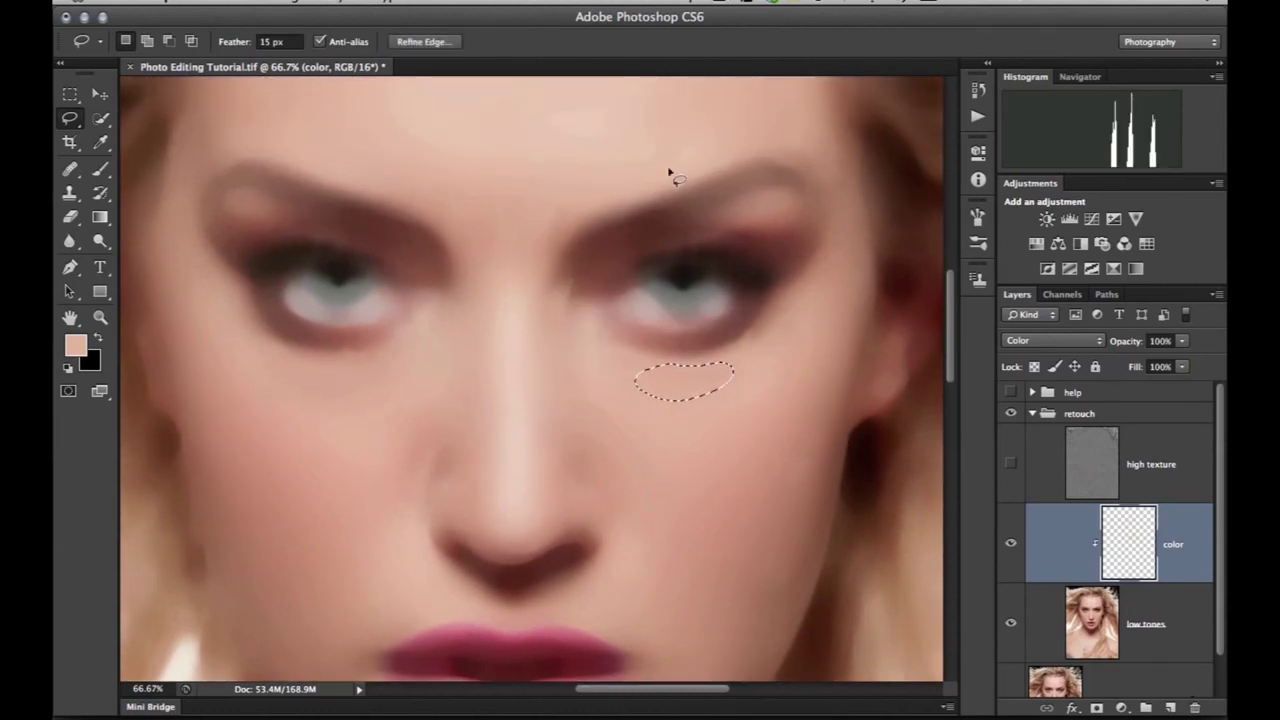
click(1096, 626)
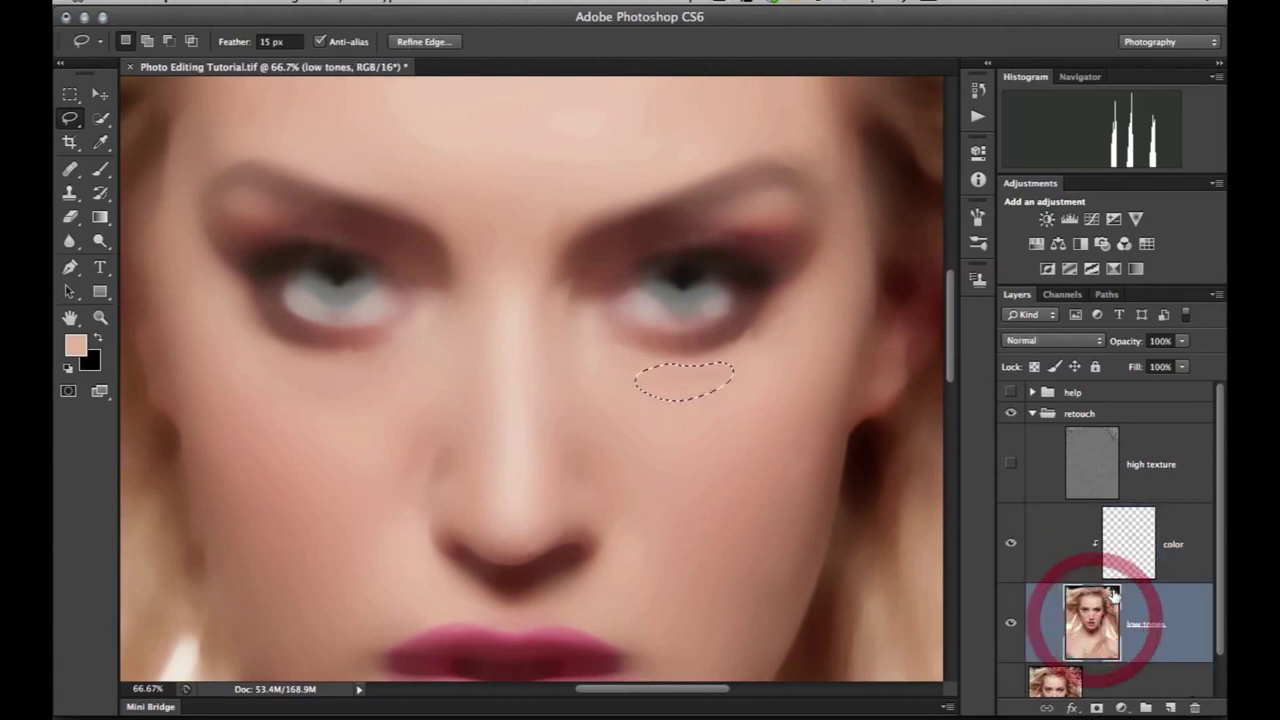
click(773, 281)
click(751, 449)
mouse_move(750, 500)
mouse_down()
mouse_move(775, 598)
mouse_move(805, 575)
mouse_move(825, 459)
mouse_move(760, 497)
mouse_up()
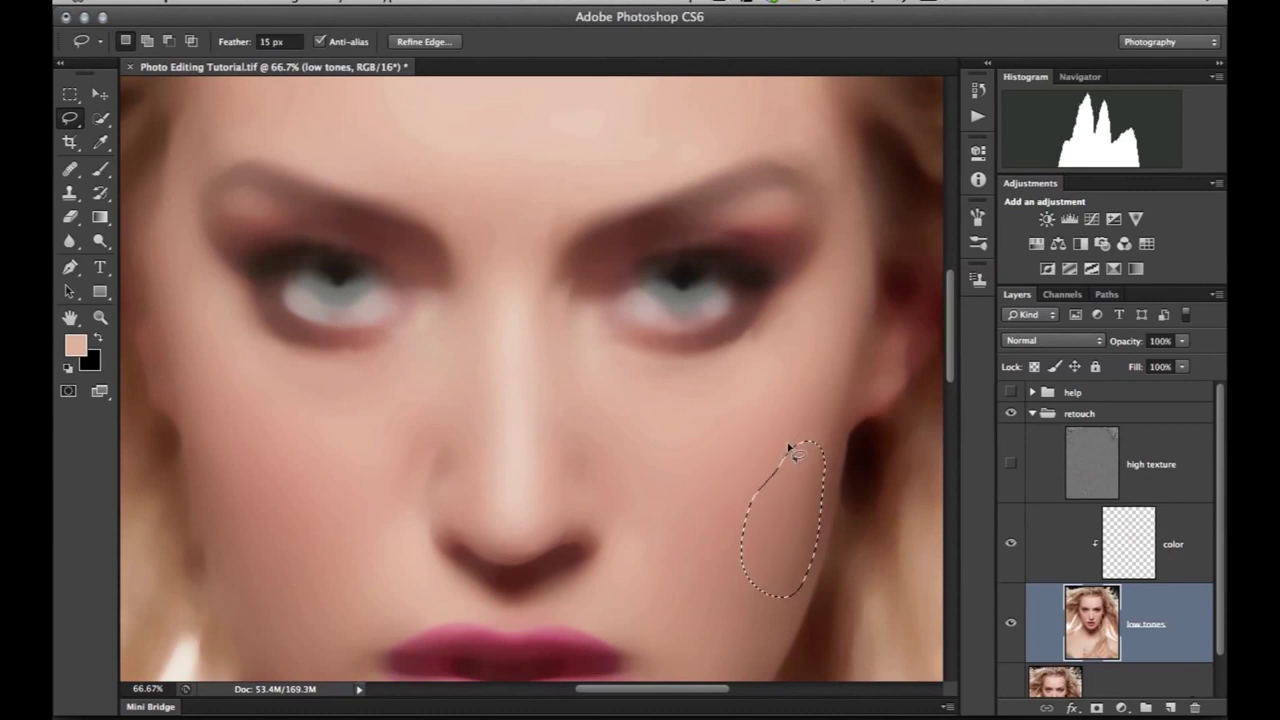
click(790, 450)
Step: Lasso the jawline below the left mouth corner on low tones, apply a 21.9-pixel Gaussian Blur, and deselect
drag(537, 296, 790, 420)
drag(549, 409, 420, 590)
drag(590, 365, 468, 259)
drag(562, 296, 610, 250)
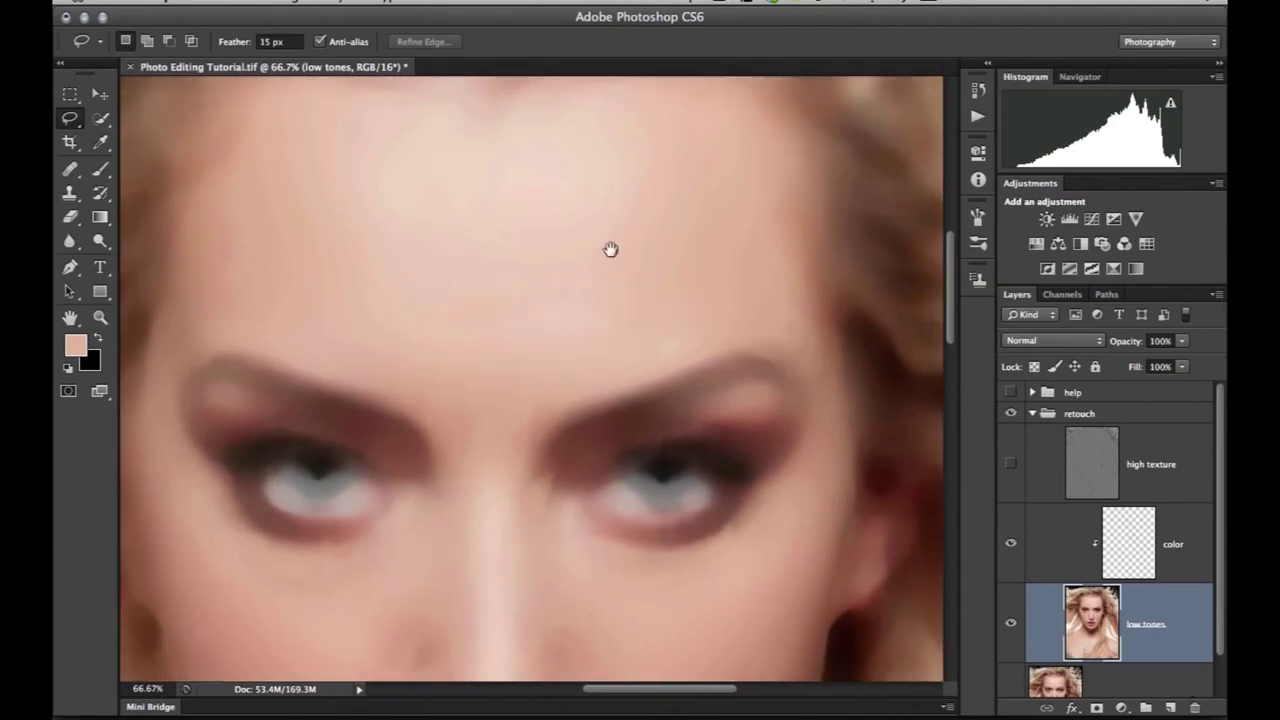
drag(608, 337, 679, 200)
drag(657, 268, 571, 177)
drag(611, 236, 545, 216)
drag(555, 152, 552, 150)
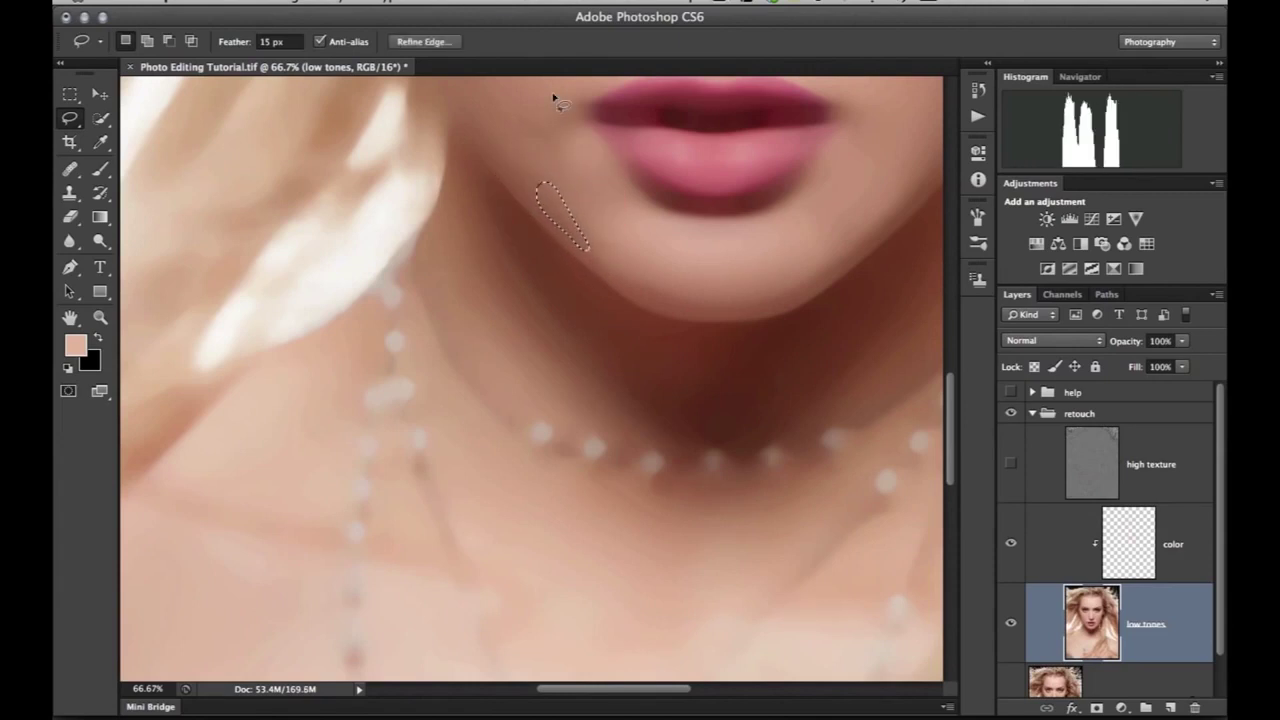
click(505, 2)
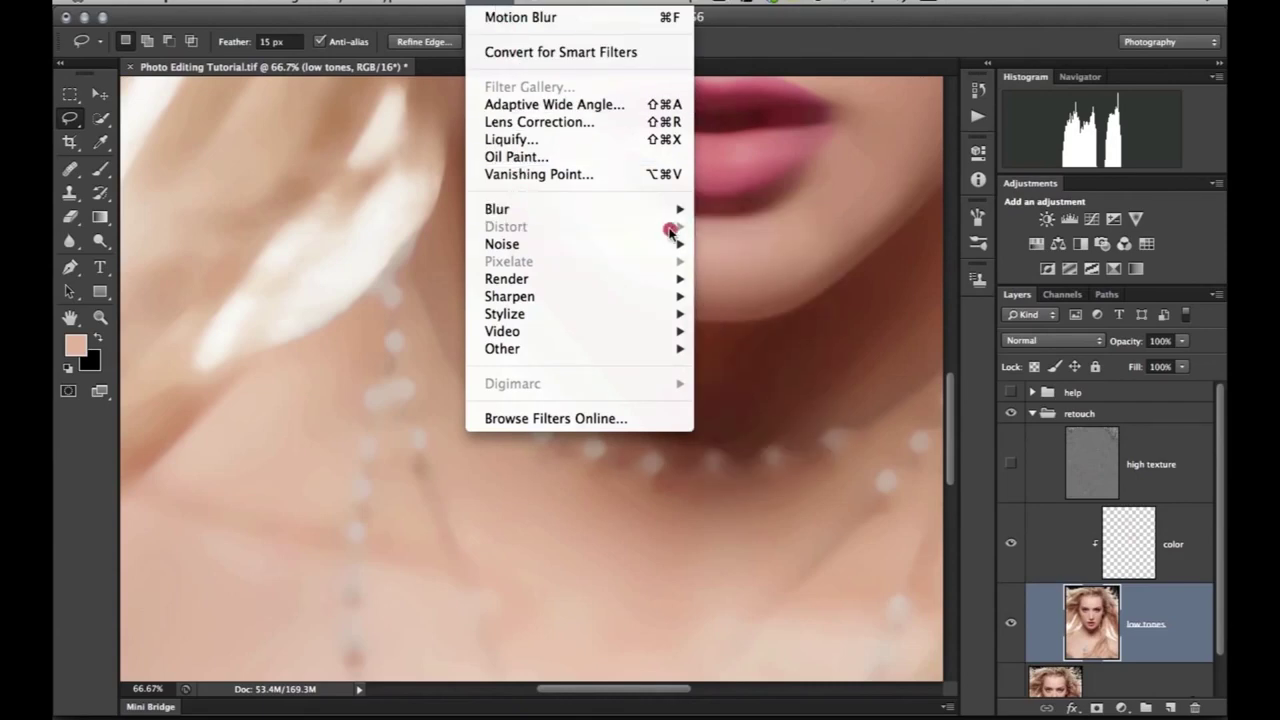
click(740, 346)
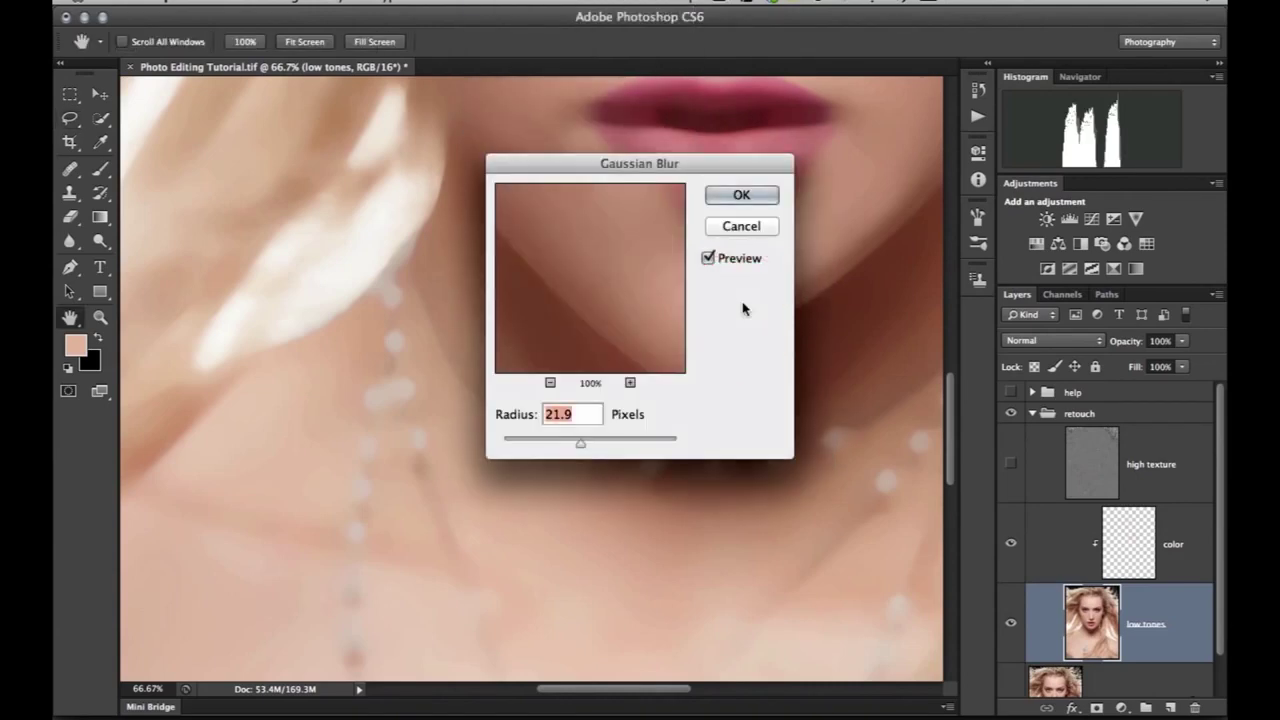
key(Return)
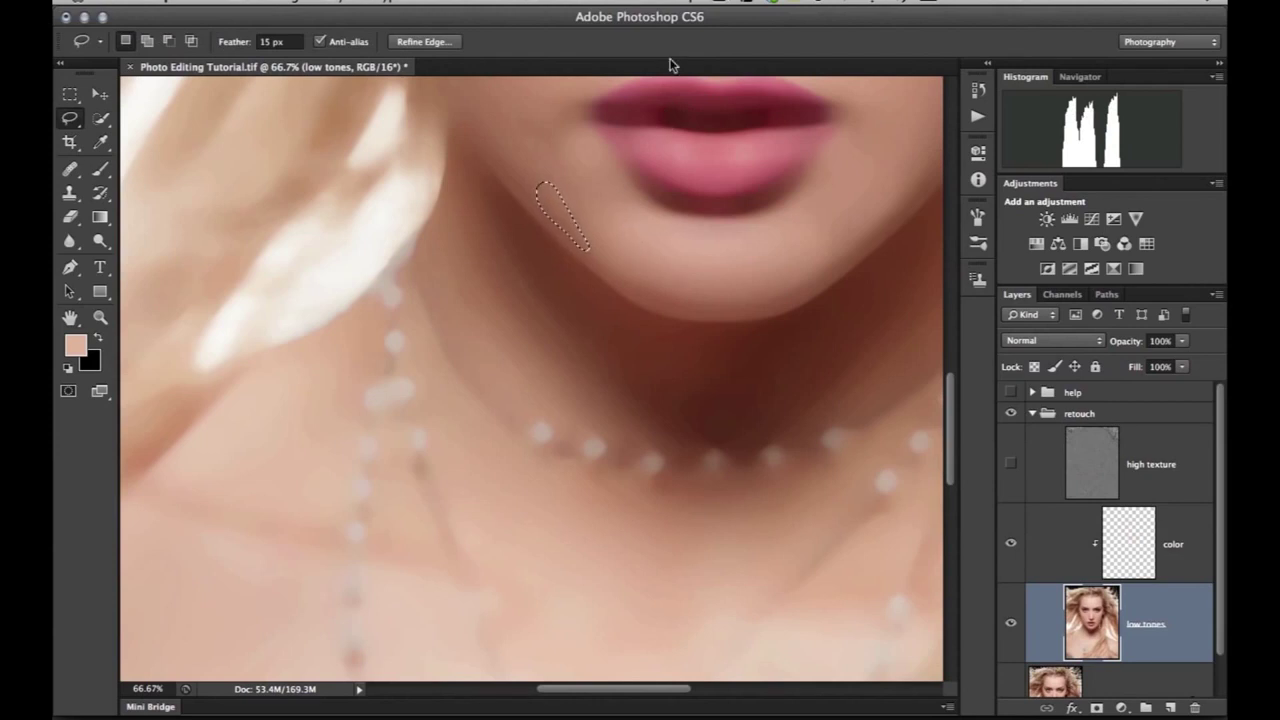
key(super+d)
Step: Lasso the right side of the chin, repeat the Gaussian Blur, and deselect
drag(583, 330, 620, 331)
mouse_move(818, 237)
mouse_down()
mouse_move(808, 258)
mouse_move(848, 263)
mouse_move(891, 203)
mouse_move(858, 206)
mouse_up()
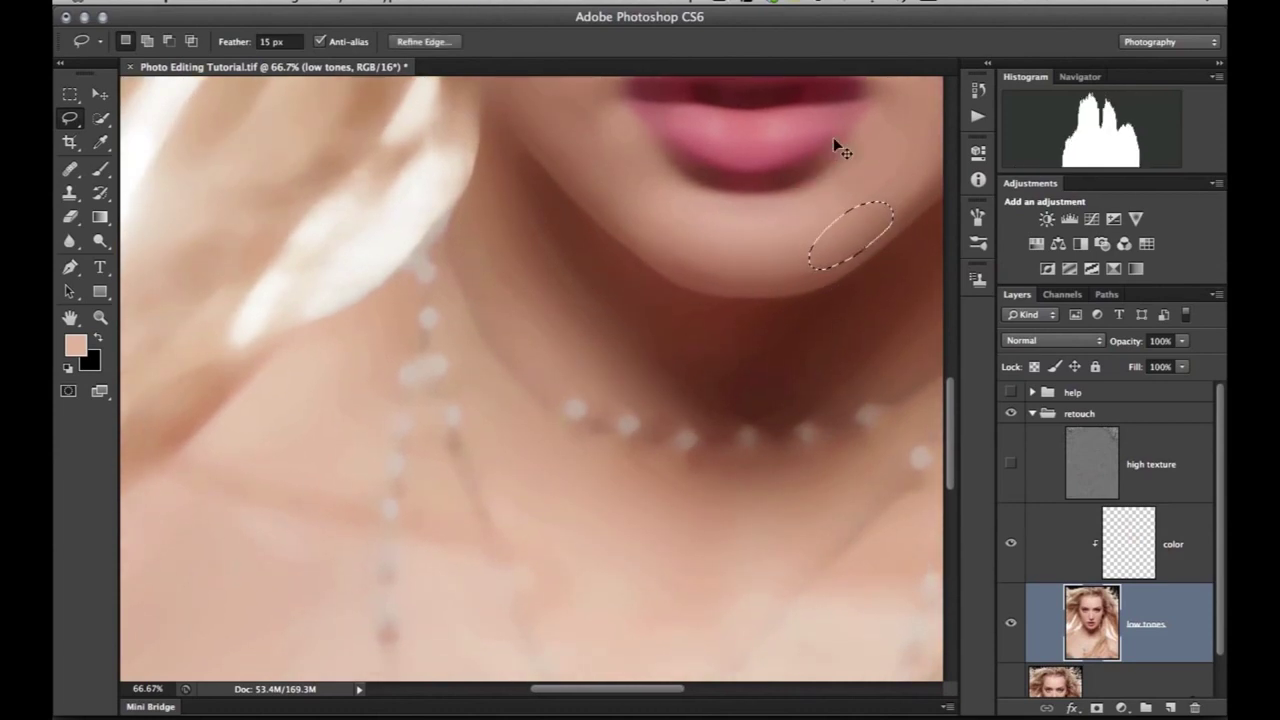
key(super+d)
Step: Lasso a curved strip along the chin's lower edge, repeat the Gaussian Blur, and deselect
drag(695, 234, 694, 226)
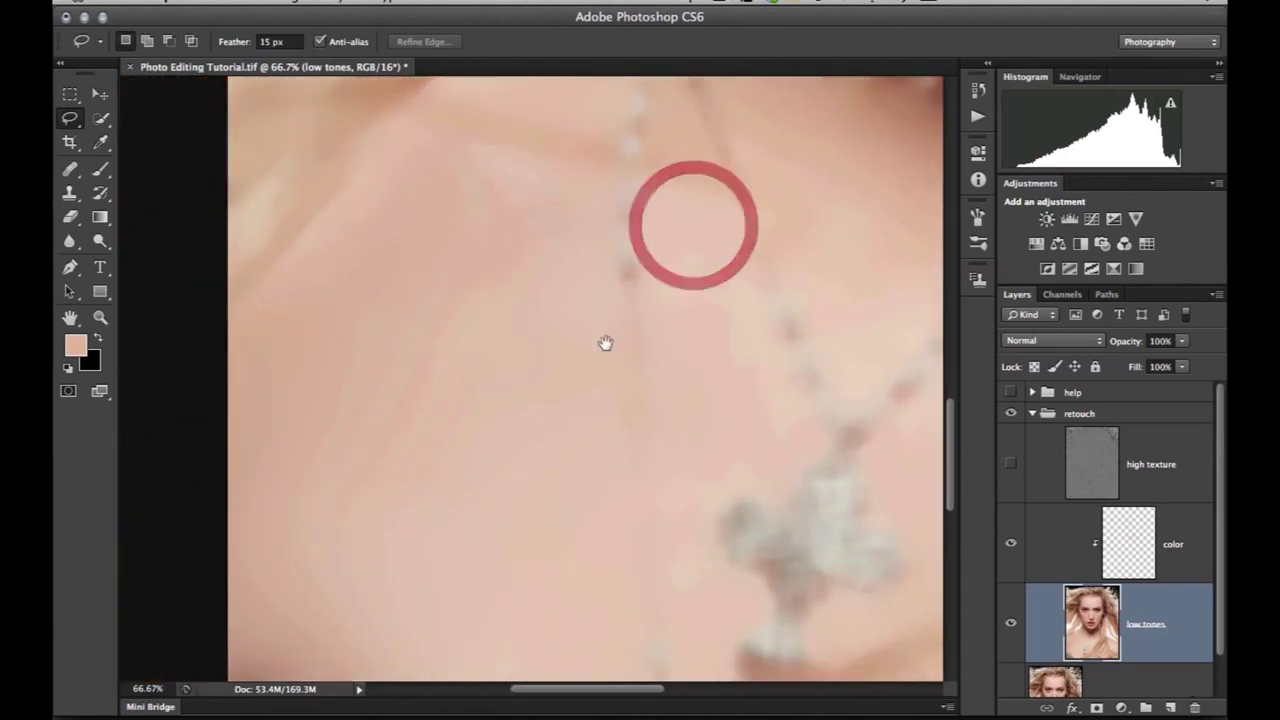
drag(606, 343, 686, 212)
drag(606, 263, 511, 240)
drag(648, 199, 577, 320)
drag(574, 249, 566, 309)
drag(586, 266, 590, 326)
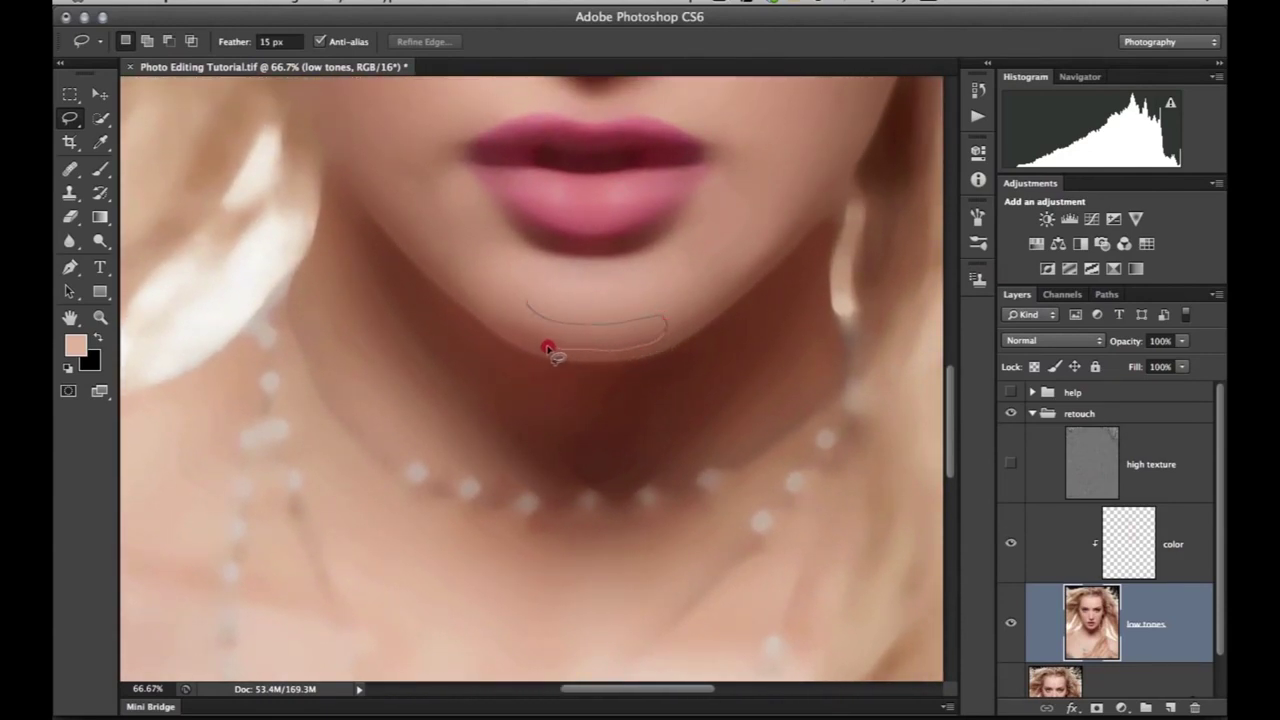
drag(532, 296, 520, 300)
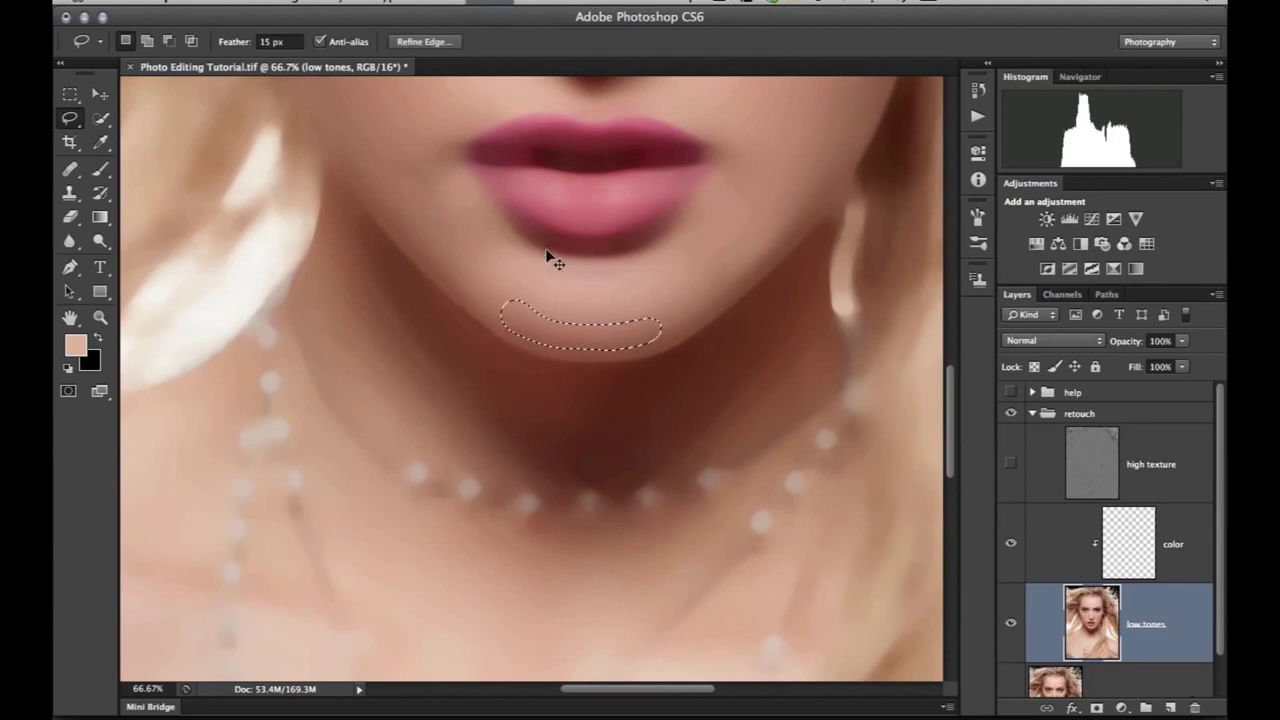
key(super+d)
Step: Lasso the patches beside the left mouth corner and the left side of the nose, repeating the Gaussian Blur and deselecting each
mouse_move(633, 262)
mouse_down()
mouse_move(626, 234)
mouse_move(720, 257)
mouse_up()
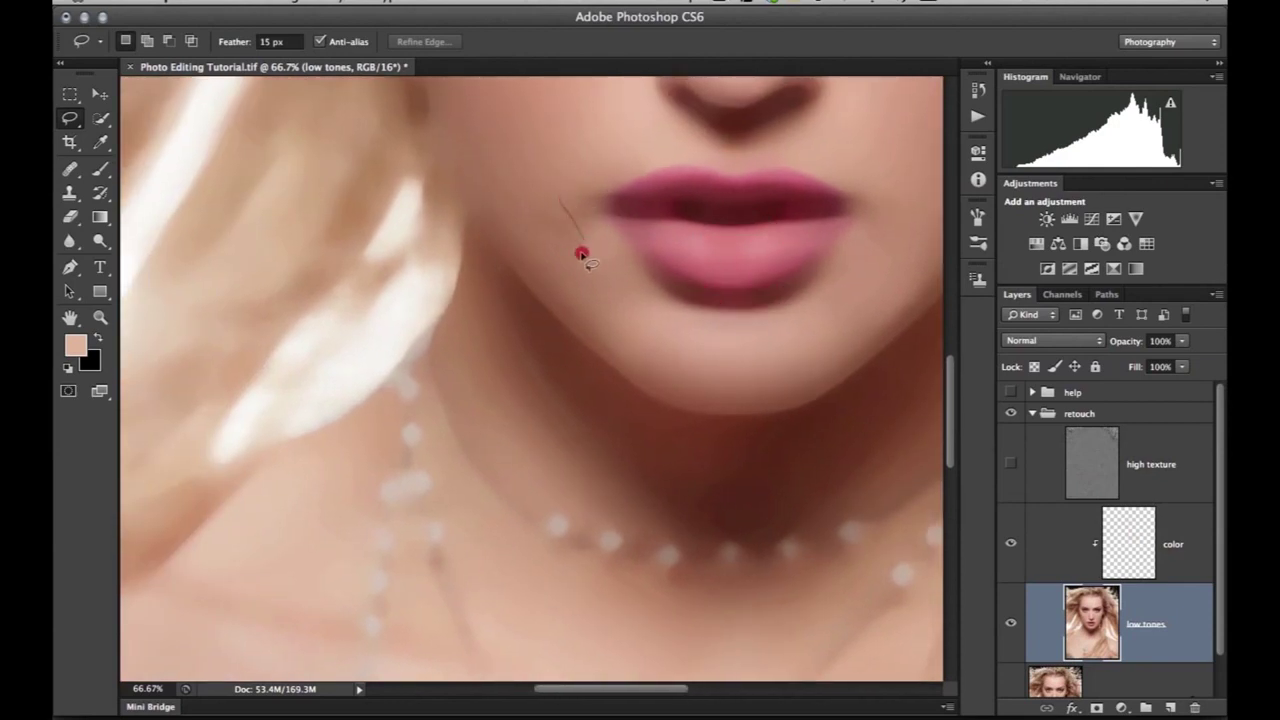
drag(530, 215, 557, 191)
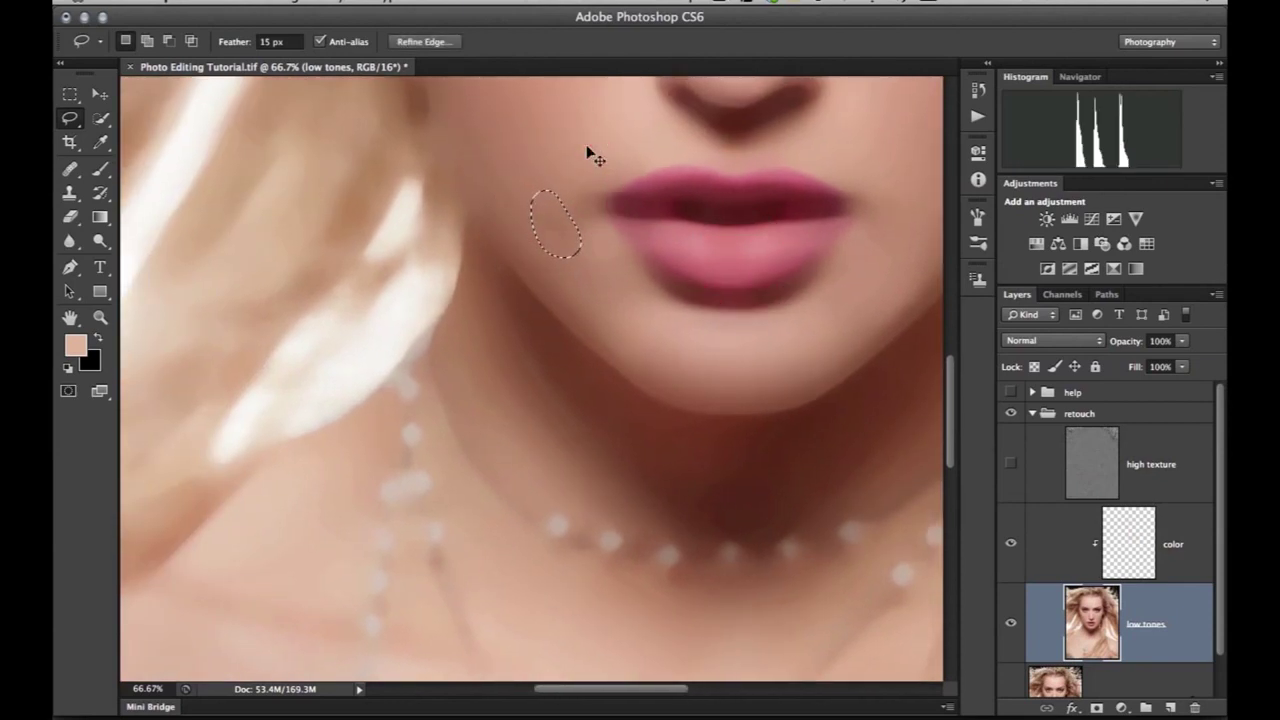
click(588, 150)
mouse_move(680, 250)
mouse_down()
mouse_move(563, 354)
mouse_move(629, 300)
mouse_move(734, 334)
mouse_up()
mouse_move(609, 278)
mouse_down()
mouse_move(577, 253)
mouse_move(550, 332)
mouse_move(593, 297)
mouse_move(612, 252)
mouse_up()
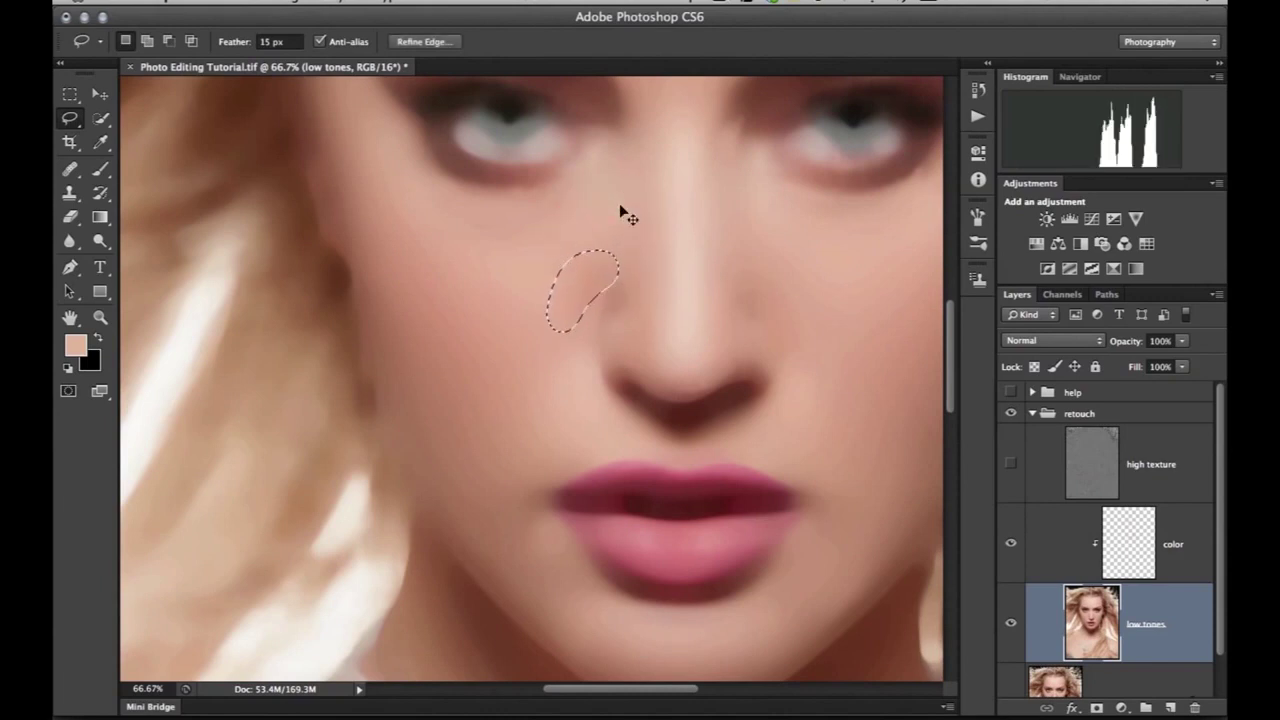
click(620, 210)
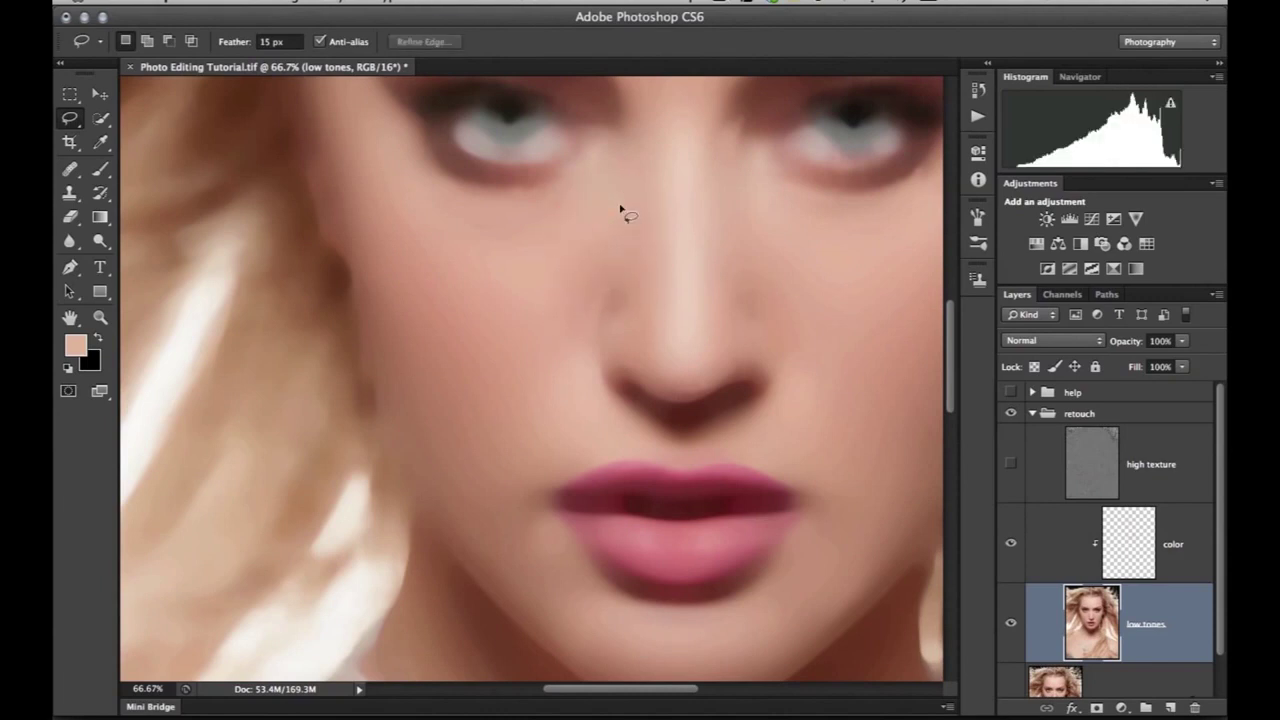
Step: Paint sampled skin color over the forehead and along the hairline on the color layer with the Brush at 19% opacity
drag(631, 299, 591, 423)
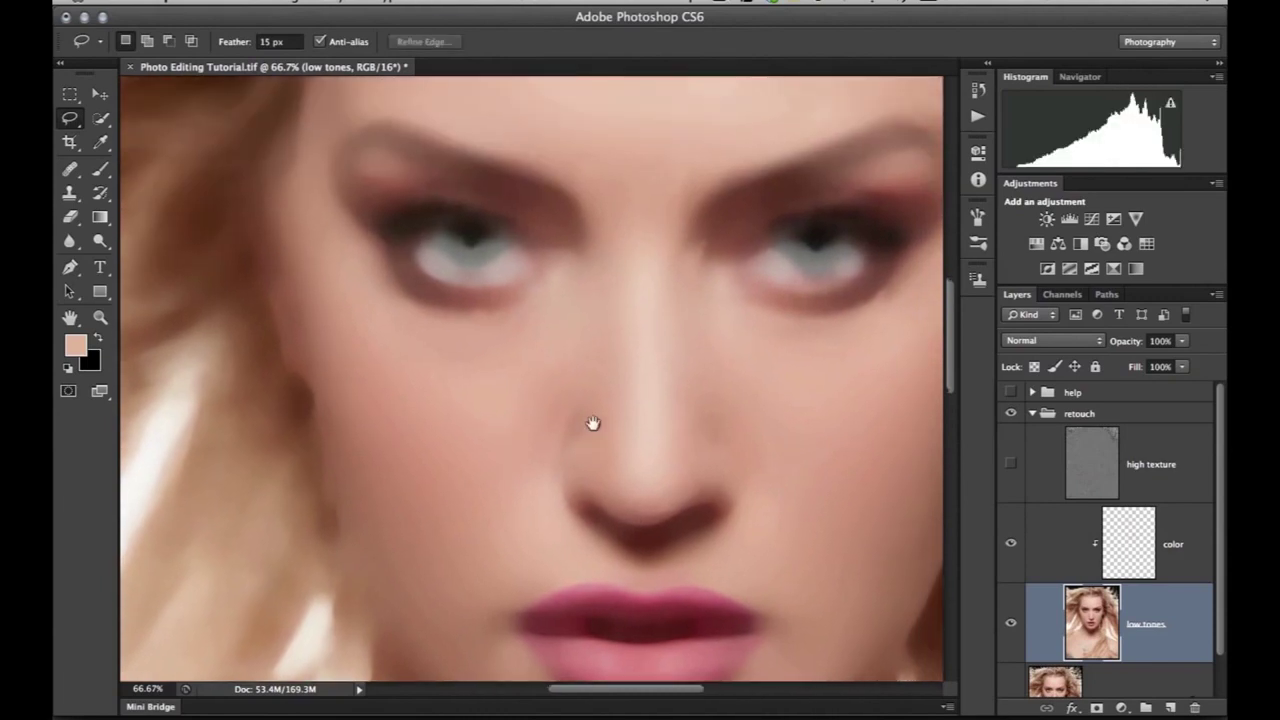
click(1122, 515)
drag(672, 419, 708, 517)
drag(724, 353, 770, 365)
drag(682, 327, 637, 323)
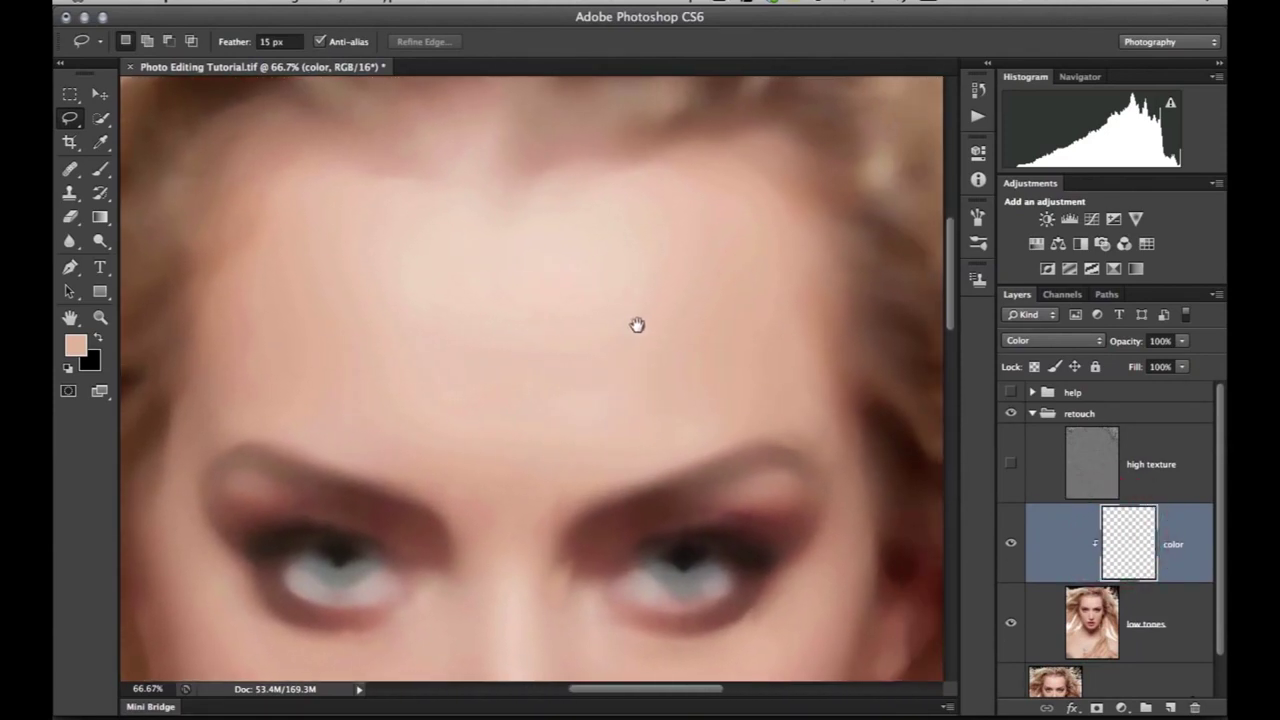
key(b)
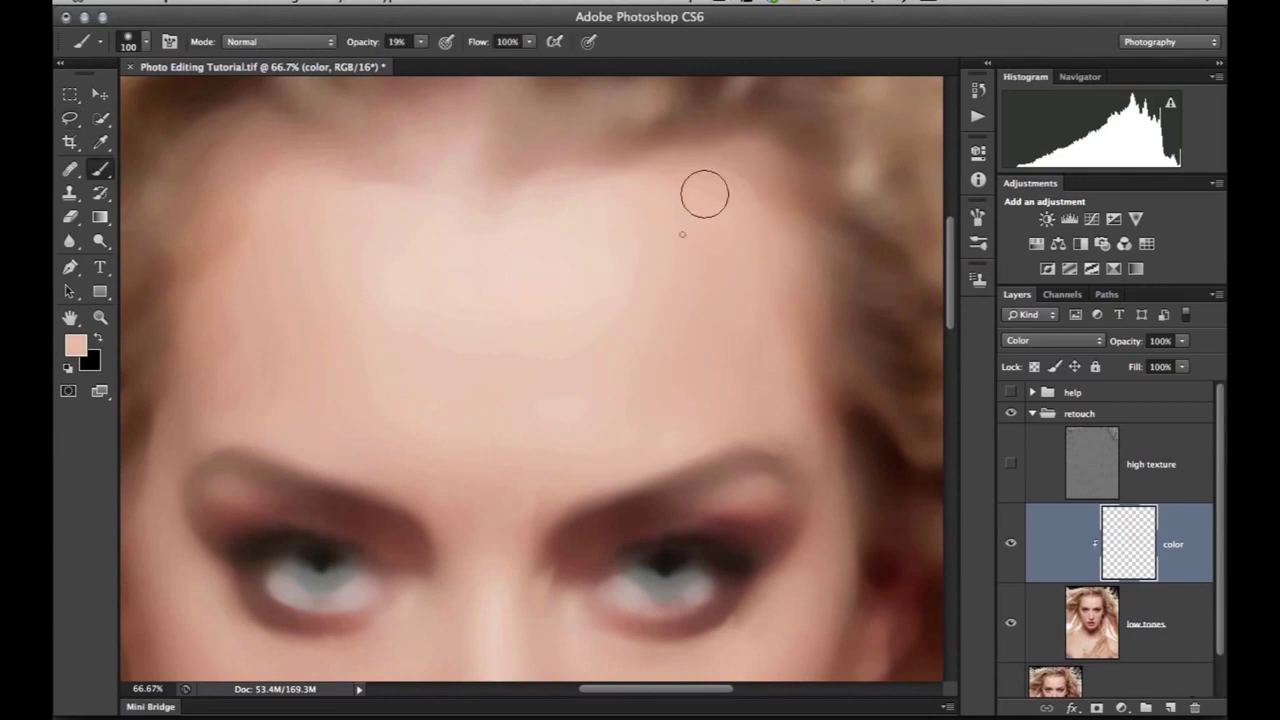
mouse_move(669, 197)
mouse_down()
mouse_move(731, 194)
mouse_move(660, 157)
mouse_move(649, 197)
mouse_up()
mouse_move(740, 240)
mouse_down()
mouse_move(746, 211)
mouse_move(707, 161)
mouse_move(626, 182)
mouse_move(740, 289)
mouse_move(771, 360)
mouse_move(660, 380)
mouse_move(509, 511)
mouse_up()
mouse_move(581, 183)
mouse_down()
mouse_move(507, 222)
mouse_move(453, 218)
mouse_move(373, 168)
mouse_move(327, 189)
mouse_move(266, 183)
mouse_up()
drag(214, 264, 254, 260)
mouse_move(209, 323)
mouse_down()
mouse_move(189, 380)
mouse_move(211, 360)
mouse_move(211, 420)
mouse_up()
alt+click(257, 280)
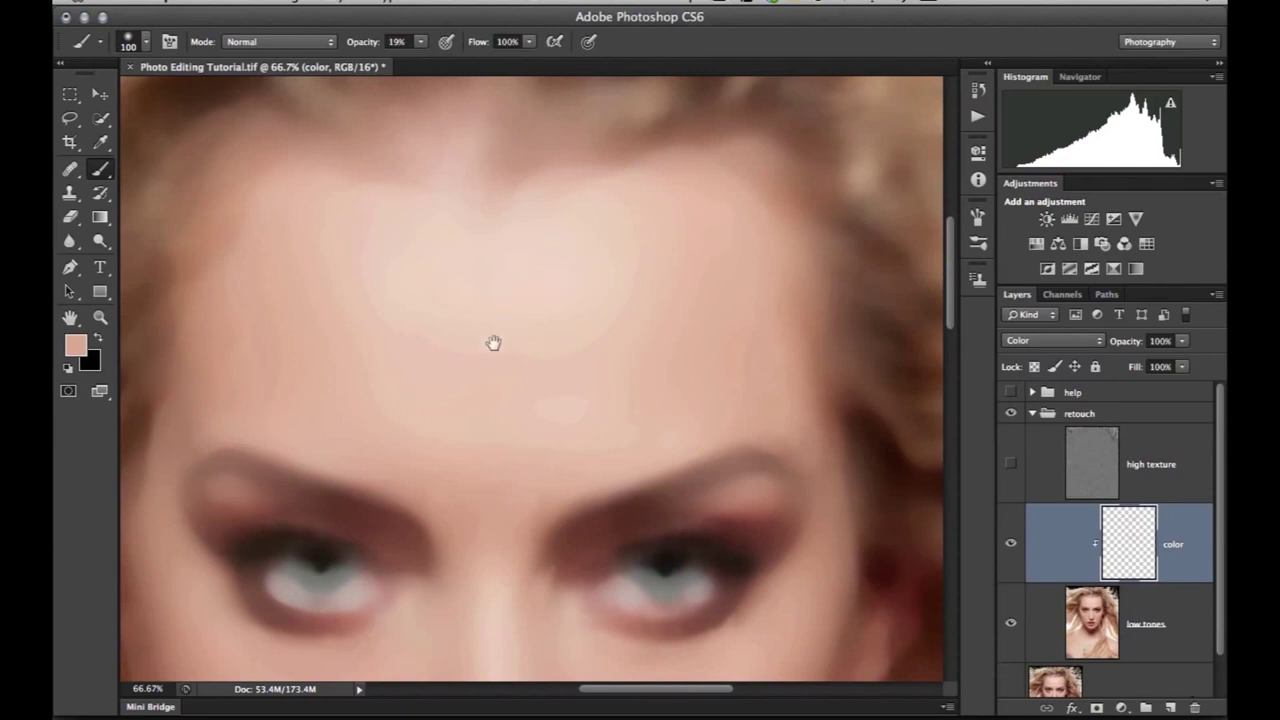
Step: Sample nearby skin tones and paint them along the outer edge of the right cheek on the color layer
scroll(474, 246, down, 10)
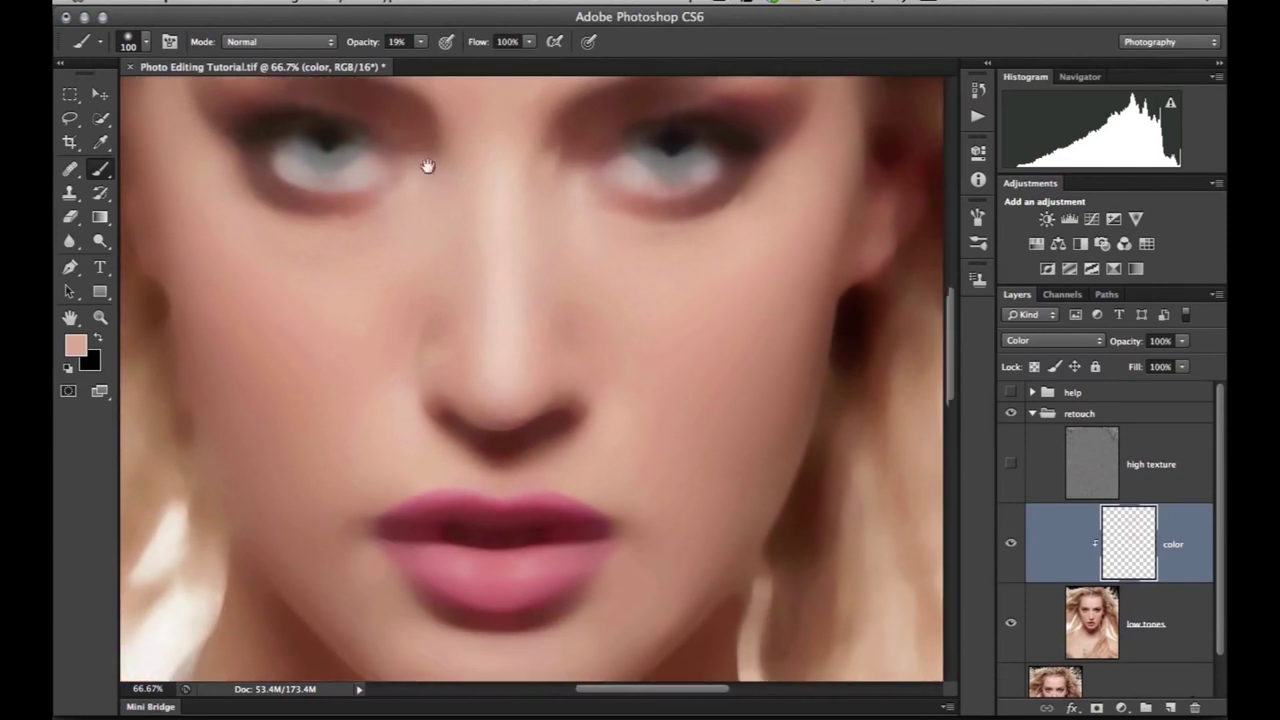
scroll(427, 166, down, 2)
alt+click(752, 265)
mouse_move(789, 229)
mouse_down()
mouse_move(789, 214)
mouse_move(797, 272)
mouse_up()
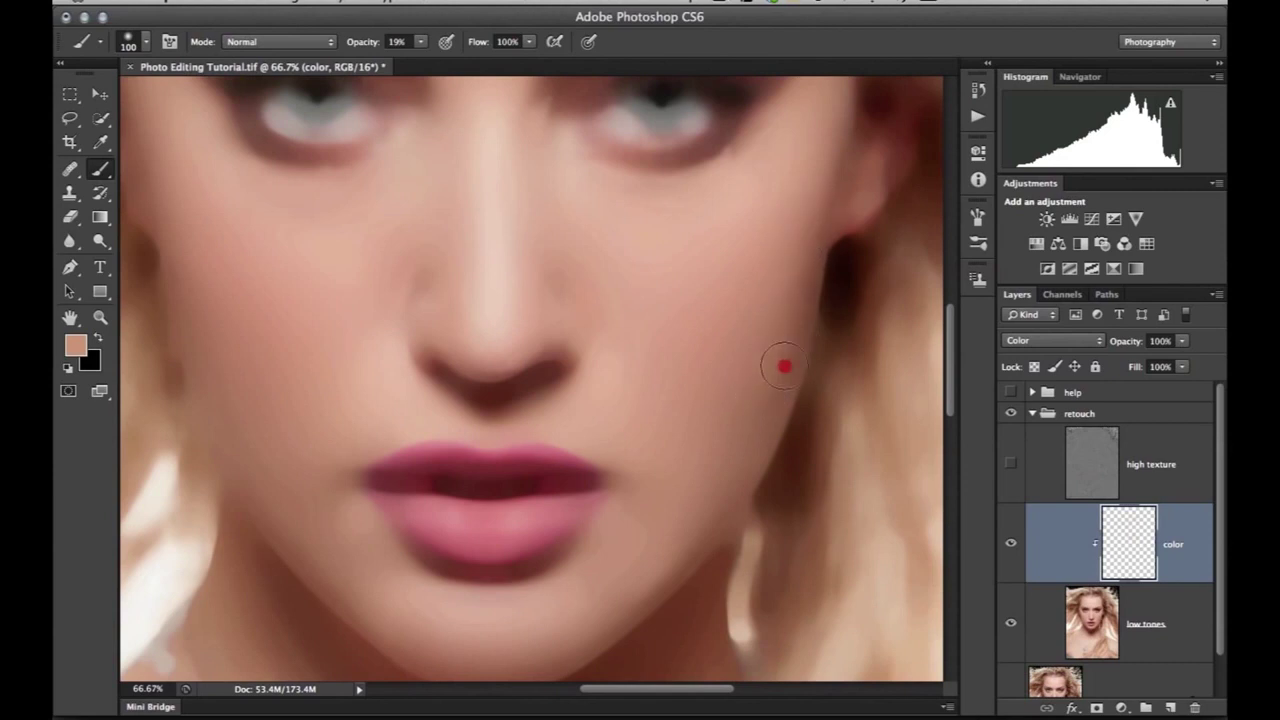
mouse_move(753, 407)
mouse_down()
mouse_move(723, 406)
mouse_move(717, 432)
mouse_up()
alt+click(780, 277)
drag(775, 338, 775, 338)
drag(760, 413, 758, 290)
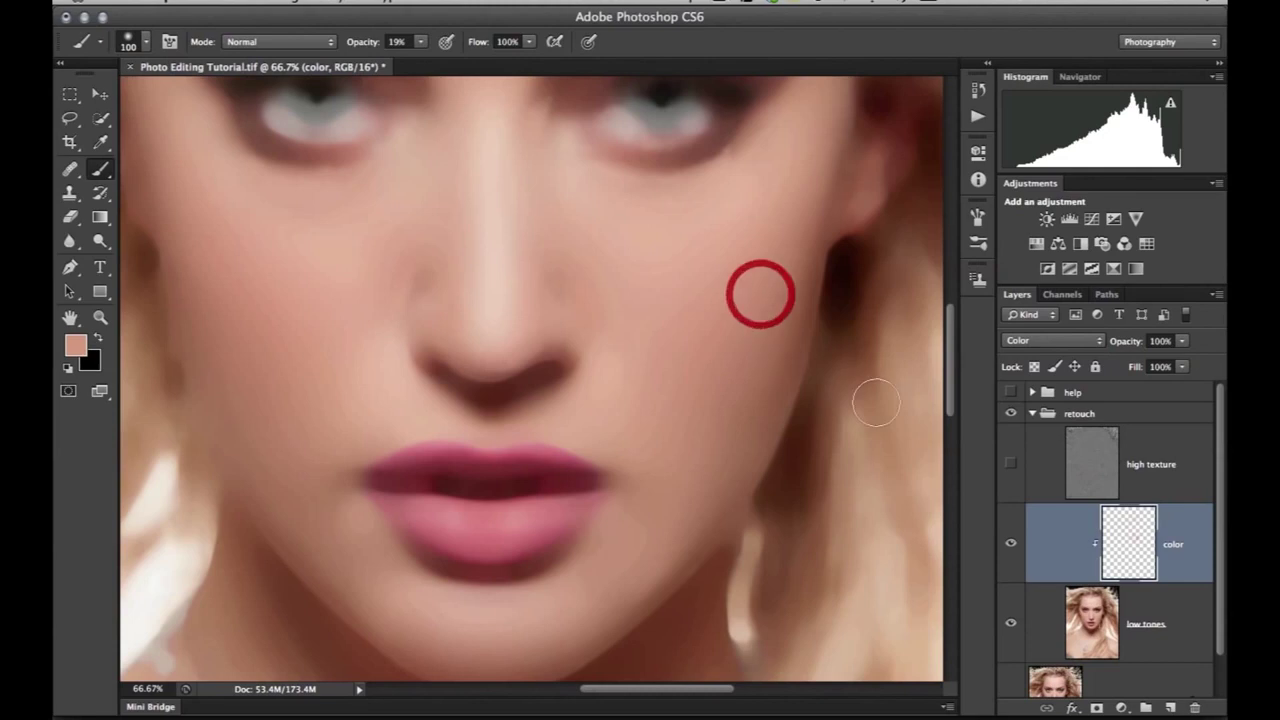
Step: Turn the high texture layer back on and toggle the retouch group's visibility to compare before and after
click(1010, 462)
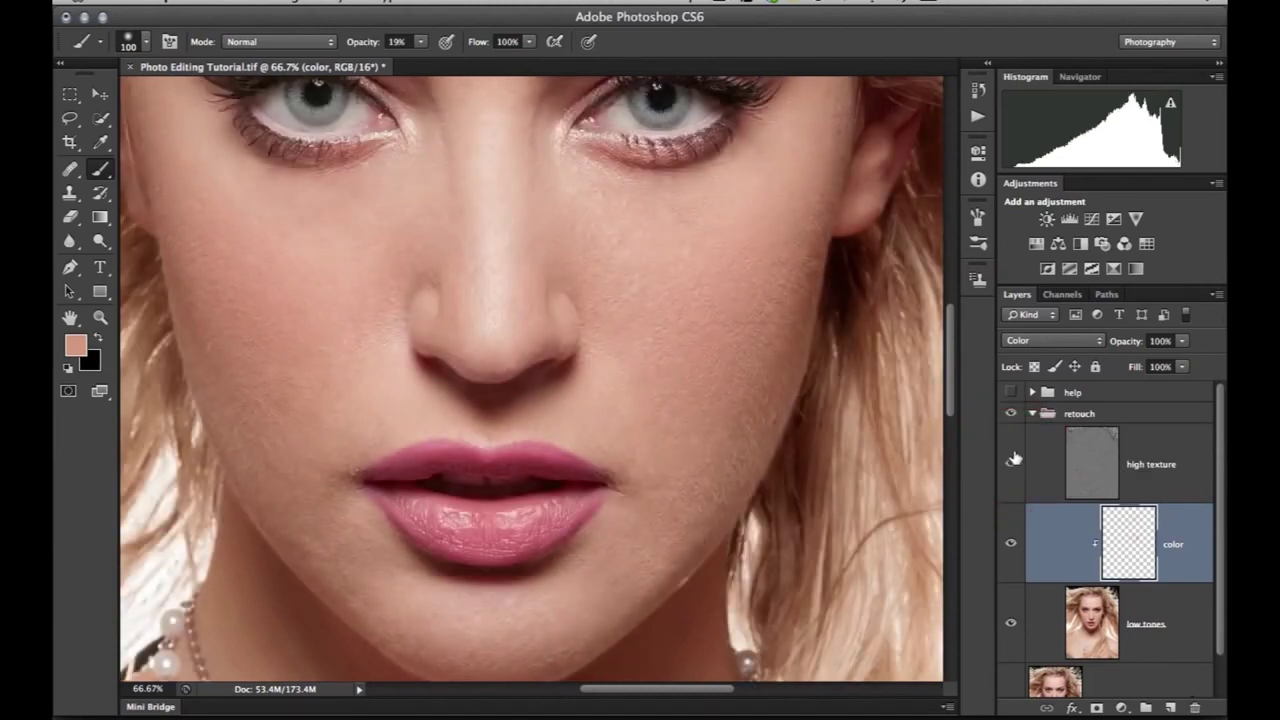
click(1013, 413)
click(1013, 413)
click(1013, 413)
click(1013, 413)
click(1013, 413)
click(1013, 413)
Step: On the high texture layer, sample clean skin and clone it onto the left cheek with the Clone Stamp in Lighten mode at 17% opacity
scroll(574, 331, left, 10)
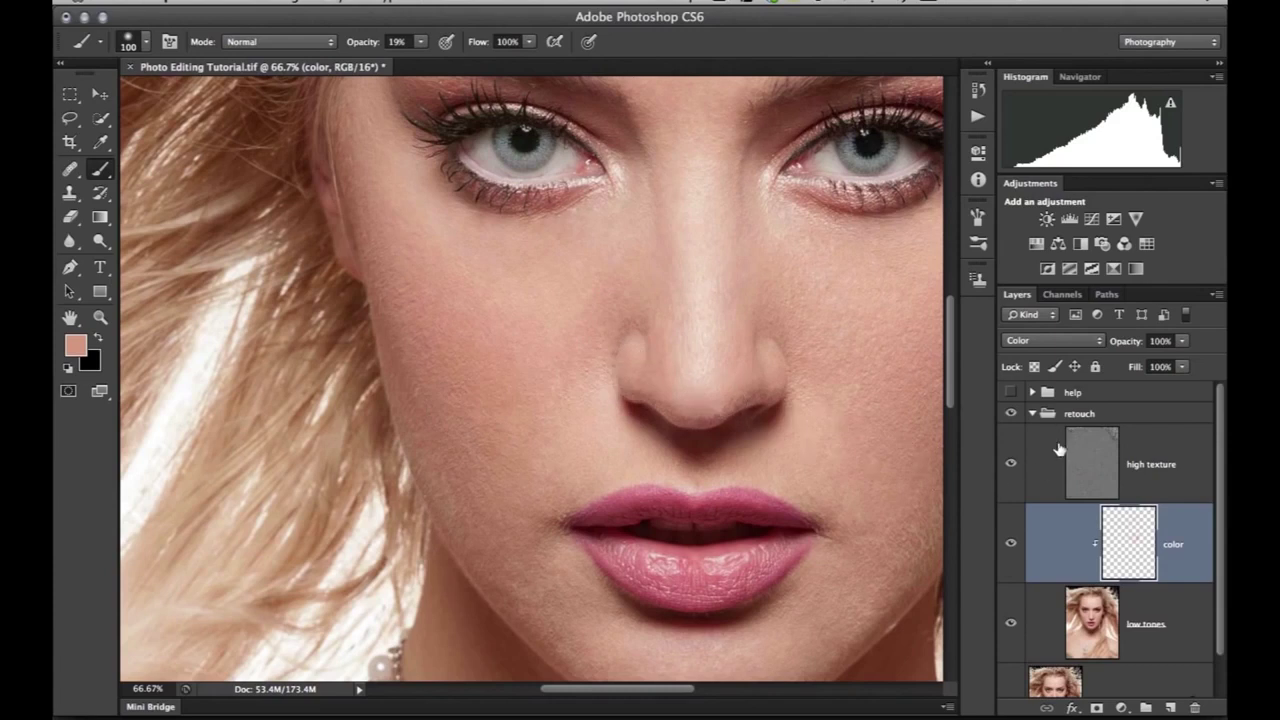
click(1060, 451)
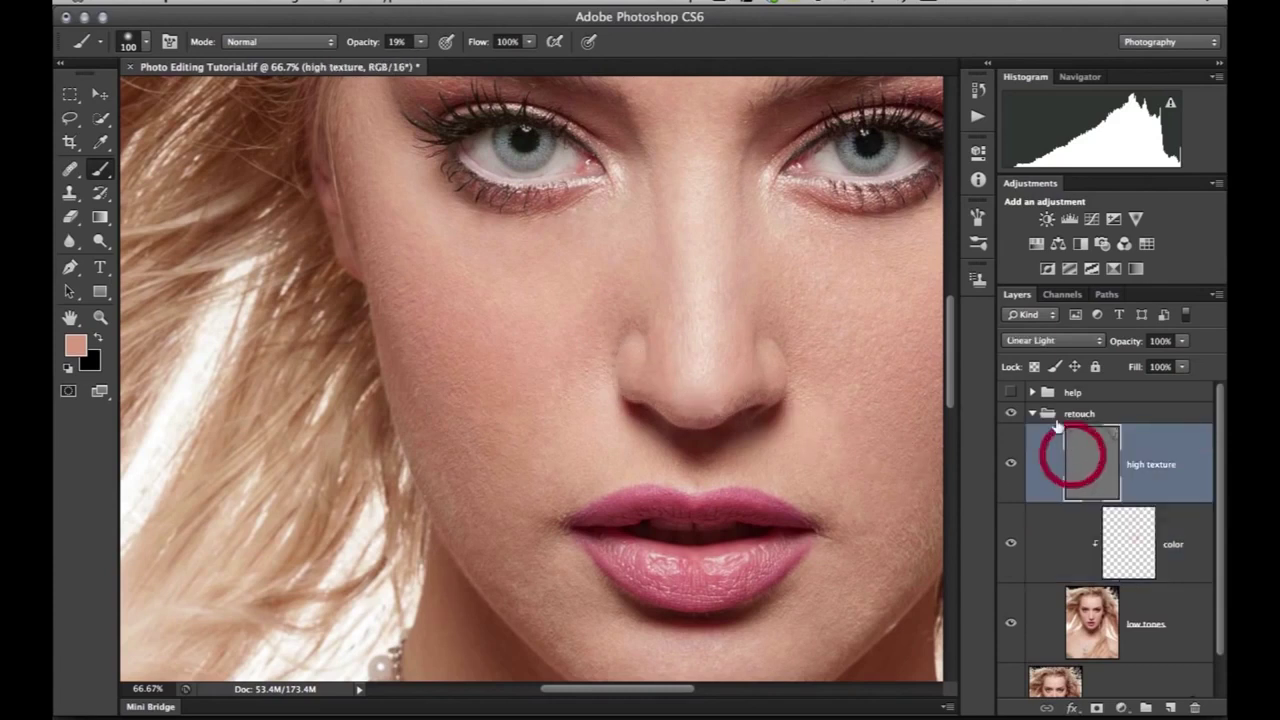
click(70, 171)
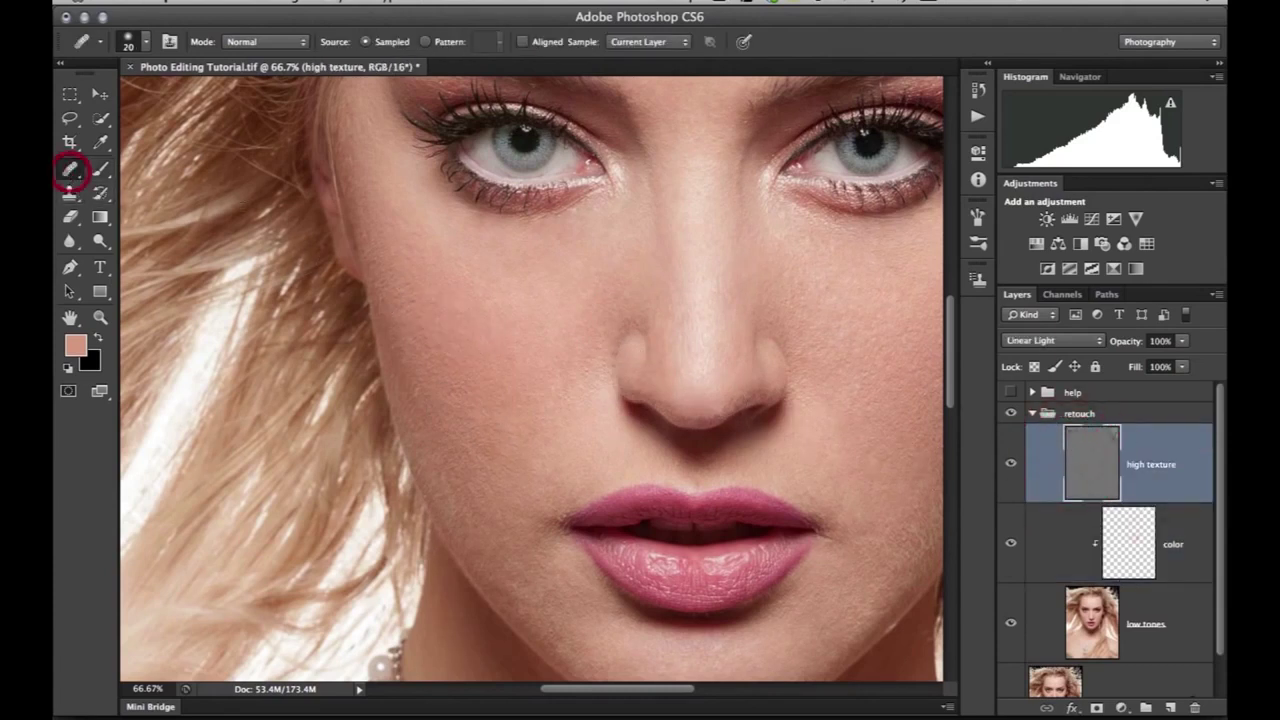
alt+click(430, 410)
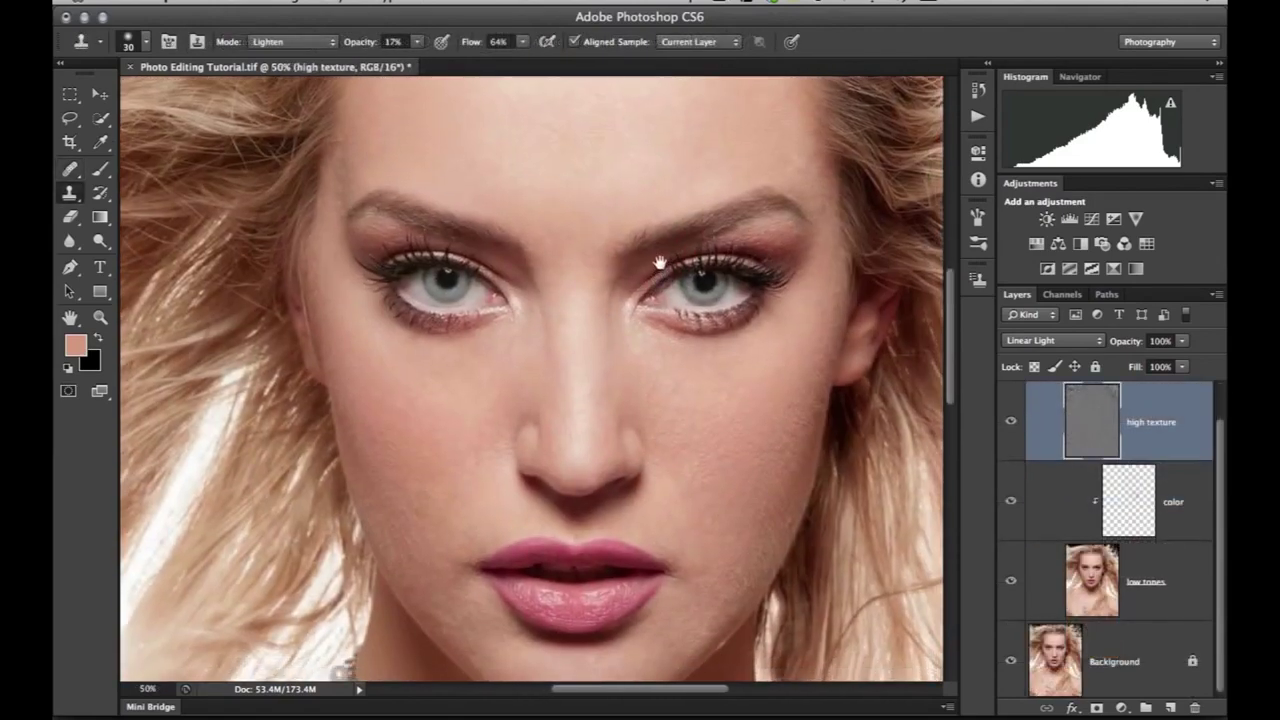
scroll(660, 290, down, 3)
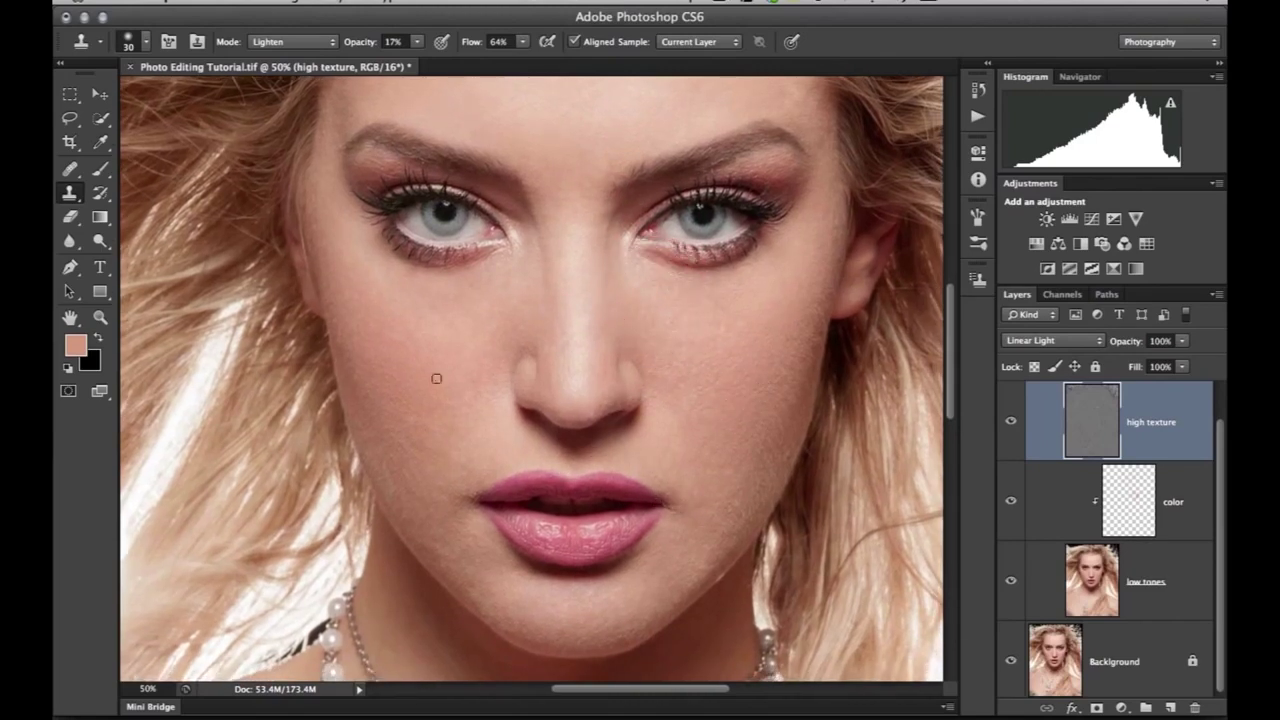
click(1079, 456)
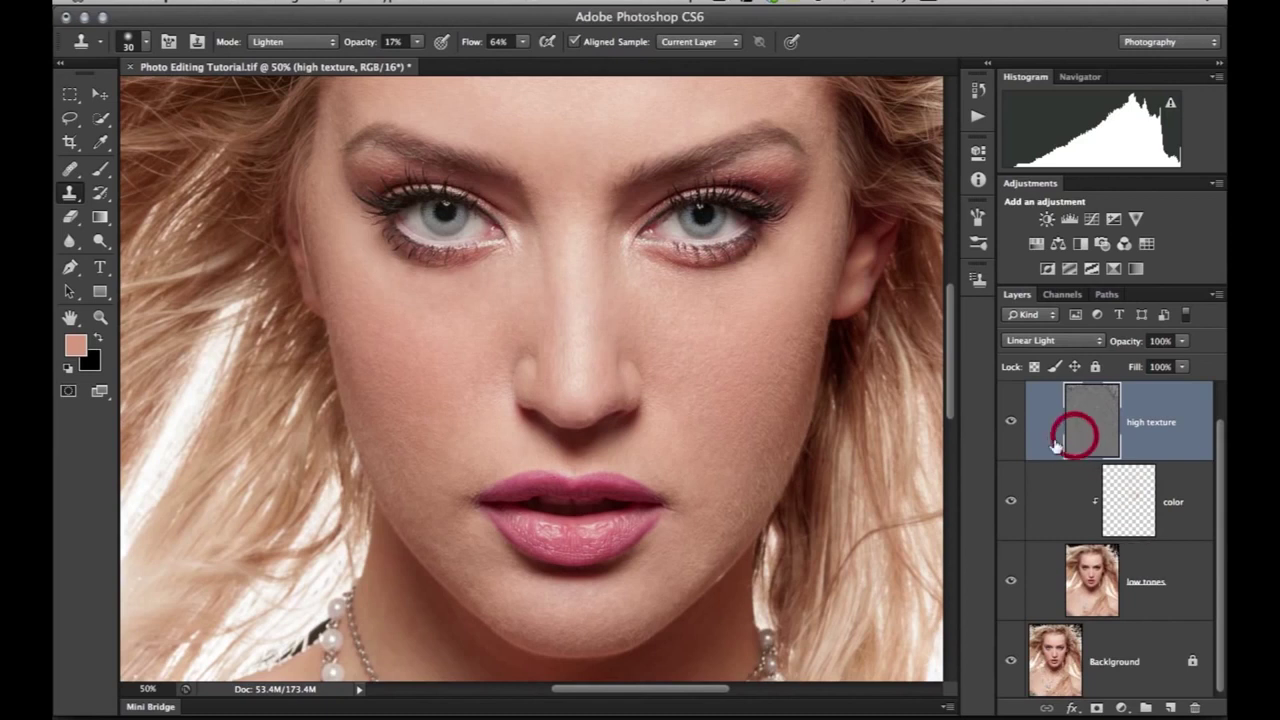
alt+click(454, 438)
click(411, 442)
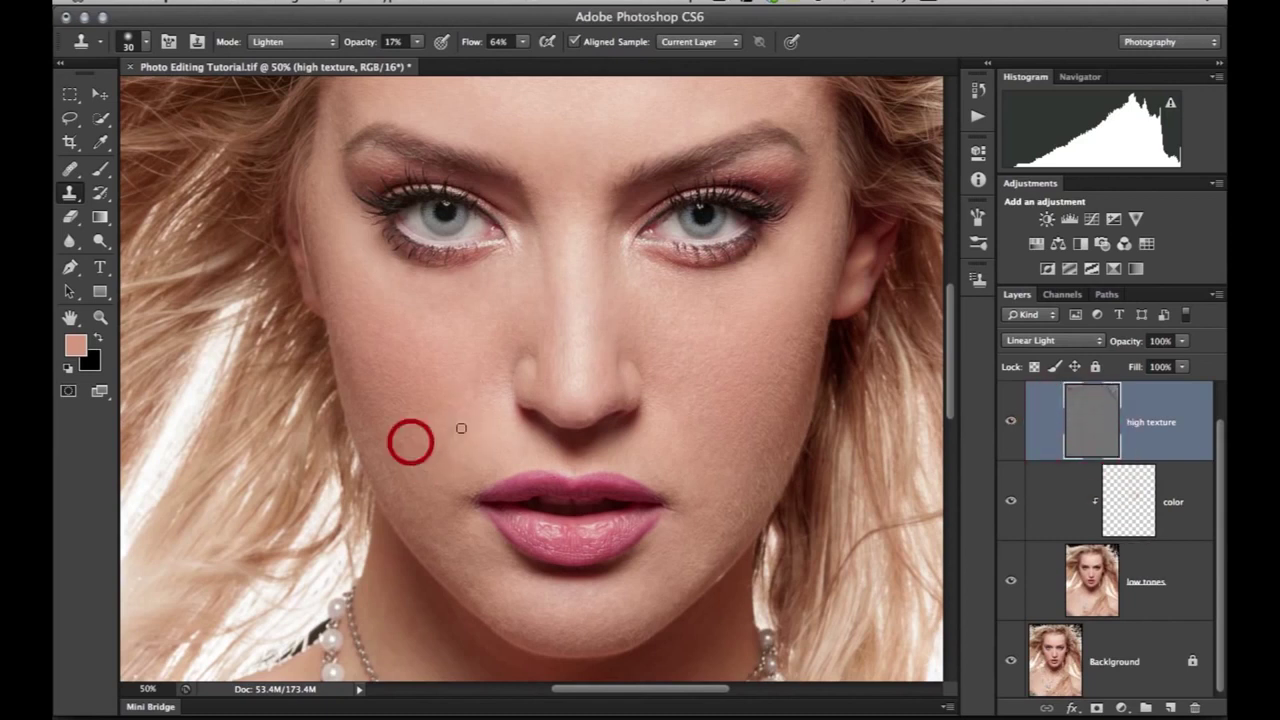
Step: Heal the texture flaws above and beside the outer end of the right eyebrow on high texture with the size 20 Healing Brush
drag(605, 199, 671, 343)
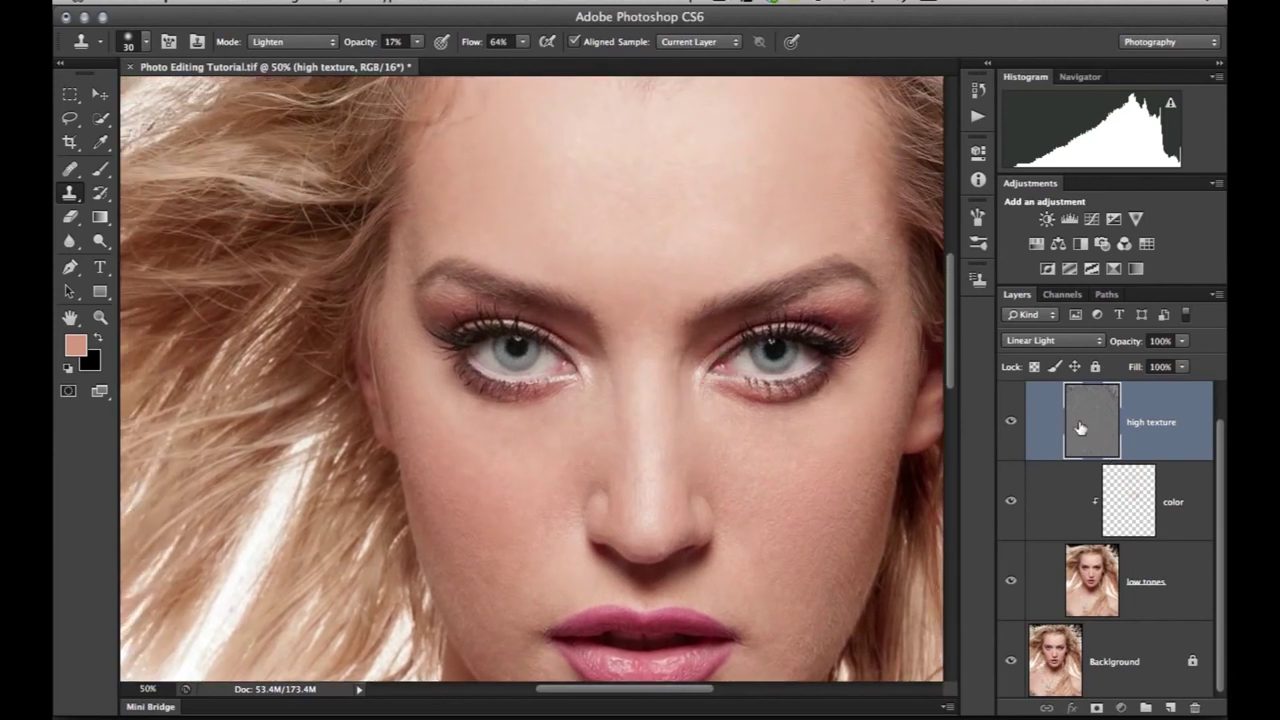
click(70, 169)
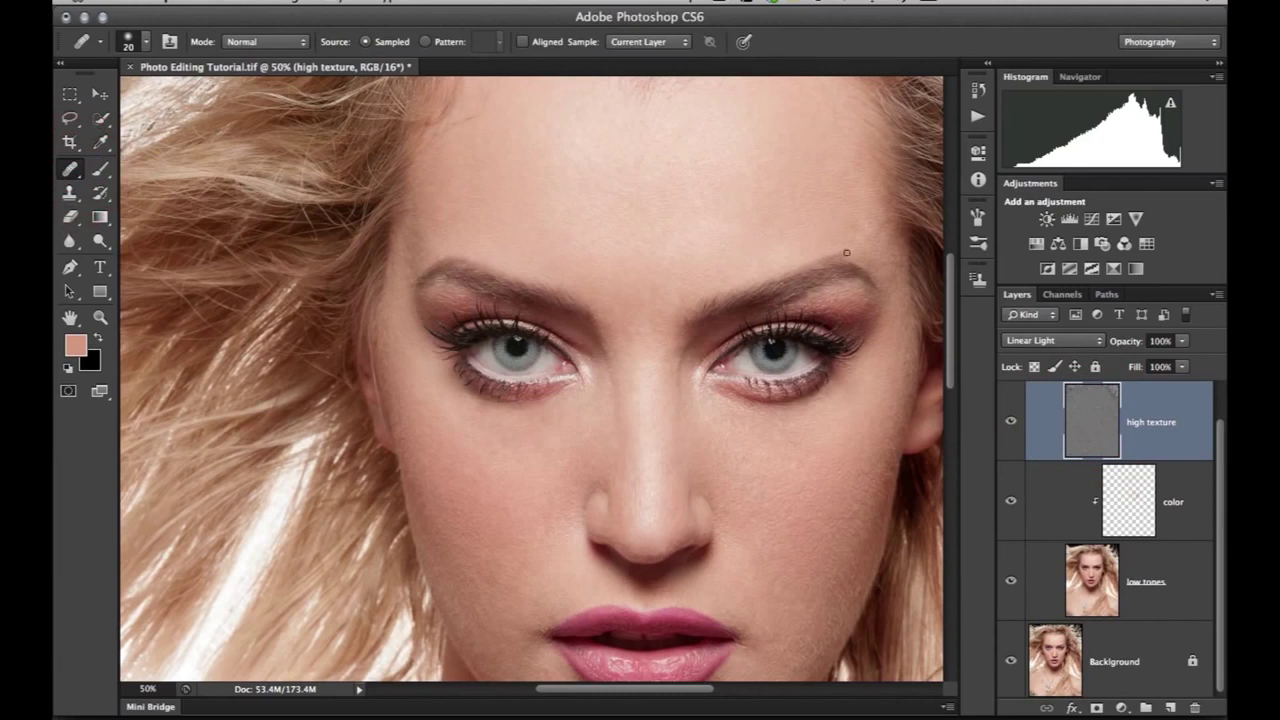
drag(862, 231, 861, 226)
drag(891, 283, 890, 304)
drag(874, 237, 852, 233)
drag(876, 235, 870, 225)
Step: Collapse the retouch group and toggle its visibility to compare the original and retouched face
drag(1219, 432, 1219, 392)
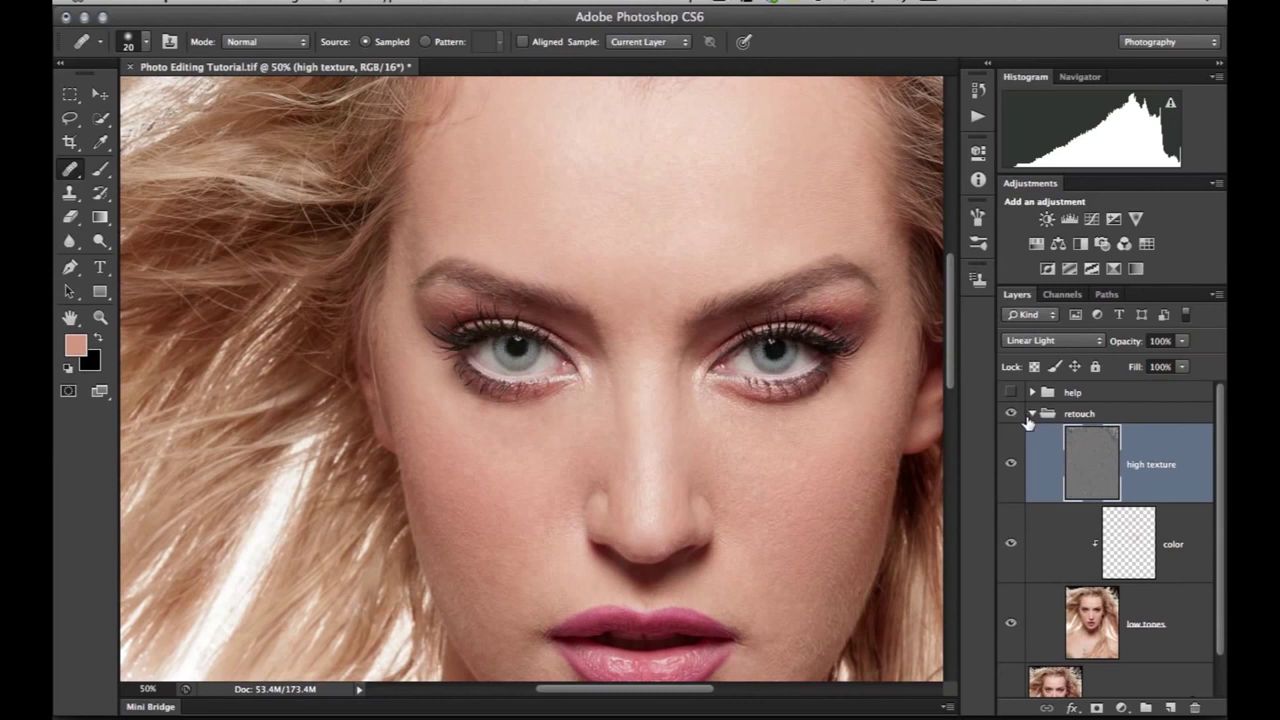
click(1031, 413)
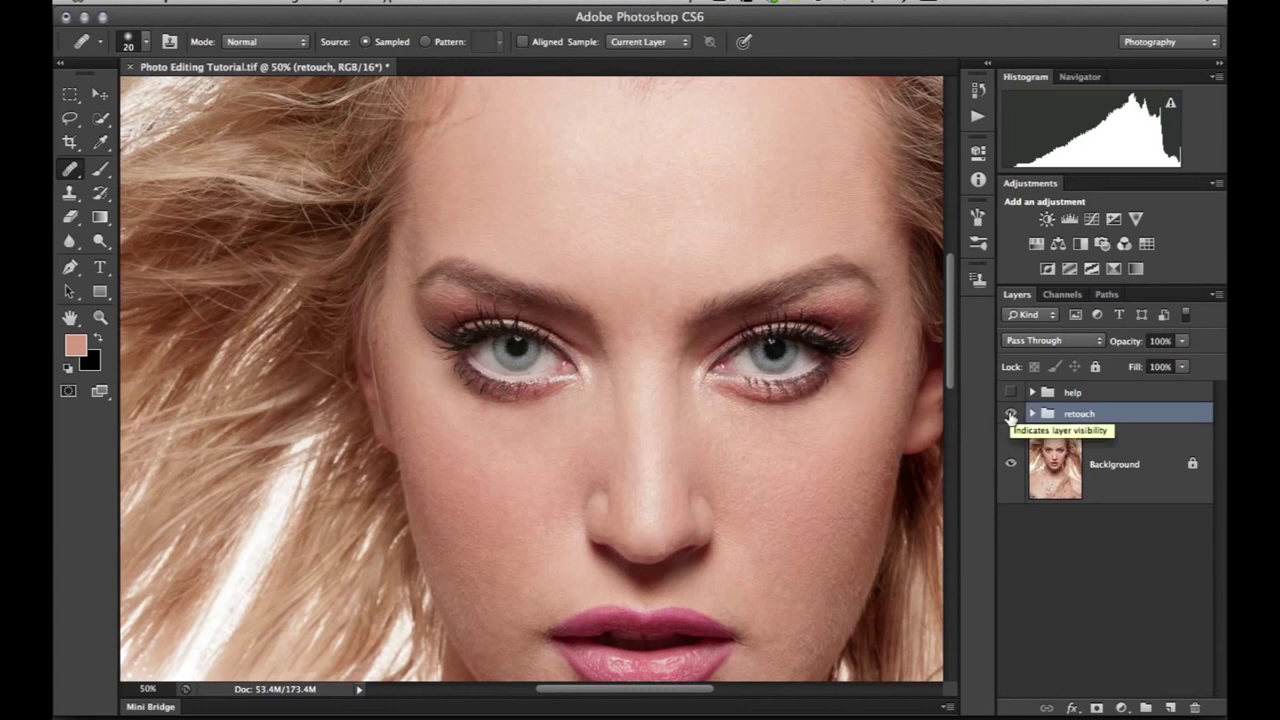
click(494, 7)
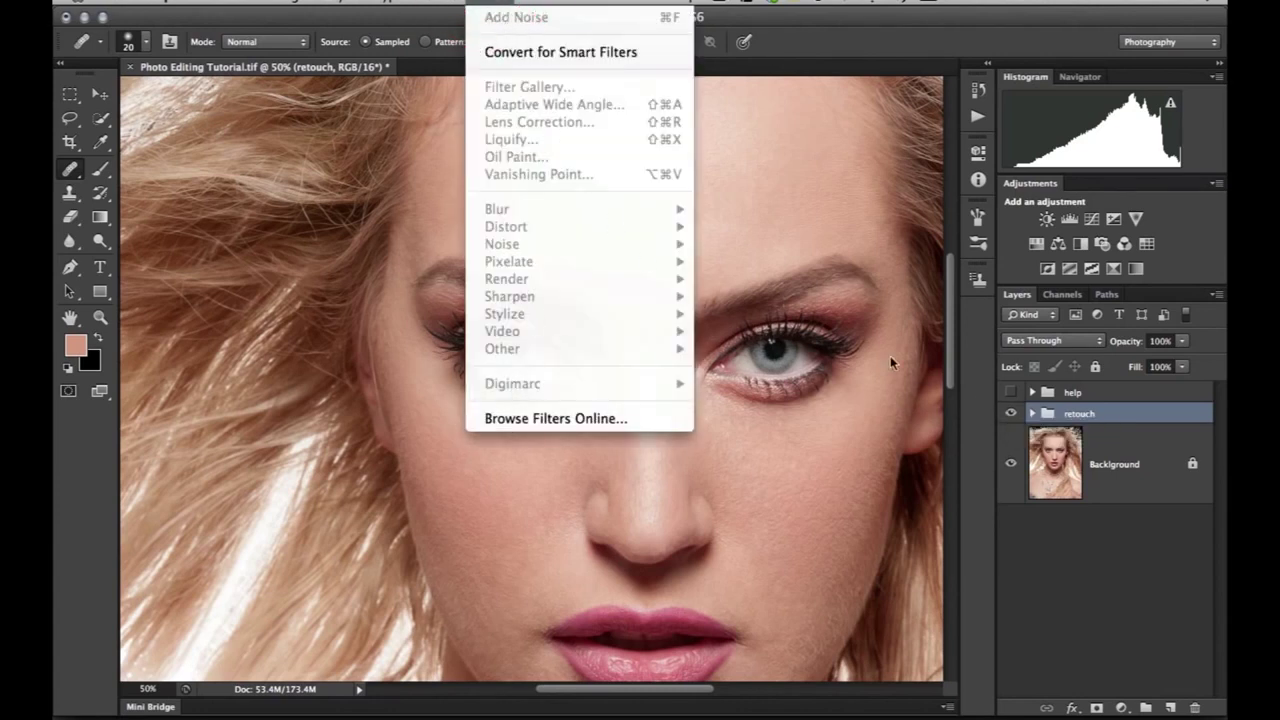
click(1030, 558)
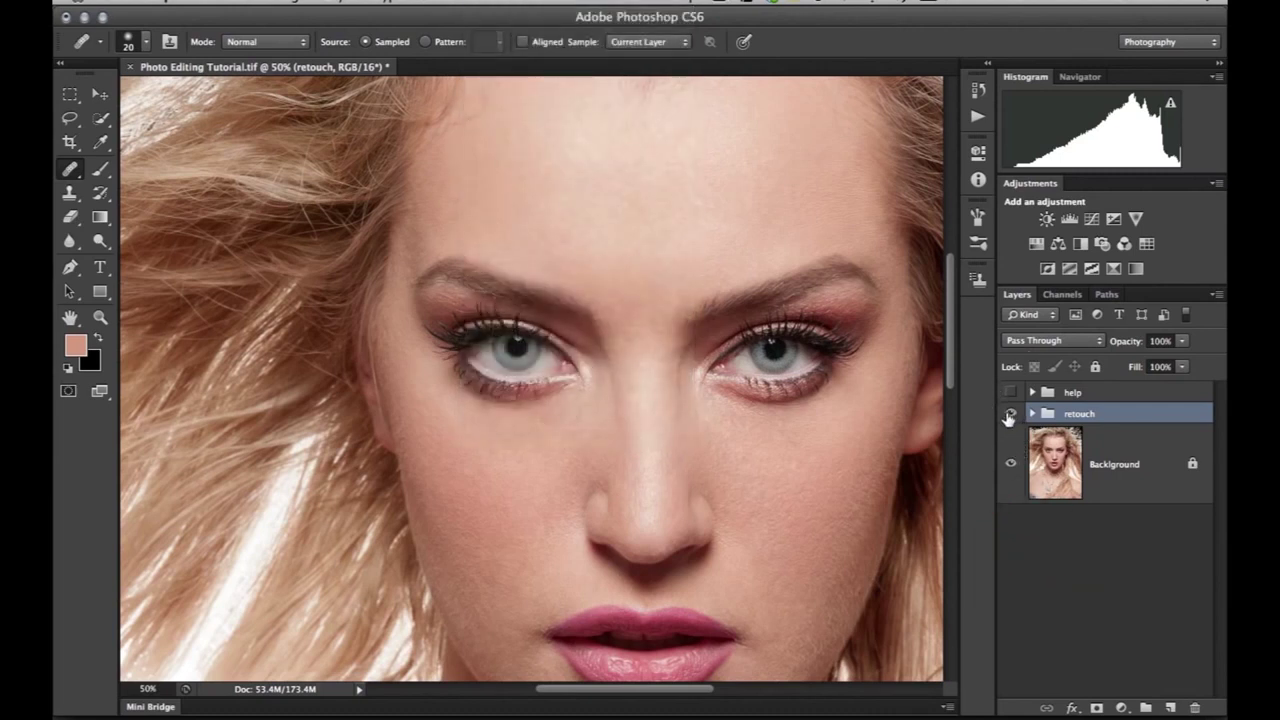
click(1010, 414)
click(1010, 413)
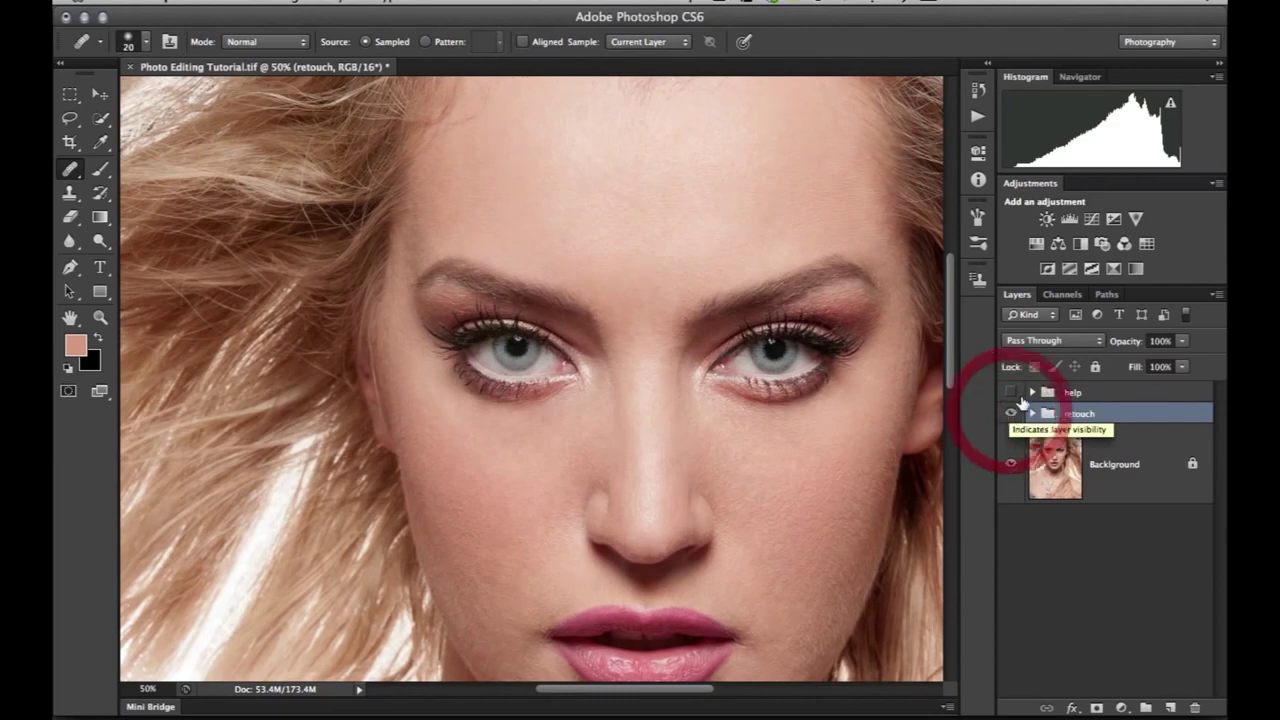
Step: Examine the whole portrait and the face up close, comparing the result with and without the retouch group
key(super+0)
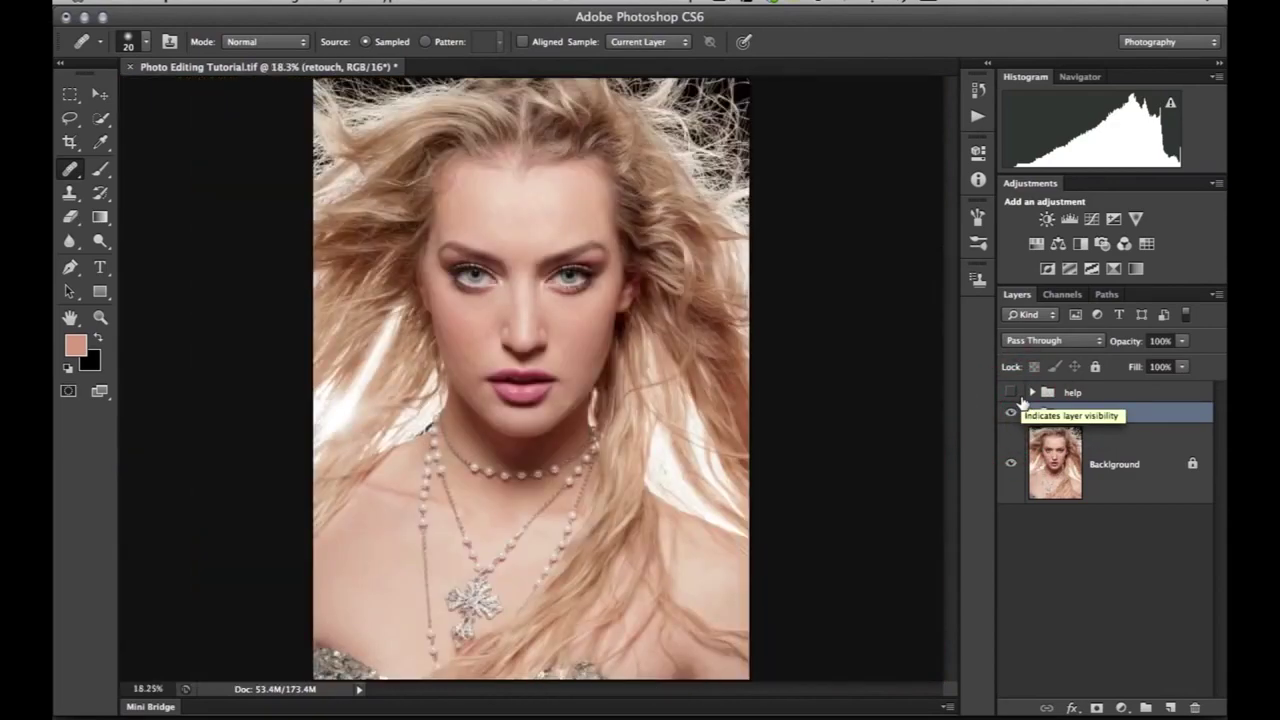
key(super+equal)
key(super+equal)
key(super+equal)
key(super+equal)
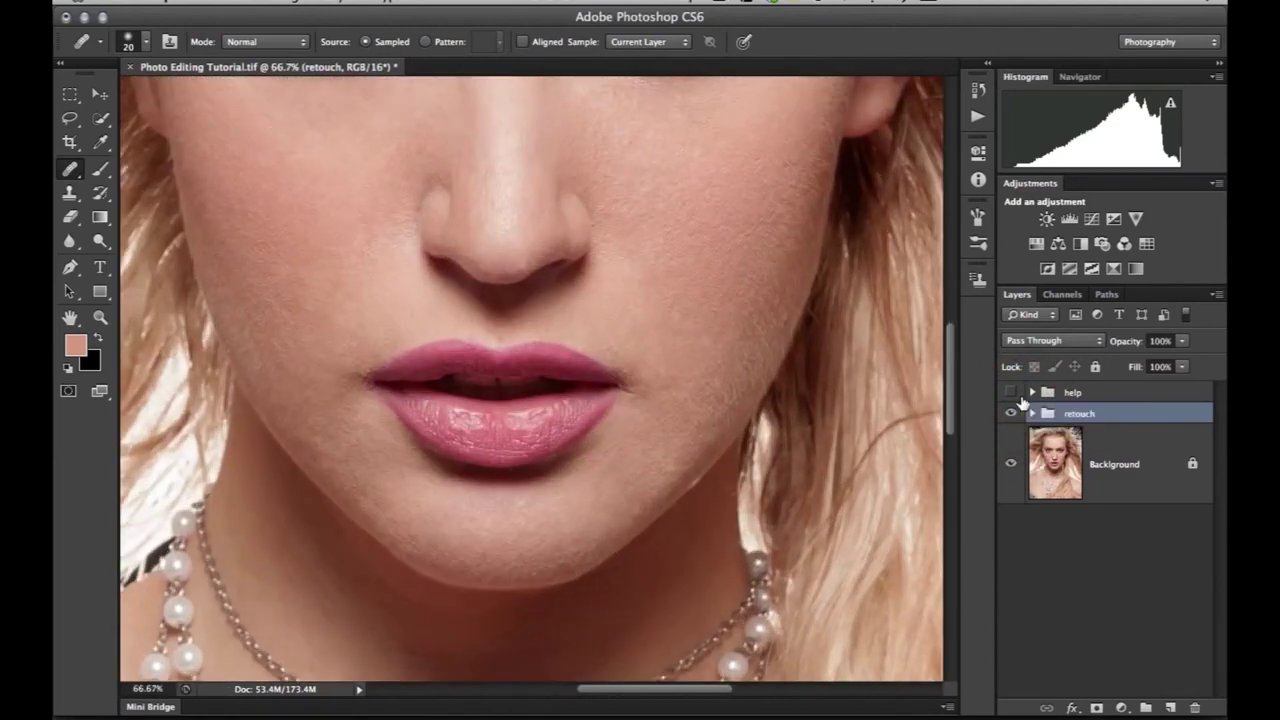
drag(637, 401, 666, 669)
drag(630, 501, 634, 522)
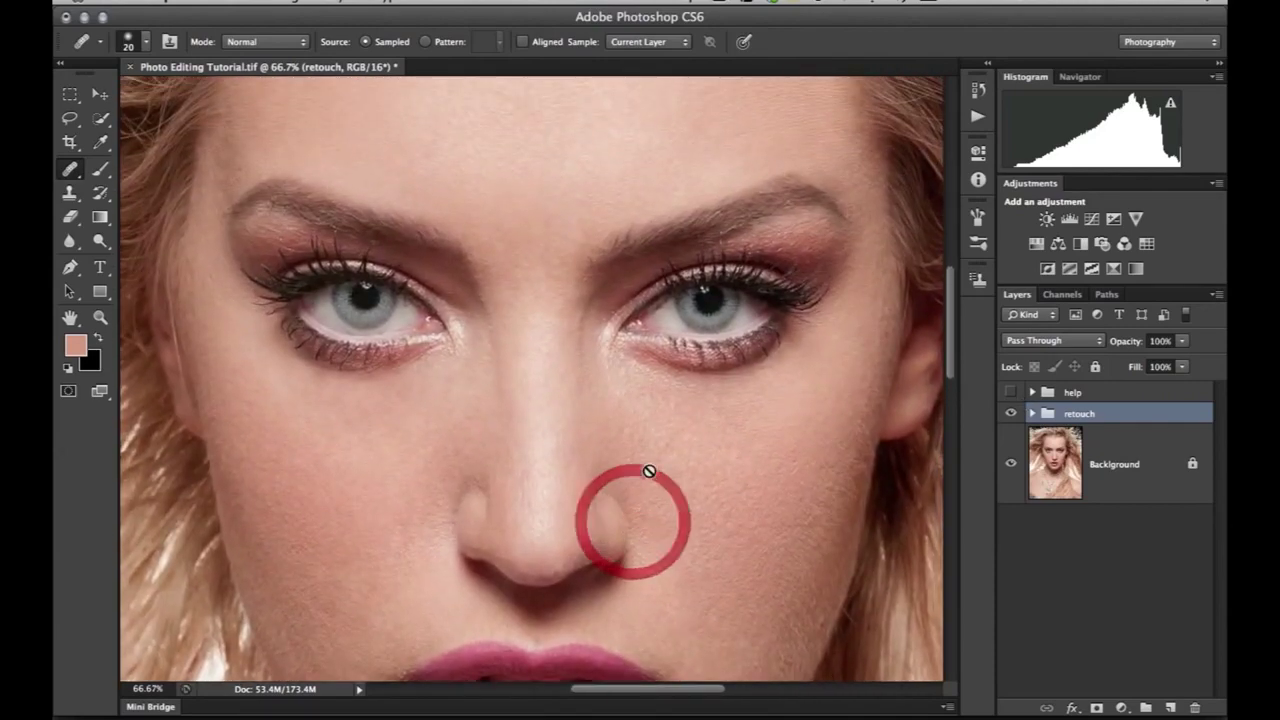
key(super+minus)
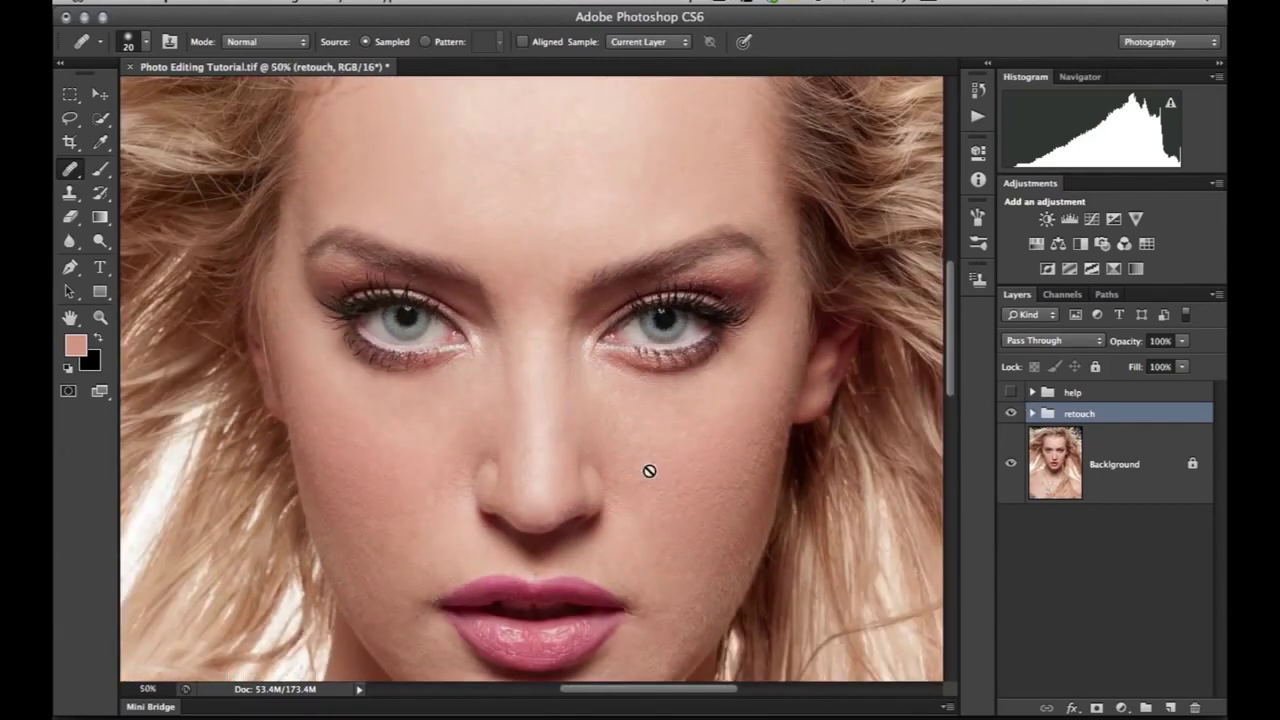
click(1009, 416)
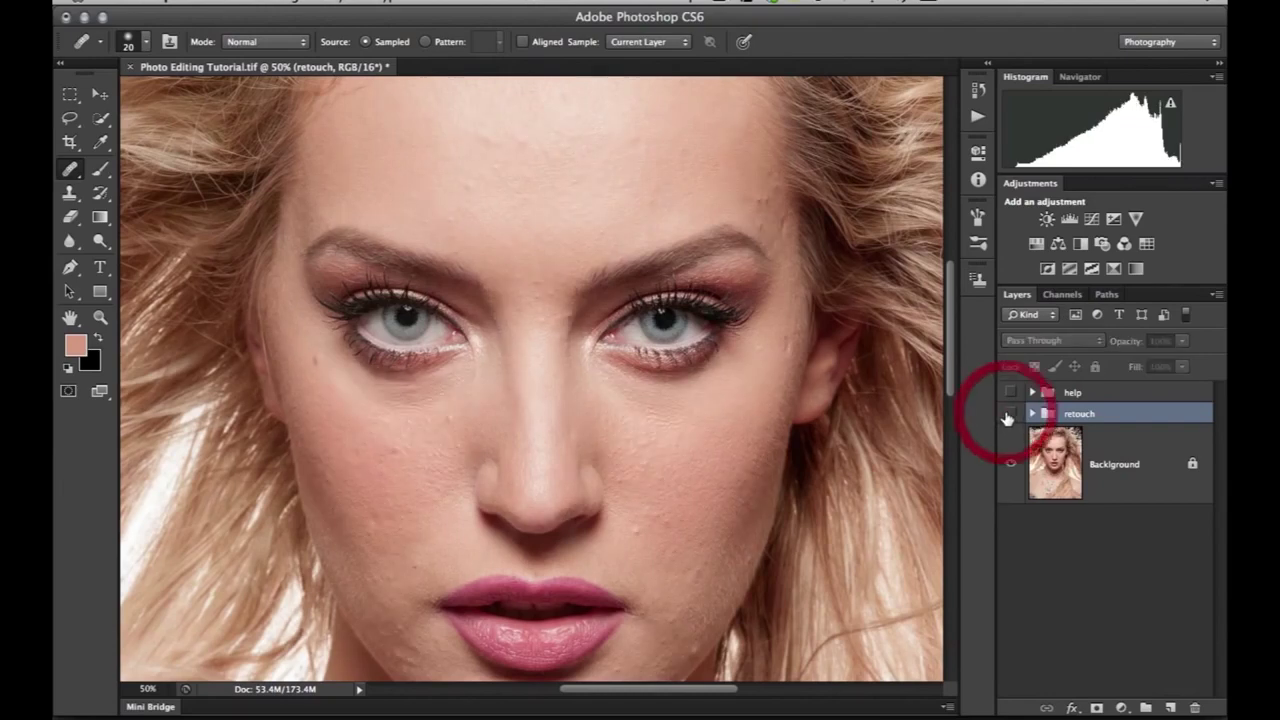
click(1009, 416)
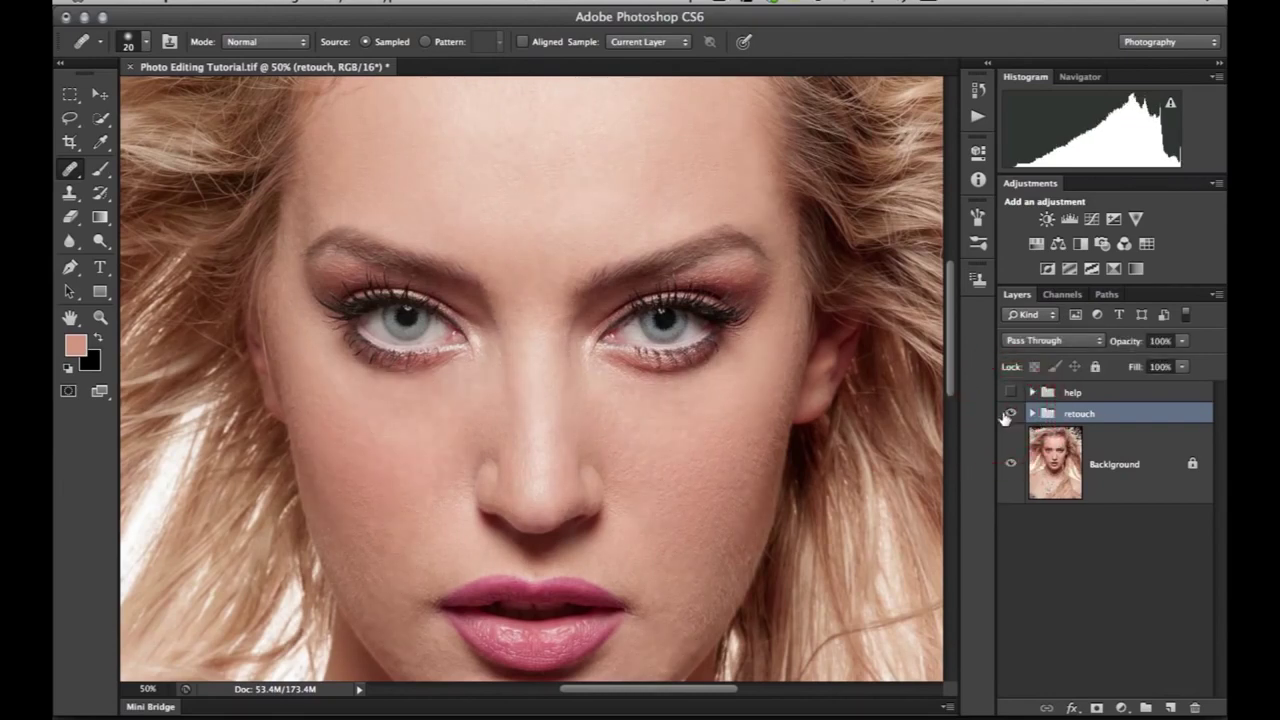
Step: Inspect the retouched skin texture at high magnification across the forehead, eyes, nose, cheeks and mouth
drag(806, 218, 806, 340)
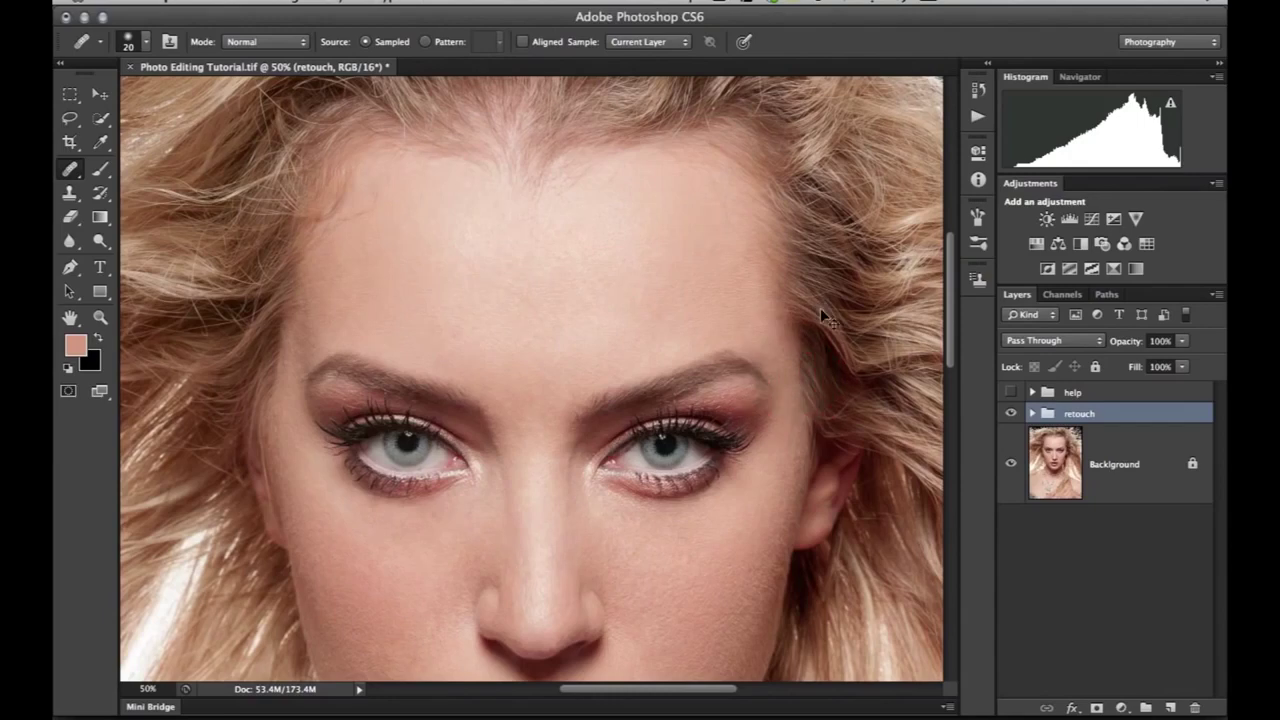
key(super+plus)
key(super+plus)
key(super+plus)
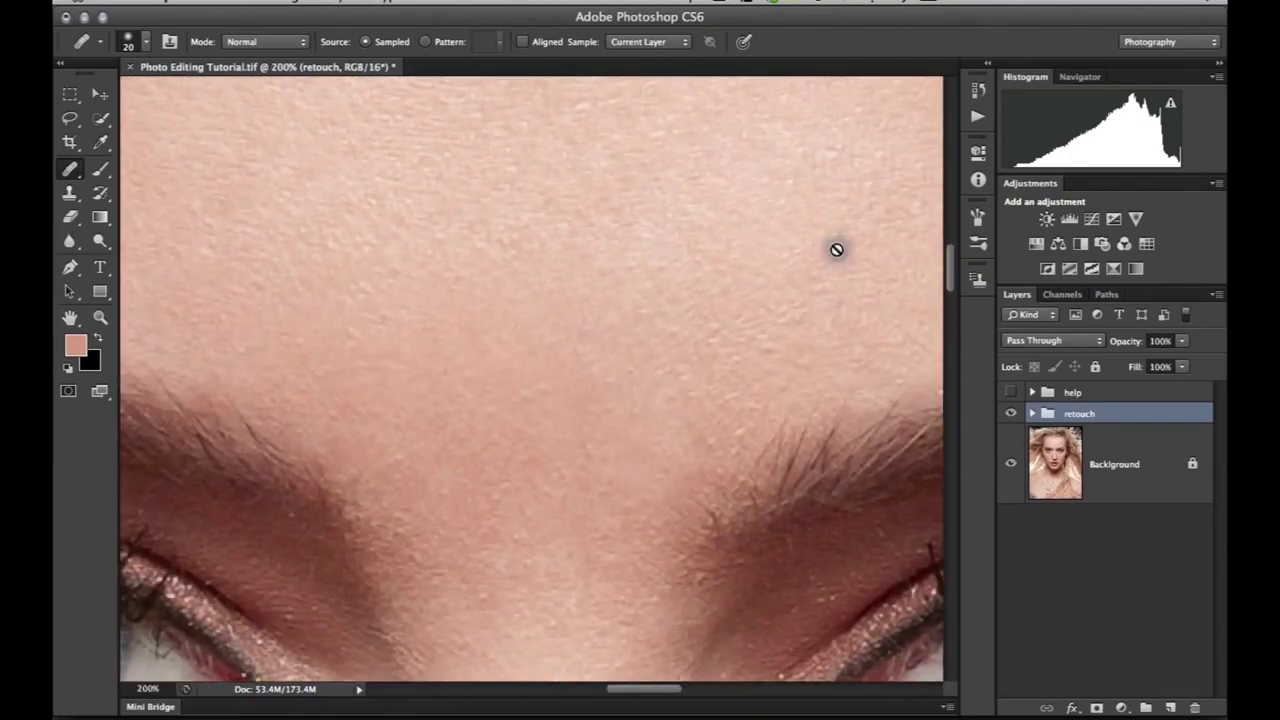
key(super+plus)
key(super+minus)
key(super+minus)
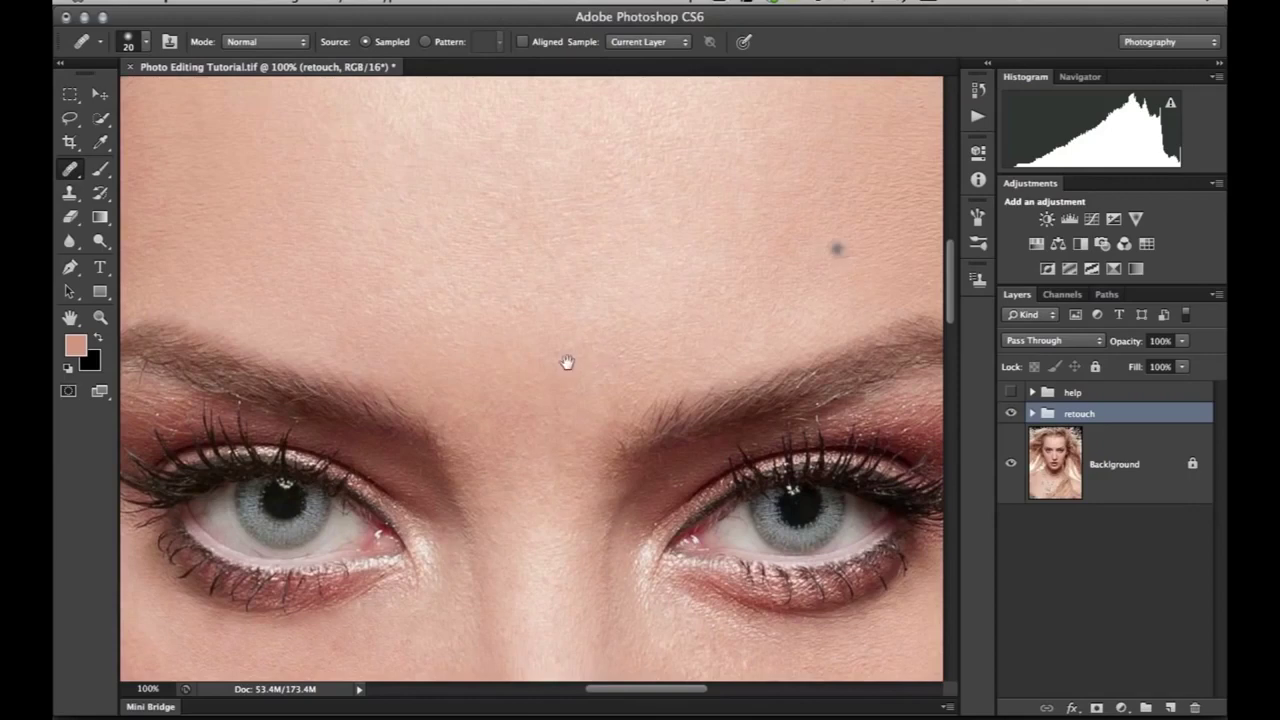
scroll(566, 362, left, 3)
scroll(566, 362, up, 2)
scroll(529, 360, right, 4)
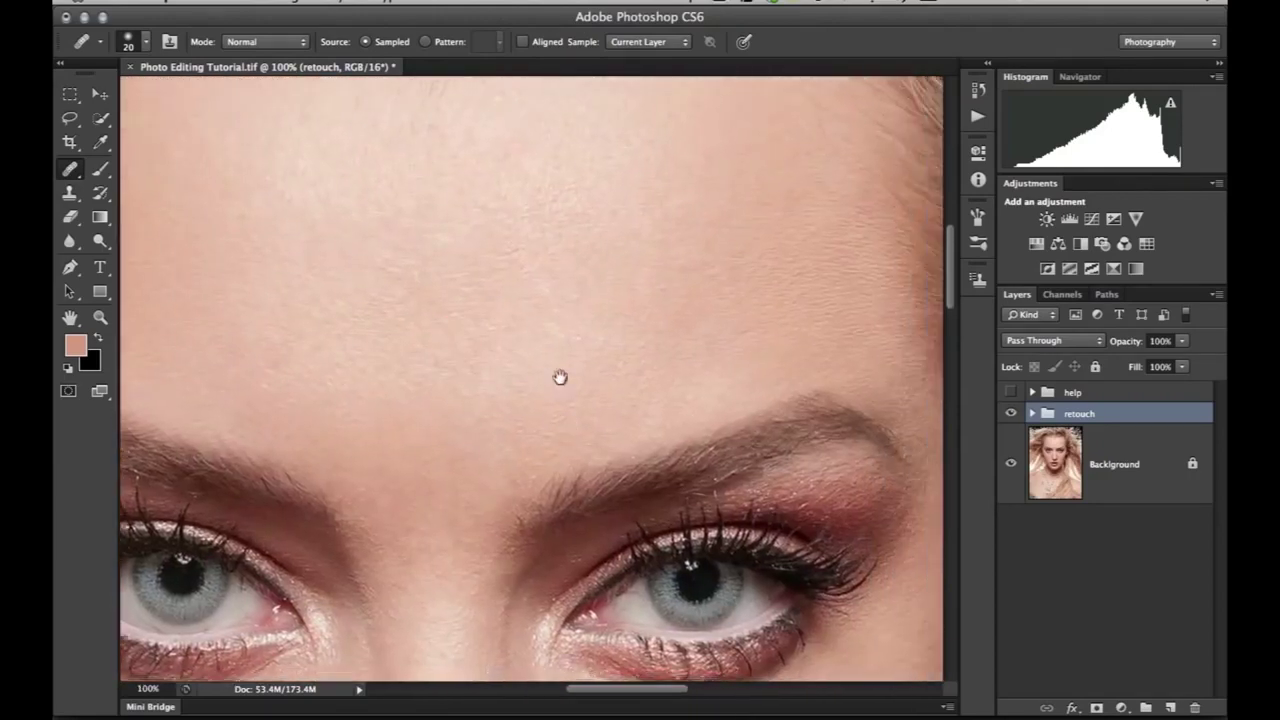
scroll(560, 377, down, 5)
scroll(560, 377, right, 2)
scroll(663, 443, down, 4)
scroll(663, 443, left, 1)
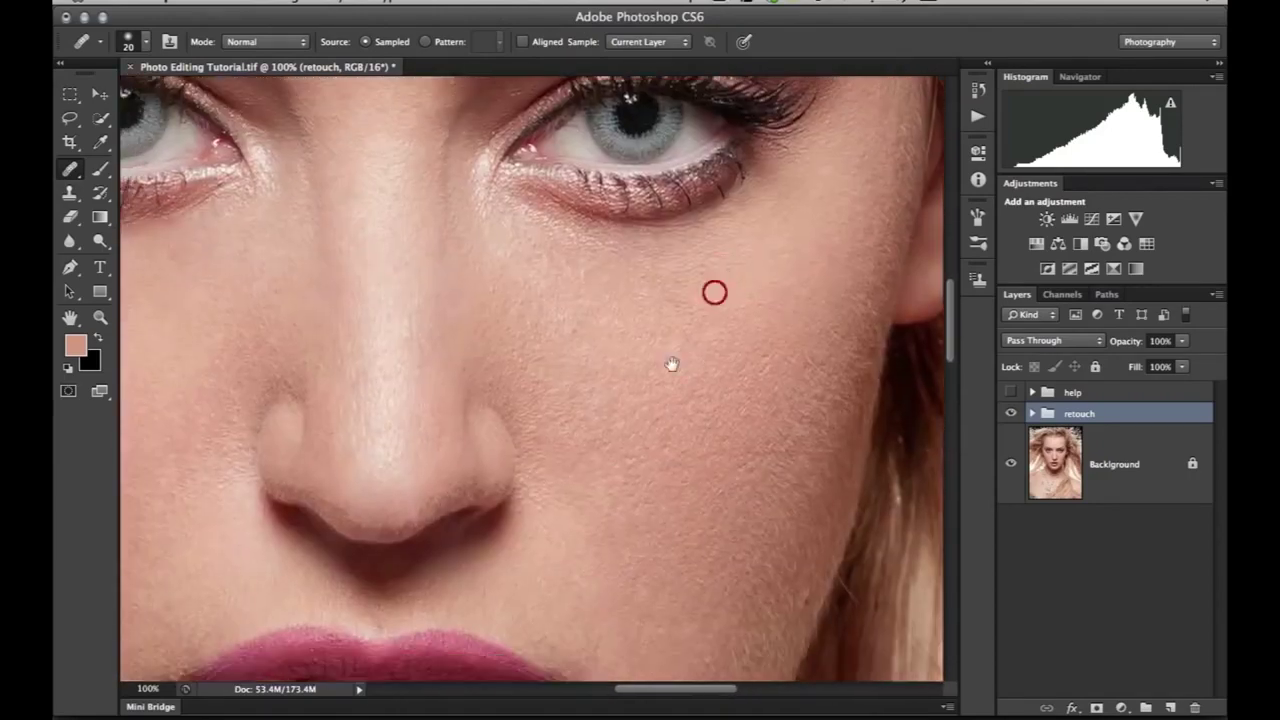
scroll(672, 364, down, 2)
scroll(672, 364, left, 1)
scroll(654, 377, left, 3)
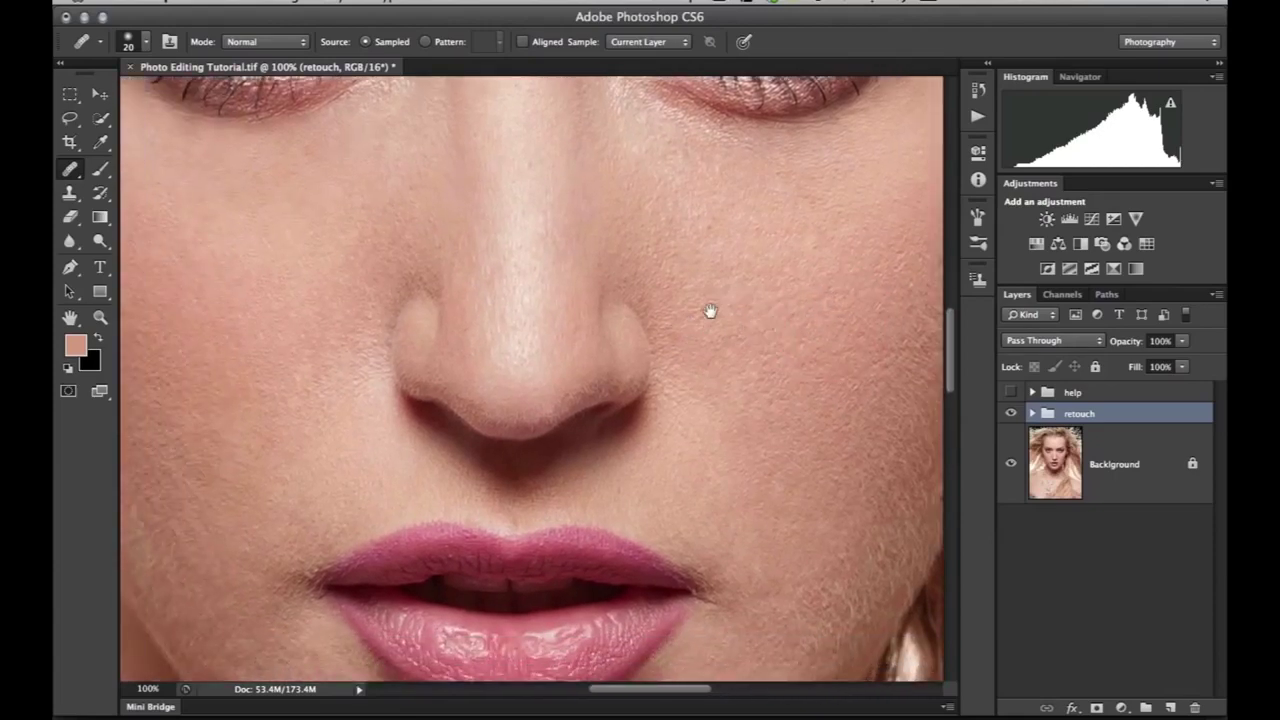
drag(709, 311, 571, 257)
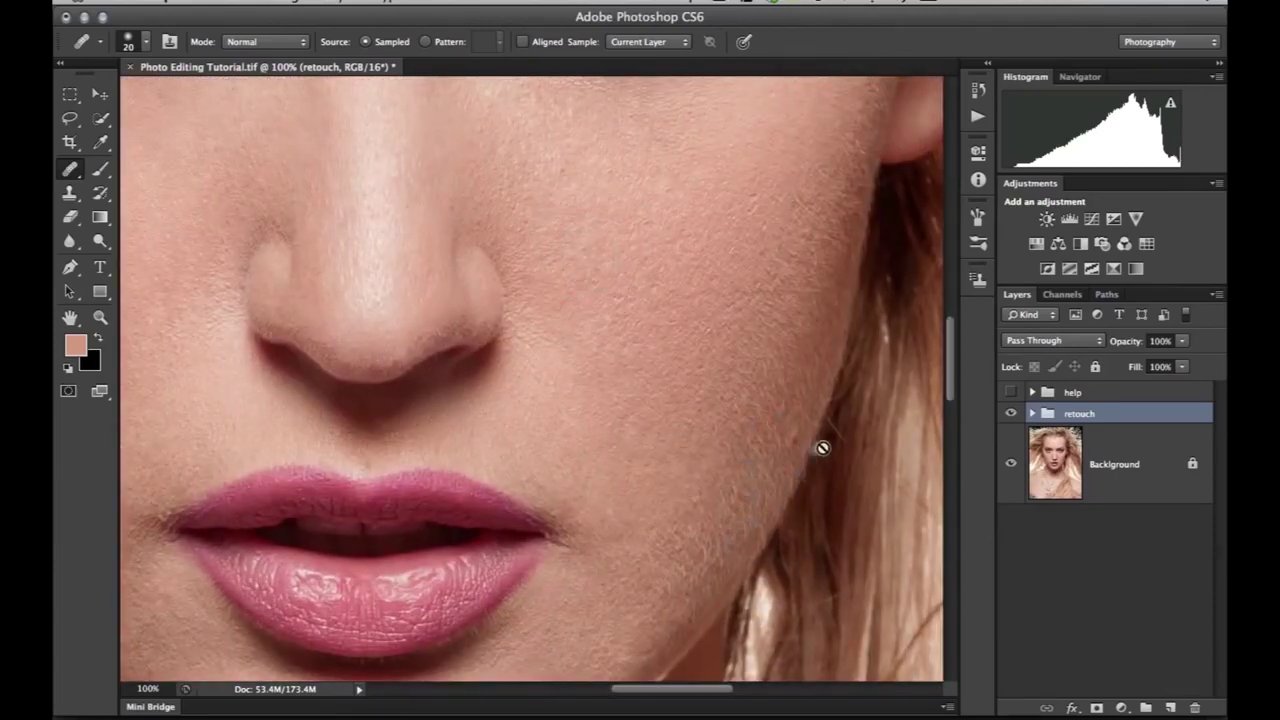
Step: Examine the retouched skin on both cheeks and around the lips, nose and eyes at 100% magnification
scroll(594, 389, left, 5)
scroll(594, 389, down, 2)
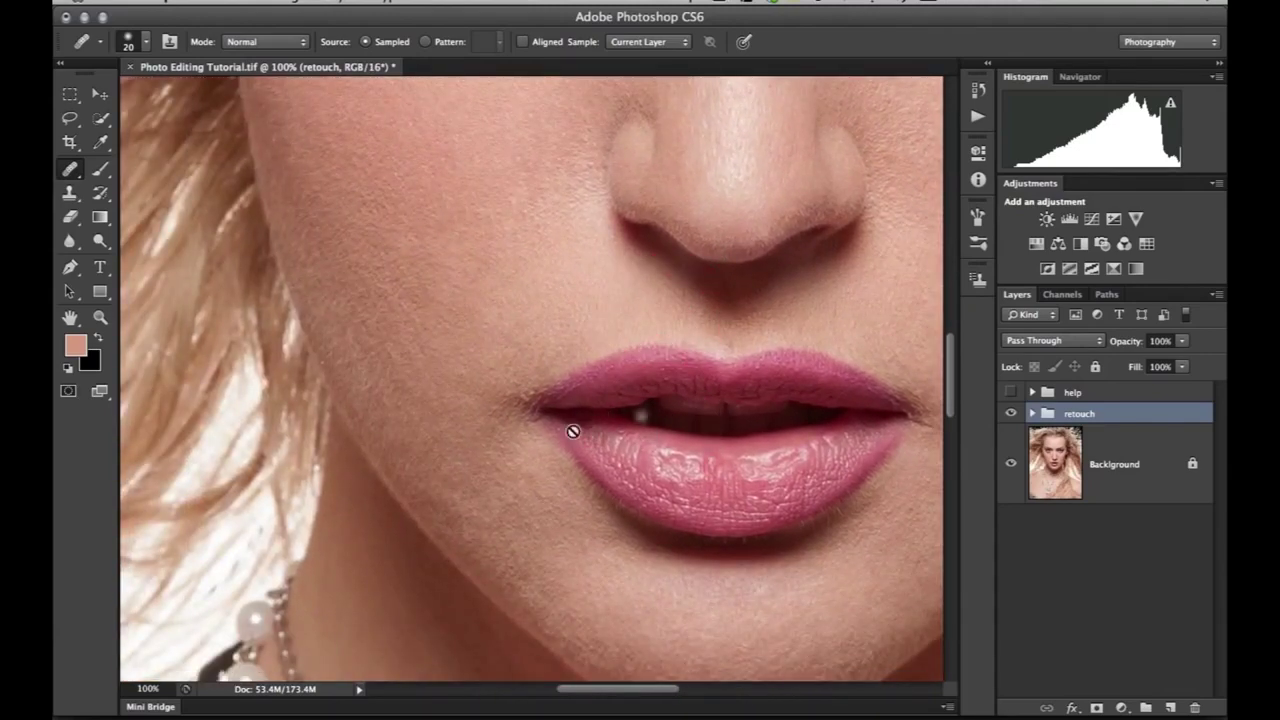
scroll(514, 305, up, 5)
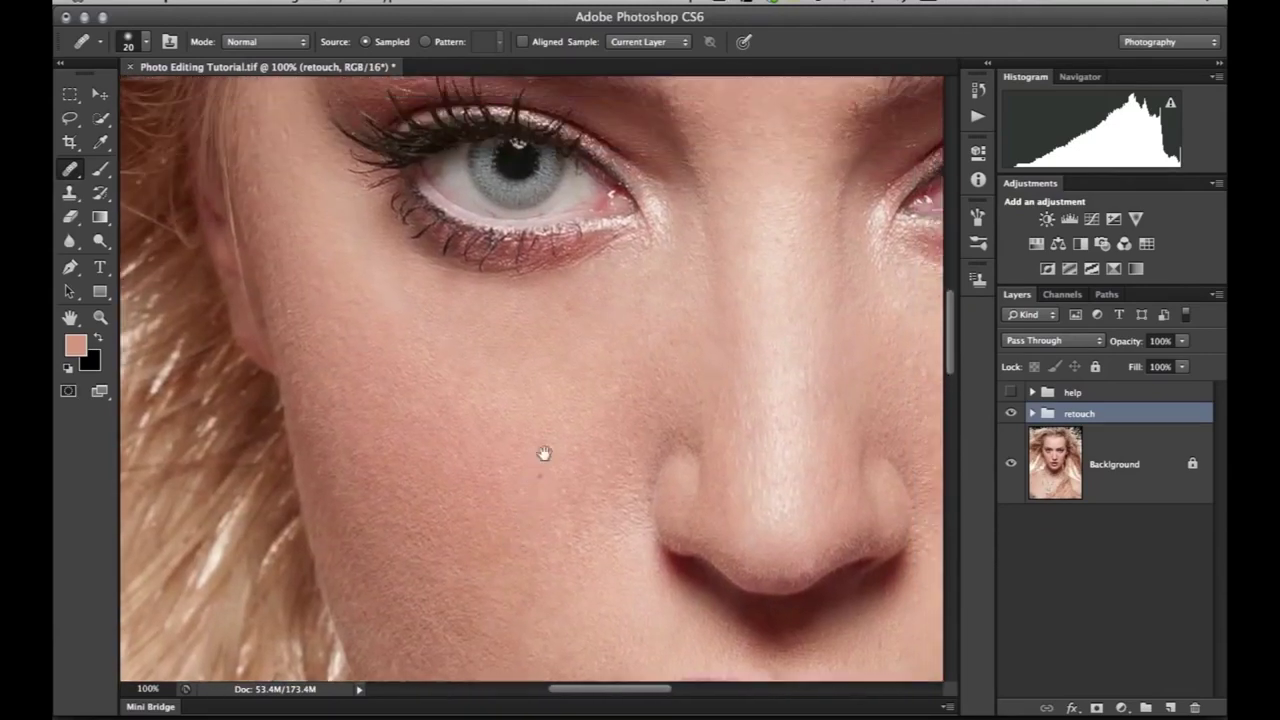
scroll(573, 391, right, 2)
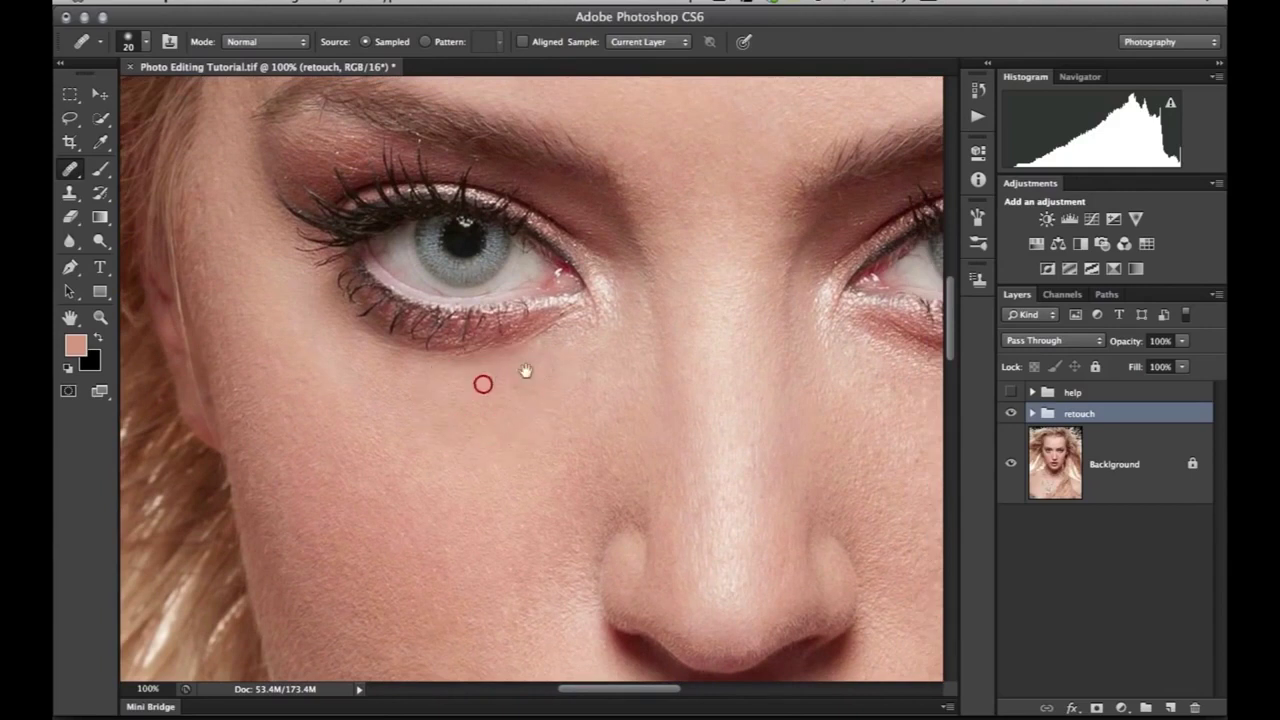
scroll(701, 368, right, 5)
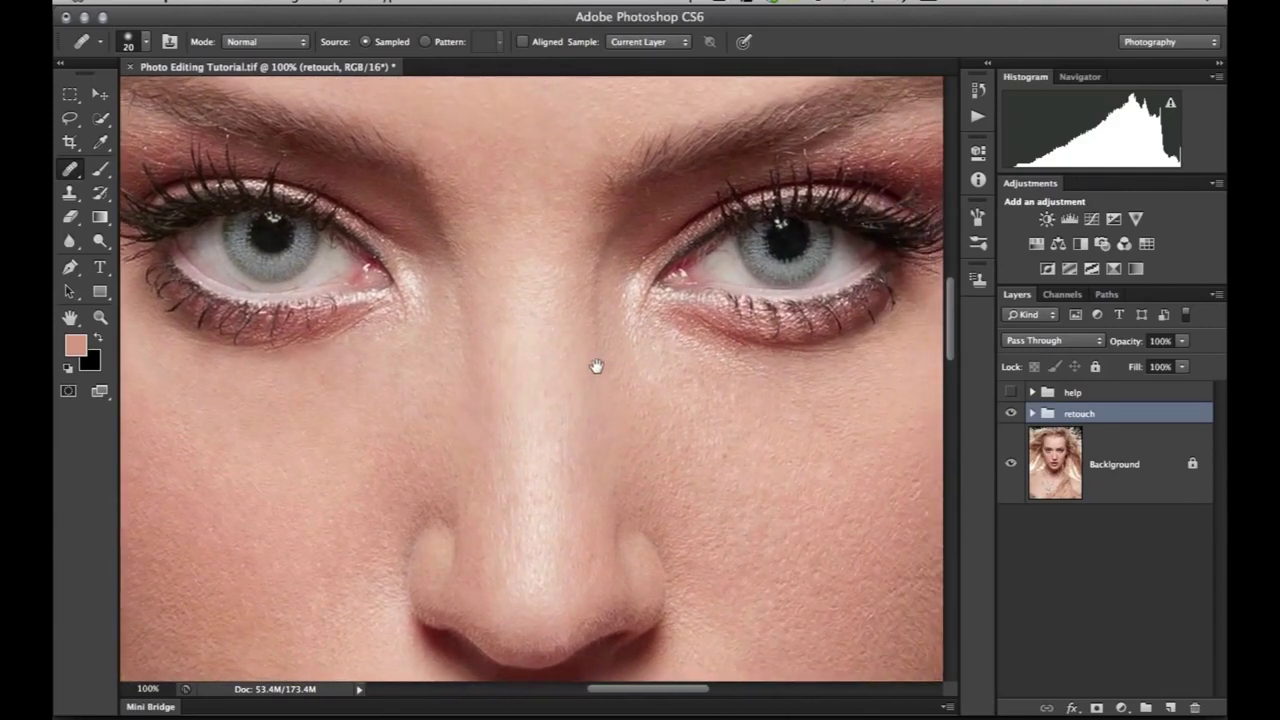
scroll(581, 373, down, 2)
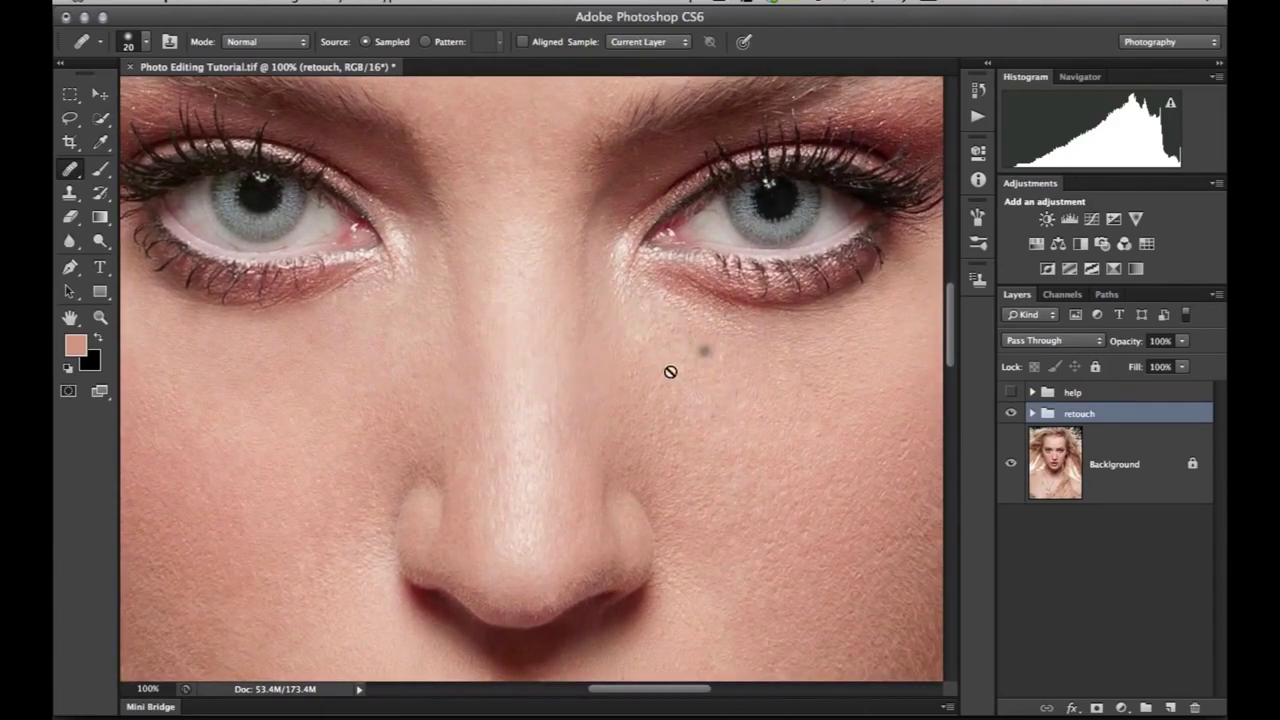
scroll(665, 470, down, 4)
scroll(665, 470, right, 3)
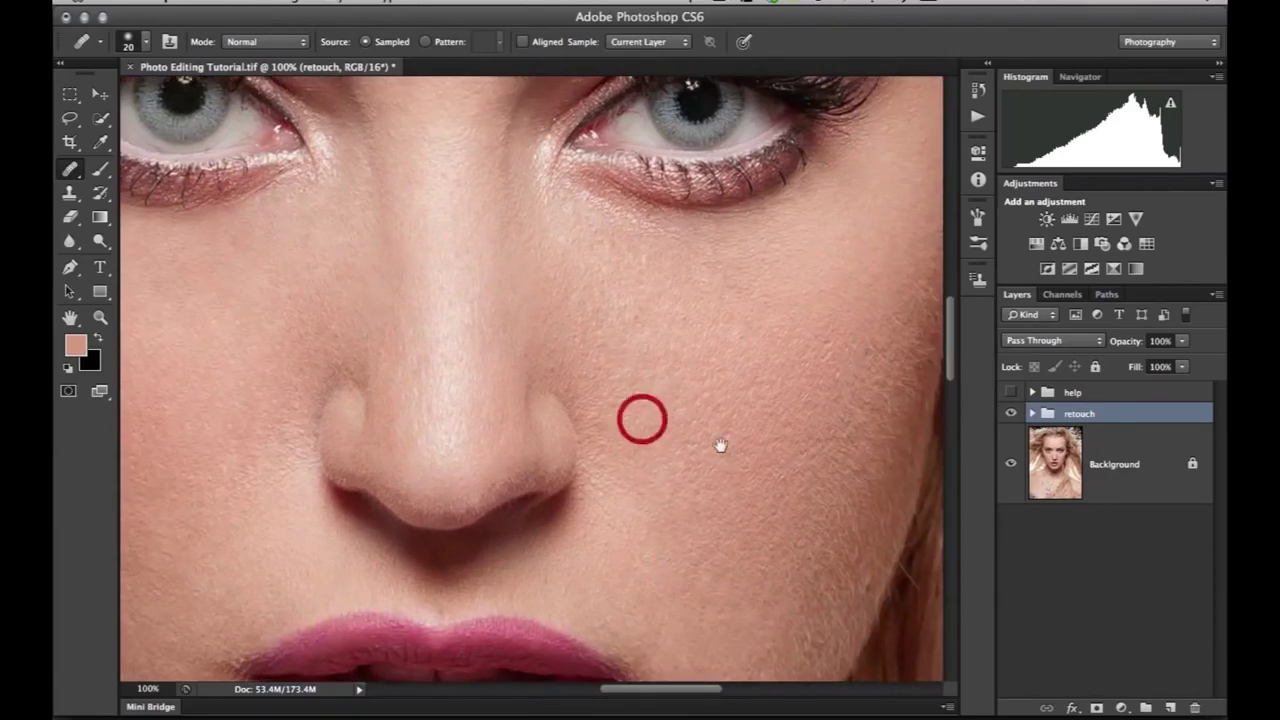
scroll(737, 334, left, 10)
scroll(737, 334, down, 1)
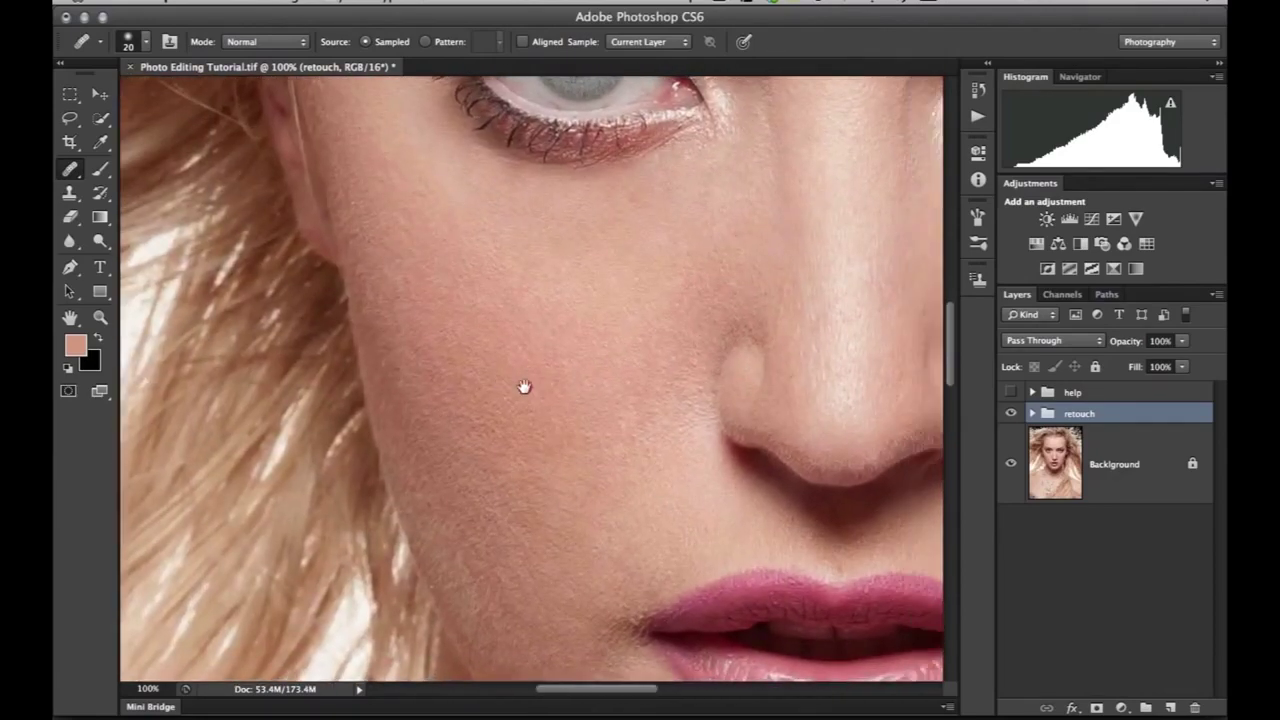
drag(524, 387, 440, 399)
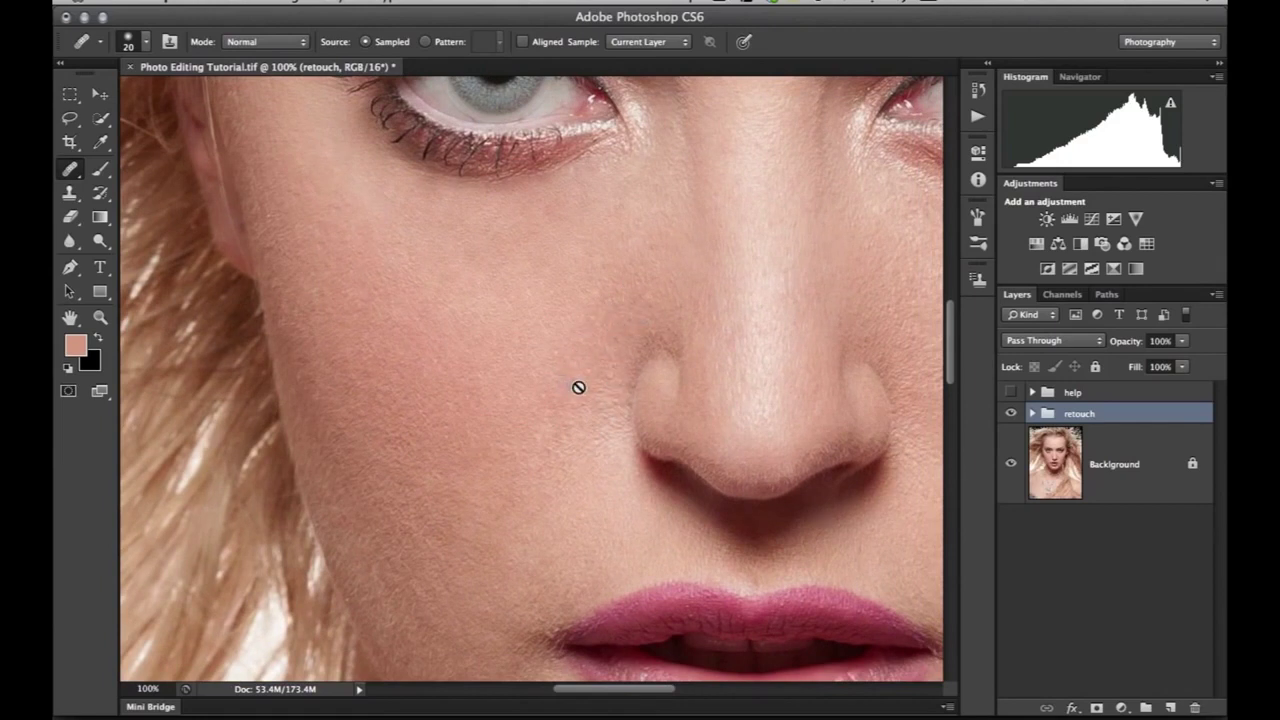
drag(612, 306, 603, 320)
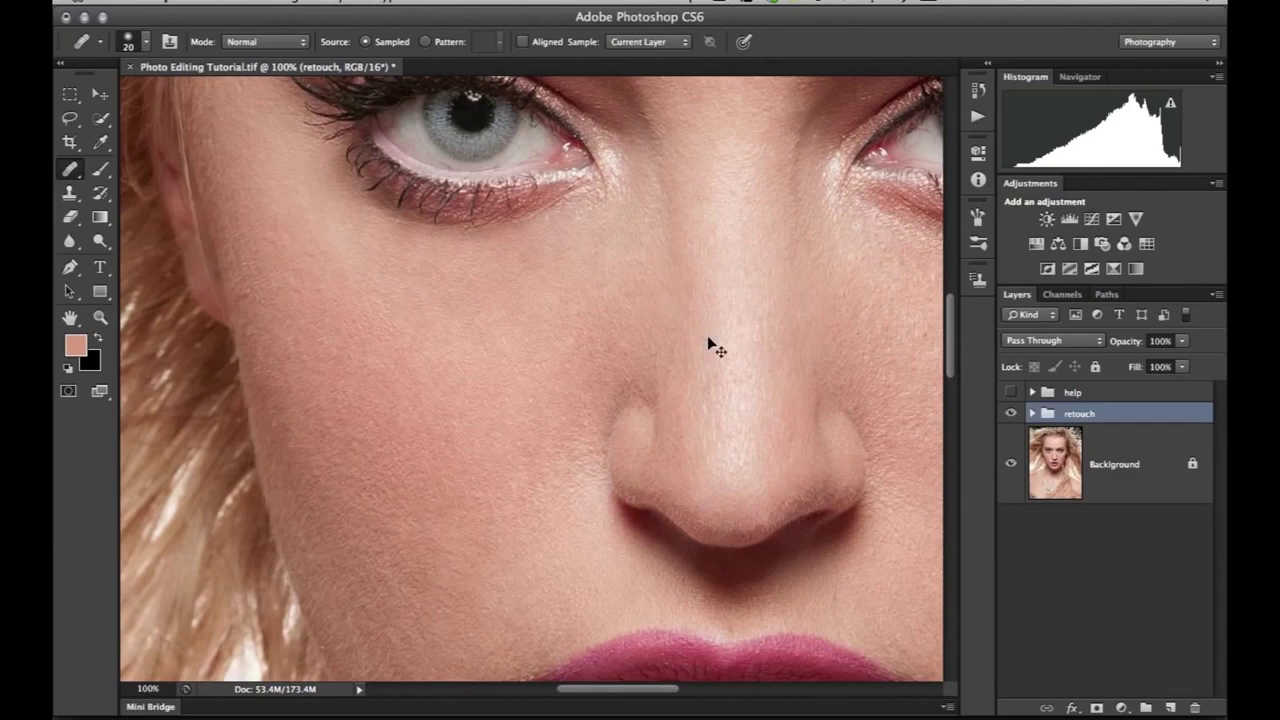
key(super+minus)
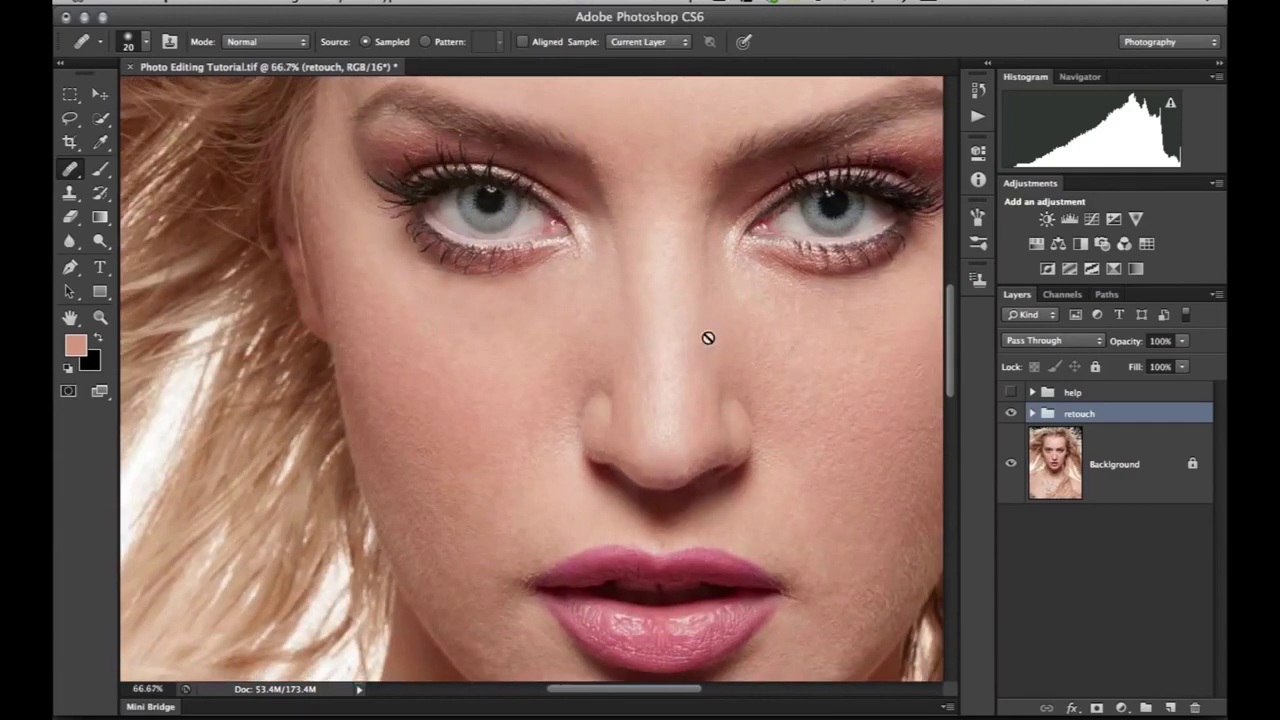
Step: Compare the face from hairline to chin at 66.7% magnification with the retouch group hidden and shown again
drag(670, 385, 563, 531)
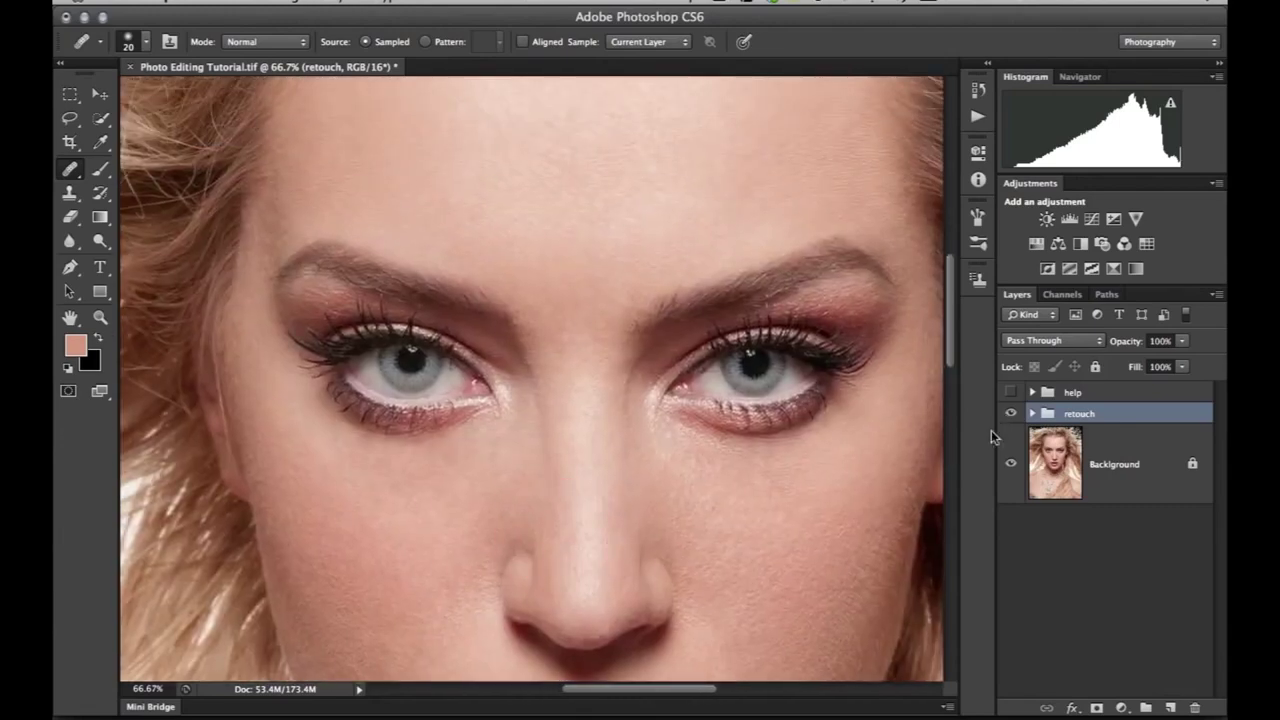
click(1010, 414)
mouse_move(617, 514)
mouse_down()
mouse_move(554, 280)
mouse_move(616, 271)
mouse_up()
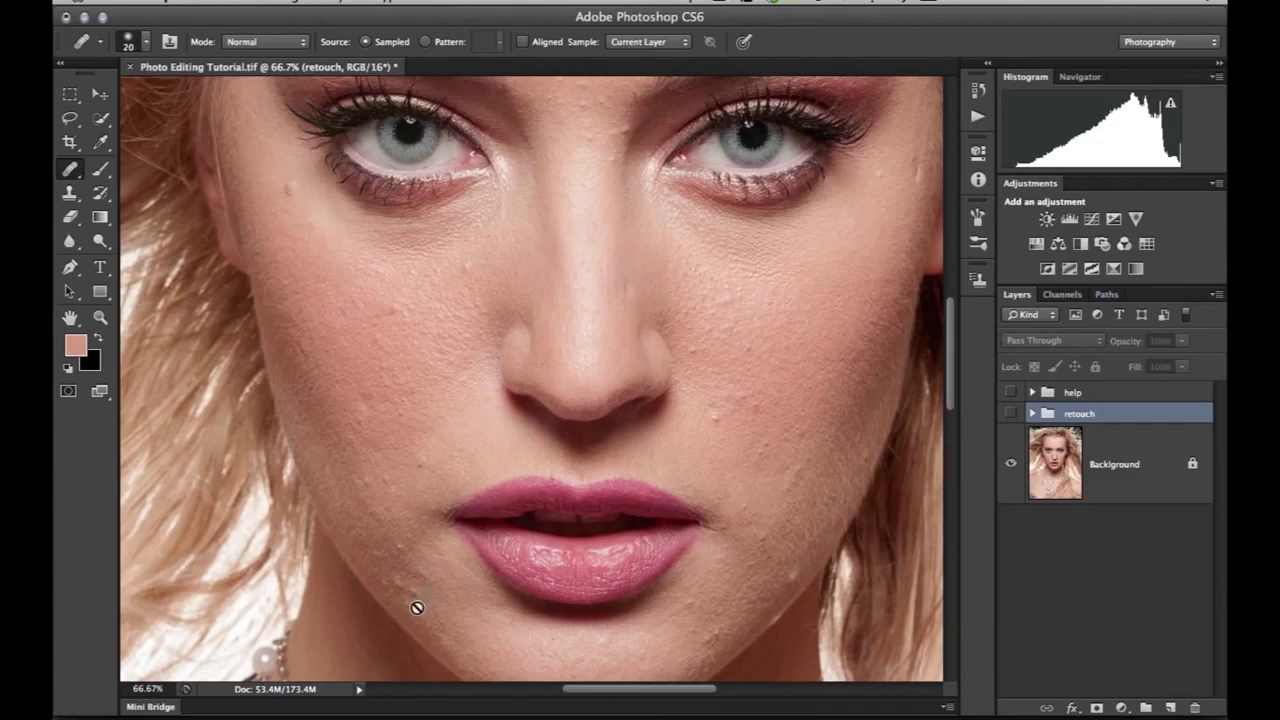
drag(526, 253, 543, 540)
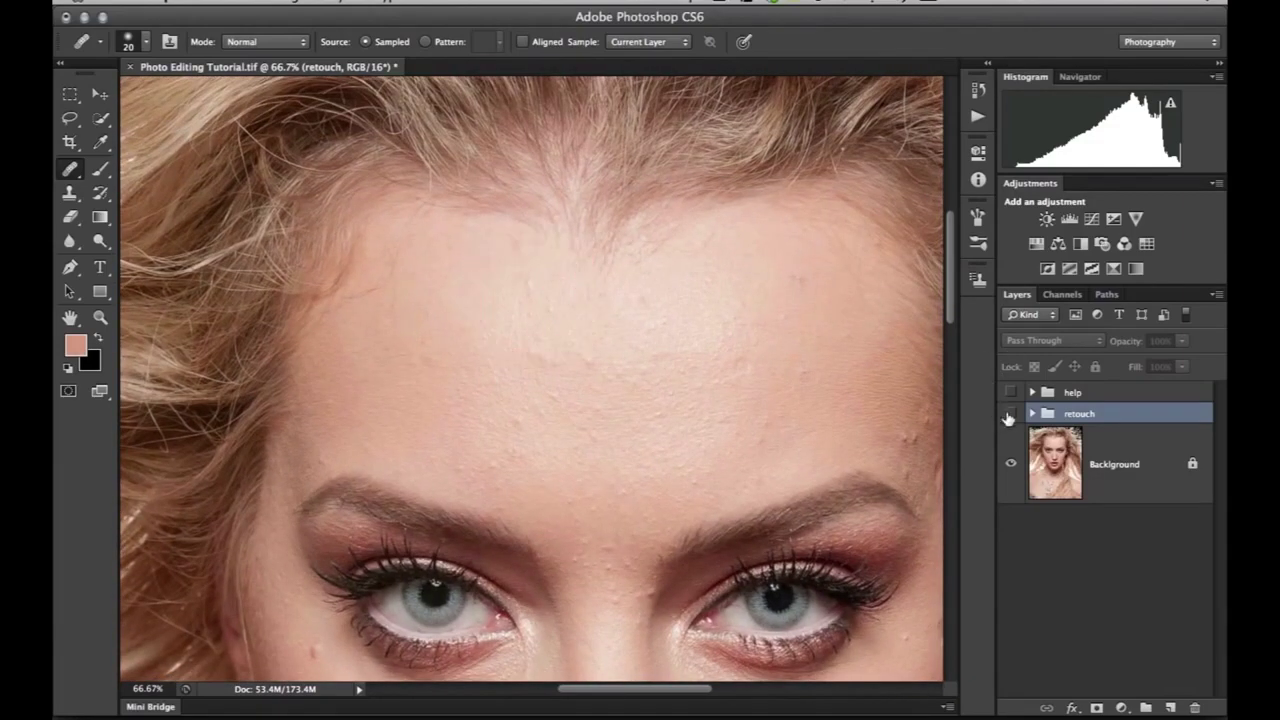
click(1010, 413)
Step: Show the help group with both curves adjustments hidden, keeping only its black and white adjustment visible over the portrait
click(1011, 392)
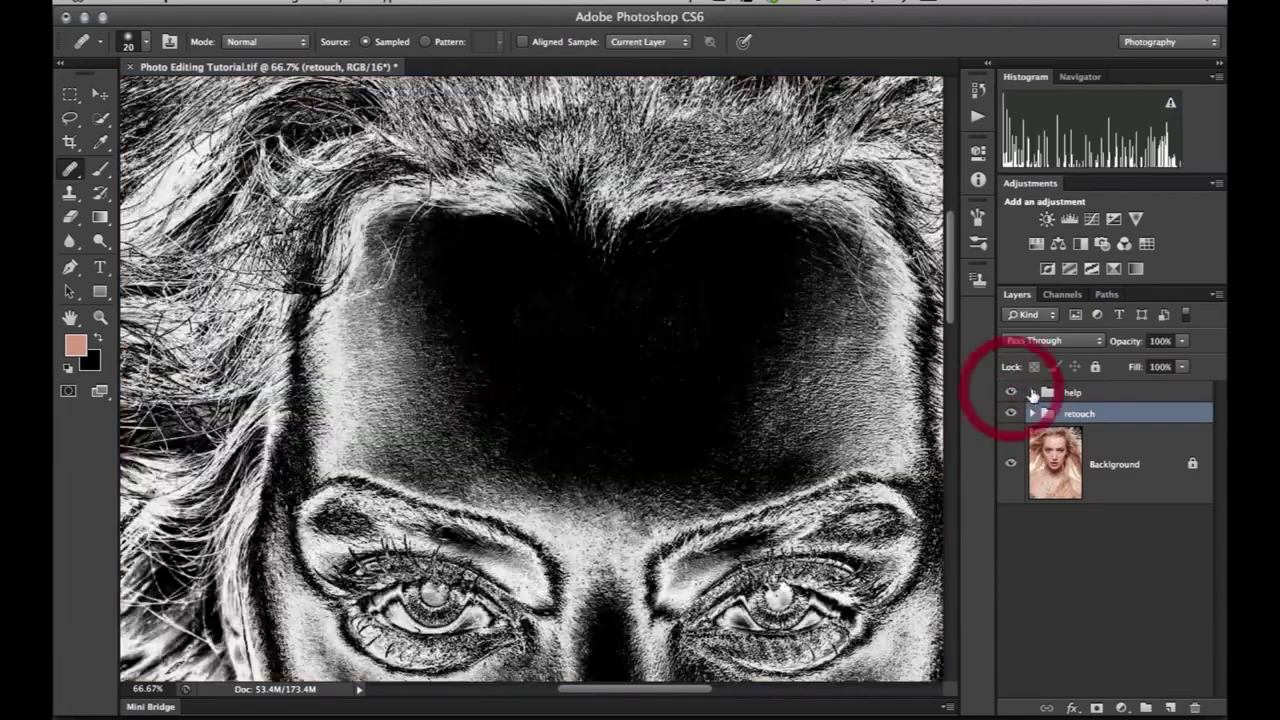
click(1032, 392)
drag(1012, 441, 1012, 614)
click(1010, 601)
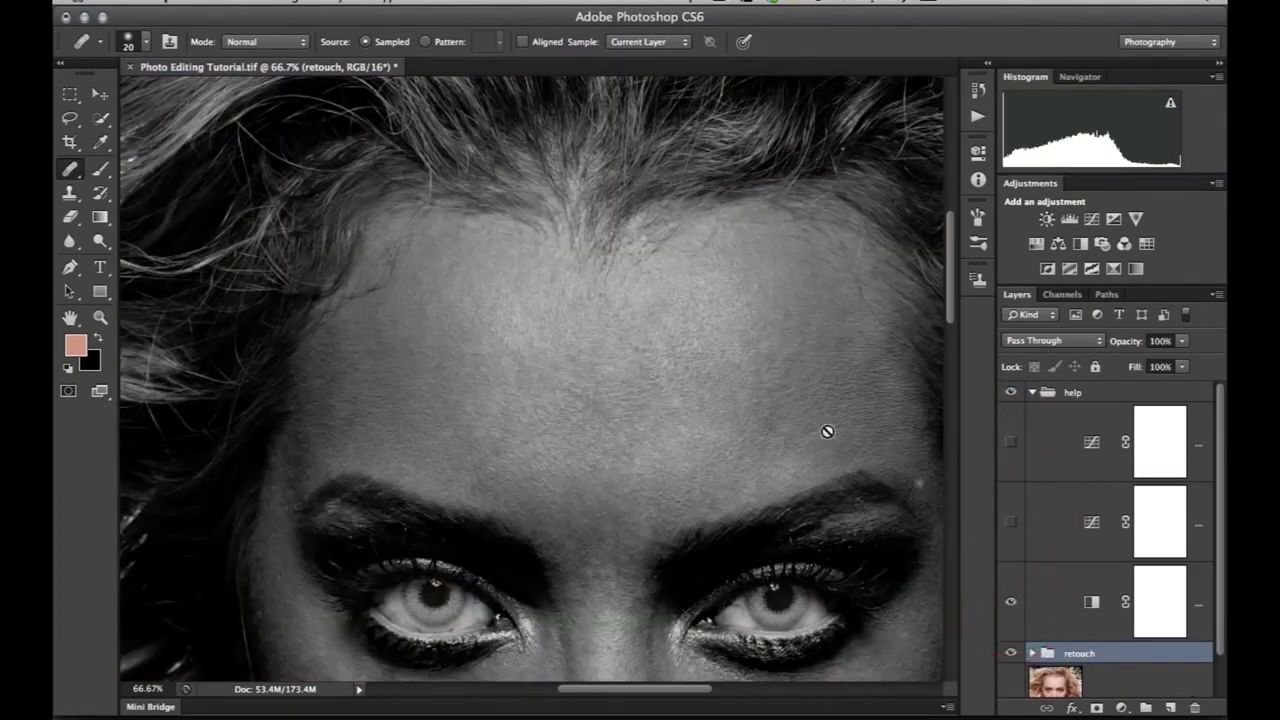
drag(583, 457, 585, 367)
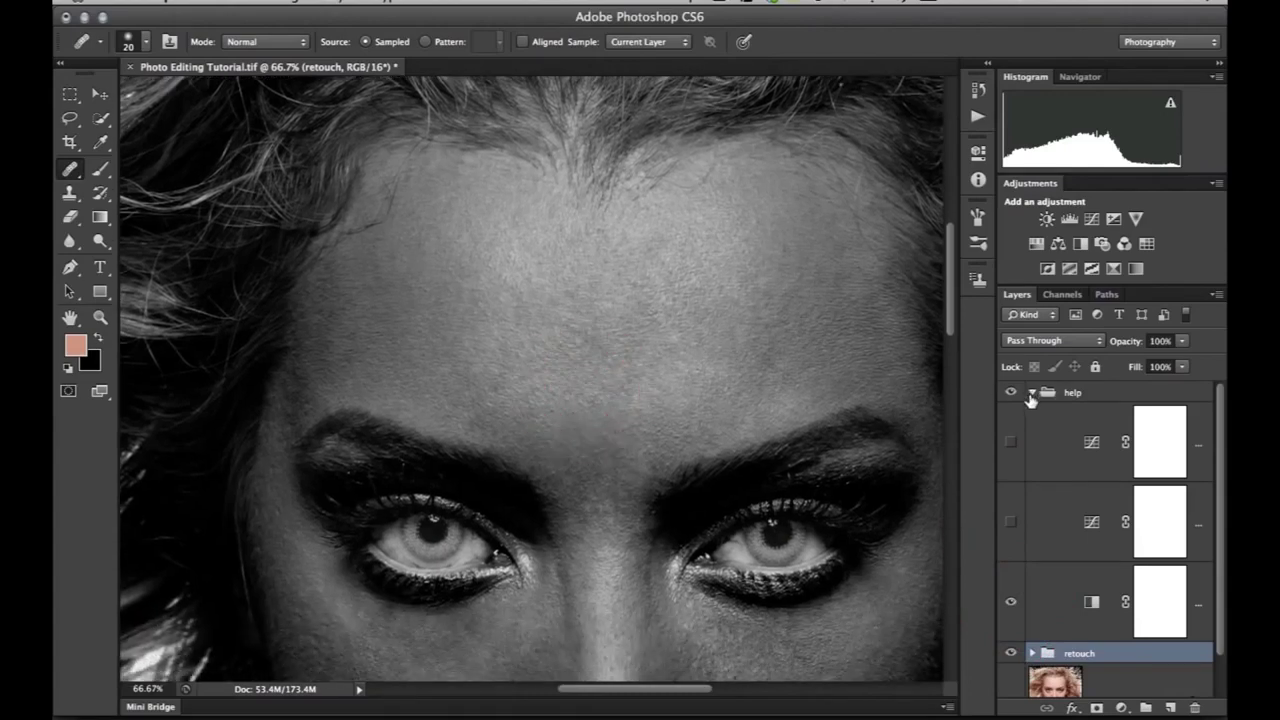
Step: Collapse the help group and compare the black and white face with the retouch group hidden and shown, ending on the whole portrait
click(1032, 392)
click(1010, 414)
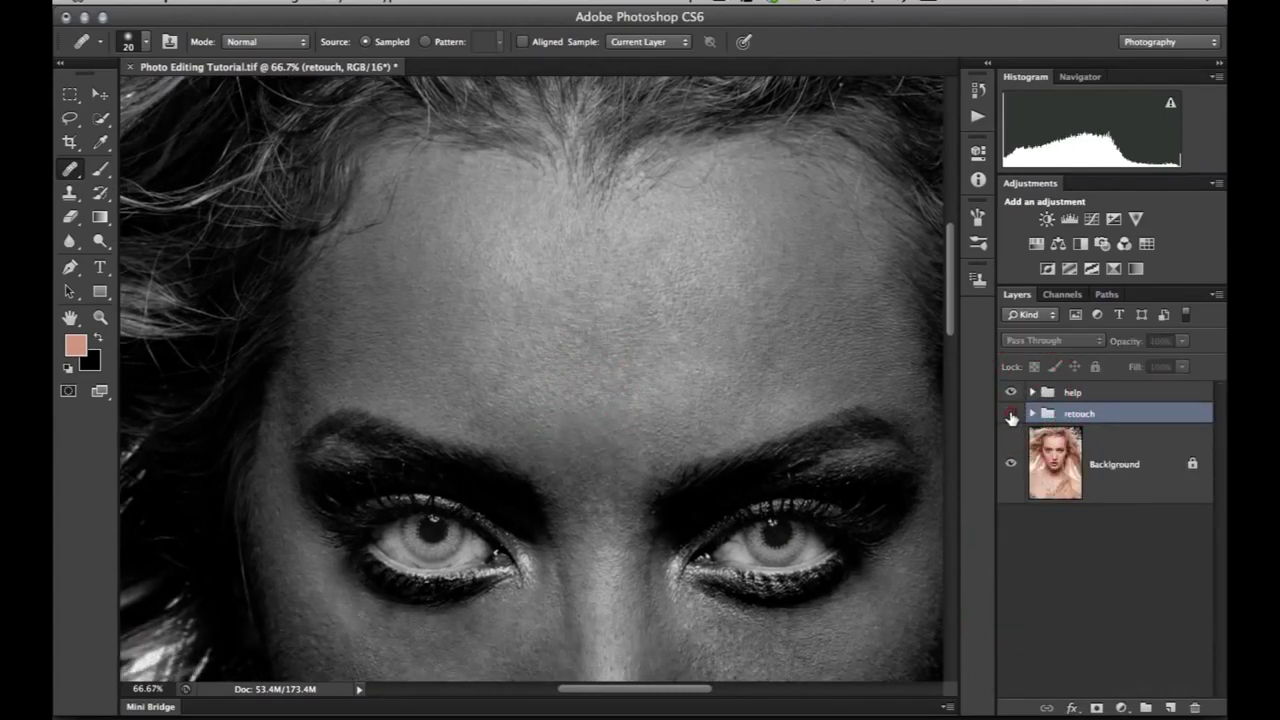
mouse_move(610, 538)
mouse_down()
mouse_move(596, 328)
mouse_move(609, 220)
mouse_move(597, 240)
mouse_up()
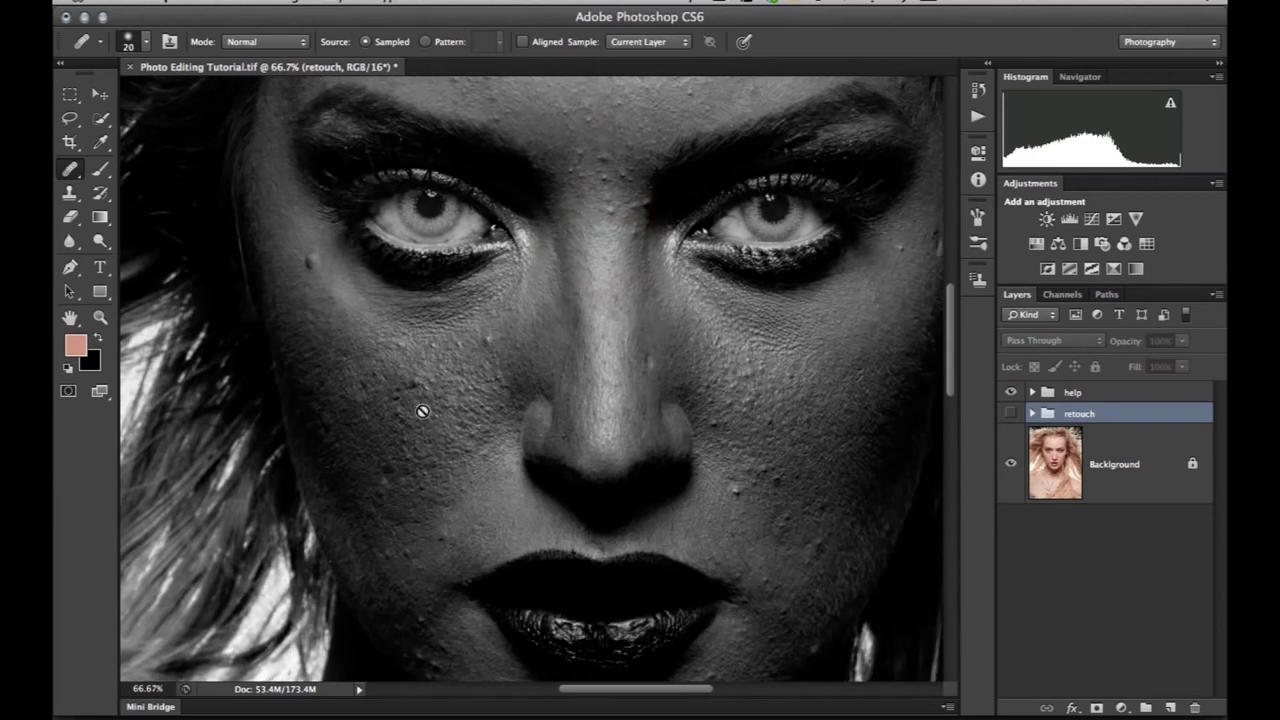
click(1010, 414)
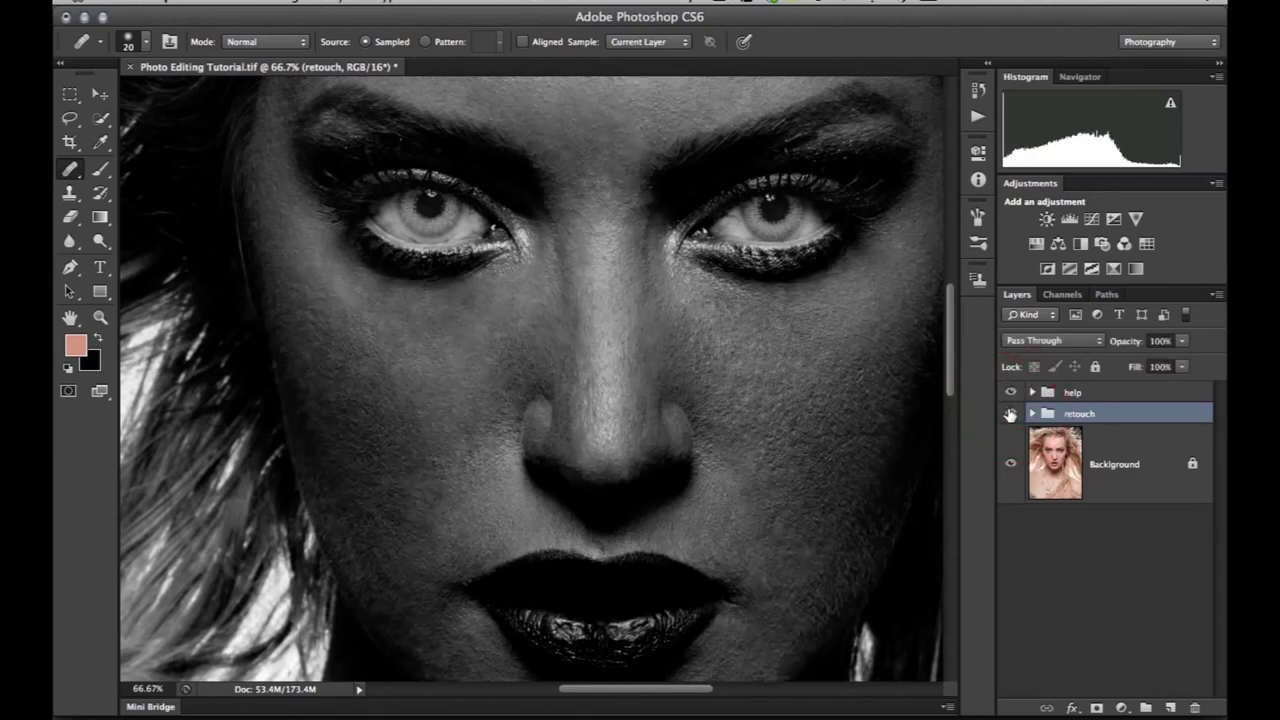
click(1010, 414)
click(1010, 414)
drag(531, 257, 562, 513)
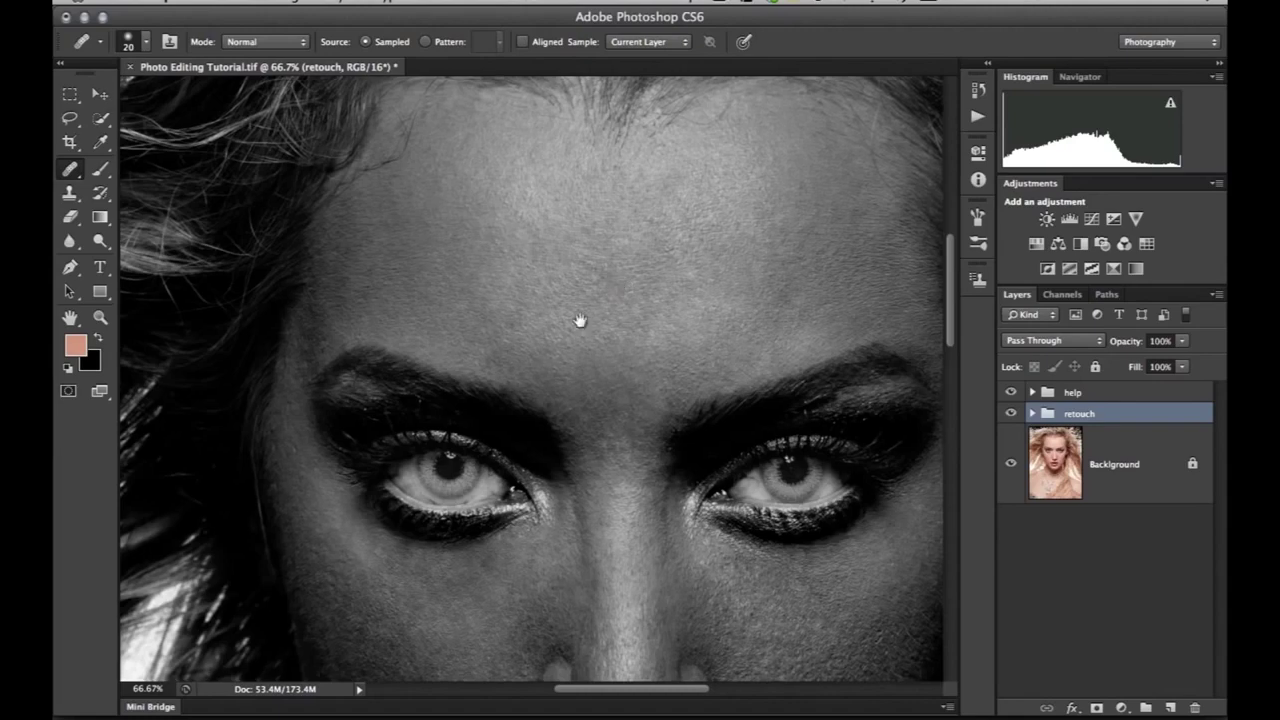
drag(580, 320, 557, 366)
key(super+0)
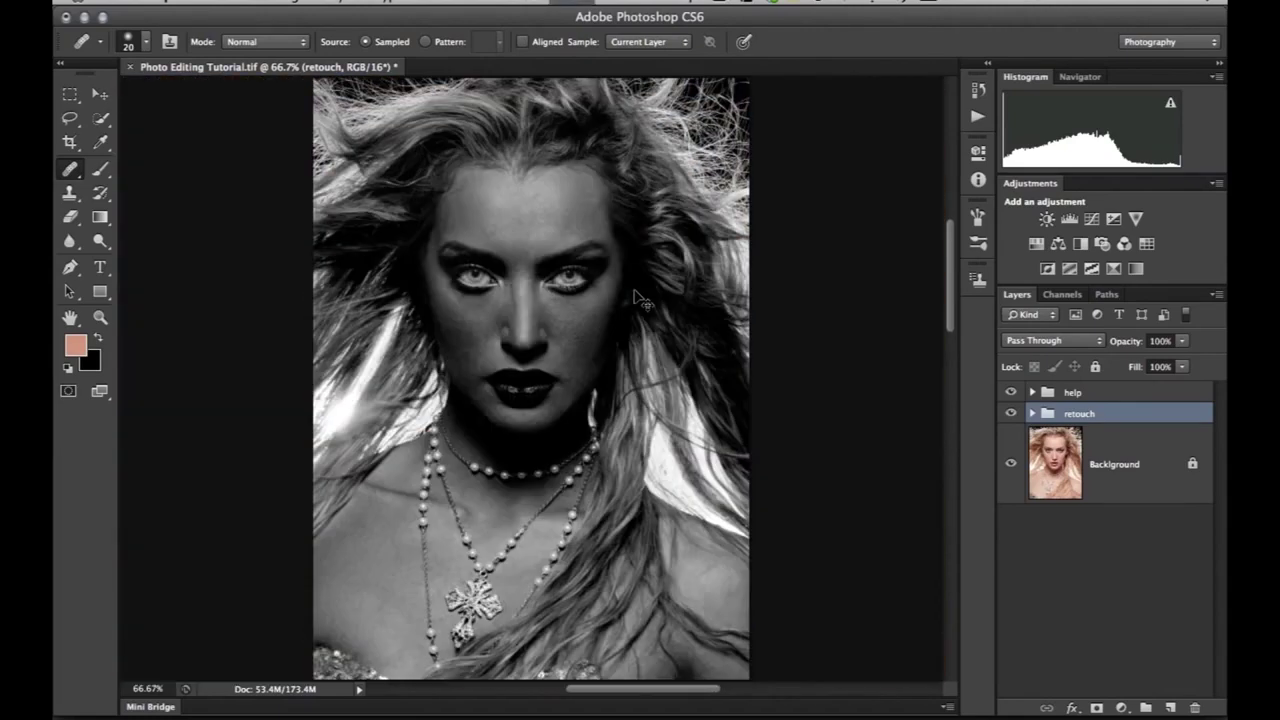